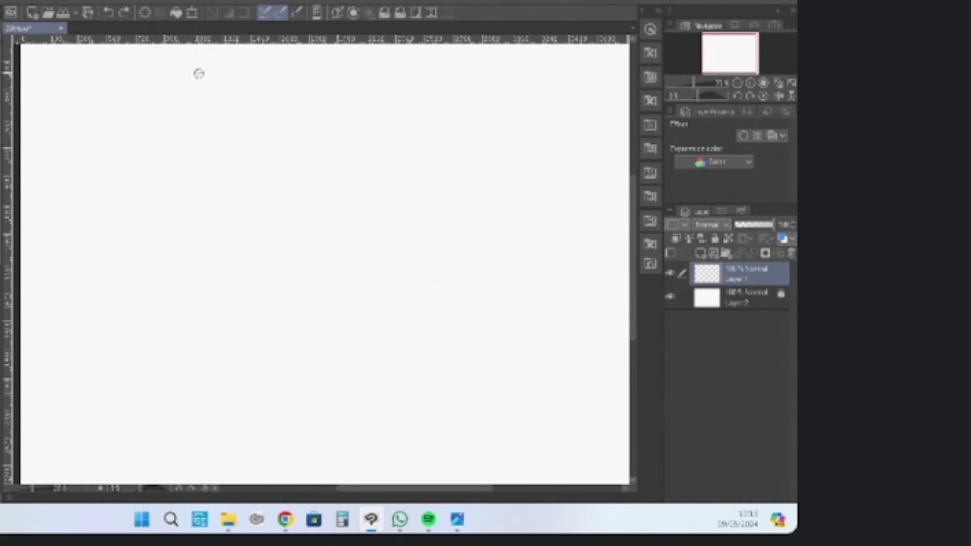
# Hand-letter the title "HÍBRIDOS" in black textured strokes across the upper part of the blank canvas
pyautogui.moveTo(198, 65); pyautogui.dragTo(201, 125)
pyautogui.moveTo(199, 75); pyautogui.dragTo(199, 132)
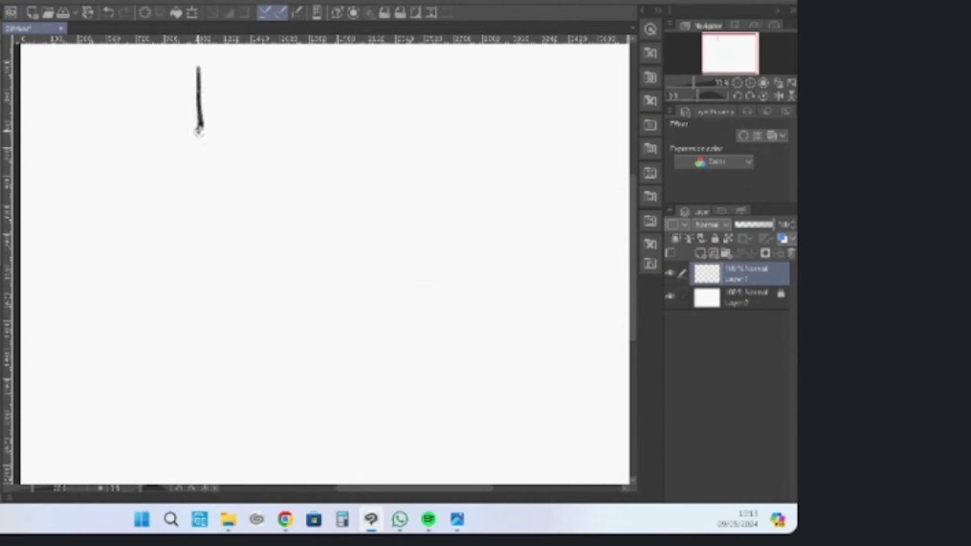
pyautogui.moveTo(199, 67)
pyautogui.mouseDown()
pyautogui.moveTo(201, 125)
pyautogui.moveTo(220, 98)
pyautogui.moveTo(218, 128)
pyautogui.mouseUp()
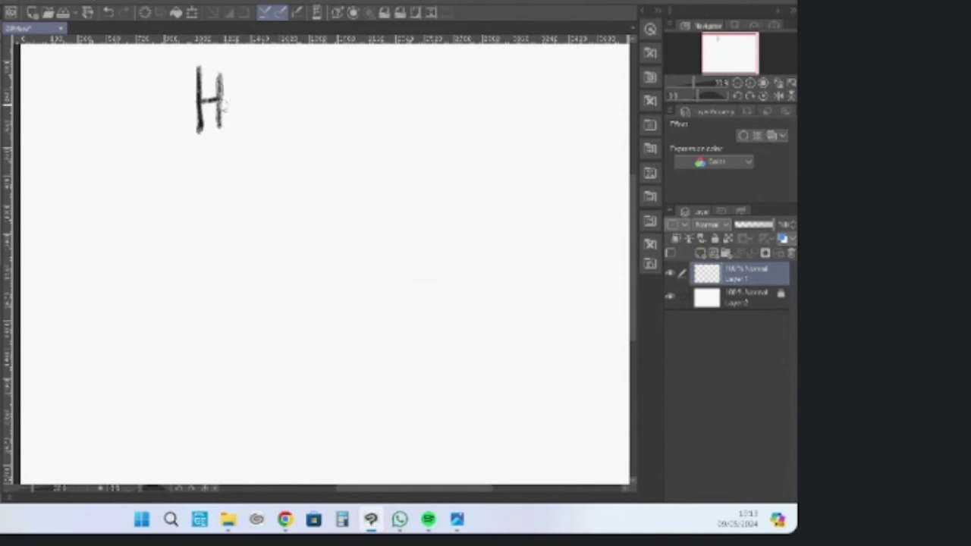
pyautogui.moveTo(220, 74); pyautogui.dragTo(220, 127)
pyautogui.moveTo(238, 79)
pyautogui.mouseDown()
pyautogui.moveTo(238, 124)
pyautogui.moveTo(245, 70)
pyautogui.moveTo(260, 119)
pyautogui.moveTo(261, 72)
pyautogui.moveTo(260, 127)
pyautogui.mouseUp()
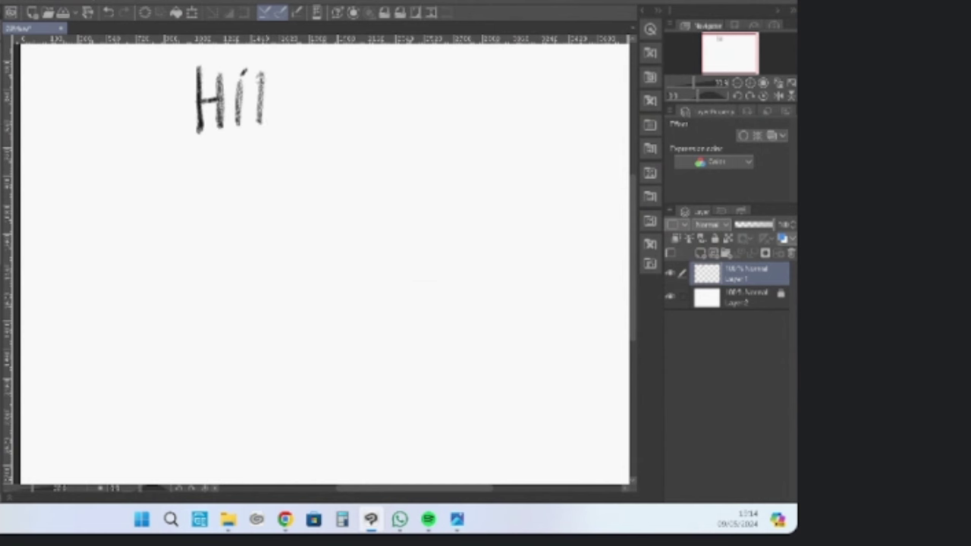
pyautogui.moveTo(259, 72); pyautogui.dragTo(260, 131)
pyautogui.moveTo(272, 94)
pyautogui.mouseDown()
pyautogui.moveTo(281, 108)
pyautogui.moveTo(262, 129)
pyautogui.mouseUp()
pyautogui.moveTo(296, 76)
pyautogui.mouseDown()
pyautogui.moveTo(293, 123)
pyautogui.moveTo(294, 103)
pyautogui.moveTo(321, 117)
pyautogui.moveTo(296, 102)
pyautogui.moveTo(326, 118)
pyautogui.mouseUp()
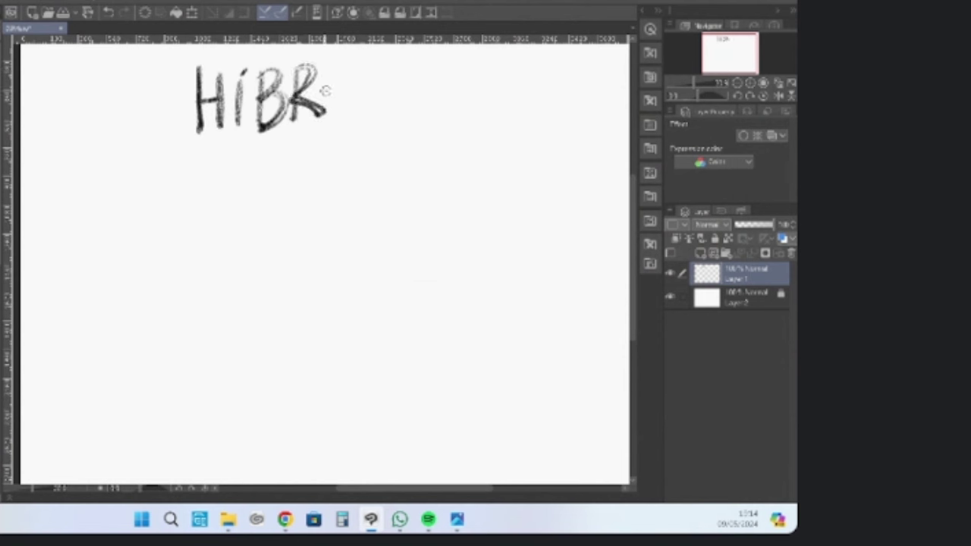
pyautogui.moveTo(330, 73); pyautogui.dragTo(331, 127)
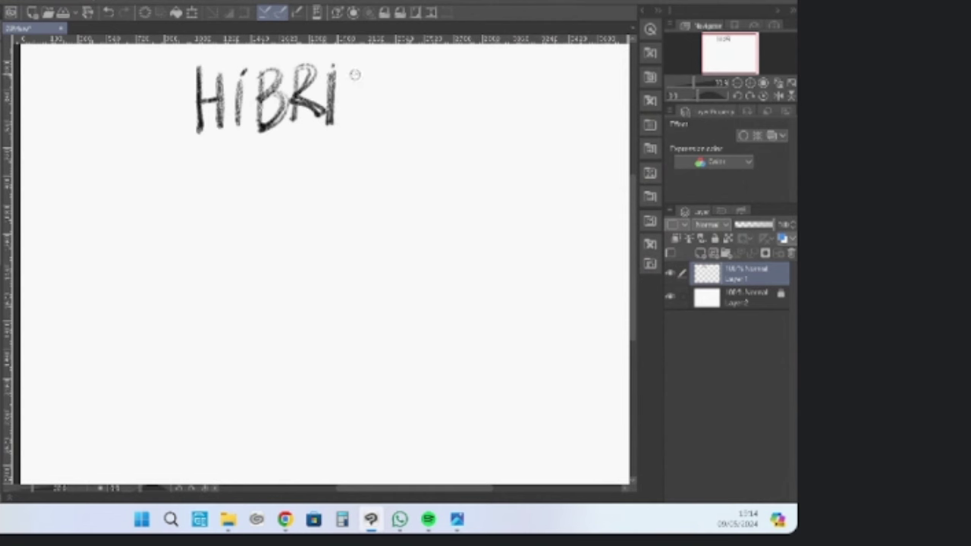
pyautogui.moveTo(348, 71); pyautogui.dragTo(350, 128)
pyautogui.moveTo(381, 79)
pyautogui.mouseDown()
pyautogui.moveTo(393, 106)
pyautogui.moveTo(379, 97)
pyautogui.moveTo(387, 117)
pyautogui.mouseUp()
pyautogui.moveTo(430, 65); pyautogui.dragTo(418, 117)
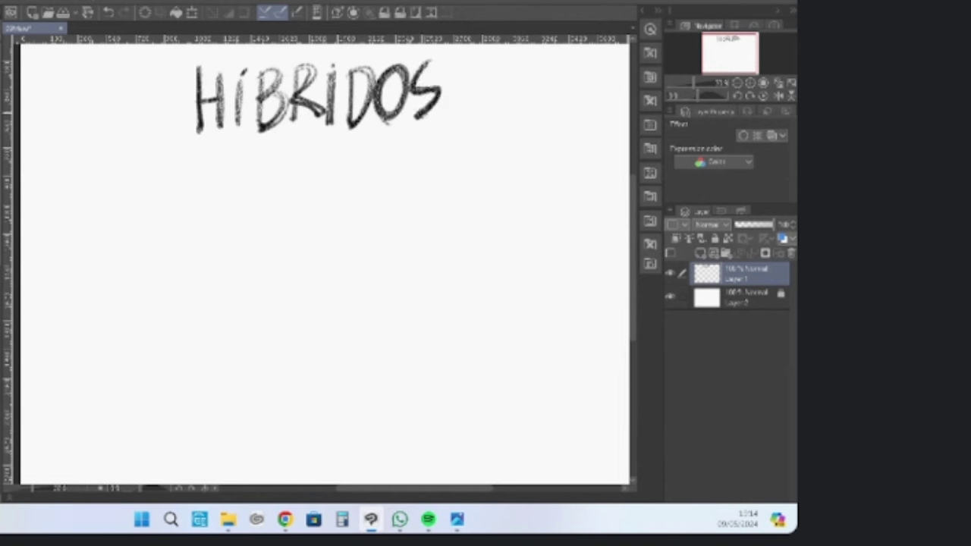
# Retrace the strokes of the "HÍBRIDOS" letters to make them darker and thicker
pyautogui.moveTo(221, 74)
pyautogui.mouseDown()
pyautogui.moveTo(220, 132)
pyautogui.moveTo(225, 99)
pyautogui.moveTo(197, 140)
pyautogui.mouseUp()
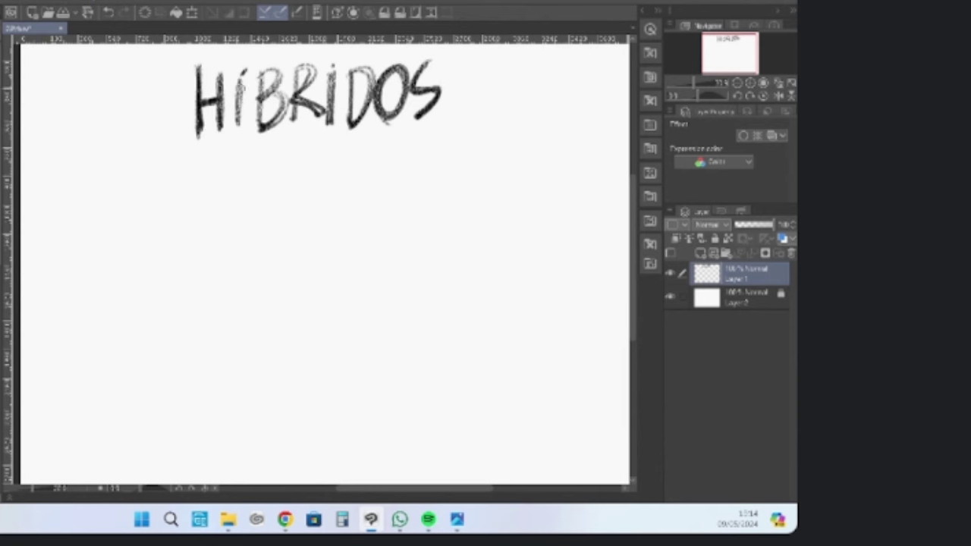
pyautogui.moveTo(240, 79)
pyautogui.mouseDown()
pyautogui.moveTo(238, 126)
pyautogui.moveTo(258, 132)
pyautogui.moveTo(265, 86)
pyautogui.moveTo(264, 125)
pyautogui.mouseUp()
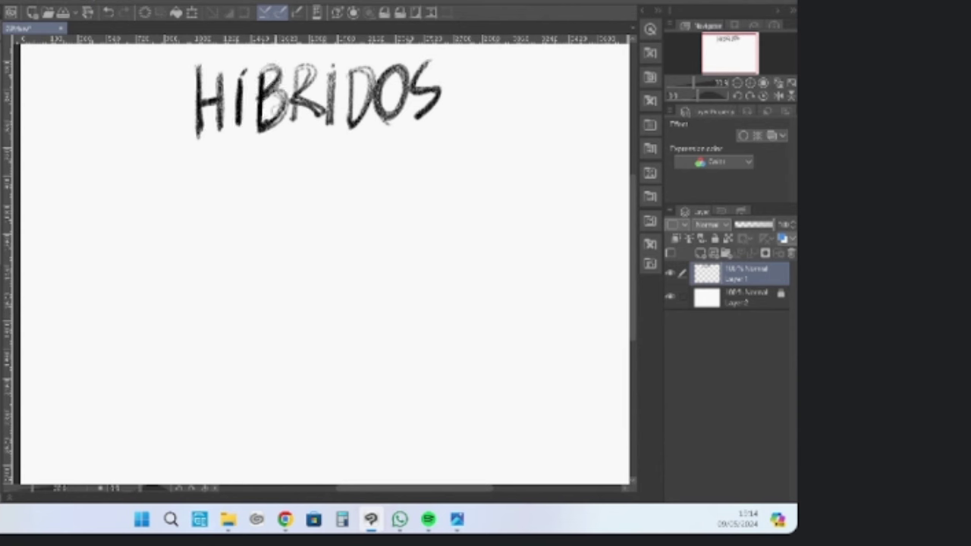
pyautogui.moveTo(296, 70); pyautogui.dragTo(291, 120)
pyautogui.moveTo(291, 73)
pyautogui.mouseDown()
pyautogui.moveTo(300, 64)
pyautogui.moveTo(292, 97)
pyautogui.moveTo(323, 116)
pyautogui.mouseUp()
pyautogui.moveTo(332, 73)
pyautogui.mouseDown()
pyautogui.moveTo(329, 125)
pyautogui.moveTo(347, 115)
pyautogui.moveTo(357, 127)
pyautogui.moveTo(376, 115)
pyautogui.mouseUp()
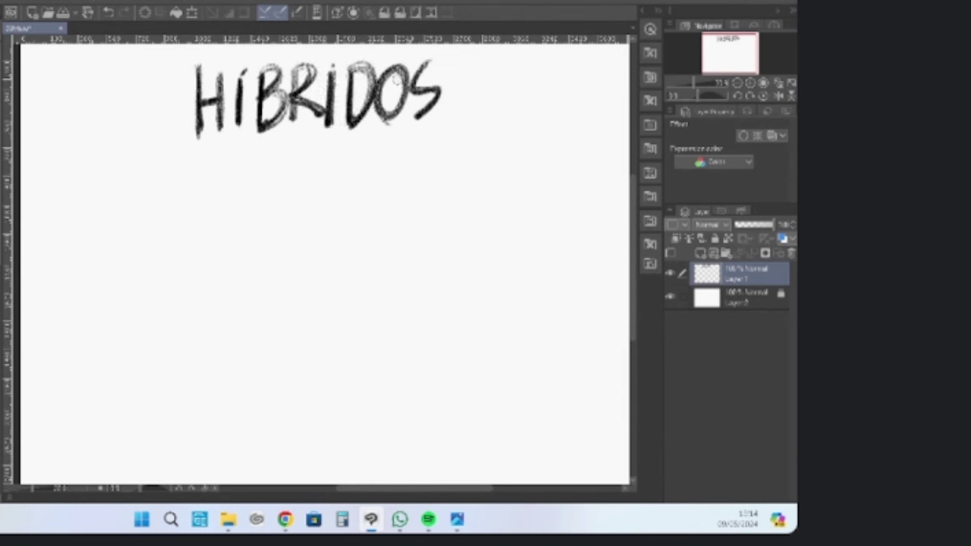
pyautogui.moveTo(388, 74); pyautogui.dragTo(381, 121)
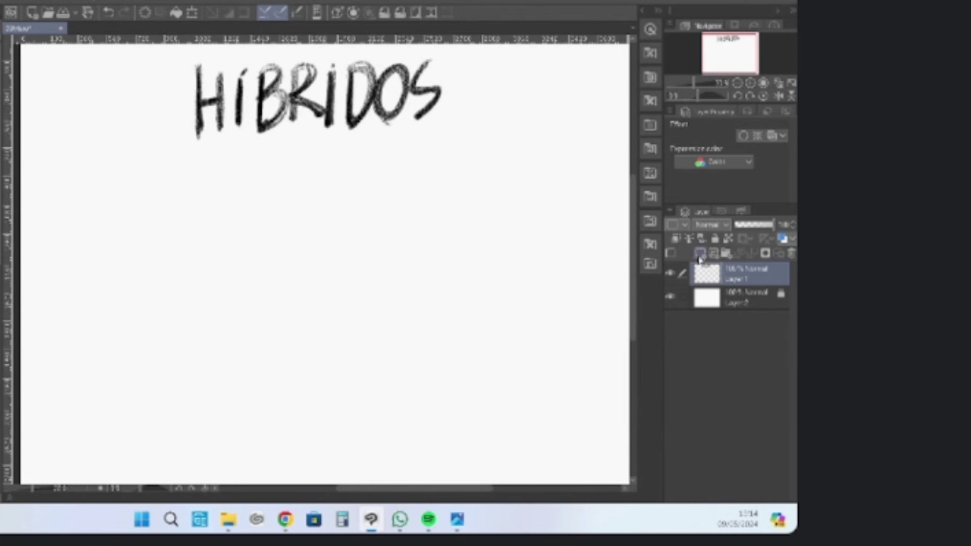
pyautogui.moveTo(457, 61); pyautogui.dragTo(448, 126)
pyautogui.click(446, 143)
pyautogui.hotkey('ctrl', 'z')
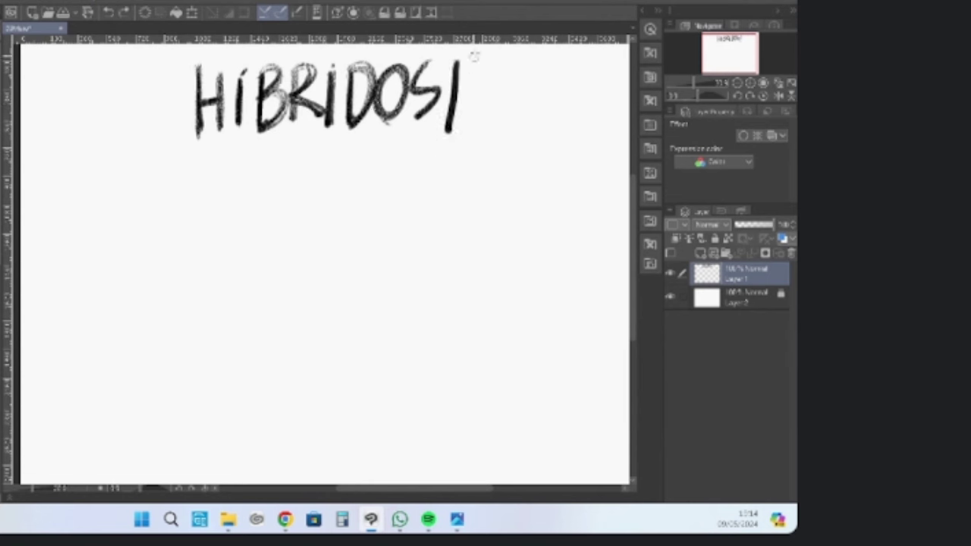
pyautogui.hotkey('ctrl', 'z')
# Add a slanted exclamation mark after "HÍBRIDOS" and create a new layer above the lettering
pyautogui.moveTo(468, 60)
pyautogui.mouseDown()
pyautogui.moveTo(462, 108)
pyautogui.moveTo(464, 52)
pyautogui.moveTo(455, 135)
pyautogui.mouseUp()
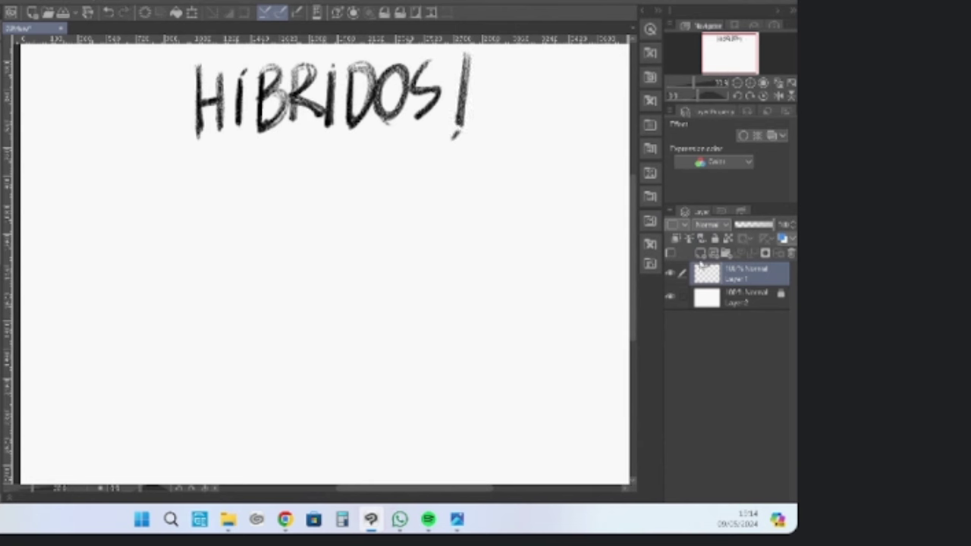
pyautogui.click(699, 254)
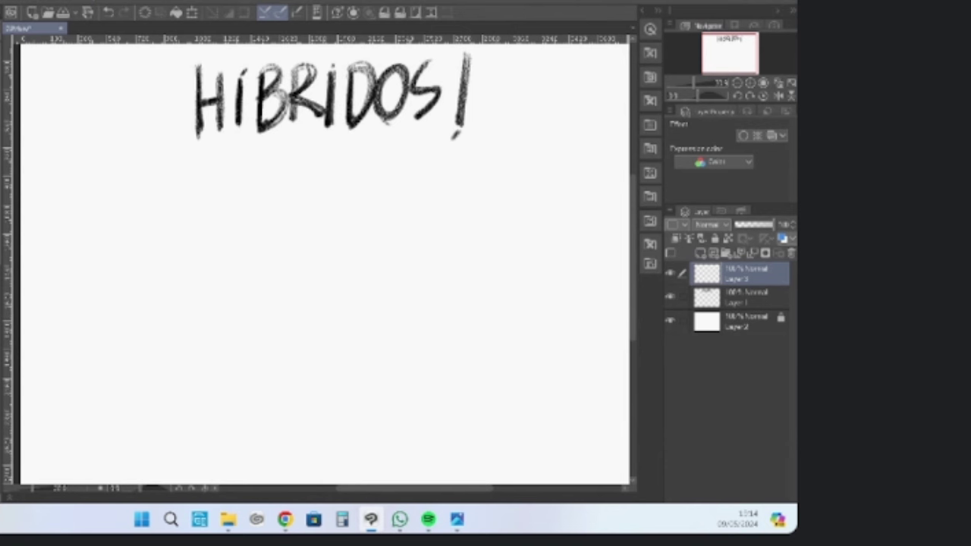
# Rough in thin overlapping arcs and ovals for the large figure's upper body on the left half of the canvas
pyautogui.hotkey('alt', 'Tab')
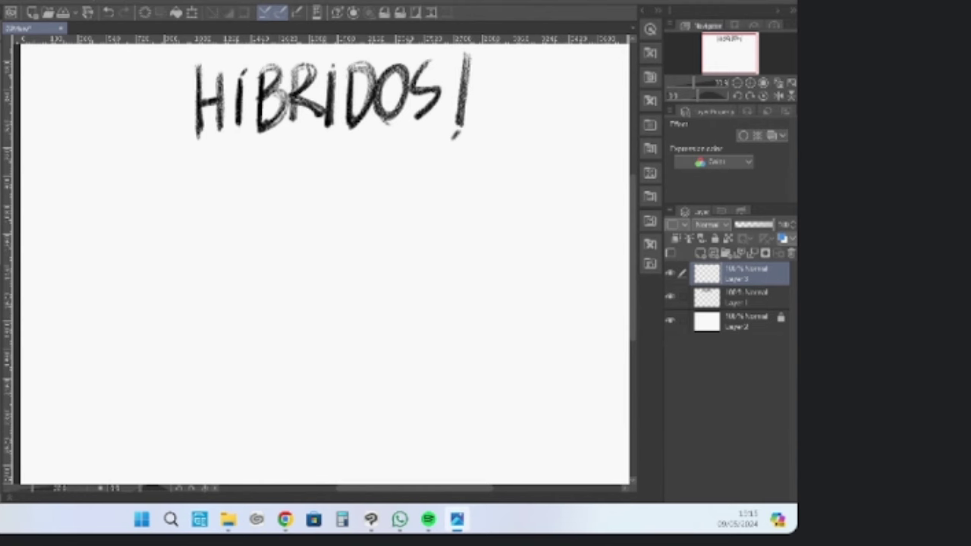
pyautogui.scroll(-1, 212, 323)
pyautogui.moveTo(254, 300)
pyautogui.mouseDown()
pyautogui.moveTo(247, 294)
pyautogui.moveTo(274, 306)
pyautogui.moveTo(273, 297)
pyautogui.mouseUp()
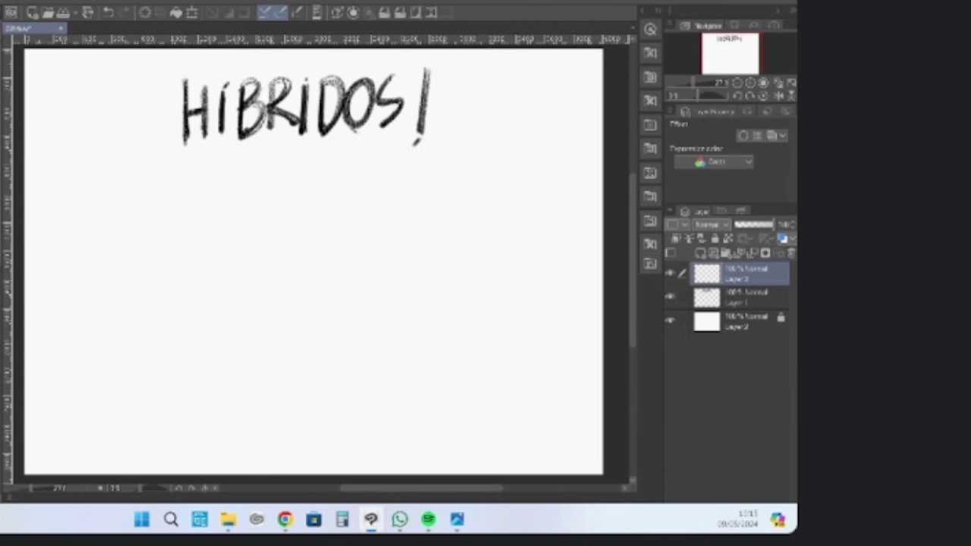
pyautogui.hotkey('alt', 'Tab')
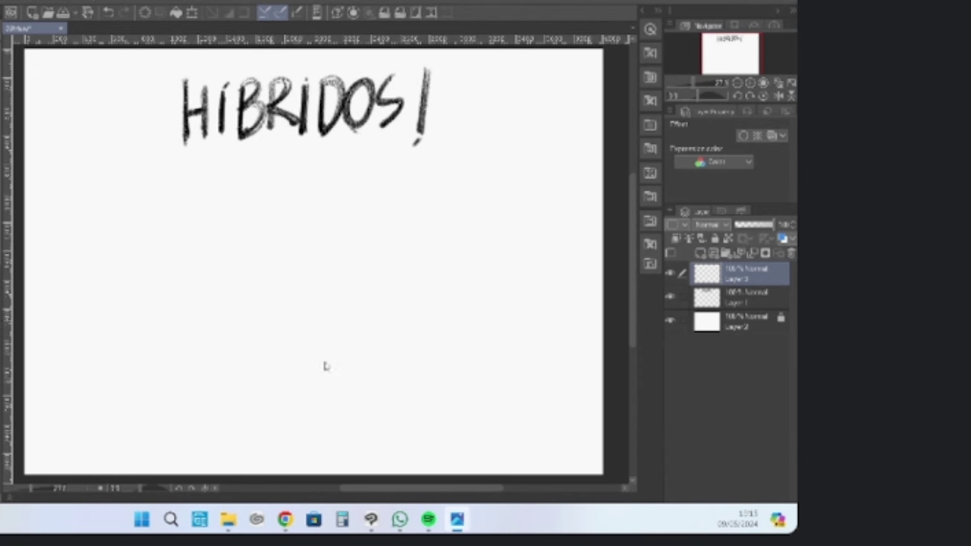
pyautogui.click(188, 201)
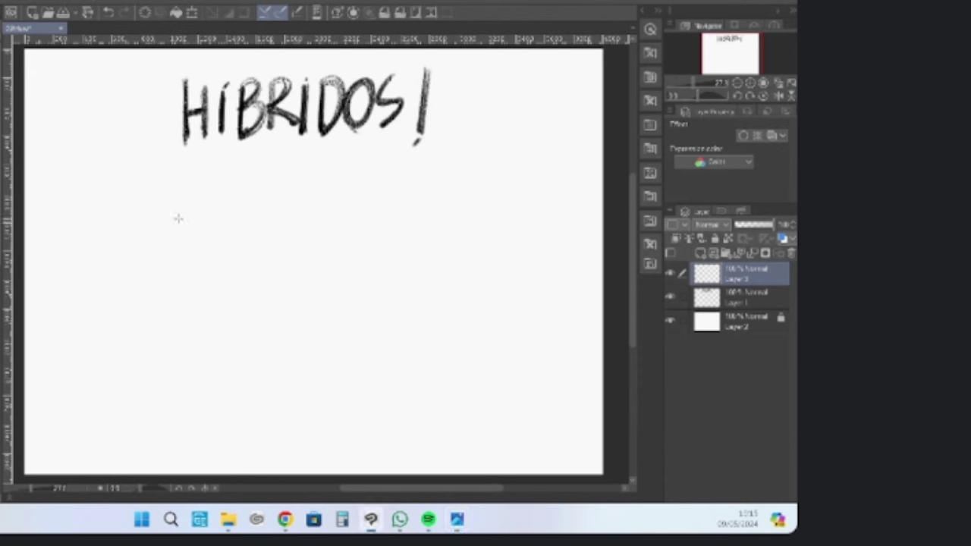
pyautogui.moveTo(153, 228)
pyautogui.mouseDown()
pyautogui.moveTo(169, 192)
pyautogui.moveTo(191, 180)
pyautogui.moveTo(262, 205)
pyautogui.moveTo(264, 218)
pyautogui.mouseUp()
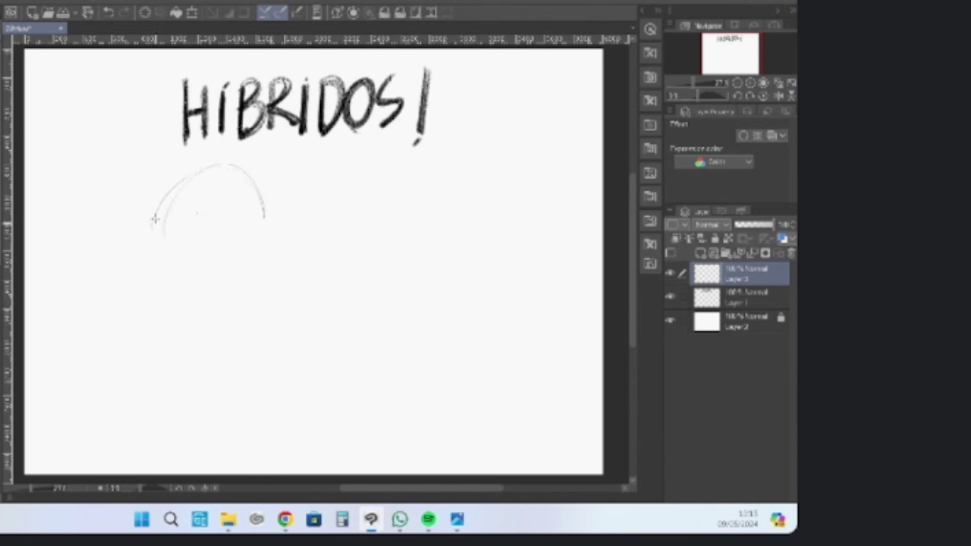
pyautogui.moveTo(144, 201); pyautogui.dragTo(158, 291)
pyautogui.moveTo(138, 231)
pyautogui.mouseDown()
pyautogui.moveTo(252, 247)
pyautogui.moveTo(208, 282)
pyautogui.moveTo(236, 291)
pyautogui.mouseUp()
pyautogui.moveTo(173, 232); pyautogui.dragTo(155, 294)
# Loosely sketch tall loops in the canvas's upper-left corner and the large figure's rounded body down to the lower edge
pyautogui.moveTo(144, 67)
pyautogui.mouseDown()
pyautogui.moveTo(87, 135)
pyautogui.moveTo(78, 166)
pyautogui.moveTo(125, 163)
pyautogui.moveTo(167, 130)
pyautogui.moveTo(79, 241)
pyautogui.mouseUp()
pyautogui.moveTo(103, 85)
pyautogui.mouseDown()
pyautogui.moveTo(46, 236)
pyautogui.moveTo(58, 267)
pyautogui.mouseUp()
pyautogui.moveTo(50, 237); pyautogui.dragTo(118, 226)
pyautogui.moveTo(179, 232); pyautogui.dragTo(141, 224)
pyautogui.moveTo(76, 312)
pyautogui.mouseDown()
pyautogui.moveTo(126, 333)
pyautogui.moveTo(211, 167)
pyautogui.moveTo(174, 337)
pyautogui.mouseUp()
pyautogui.moveTo(220, 173)
pyautogui.mouseDown()
pyautogui.moveTo(235, 333)
pyautogui.moveTo(258, 228)
pyautogui.moveTo(107, 304)
pyautogui.moveTo(220, 471)
pyautogui.mouseUp()
# Sketch the ground curves and rough in a smaller rounded figure in the lower-right part of the canvas
pyautogui.moveTo(136, 296)
pyautogui.mouseDown()
pyautogui.moveTo(69, 451)
pyautogui.moveTo(205, 465)
pyautogui.moveTo(258, 357)
pyautogui.moveTo(262, 455)
pyautogui.moveTo(331, 468)
pyautogui.moveTo(269, 436)
pyautogui.moveTo(402, 364)
pyautogui.moveTo(529, 422)
pyautogui.moveTo(434, 470)
pyautogui.mouseUp()
pyautogui.moveTo(476, 353); pyautogui.dragTo(468, 460)
pyautogui.moveTo(446, 334)
pyautogui.mouseDown()
pyautogui.moveTo(477, 362)
pyautogui.moveTo(447, 377)
pyautogui.mouseUp()
# Draw long steep and diagonal guide lines through the middle of the canvas toward its upper-right corner
pyautogui.moveTo(311, 158)
pyautogui.mouseDown()
pyautogui.moveTo(350, 464)
pyautogui.moveTo(335, 213)
pyautogui.moveTo(379, 472)
pyautogui.mouseUp()
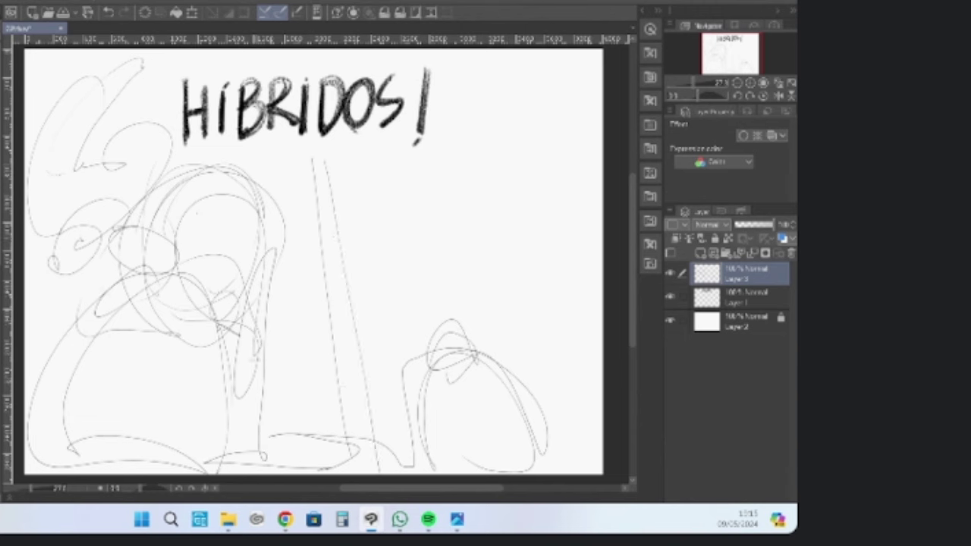
pyautogui.moveTo(261, 360); pyautogui.dragTo(602, 168)
pyautogui.moveTo(265, 339); pyautogui.dragTo(569, 145)
pyautogui.moveTo(250, 303); pyautogui.dragTo(590, 133)
pyautogui.moveTo(379, 198); pyautogui.dragTo(566, 46)
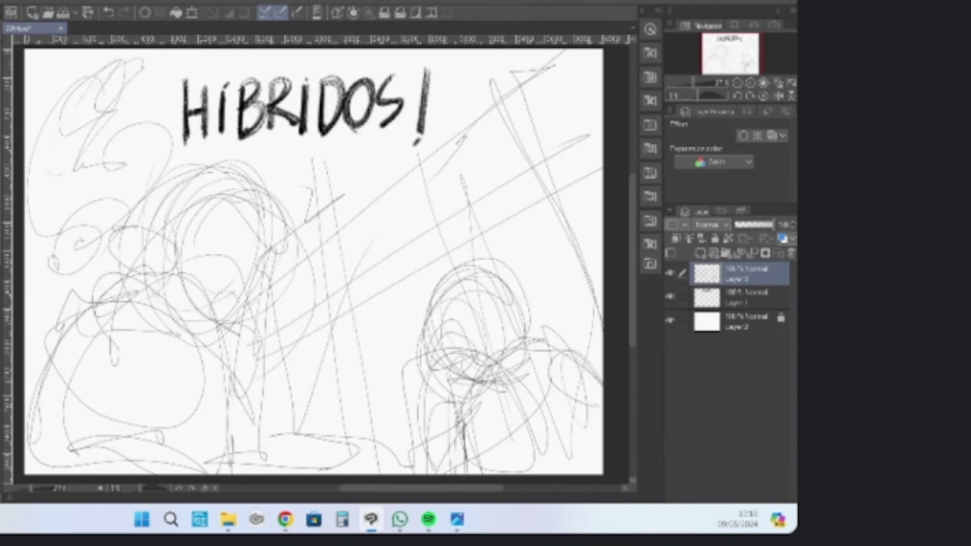
pyautogui.click(456, 520)
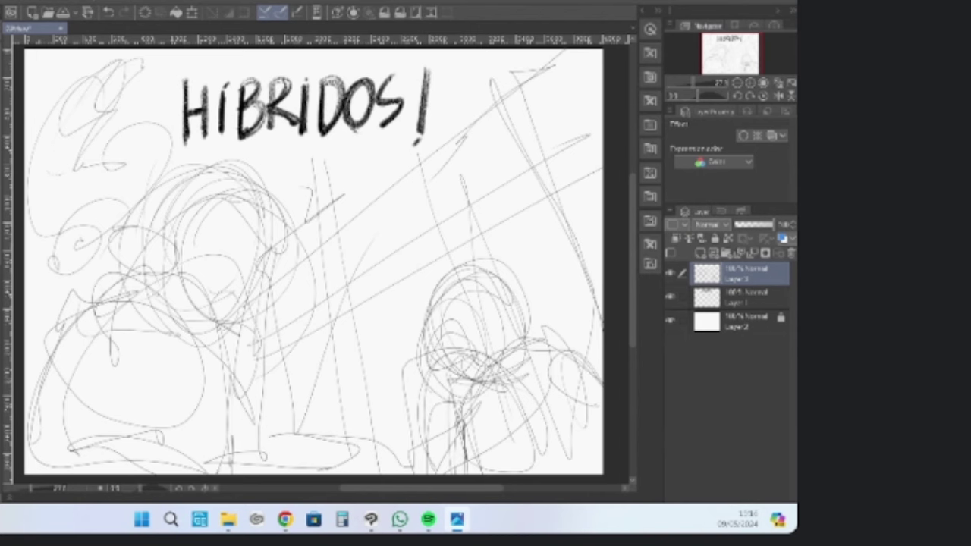
pyautogui.hotkey('alt', 'Tab')
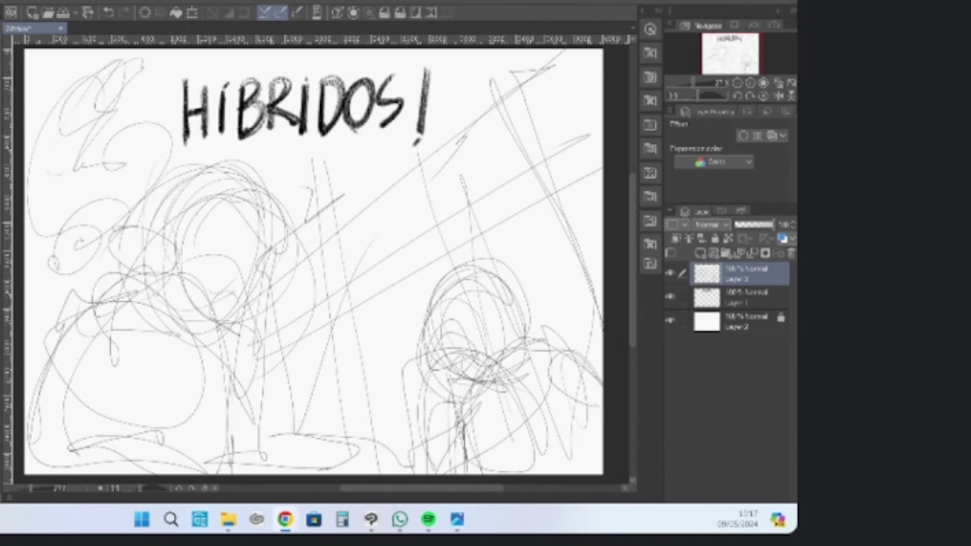
pyautogui.hotkey('alt', 'Tab')
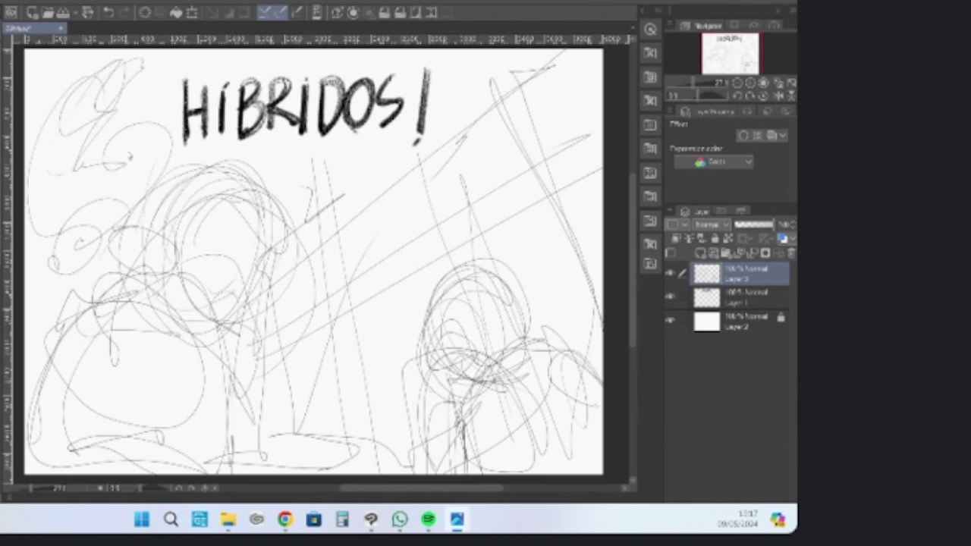
pyautogui.click(123, 135)
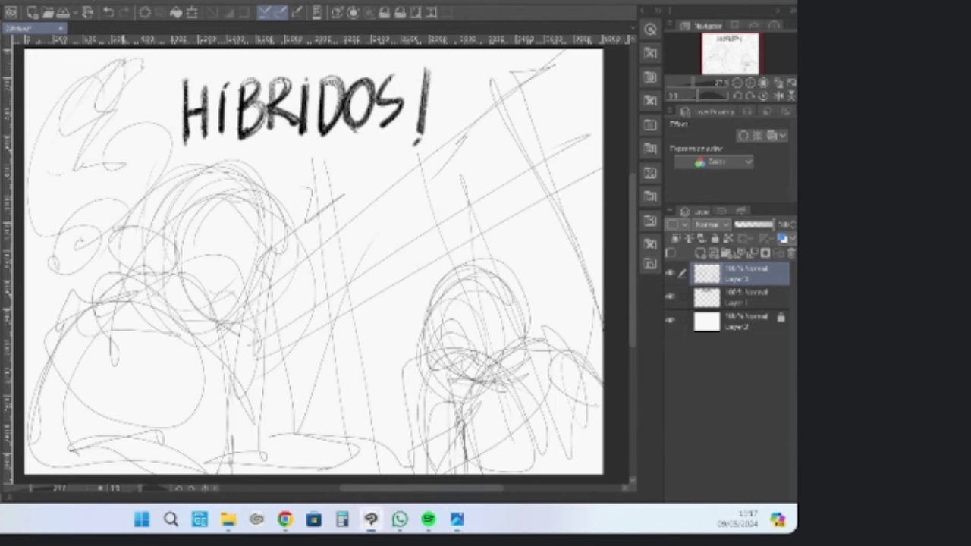
# Sketch the large figure's tall upright ear and the sideways-pointing shape below it, beside the title
pyautogui.moveTo(114, 80)
pyautogui.mouseDown()
pyautogui.moveTo(145, 54)
pyautogui.moveTo(152, 71)
pyautogui.mouseUp()
pyautogui.moveTo(113, 79)
pyautogui.mouseDown()
pyautogui.moveTo(144, 60)
pyautogui.moveTo(139, 102)
pyautogui.mouseUp()
pyautogui.moveTo(134, 141); pyautogui.dragTo(114, 83)
pyautogui.moveTo(107, 86)
pyautogui.mouseDown()
pyautogui.moveTo(150, 53)
pyautogui.moveTo(97, 109)
pyautogui.mouseUp()
pyautogui.moveTo(100, 102)
pyautogui.mouseDown()
pyautogui.moveTo(83, 150)
pyautogui.moveTo(122, 133)
pyautogui.moveTo(116, 156)
pyautogui.moveTo(129, 162)
pyautogui.moveTo(182, 156)
pyautogui.moveTo(179, 192)
pyautogui.moveTo(141, 159)
pyautogui.moveTo(113, 194)
pyautogui.moveTo(128, 210)
pyautogui.mouseUp()
pyautogui.moveTo(107, 167); pyautogui.dragTo(121, 202)
pyautogui.moveTo(217, 160); pyautogui.dragTo(147, 199)
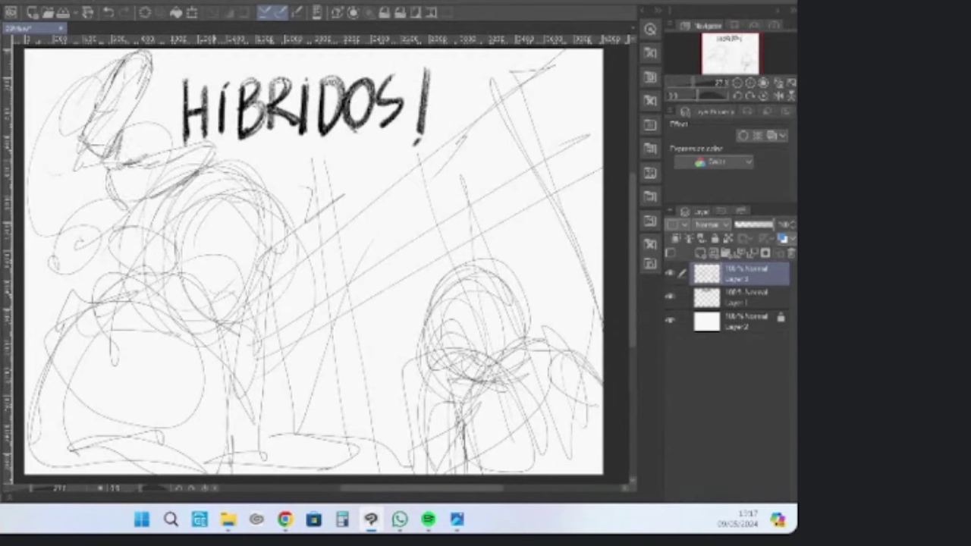
# Close the sideways-pointing shape and sketch a second upright ear at the canvas's upper-left edge
pyautogui.moveTo(130, 161)
pyautogui.mouseDown()
pyautogui.moveTo(218, 147)
pyautogui.moveTo(195, 185)
pyautogui.mouseUp()
pyautogui.moveTo(196, 187)
pyautogui.mouseDown()
pyautogui.moveTo(110, 199)
pyautogui.moveTo(86, 112)
pyautogui.moveTo(80, 136)
pyautogui.moveTo(30, 79)
pyautogui.moveTo(36, 113)
pyautogui.mouseUp()
pyautogui.moveTo(53, 50)
pyautogui.mouseDown()
pyautogui.moveTo(74, 91)
pyautogui.moveTo(47, 146)
pyautogui.mouseUp()
pyautogui.moveTo(46, 145)
pyautogui.mouseDown()
pyautogui.moveTo(84, 145)
pyautogui.moveTo(45, 99)
pyautogui.mouseUp()
pyautogui.moveTo(45, 99); pyautogui.dragTo(32, 117)
# Sketch the large figure's head contour and rounded muzzle along the canvas's left edge below the ears
pyautogui.moveTo(26, 179); pyautogui.dragTo(59, 216)
pyautogui.moveTo(36, 195)
pyautogui.mouseDown()
pyautogui.moveTo(96, 236)
pyautogui.moveTo(136, 203)
pyautogui.moveTo(63, 243)
pyautogui.moveTo(56, 290)
pyautogui.moveTo(89, 252)
pyautogui.moveTo(53, 294)
pyautogui.mouseUp()
pyautogui.moveTo(99, 220)
pyautogui.mouseDown()
pyautogui.moveTo(52, 273)
pyautogui.moveTo(50, 230)
pyautogui.mouseUp()
pyautogui.moveTo(65, 215)
pyautogui.mouseDown()
pyautogui.moveTo(50, 252)
pyautogui.moveTo(29, 224)
pyautogui.mouseUp()
pyautogui.moveTo(26, 222); pyautogui.dragTo(56, 249)
pyautogui.moveTo(65, 145); pyautogui.dragTo(26, 178)
pyautogui.moveTo(26, 217); pyautogui.dragTo(67, 244)
pyautogui.moveTo(26, 116)
pyautogui.mouseDown()
pyautogui.moveTo(40, 148)
pyautogui.moveTo(92, 161)
pyautogui.moveTo(76, 168)
pyautogui.mouseUp()
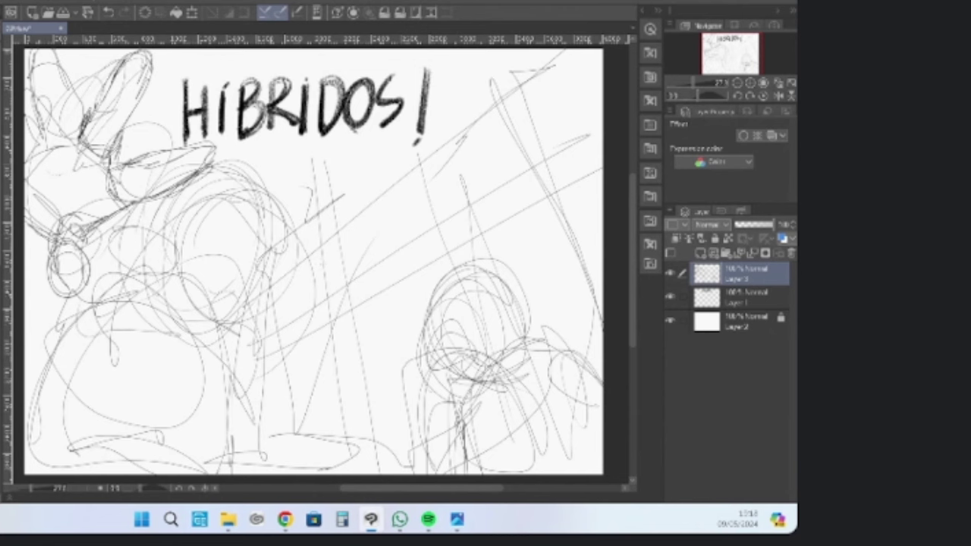
# Sketch the curved neck lines beside and below the large figure's muzzle
pyautogui.moveTo(112, 205)
pyautogui.mouseDown()
pyautogui.moveTo(115, 247)
pyautogui.moveTo(96, 279)
pyautogui.mouseUp()
pyautogui.moveTo(28, 278); pyautogui.dragTo(58, 305)
pyautogui.moveTo(118, 215)
pyautogui.mouseDown()
pyautogui.moveTo(144, 221)
pyautogui.moveTo(144, 300)
pyautogui.mouseUp()
pyautogui.moveTo(147, 230); pyautogui.dragTo(142, 304)
pyautogui.moveTo(108, 284)
pyautogui.mouseDown()
pyautogui.moveTo(76, 293)
pyautogui.moveTo(138, 275)
pyautogui.mouseUp()
# Draw long diagonal contour lines from the large figure's neck down the side of its torso
pyautogui.moveTo(125, 212); pyautogui.dragTo(220, 327)
pyautogui.moveTo(179, 265); pyautogui.dragTo(232, 372)
pyautogui.moveTo(155, 234); pyautogui.dragTo(235, 376)
pyautogui.moveTo(202, 317); pyautogui.dragTo(251, 399)
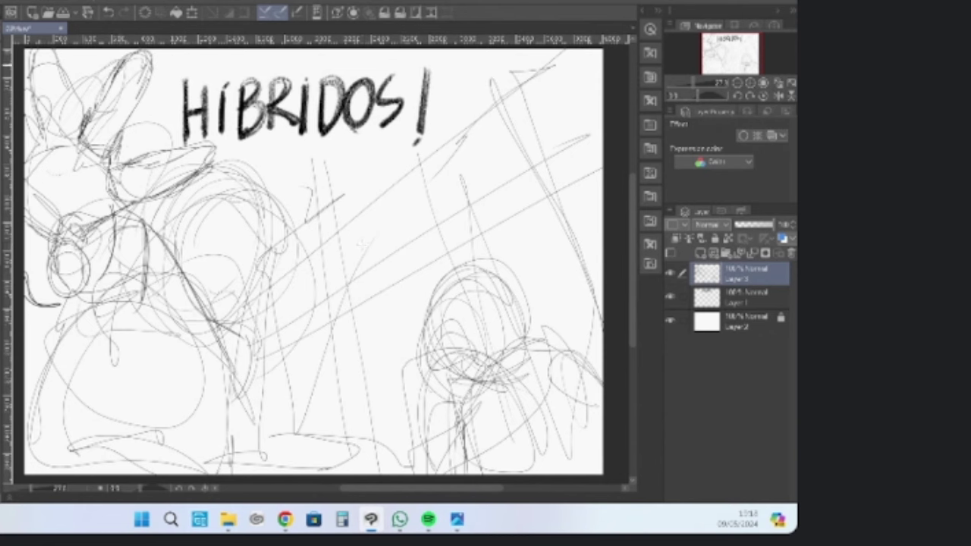
# Hatch the insides of the large figure's two upright ears with quick parallel strokes
pyautogui.moveTo(124, 68)
pyautogui.mouseDown()
pyautogui.moveTo(78, 151)
pyautogui.moveTo(97, 161)
pyautogui.mouseUp()
pyautogui.moveTo(45, 76)
pyautogui.mouseDown()
pyautogui.moveTo(38, 90)
pyautogui.moveTo(47, 142)
pyautogui.mouseUp()
pyautogui.moveTo(58, 94); pyautogui.dragTo(54, 136)
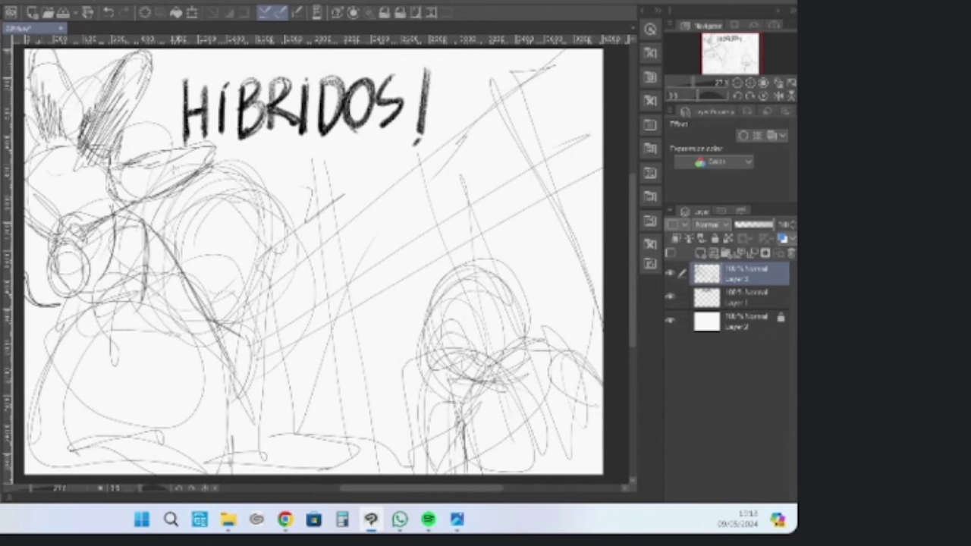
# Reinforce the large figure's sideways-pointing shape, head contour and left ear with additional sketch strokes
pyautogui.moveTo(152, 150)
pyautogui.mouseDown()
pyautogui.moveTo(145, 196)
pyautogui.moveTo(163, 156)
pyautogui.moveTo(214, 140)
pyautogui.moveTo(162, 188)
pyautogui.moveTo(112, 200)
pyautogui.mouseUp()
pyautogui.moveTo(127, 167)
pyautogui.mouseDown()
pyautogui.moveTo(116, 204)
pyautogui.moveTo(83, 229)
pyautogui.mouseUp()
pyautogui.moveTo(41, 167)
pyautogui.mouseDown()
pyautogui.moveTo(62, 199)
pyautogui.moveTo(30, 179)
pyautogui.moveTo(27, 120)
pyautogui.moveTo(45, 104)
pyautogui.moveTo(35, 68)
pyautogui.mouseUp()
pyautogui.moveTo(46, 51); pyautogui.dragTo(84, 95)
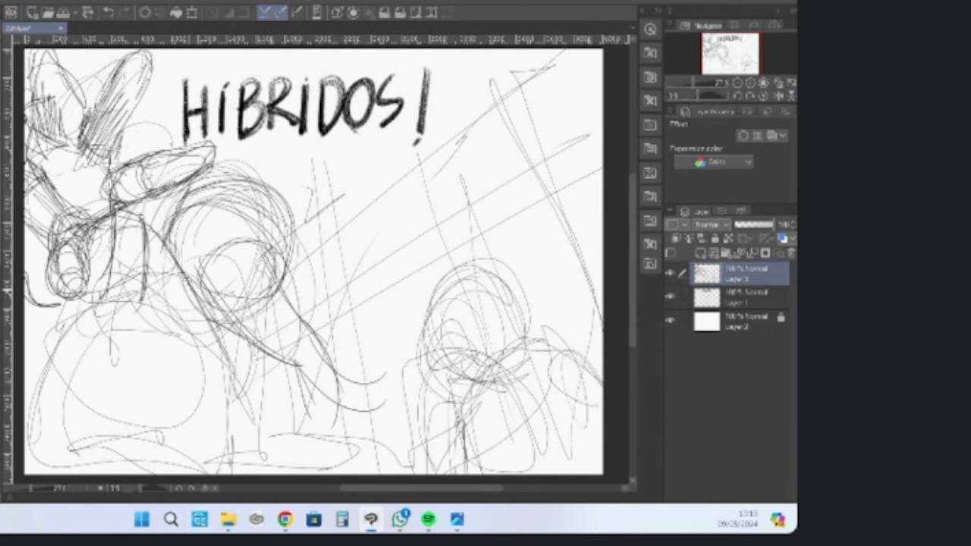
# Sketch the large figure's right torso contour from the neck down to the lower canvas edge
pyautogui.moveTo(138, 219); pyautogui.dragTo(204, 339)
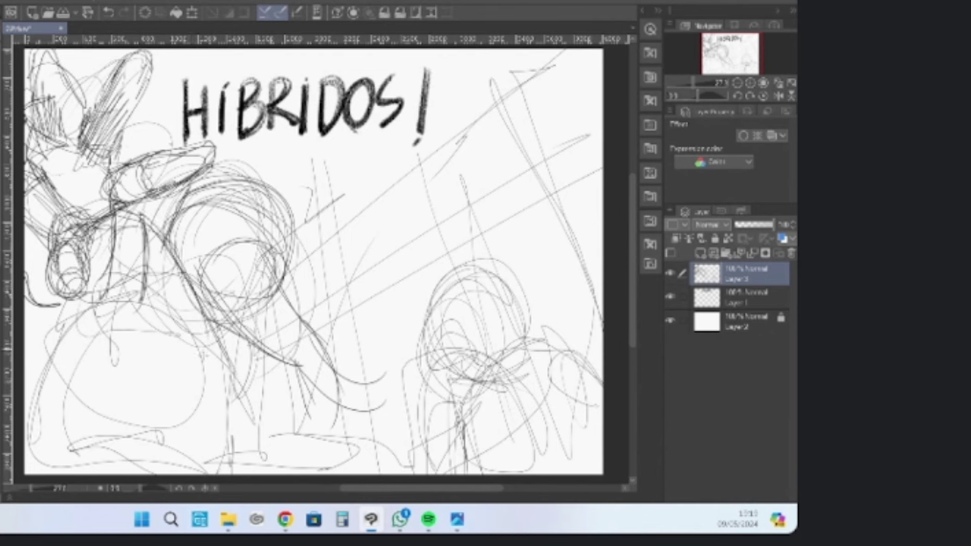
pyautogui.moveTo(166, 239)
pyautogui.mouseDown()
pyautogui.moveTo(226, 380)
pyautogui.moveTo(148, 461)
pyautogui.mouseUp()
pyautogui.moveTo(221, 348)
pyautogui.mouseDown()
pyautogui.moveTo(155, 458)
pyautogui.moveTo(188, 422)
pyautogui.moveTo(164, 457)
pyautogui.mouseUp()
pyautogui.moveTo(206, 364); pyautogui.dragTo(193, 460)
pyautogui.moveTo(200, 396); pyautogui.dragTo(185, 472)
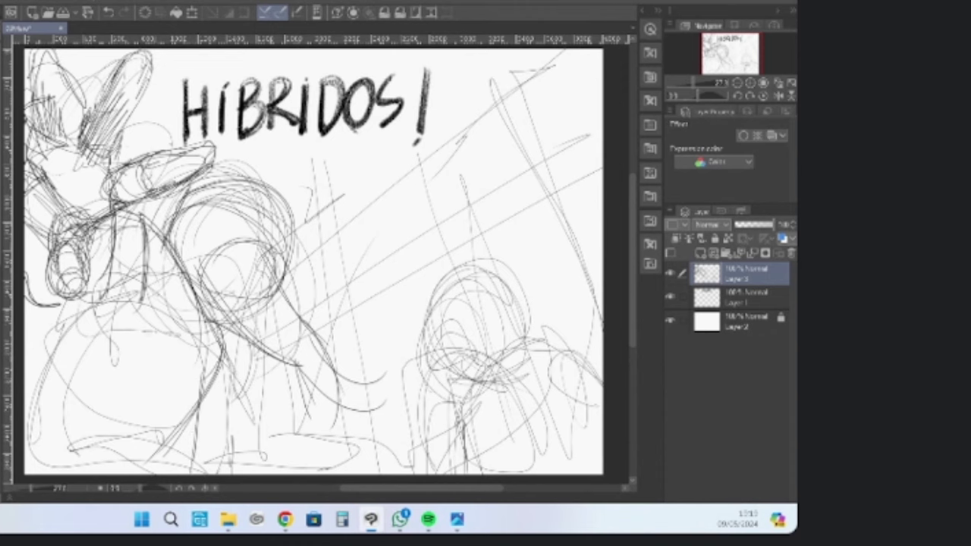
# Sketch the slope from the neck to the left canvas edge and a curved line across the large figure's lower body
pyautogui.moveTo(117, 213); pyautogui.dragTo(24, 327)
pyautogui.moveTo(118, 217); pyautogui.dragTo(25, 340)
pyautogui.moveTo(109, 226); pyautogui.dragTo(24, 350)
pyautogui.moveTo(165, 244); pyautogui.dragTo(159, 253)
pyautogui.moveTo(231, 372); pyautogui.dragTo(252, 309)
pyautogui.moveTo(47, 326)
pyautogui.mouseDown()
pyautogui.moveTo(183, 410)
pyautogui.moveTo(158, 394)
pyautogui.moveTo(170, 410)
pyautogui.mouseUp()
pyautogui.moveTo(227, 326); pyautogui.dragTo(223, 349)
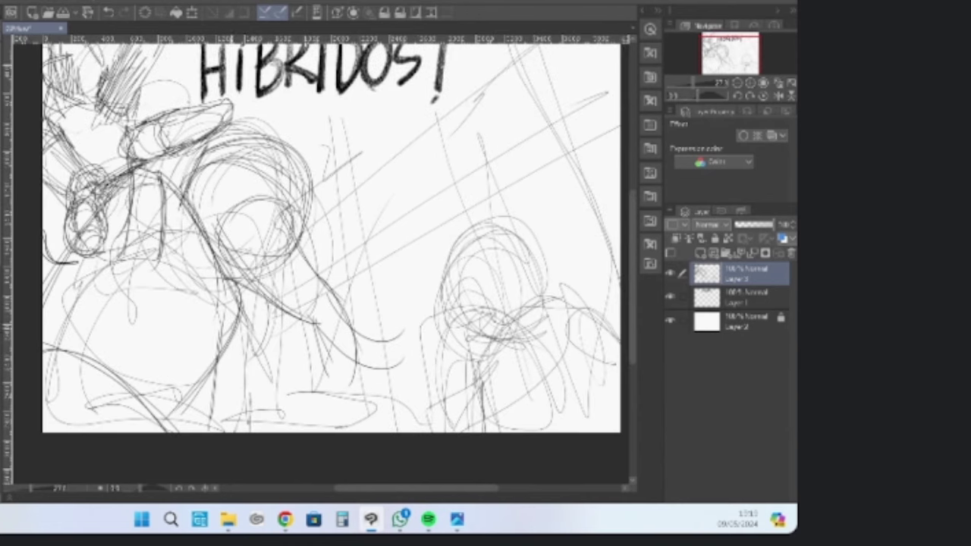
# Darken the large figure's lower-right body contour with repeated diagonal strokes down to the lower canvas edge
pyautogui.moveTo(244, 311); pyautogui.dragTo(182, 429)
pyautogui.moveTo(242, 313); pyautogui.dragTo(230, 407)
pyautogui.moveTo(242, 302); pyautogui.dragTo(235, 408)
pyautogui.moveTo(166, 427); pyautogui.dragTo(246, 410)
pyautogui.moveTo(187, 421)
pyautogui.mouseDown()
pyautogui.moveTo(244, 410)
pyautogui.moveTo(227, 432)
pyautogui.mouseUp()
pyautogui.moveTo(240, 319); pyautogui.dragTo(169, 433)
pyautogui.moveTo(234, 327); pyautogui.dragTo(187, 433)
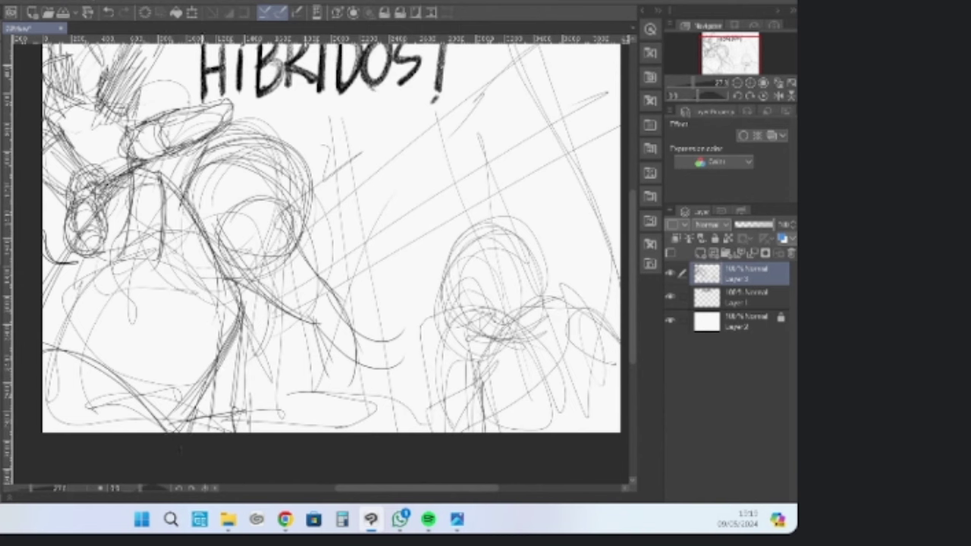
pyautogui.moveTo(240, 309); pyautogui.dragTo(194, 436)
# Strengthen the contour below the muzzle to the left canvas edge and the diagonal right side of the torso
pyautogui.moveTo(43, 352)
pyautogui.mouseDown()
pyautogui.moveTo(176, 435)
pyautogui.moveTo(44, 364)
pyautogui.mouseUp()
pyautogui.moveTo(78, 240); pyautogui.dragTo(43, 301)
pyautogui.moveTo(67, 260); pyautogui.dragTo(42, 305)
pyautogui.moveTo(43, 278); pyautogui.dragTo(144, 231)
pyautogui.moveTo(152, 156)
pyautogui.mouseDown()
pyautogui.moveTo(121, 241)
pyautogui.moveTo(240, 299)
pyautogui.mouseUp()
pyautogui.moveTo(199, 214); pyautogui.dragTo(229, 285)
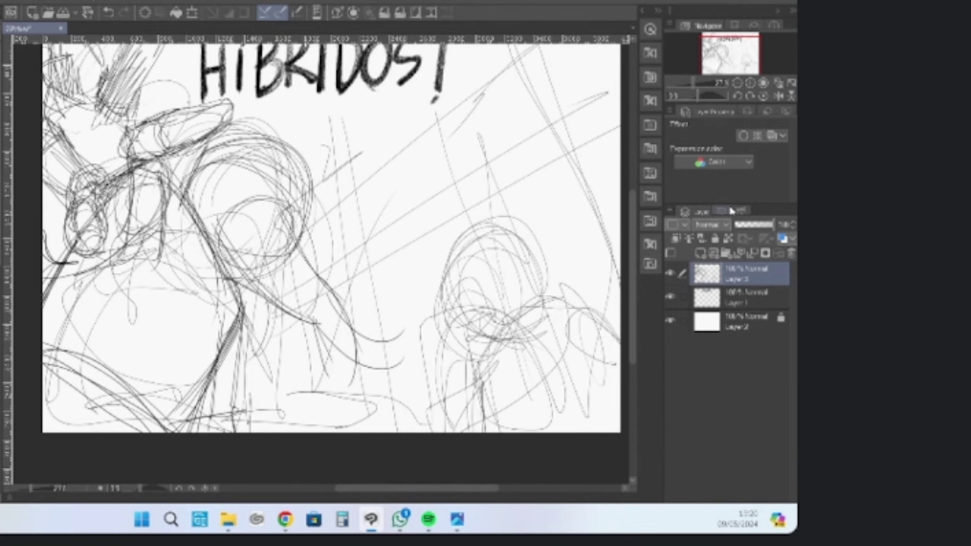
# Rework the round head of the middle figure with loose curved strokes around its left side and inner circle
pyautogui.moveTo(237, 122); pyautogui.dragTo(218, 231)
pyautogui.moveTo(252, 155); pyautogui.dragTo(240, 179)
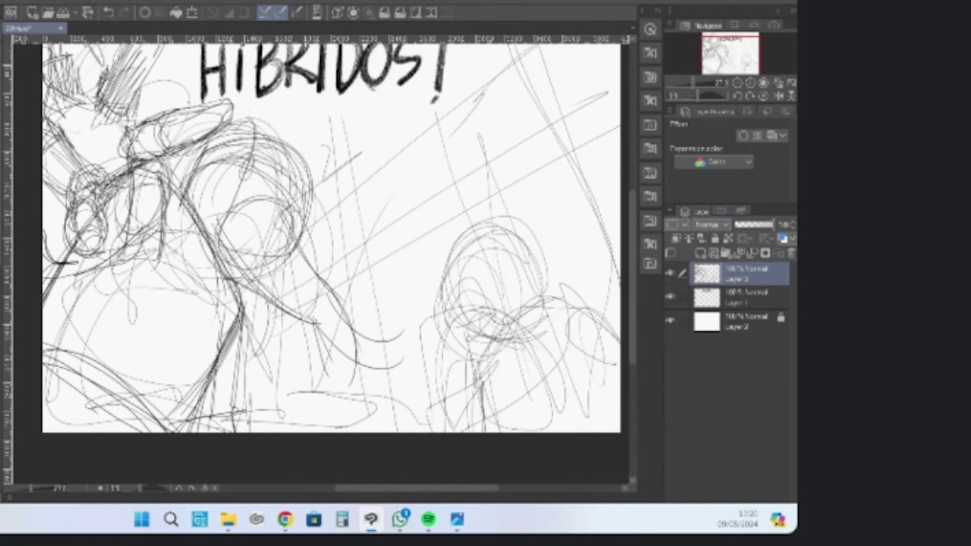
pyautogui.moveTo(213, 235)
pyautogui.mouseDown()
pyautogui.moveTo(267, 197)
pyautogui.moveTo(255, 273)
pyautogui.mouseUp()
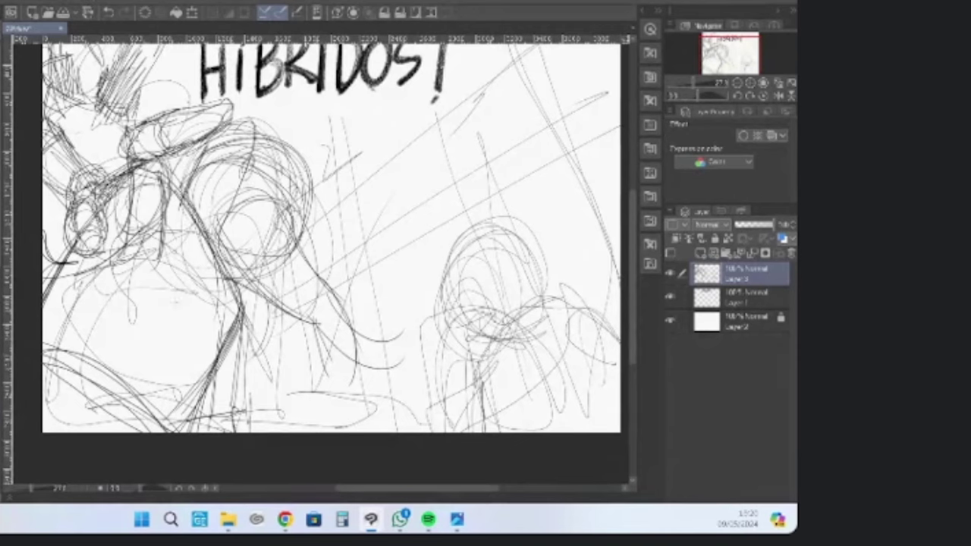
# Sketch a rounded form at the large figure's lower-right torso and long diagonal lines down its body to the lower canvas edge
pyautogui.moveTo(241, 298)
pyautogui.mouseDown()
pyautogui.moveTo(255, 333)
pyautogui.moveTo(248, 378)
pyautogui.mouseUp()
pyautogui.moveTo(242, 299)
pyautogui.mouseDown()
pyautogui.moveTo(239, 408)
pyautogui.moveTo(249, 410)
pyautogui.mouseUp()
pyautogui.moveTo(213, 371); pyautogui.dragTo(247, 428)
pyautogui.moveTo(237, 326); pyautogui.dragTo(167, 431)
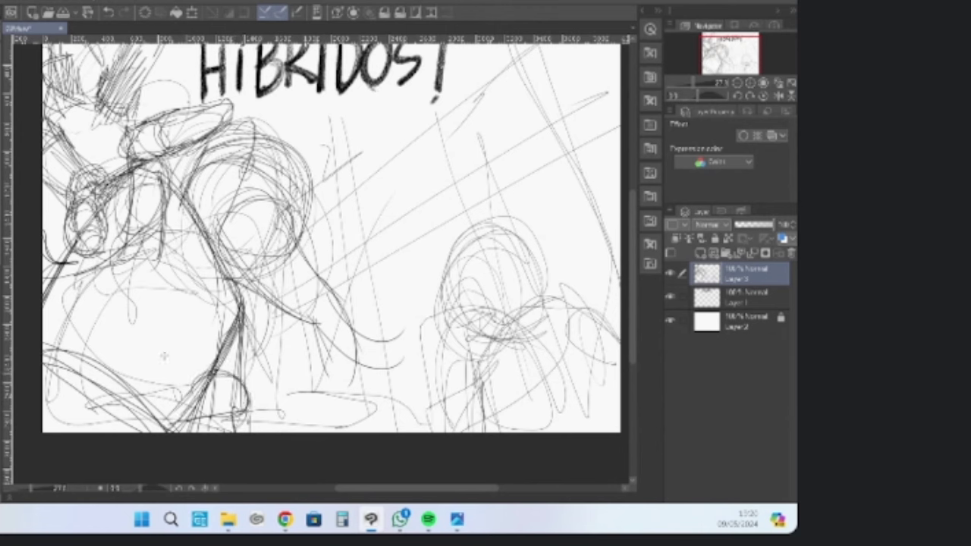
pyautogui.moveTo(196, 226)
pyautogui.mouseDown()
pyautogui.moveTo(155, 363)
pyautogui.moveTo(114, 433)
pyautogui.moveTo(131, 432)
pyautogui.mouseUp()
pyautogui.moveTo(194, 200); pyautogui.dragTo(129, 432)
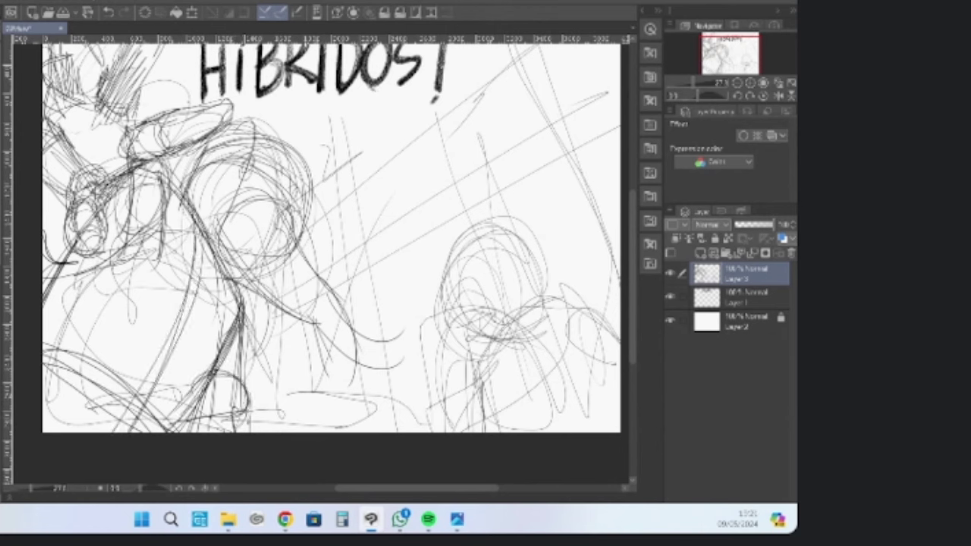
# Strengthen the large figure's right torso edge and rough in loose curves around the middle figure's head and body
pyautogui.moveTo(167, 185); pyautogui.dragTo(250, 317)
pyautogui.moveTo(163, 160)
pyautogui.mouseDown()
pyautogui.moveTo(263, 344)
pyautogui.moveTo(201, 204)
pyautogui.moveTo(263, 175)
pyautogui.mouseUp()
pyautogui.moveTo(281, 118); pyautogui.dragTo(179, 220)
pyautogui.moveTo(292, 192); pyautogui.dragTo(327, 276)
pyautogui.moveTo(314, 237); pyautogui.dragTo(267, 350)
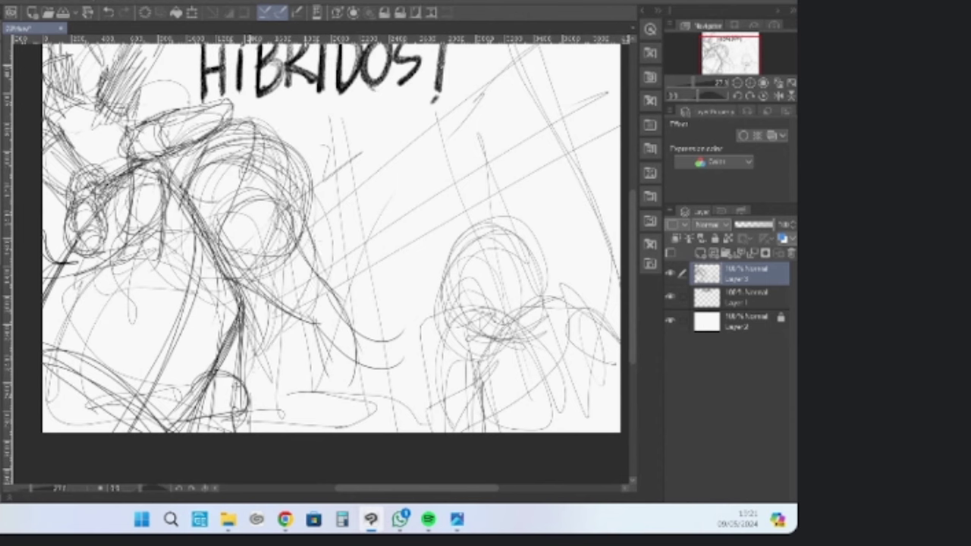
pyautogui.moveTo(308, 255); pyautogui.dragTo(220, 391)
# Darken the large figure's slope from neck to left canvas edge and add curved bands across its lower body
pyautogui.moveTo(164, 161); pyautogui.dragTo(44, 263)
pyautogui.moveTo(131, 184); pyautogui.dragTo(58, 260)
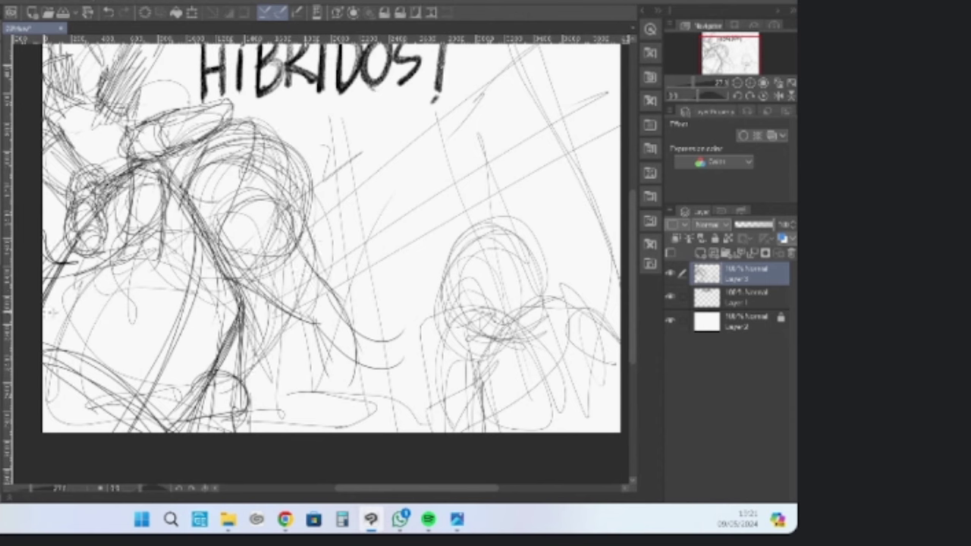
pyautogui.moveTo(47, 313); pyautogui.dragTo(171, 431)
pyautogui.moveTo(44, 342); pyautogui.dragTo(172, 431)
pyautogui.moveTo(44, 327)
pyautogui.mouseDown()
pyautogui.moveTo(74, 330)
pyautogui.moveTo(181, 431)
pyautogui.mouseUp()
pyautogui.moveTo(49, 398)
pyautogui.mouseDown()
pyautogui.moveTo(74, 388)
pyautogui.moveTo(232, 431)
pyautogui.mouseUp()
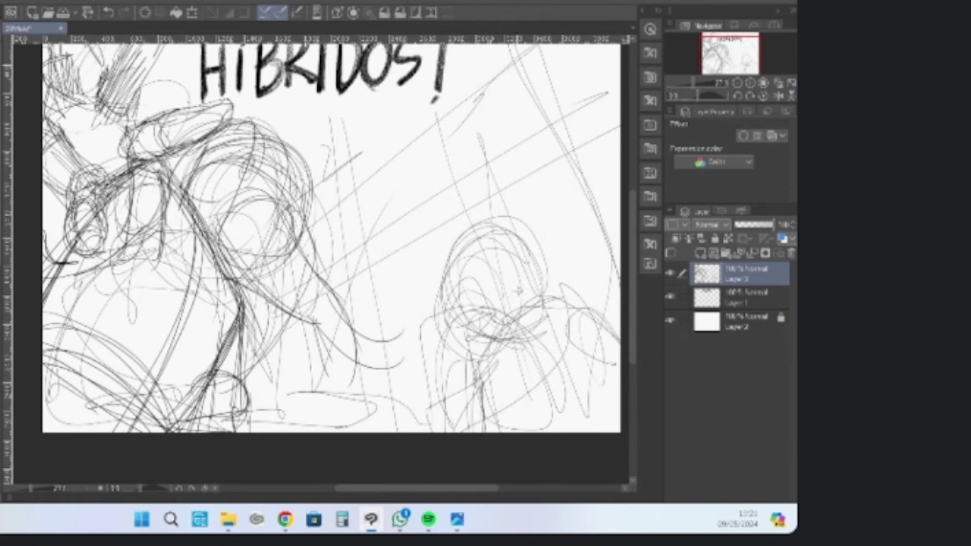
# Redraw the small right figure's round head with circular strokes, adding a vertical guide and a diagonal shoulder line beneath it
pyautogui.moveTo(529, 288); pyautogui.dragTo(506, 358)
pyautogui.moveTo(443, 309)
pyautogui.mouseDown()
pyautogui.moveTo(529, 339)
pyautogui.moveTo(529, 263)
pyautogui.mouseUp()
pyautogui.moveTo(446, 252); pyautogui.dragTo(499, 344)
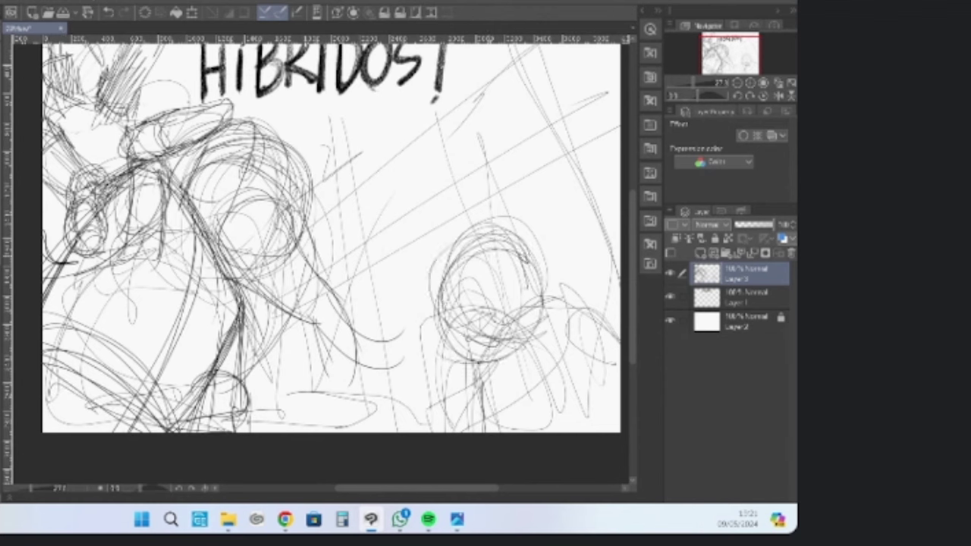
pyautogui.moveTo(470, 220)
pyautogui.mouseDown()
pyautogui.moveTo(501, 343)
pyautogui.moveTo(491, 349)
pyautogui.mouseUp()
pyautogui.moveTo(435, 375); pyautogui.dragTo(574, 280)
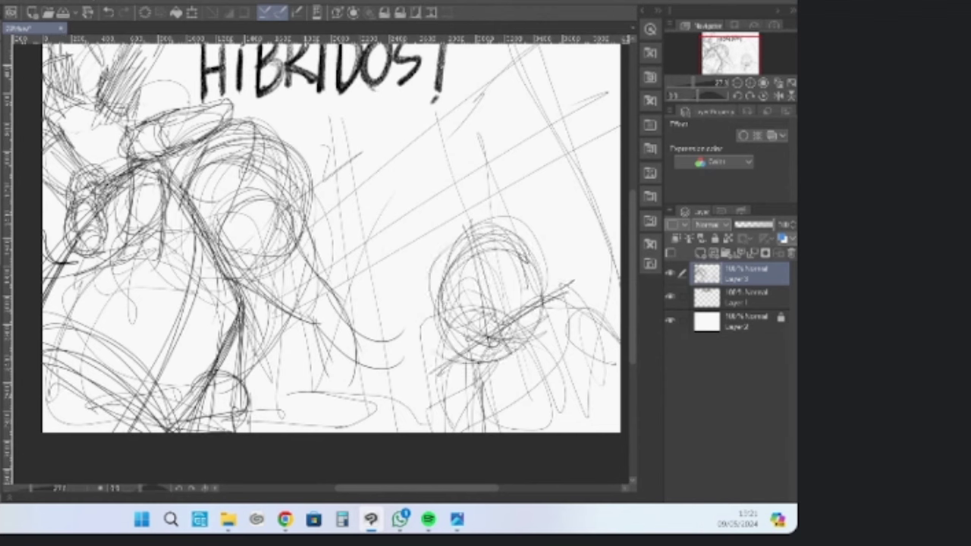
# Sketch the small right figure's body sides from the shoulder line down to the lower canvas edge
pyautogui.moveTo(463, 347)
pyautogui.mouseDown()
pyautogui.moveTo(470, 432)
pyautogui.moveTo(433, 432)
pyautogui.mouseUp()
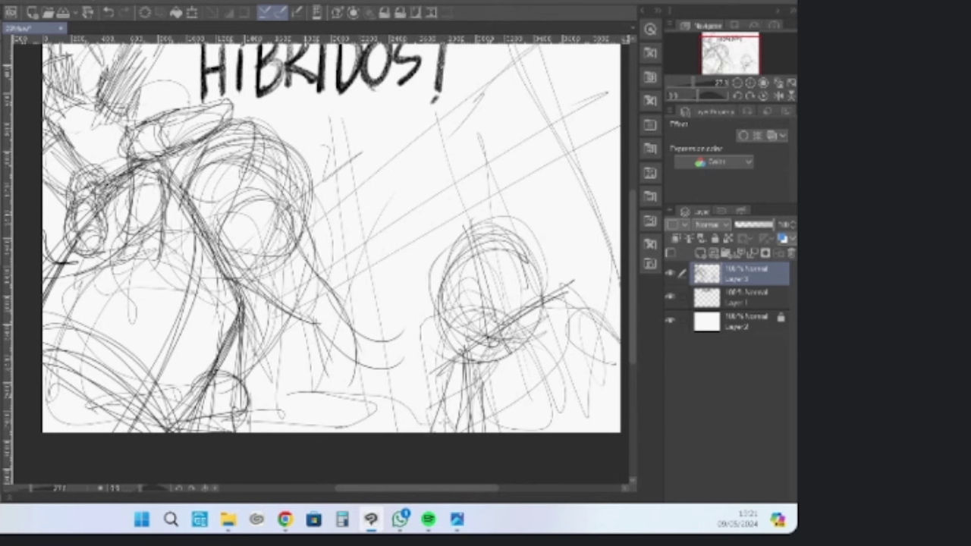
pyautogui.moveTo(561, 300); pyautogui.dragTo(591, 359)
pyautogui.moveTo(587, 347)
pyautogui.mouseDown()
pyautogui.moveTo(621, 422)
pyautogui.moveTo(611, 433)
pyautogui.mouseUp()
# Reinforce the small right figure's head outline and extend loose curves from its crown and lower-left side
pyautogui.moveTo(508, 229)
pyautogui.mouseDown()
pyautogui.moveTo(519, 259)
pyautogui.moveTo(448, 349)
pyautogui.mouseUp()
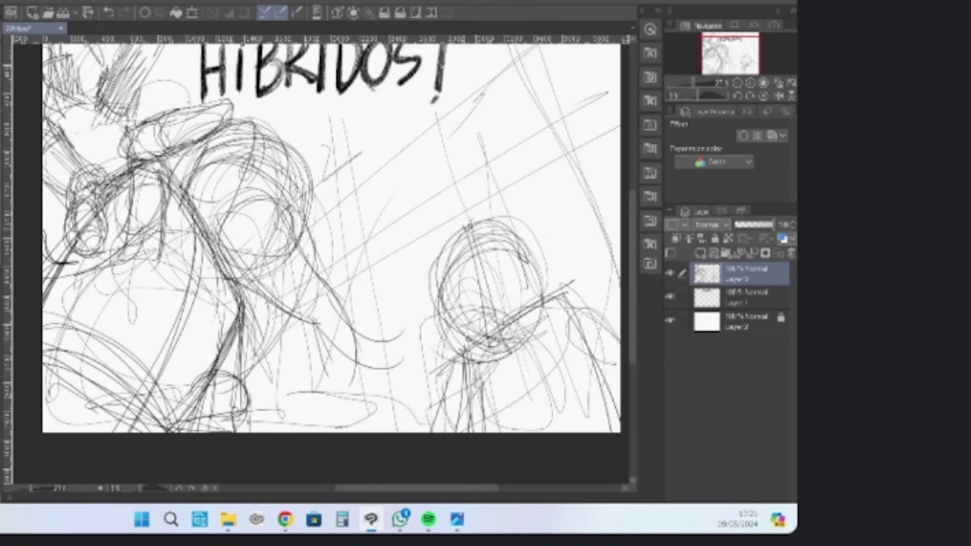
pyautogui.moveTo(467, 226); pyautogui.dragTo(534, 266)
pyautogui.moveTo(536, 273); pyautogui.dragTo(485, 361)
pyautogui.moveTo(429, 357); pyautogui.dragTo(485, 343)
pyautogui.moveTo(499, 274); pyautogui.dragTo(472, 347)
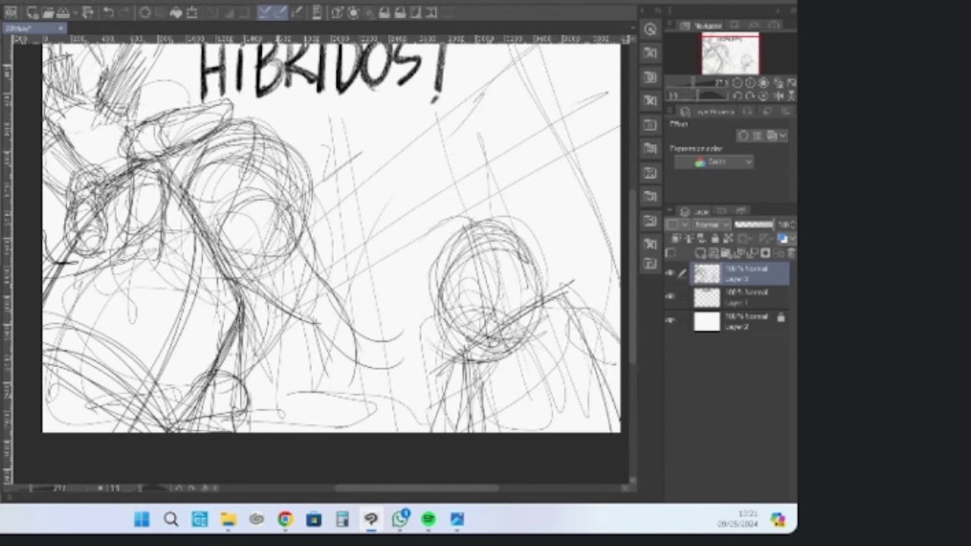
# Outline the large figure's upright right ear beside the title and fill it with dark hatching down to its base
pyautogui.moveTo(291, 198); pyautogui.dragTo(324, 289)
pyautogui.moveTo(151, 136); pyautogui.dragTo(132, 190)
pyautogui.moveTo(146, 153); pyautogui.dragTo(171, 114)
pyautogui.moveTo(172, 114)
pyautogui.mouseDown()
pyautogui.moveTo(185, 101)
pyautogui.moveTo(203, 122)
pyautogui.moveTo(158, 143)
pyautogui.mouseUp()
pyautogui.moveTo(197, 97); pyautogui.dragTo(204, 126)
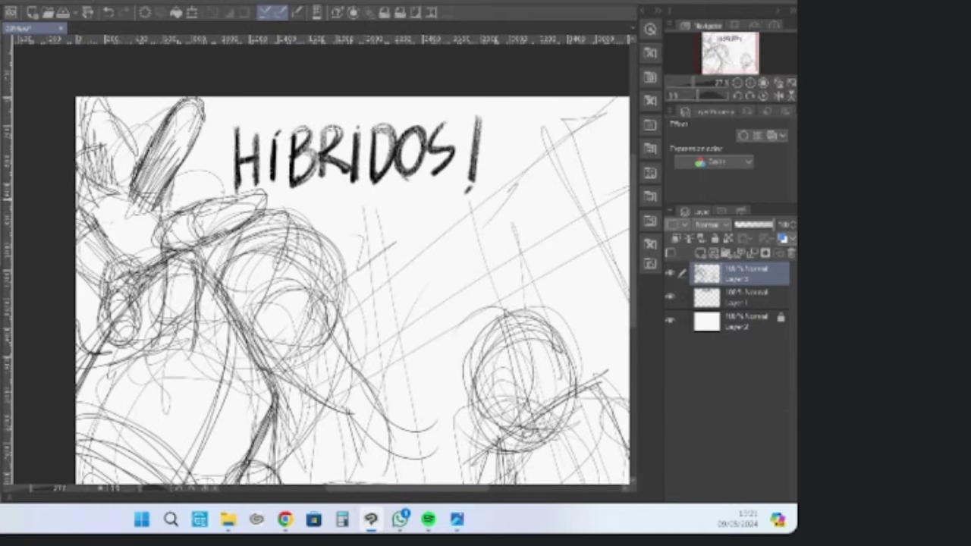
pyautogui.moveTo(171, 152)
pyautogui.mouseDown()
pyautogui.moveTo(153, 207)
pyautogui.moveTo(138, 197)
pyautogui.moveTo(158, 210)
pyautogui.mouseUp()
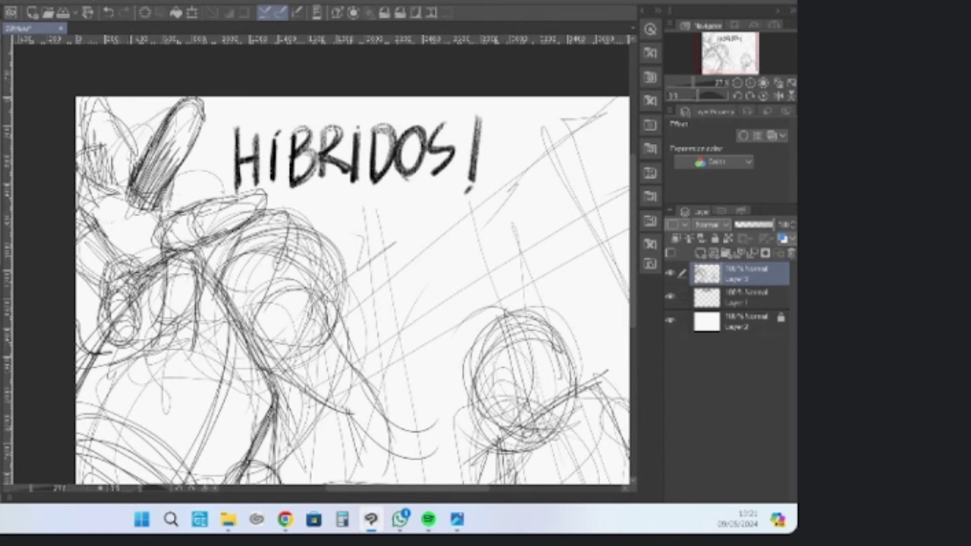
# Darken the large figure's left ear and hatch the left side of its face down toward the muzzle
pyautogui.moveTo(126, 143)
pyautogui.mouseDown()
pyautogui.moveTo(99, 158)
pyautogui.moveTo(123, 125)
pyautogui.moveTo(105, 101)
pyautogui.mouseUp()
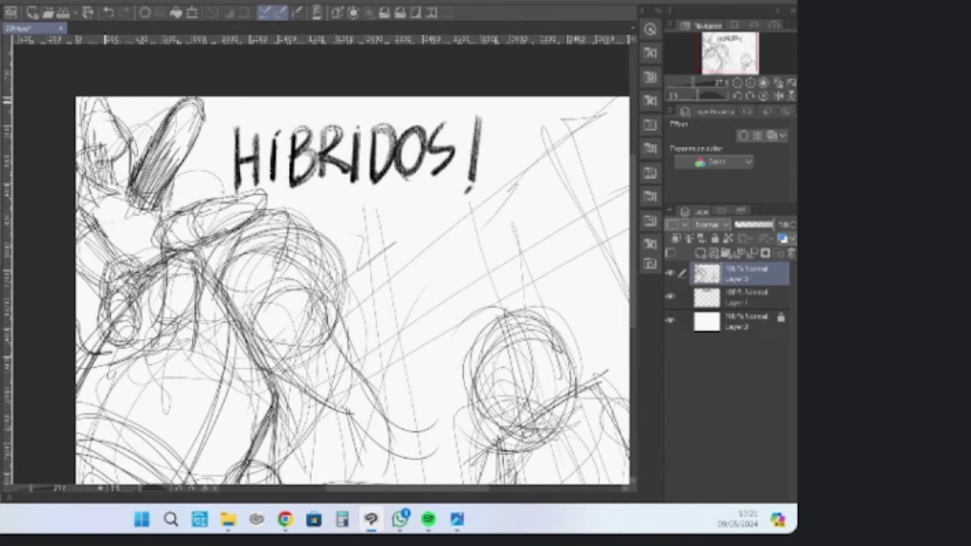
pyautogui.moveTo(85, 159)
pyautogui.mouseDown()
pyautogui.moveTo(92, 136)
pyautogui.moveTo(109, 147)
pyautogui.moveTo(111, 182)
pyautogui.moveTo(83, 188)
pyautogui.moveTo(115, 186)
pyautogui.moveTo(126, 219)
pyautogui.moveTo(126, 182)
pyautogui.moveTo(140, 216)
pyautogui.moveTo(144, 190)
pyautogui.moveTo(115, 227)
pyautogui.moveTo(120, 239)
pyautogui.moveTo(110, 222)
pyautogui.mouseUp()
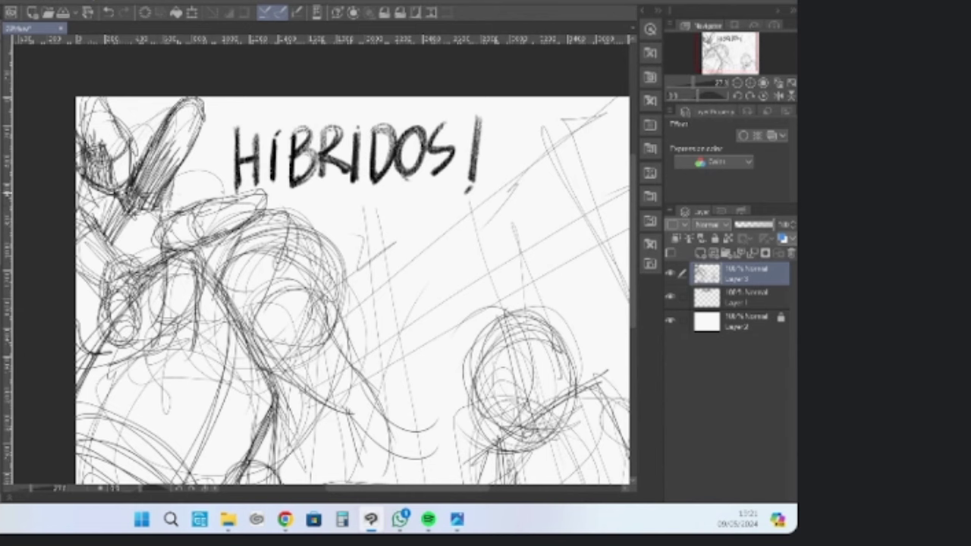
pyautogui.moveTo(97, 190); pyautogui.dragTo(110, 223)
pyautogui.moveTo(85, 184); pyautogui.dragTo(95, 225)
pyautogui.moveTo(96, 209); pyautogui.dragTo(127, 277)
pyautogui.moveTo(123, 269); pyautogui.dragTo(108, 228)
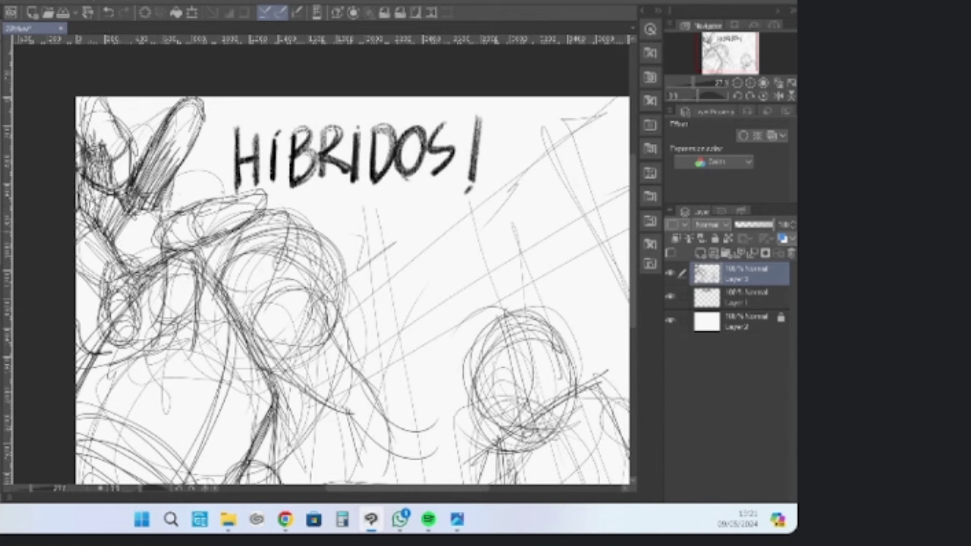
# Shade the large figure's sideways-pointing shape below the title and add a rounded form at the top of the muzzle
pyautogui.moveTo(165, 215)
pyautogui.mouseDown()
pyautogui.moveTo(264, 188)
pyautogui.moveTo(212, 239)
pyautogui.mouseUp()
pyautogui.moveTo(205, 203)
pyautogui.mouseDown()
pyautogui.moveTo(163, 216)
pyautogui.moveTo(211, 228)
pyautogui.moveTo(167, 236)
pyautogui.moveTo(235, 218)
pyautogui.moveTo(122, 276)
pyautogui.moveTo(155, 254)
pyautogui.moveTo(115, 243)
pyautogui.moveTo(104, 291)
pyautogui.moveTo(110, 298)
pyautogui.moveTo(138, 267)
pyautogui.moveTo(97, 285)
pyautogui.mouseUp()
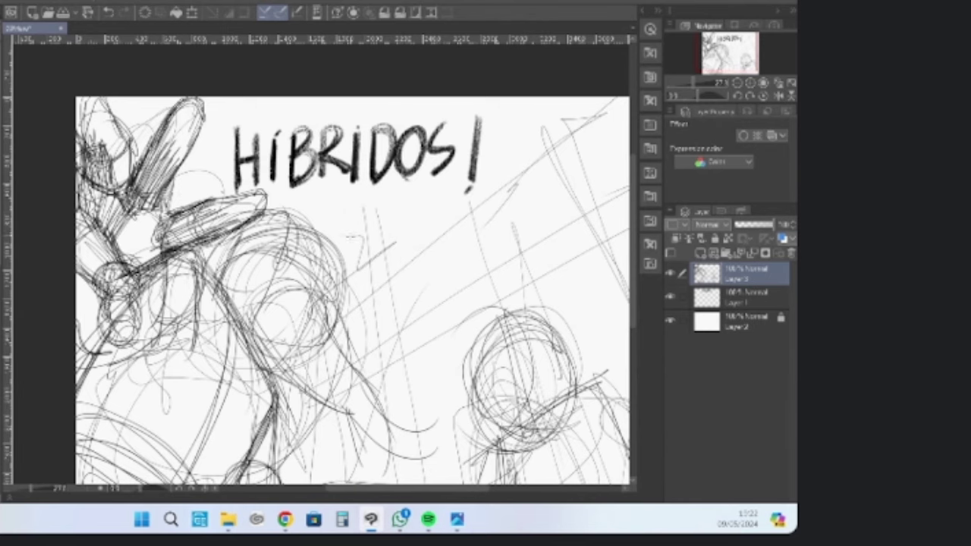
# Darken the large figure's muzzle and cover the cheek beside the left canvas edge with dense hatching
pyautogui.scroll(-3, 352, 288)
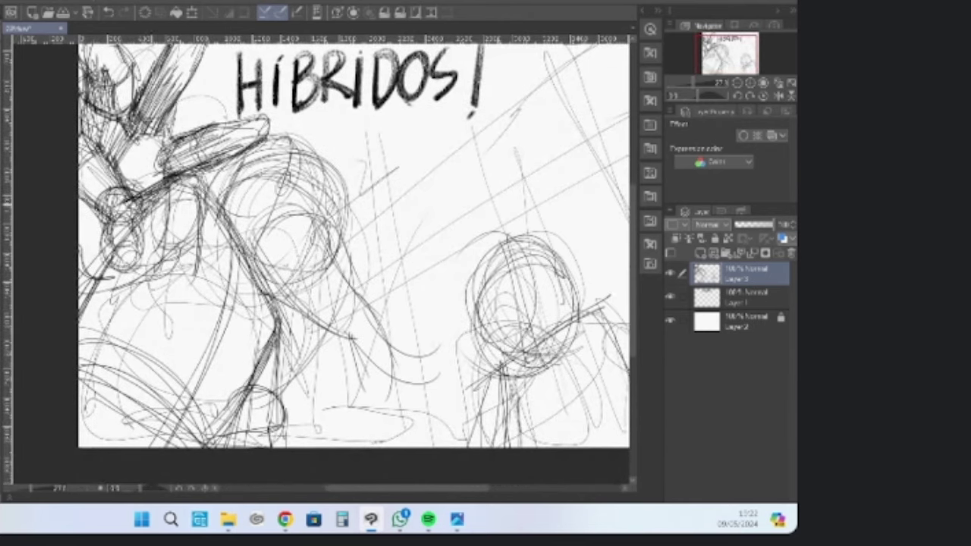
pyautogui.moveTo(156, 195)
pyautogui.mouseDown()
pyautogui.moveTo(154, 227)
pyautogui.moveTo(141, 224)
pyautogui.moveTo(114, 284)
pyautogui.moveTo(152, 246)
pyautogui.moveTo(106, 277)
pyautogui.mouseUp()
pyautogui.moveTo(99, 228)
pyautogui.mouseDown()
pyautogui.moveTo(144, 227)
pyautogui.moveTo(159, 190)
pyautogui.moveTo(98, 216)
pyautogui.moveTo(122, 235)
pyautogui.mouseUp()
pyautogui.moveTo(87, 160); pyautogui.dragTo(79, 227)
pyautogui.moveTo(121, 144)
pyautogui.mouseDown()
pyautogui.moveTo(140, 219)
pyautogui.moveTo(141, 204)
pyautogui.moveTo(83, 228)
pyautogui.mouseUp()
pyautogui.moveTo(91, 144); pyautogui.dragTo(79, 197)
pyautogui.moveTo(80, 201); pyautogui.dragTo(118, 228)
pyautogui.moveTo(80, 152); pyautogui.dragTo(114, 180)
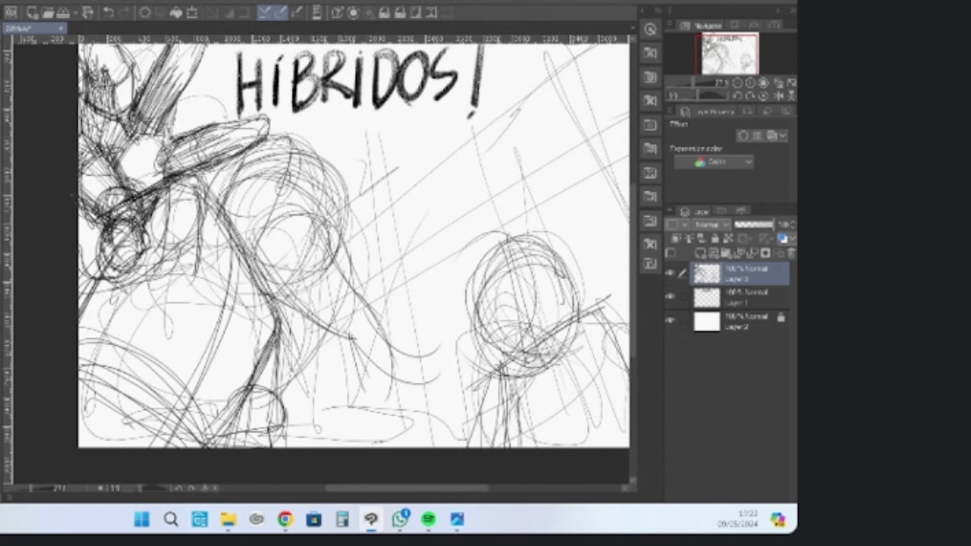
# Reinforce the contours around the blank area of the large figure's face and the curve beside its muzzle
pyautogui.moveTo(85, 123); pyautogui.dragTo(130, 196)
pyautogui.moveTo(165, 123); pyautogui.dragTo(106, 176)
pyautogui.moveTo(164, 128); pyautogui.dragTo(113, 164)
pyautogui.moveTo(200, 173); pyautogui.dragTo(155, 252)
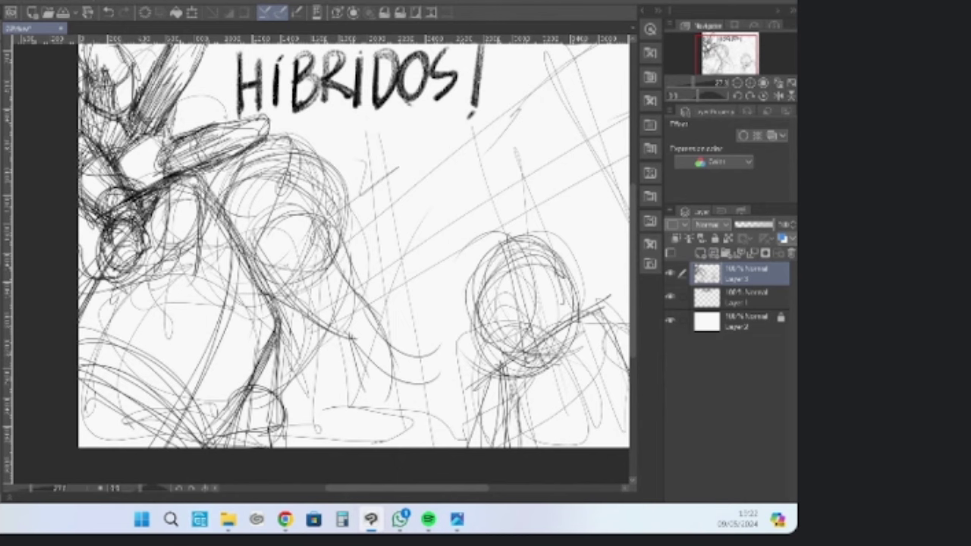
# Check the picture in the image viewer and scribble two dark eyes on the upper part of the middle figure's head
pyautogui.hotkey('alt', 'Tab')
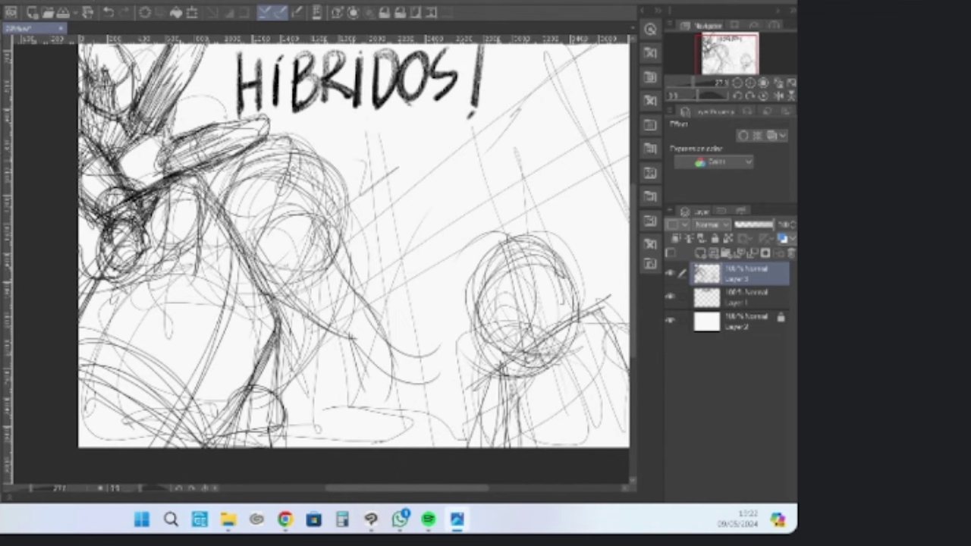
pyautogui.moveTo(272, 162)
pyautogui.mouseDown()
pyautogui.moveTo(299, 181)
pyautogui.moveTo(292, 191)
pyautogui.mouseUp()
pyautogui.moveTo(262, 168)
pyautogui.mouseDown()
pyautogui.moveTo(290, 162)
pyautogui.moveTo(293, 187)
pyautogui.mouseUp()
pyautogui.moveTo(261, 173)
pyautogui.mouseDown()
pyautogui.moveTo(295, 169)
pyautogui.moveTo(287, 180)
pyautogui.mouseUp()
pyautogui.moveTo(263, 175)
pyautogui.mouseDown()
pyautogui.moveTo(295, 171)
pyautogui.moveTo(296, 186)
pyautogui.moveTo(270, 155)
pyautogui.moveTo(300, 171)
pyautogui.moveTo(299, 194)
pyautogui.moveTo(346, 217)
pyautogui.mouseUp()
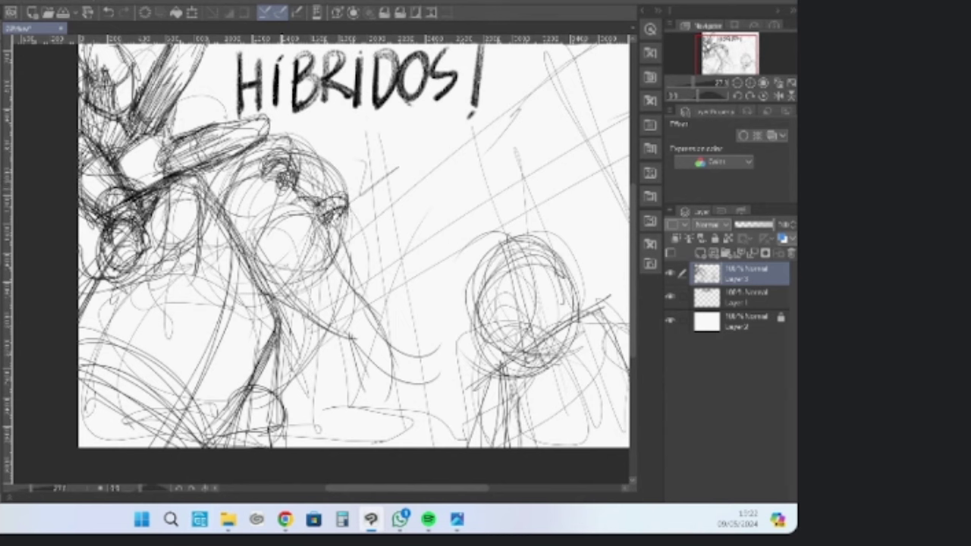
# Sketch the middle figure's cheek and the two sides of a trunk-like form descending from its inner circle
pyautogui.moveTo(293, 197)
pyautogui.mouseDown()
pyautogui.moveTo(262, 220)
pyautogui.moveTo(255, 256)
pyautogui.mouseUp()
pyautogui.moveTo(267, 214)
pyautogui.mouseDown()
pyautogui.moveTo(241, 262)
pyautogui.moveTo(262, 241)
pyautogui.moveTo(260, 276)
pyautogui.moveTo(314, 231)
pyautogui.moveTo(270, 278)
pyautogui.moveTo(311, 260)
pyautogui.moveTo(297, 290)
pyautogui.moveTo(333, 299)
pyautogui.moveTo(341, 325)
pyautogui.moveTo(281, 265)
pyautogui.moveTo(326, 352)
pyautogui.mouseUp()
pyautogui.moveTo(277, 271); pyautogui.dragTo(352, 360)
pyautogui.moveTo(334, 263); pyautogui.dragTo(368, 357)
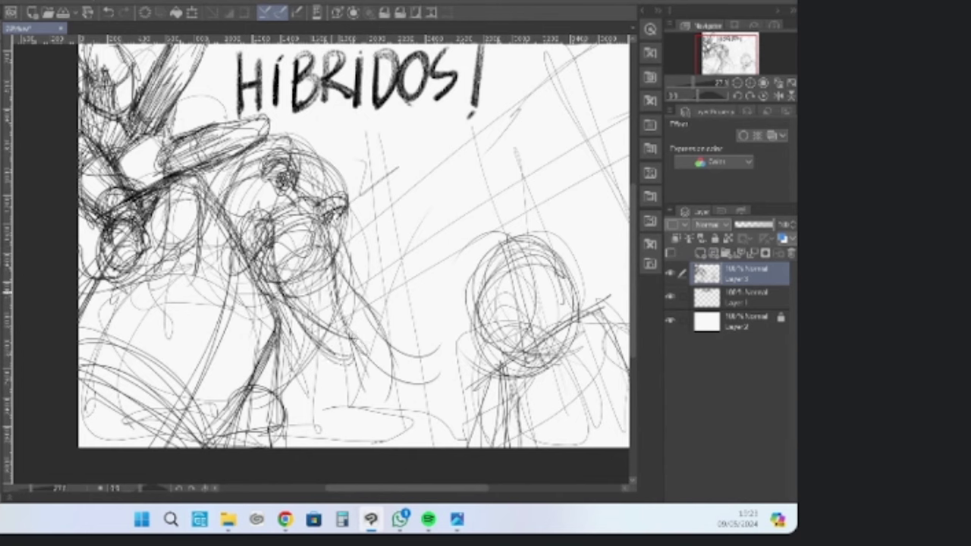
# Extend the middle figure's trunk-like form into a curled tip at the right and darken its inner edge
pyautogui.moveTo(334, 294)
pyautogui.mouseDown()
pyautogui.moveTo(415, 345)
pyautogui.moveTo(402, 368)
pyautogui.moveTo(418, 341)
pyautogui.mouseUp()
pyautogui.moveTo(411, 352)
pyautogui.mouseDown()
pyautogui.moveTo(413, 376)
pyautogui.moveTo(374, 370)
pyautogui.mouseUp()
pyautogui.moveTo(325, 343)
pyautogui.mouseDown()
pyautogui.moveTo(277, 281)
pyautogui.moveTo(288, 208)
pyautogui.mouseUp()
pyautogui.moveTo(279, 292); pyautogui.dragTo(292, 336)
pyautogui.moveTo(282, 288); pyautogui.dragTo(304, 346)
pyautogui.moveTo(286, 291); pyautogui.dragTo(306, 350)
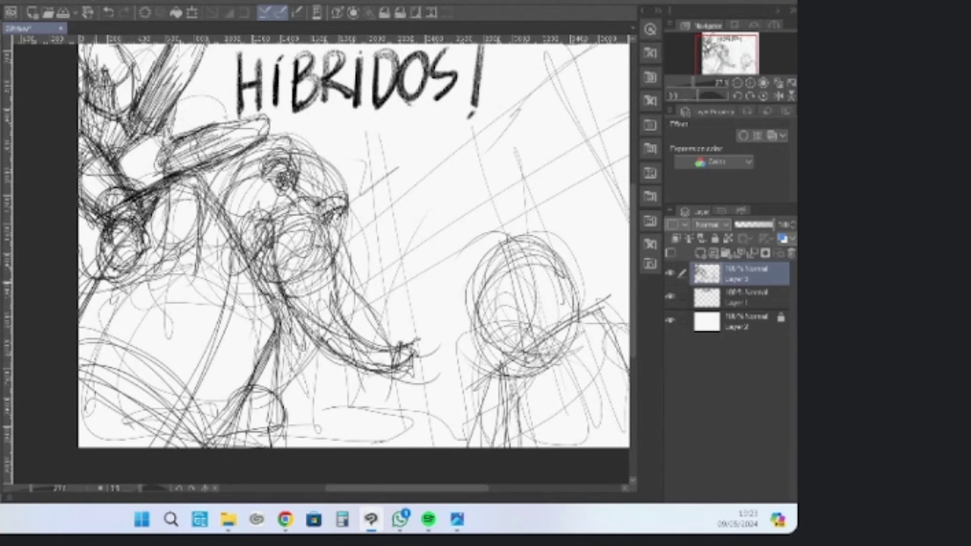
# Sketch a large rounded belly curve below the large figure's muzzle and touch up the neck and shoulder lines
pyautogui.moveTo(114, 266)
pyautogui.mouseDown()
pyautogui.moveTo(278, 406)
pyautogui.moveTo(263, 368)
pyautogui.moveTo(199, 417)
pyautogui.mouseUp()
pyautogui.moveTo(133, 204); pyautogui.dragTo(81, 251)
pyautogui.moveTo(99, 283); pyautogui.dragTo(79, 329)
pyautogui.moveTo(200, 214); pyautogui.dragTo(233, 250)
pyautogui.moveTo(156, 203); pyautogui.dragTo(198, 184)
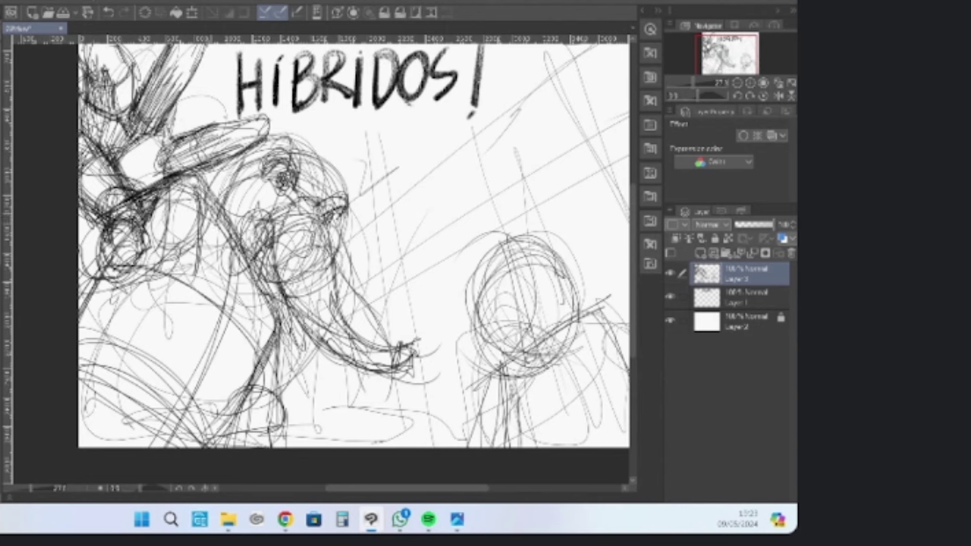
# Layer long curves over the large figure's right torso and carry its side down to the lower canvas edge
pyautogui.moveTo(214, 217)
pyautogui.mouseDown()
pyautogui.moveTo(275, 385)
pyautogui.moveTo(238, 399)
pyautogui.mouseUp()
pyautogui.moveTo(147, 245)
pyautogui.mouseDown()
pyautogui.moveTo(155, 415)
pyautogui.moveTo(204, 423)
pyautogui.mouseUp()
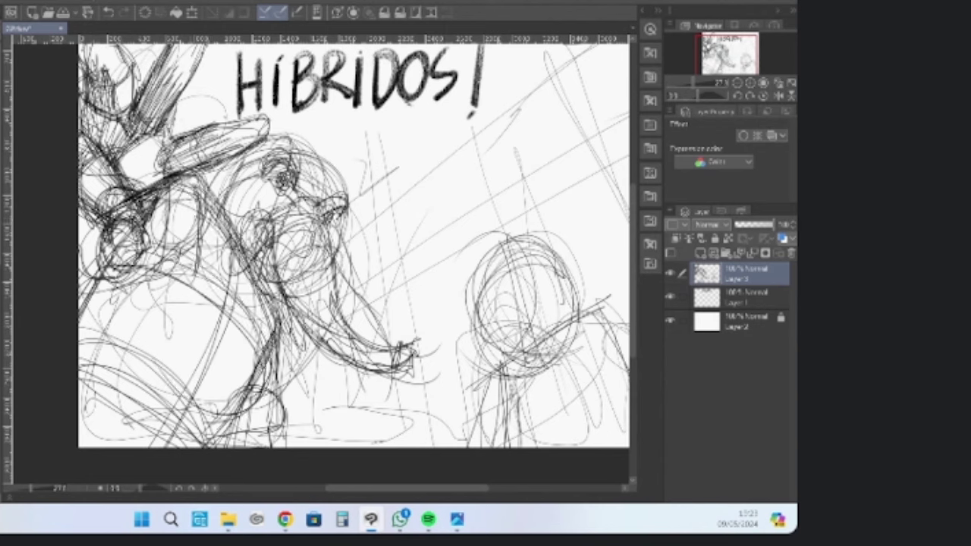
pyautogui.moveTo(120, 256)
pyautogui.mouseDown()
pyautogui.moveTo(79, 326)
pyautogui.moveTo(230, 365)
pyautogui.moveTo(280, 320)
pyautogui.mouseUp()
pyautogui.moveTo(280, 320)
pyautogui.mouseDown()
pyautogui.moveTo(252, 427)
pyautogui.moveTo(306, 443)
pyautogui.mouseUp()
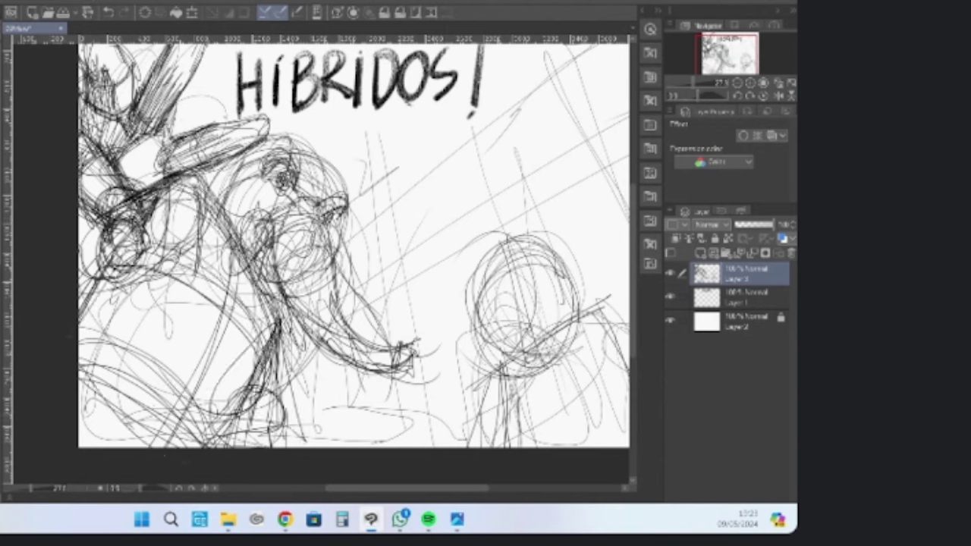
# Build up the rounded form at the large figure's lower right with repeated strokes down to the lower canvas edge
pyautogui.moveTo(234, 409); pyautogui.dragTo(312, 435)
pyautogui.moveTo(241, 406); pyautogui.dragTo(312, 437)
pyautogui.moveTo(234, 426); pyautogui.dragTo(307, 438)
pyautogui.moveTo(245, 411); pyautogui.dragTo(307, 446)
pyautogui.moveTo(217, 431); pyautogui.dragTo(286, 414)
pyautogui.moveTo(282, 344); pyautogui.dragTo(311, 446)
pyautogui.moveTo(281, 324); pyautogui.dragTo(284, 355)
# Thicken the large figure's right torso edge and the back of the middle head up to the sideways-pointing shape
pyautogui.moveTo(278, 323)
pyautogui.mouseDown()
pyautogui.moveTo(261, 349)
pyautogui.moveTo(254, 292)
pyautogui.moveTo(273, 357)
pyautogui.moveTo(288, 323)
pyautogui.moveTo(300, 342)
pyautogui.moveTo(266, 262)
pyautogui.mouseUp()
pyautogui.moveTo(266, 263)
pyautogui.mouseDown()
pyautogui.moveTo(223, 249)
pyautogui.moveTo(216, 265)
pyautogui.mouseUp()
pyautogui.moveTo(235, 255)
pyautogui.mouseDown()
pyautogui.moveTo(208, 196)
pyautogui.moveTo(269, 140)
pyautogui.mouseUp()
pyautogui.moveTo(199, 208); pyautogui.dragTo(271, 135)
pyautogui.moveTo(217, 179); pyautogui.dragTo(271, 135)
pyautogui.moveTo(259, 125); pyautogui.dragTo(220, 152)
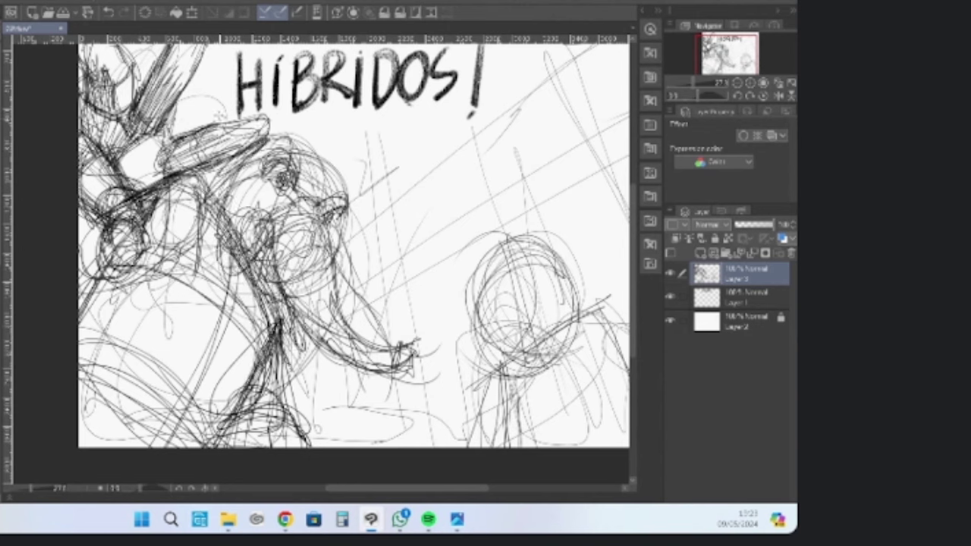
# Sketch a loose contour over the sideways-pointing shape and down the middle figure's right side, with diagonal strokes across its trunk
pyautogui.moveTo(161, 114); pyautogui.dragTo(234, 92)
pyautogui.moveTo(239, 107)
pyautogui.mouseDown()
pyautogui.moveTo(245, 164)
pyautogui.moveTo(308, 201)
pyautogui.moveTo(361, 252)
pyautogui.moveTo(364, 292)
pyautogui.moveTo(353, 251)
pyautogui.moveTo(387, 315)
pyautogui.moveTo(311, 372)
pyautogui.moveTo(383, 314)
pyautogui.mouseUp()
pyautogui.moveTo(366, 199); pyautogui.dragTo(351, 337)
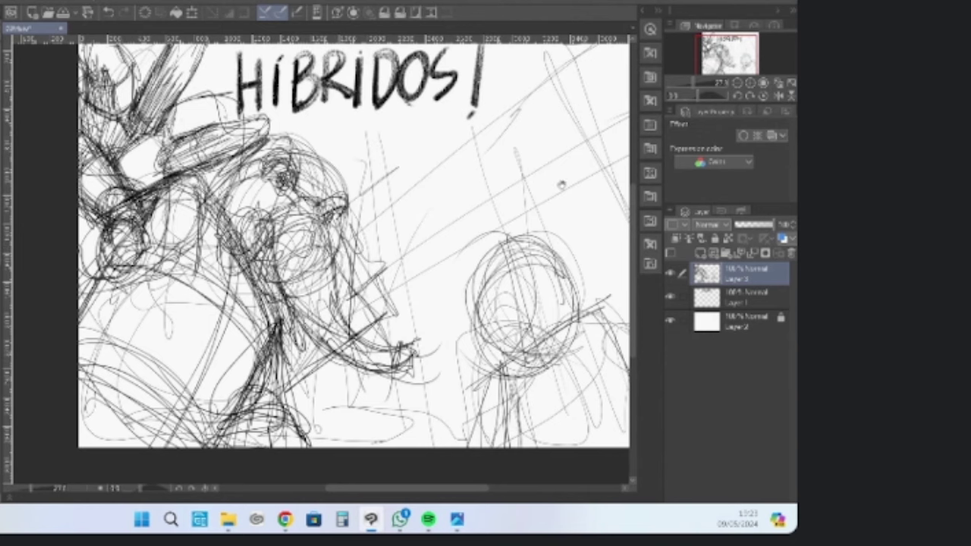
# Check the picture in the image viewer and sketch an inner oval for the small right figure's face
pyautogui.moveTo(535, 232)
pyautogui.mouseDown()
pyautogui.moveTo(479, 192)
pyautogui.moveTo(453, 215)
pyautogui.mouseUp()
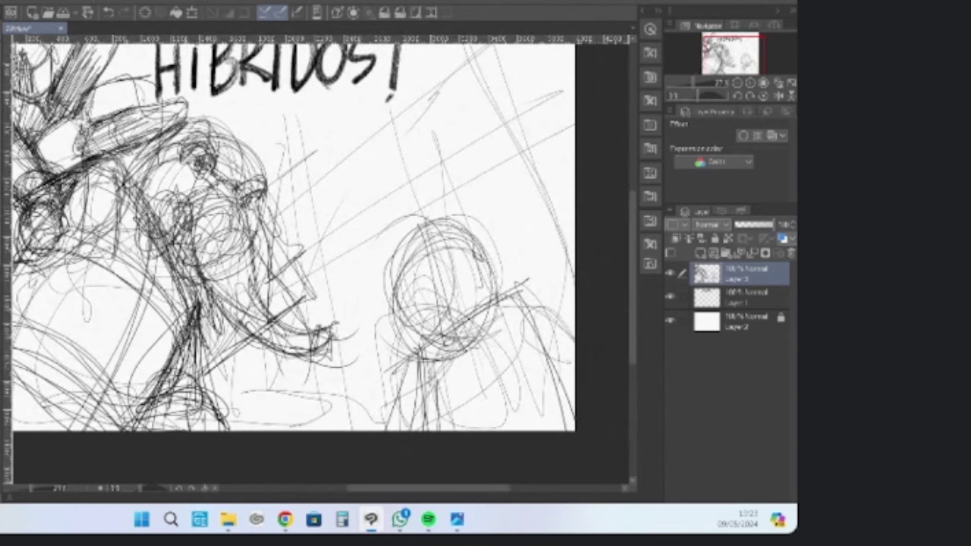
pyautogui.hotkey('alt', 'Tab')
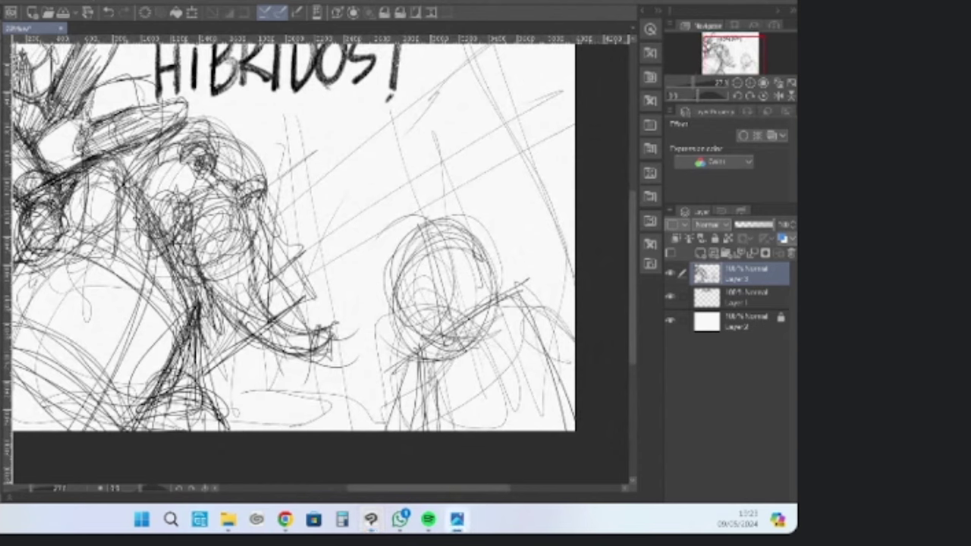
pyautogui.hotkey('alt', 'Tab')
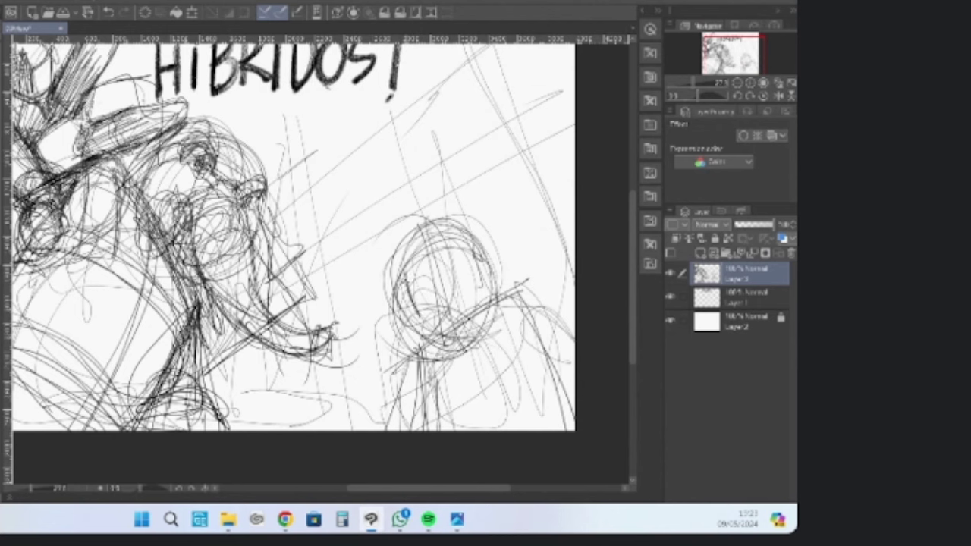
pyautogui.moveTo(438, 263)
pyautogui.mouseDown()
pyautogui.moveTo(411, 306)
pyautogui.moveTo(427, 327)
pyautogui.mouseUp()
pyautogui.moveTo(405, 282)
pyautogui.mouseDown()
pyautogui.moveTo(428, 334)
pyautogui.moveTo(440, 334)
pyautogui.mouseUp()
pyautogui.moveTo(446, 272)
pyautogui.mouseDown()
pyautogui.moveTo(393, 282)
pyautogui.moveTo(416, 332)
pyautogui.mouseUp()
pyautogui.moveTo(425, 256)
pyautogui.mouseDown()
pyautogui.moveTo(475, 319)
pyautogui.moveTo(411, 327)
pyautogui.mouseUp()
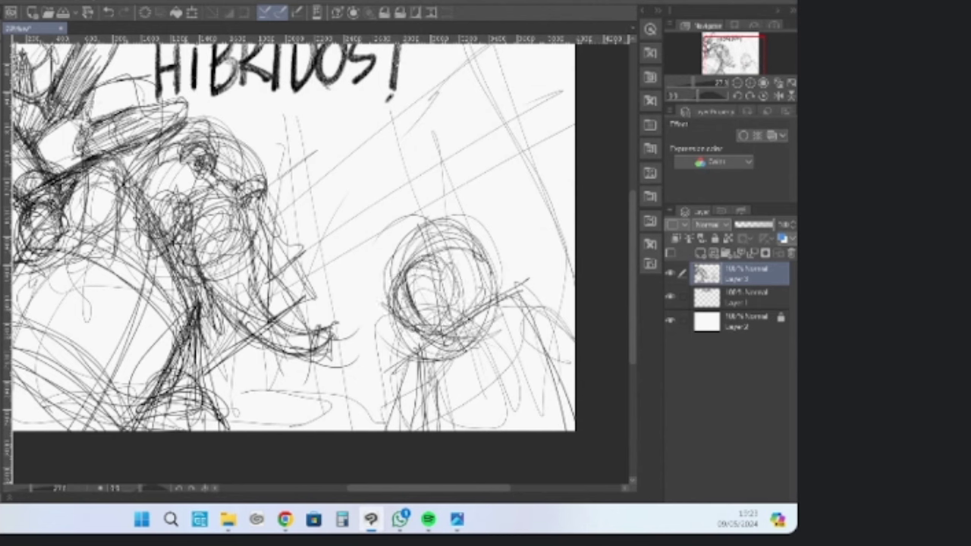
# Darken the outline of the small right figure's head with repeated curves over the brow and down both sides
pyautogui.moveTo(490, 274); pyautogui.dragTo(447, 334)
pyautogui.moveTo(455, 244); pyautogui.dragTo(491, 270)
pyautogui.moveTo(410, 259); pyautogui.dragTo(397, 313)
pyautogui.moveTo(438, 244); pyautogui.dragTo(486, 274)
pyautogui.moveTo(401, 241); pyautogui.dragTo(485, 273)
pyautogui.moveTo(390, 312); pyautogui.dragTo(404, 337)
pyautogui.moveTo(404, 262); pyautogui.dragTo(478, 265)
pyautogui.moveTo(492, 268); pyautogui.dragTo(476, 334)
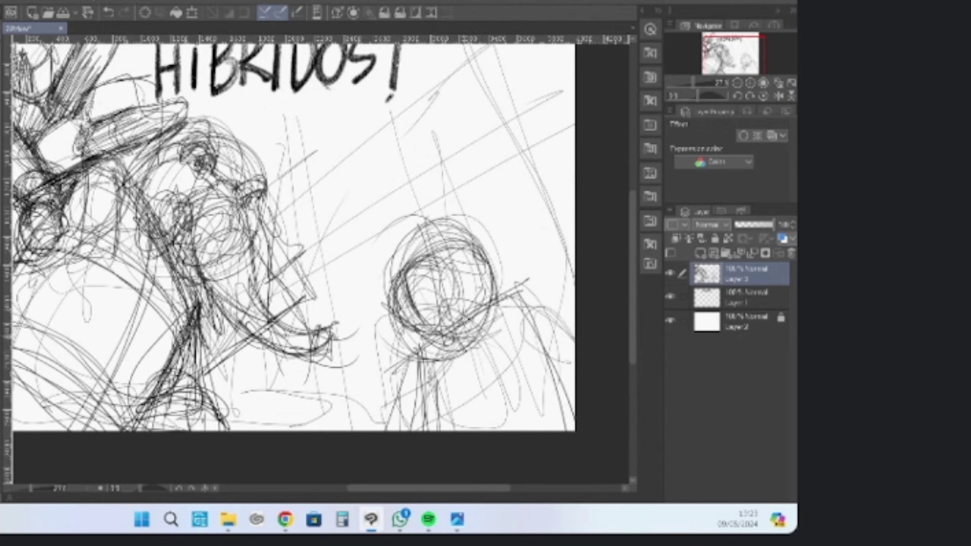
# Darken the small right figure's round head outline with overlapping curves over the crown, down both sides and along the chin
pyautogui.moveTo(402, 341); pyautogui.dragTo(455, 315)
pyautogui.moveTo(498, 288); pyautogui.dragTo(470, 324)
pyautogui.moveTo(376, 293); pyautogui.dragTo(399, 323)
pyautogui.moveTo(432, 335); pyautogui.dragTo(487, 311)
pyautogui.moveTo(392, 293); pyautogui.dragTo(431, 341)
pyautogui.moveTo(385, 269); pyautogui.dragTo(396, 311)
pyautogui.moveTo(394, 240)
pyautogui.mouseDown()
pyautogui.moveTo(423, 292)
pyautogui.moveTo(394, 278)
pyautogui.moveTo(475, 219)
pyautogui.mouseUp()
pyautogui.moveTo(390, 267)
pyautogui.mouseDown()
pyautogui.moveTo(435, 226)
pyautogui.moveTo(480, 218)
pyautogui.mouseUp()
pyautogui.moveTo(390, 272)
pyautogui.mouseDown()
pyautogui.moveTo(435, 226)
pyautogui.moveTo(504, 299)
pyautogui.mouseUp()
pyautogui.moveTo(486, 244)
pyautogui.mouseDown()
pyautogui.moveTo(512, 311)
pyautogui.moveTo(433, 347)
pyautogui.mouseUp()
pyautogui.moveTo(507, 305); pyautogui.dragTo(425, 361)
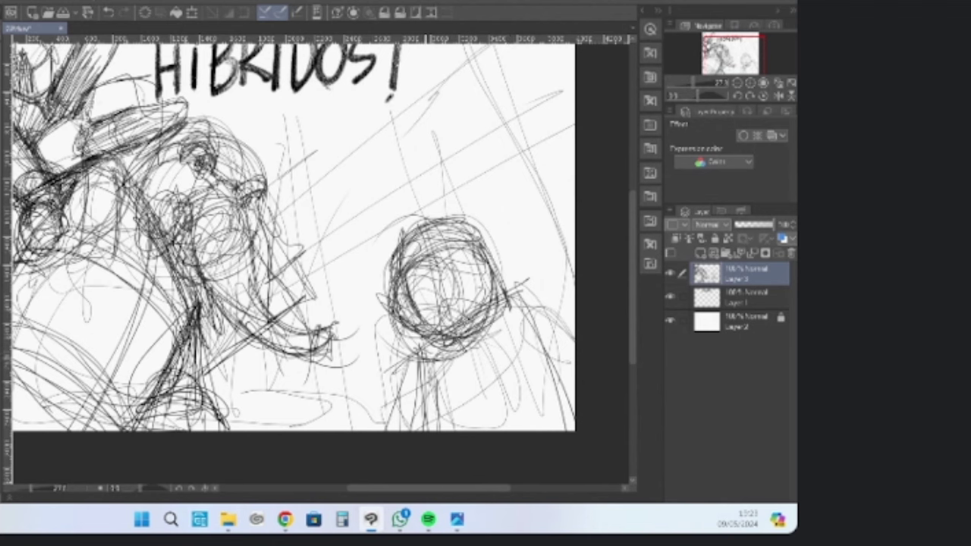
# Sketch the small right figure's neck and both torso sides with long strokes running from the chin to the page's lower edge
pyautogui.moveTo(440, 324); pyautogui.dragTo(420, 363)
pyautogui.moveTo(431, 323); pyautogui.dragTo(401, 383)
pyautogui.moveTo(422, 345); pyautogui.dragTo(401, 393)
pyautogui.moveTo(505, 301)
pyautogui.mouseDown()
pyautogui.moveTo(451, 337)
pyautogui.moveTo(431, 371)
pyautogui.mouseUp()
pyautogui.moveTo(435, 340)
pyautogui.mouseDown()
pyautogui.moveTo(416, 431)
pyautogui.moveTo(420, 414)
pyautogui.mouseUp()
pyautogui.moveTo(462, 326); pyautogui.dragTo(443, 351)
pyautogui.moveTo(500, 308); pyautogui.dragTo(526, 368)
pyautogui.moveTo(503, 312); pyautogui.dragTo(542, 431)
pyautogui.moveTo(494, 281); pyautogui.dragTo(544, 408)
pyautogui.moveTo(546, 409); pyautogui.dragTo(555, 430)
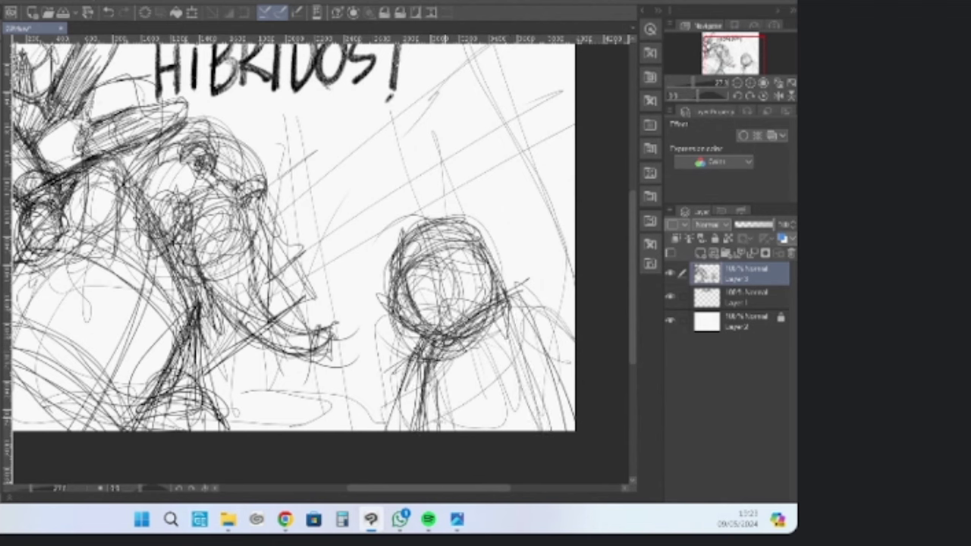
# Build up the small right figure's chest curve, far shoulder and arm, and reinforce the near side of its body
pyautogui.moveTo(416, 428)
pyautogui.mouseDown()
pyautogui.moveTo(546, 418)
pyautogui.moveTo(556, 395)
pyautogui.mouseUp()
pyautogui.moveTo(467, 425); pyautogui.dragTo(568, 415)
pyautogui.moveTo(506, 296); pyautogui.dragTo(568, 418)
pyautogui.moveTo(510, 293)
pyautogui.mouseDown()
pyautogui.moveTo(551, 381)
pyautogui.moveTo(574, 337)
pyautogui.mouseUp()
pyautogui.moveTo(511, 305)
pyautogui.mouseDown()
pyautogui.moveTo(574, 311)
pyautogui.moveTo(546, 350)
pyautogui.mouseUp()
pyautogui.moveTo(576, 312); pyautogui.dragTo(545, 398)
pyautogui.moveTo(573, 340)
pyautogui.mouseDown()
pyautogui.moveTo(539, 379)
pyautogui.moveTo(549, 384)
pyautogui.mouseUp()
pyautogui.moveTo(432, 395); pyautogui.dragTo(376, 430)
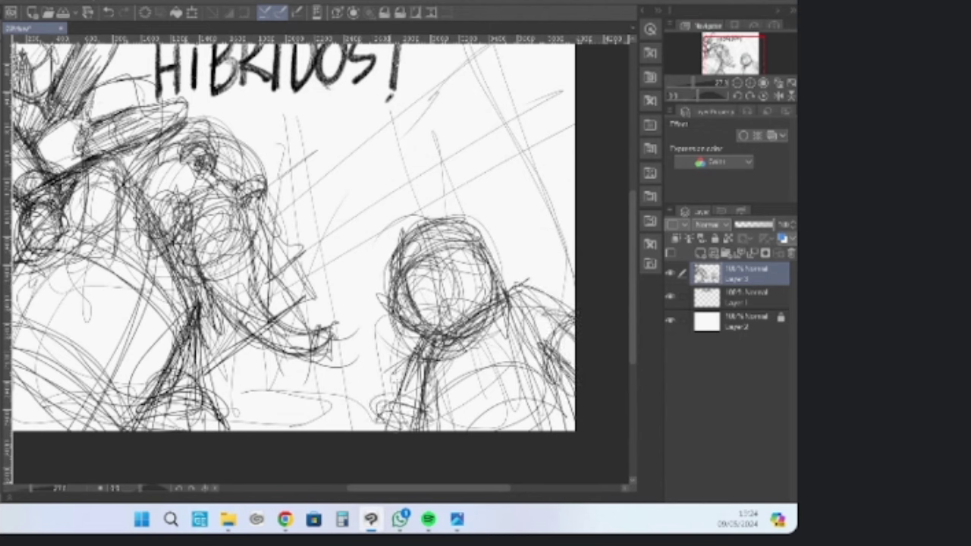
pyautogui.moveTo(429, 337); pyautogui.dragTo(382, 403)
pyautogui.moveTo(410, 375)
pyautogui.mouseDown()
pyautogui.moveTo(378, 433)
pyautogui.moveTo(503, 406)
pyautogui.mouseUp()
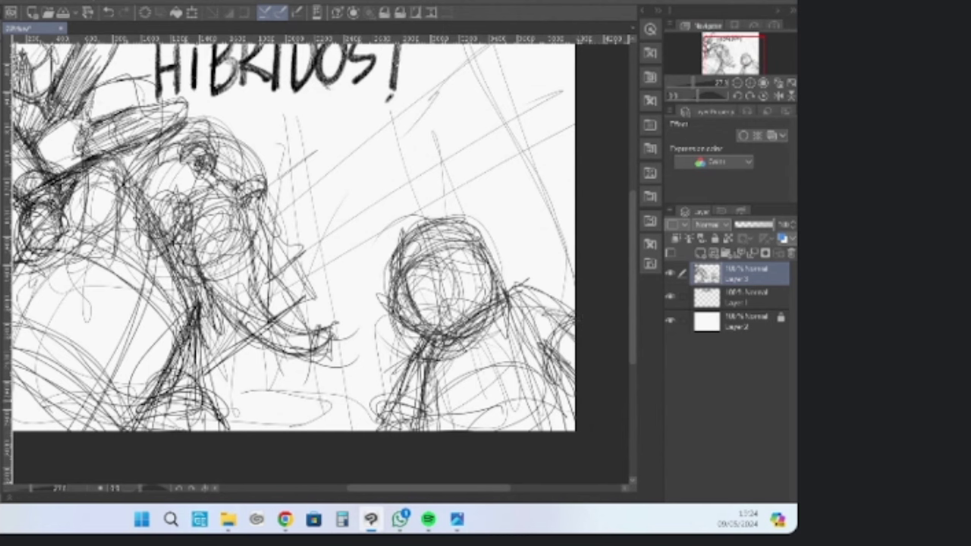
# Sketch a small rounded hand beside the right figure's body, and add a centre line and eye shapes to its face
pyautogui.moveTo(364, 377)
pyautogui.mouseDown()
pyautogui.moveTo(355, 352)
pyautogui.moveTo(375, 388)
pyautogui.moveTo(346, 378)
pyautogui.moveTo(361, 351)
pyautogui.moveTo(389, 355)
pyautogui.moveTo(340, 381)
pyautogui.moveTo(394, 365)
pyautogui.moveTo(380, 376)
pyautogui.moveTo(388, 386)
pyautogui.moveTo(349, 356)
pyautogui.moveTo(328, 400)
pyautogui.moveTo(332, 430)
pyautogui.moveTo(375, 421)
pyautogui.moveTo(371, 387)
pyautogui.moveTo(368, 428)
pyautogui.mouseUp()
pyautogui.moveTo(343, 392)
pyautogui.mouseDown()
pyautogui.moveTo(329, 422)
pyautogui.moveTo(403, 430)
pyautogui.mouseUp()
pyautogui.moveTo(372, 410); pyautogui.dragTo(335, 429)
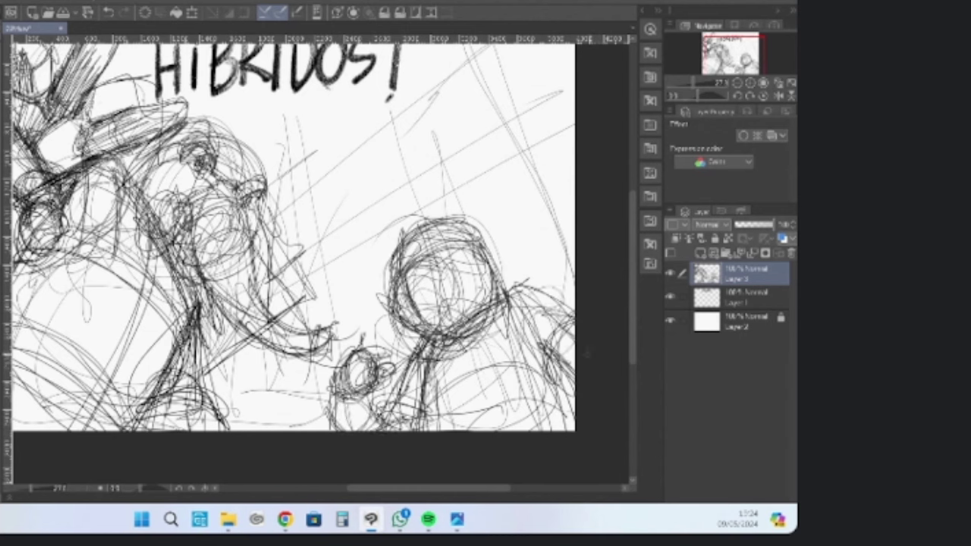
pyautogui.moveTo(425, 242)
pyautogui.mouseDown()
pyautogui.moveTo(454, 323)
pyautogui.moveTo(481, 250)
pyautogui.mouseUp()
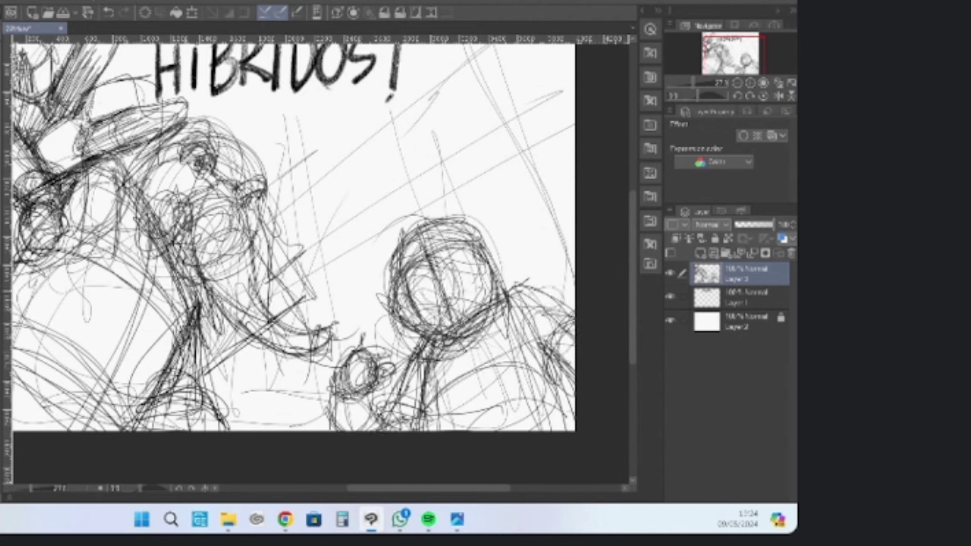
pyautogui.moveTo(415, 305)
pyautogui.mouseDown()
pyautogui.moveTo(484, 262)
pyautogui.moveTo(458, 241)
pyautogui.moveTo(455, 269)
pyautogui.mouseUp()
pyautogui.moveTo(457, 261)
pyautogui.mouseDown()
pyautogui.moveTo(415, 283)
pyautogui.moveTo(411, 262)
pyautogui.moveTo(458, 263)
pyautogui.moveTo(434, 287)
pyautogui.moveTo(486, 304)
pyautogui.mouseUp()
pyautogui.moveTo(499, 306)
pyautogui.mouseDown()
pyautogui.moveTo(453, 344)
pyautogui.moveTo(521, 315)
pyautogui.moveTo(487, 346)
pyautogui.mouseUp()
# Lower the sketch layer's opacity to 27% and mirror the canvas view horizontally around the middle figure
pyautogui.moveTo(751, 229); pyautogui.dragTo(745, 228)
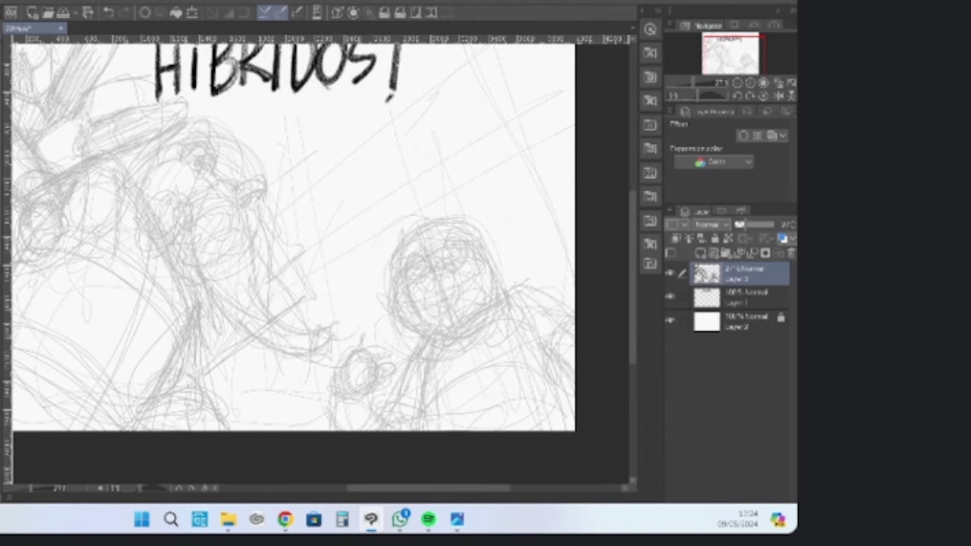
pyautogui.click(457, 520)
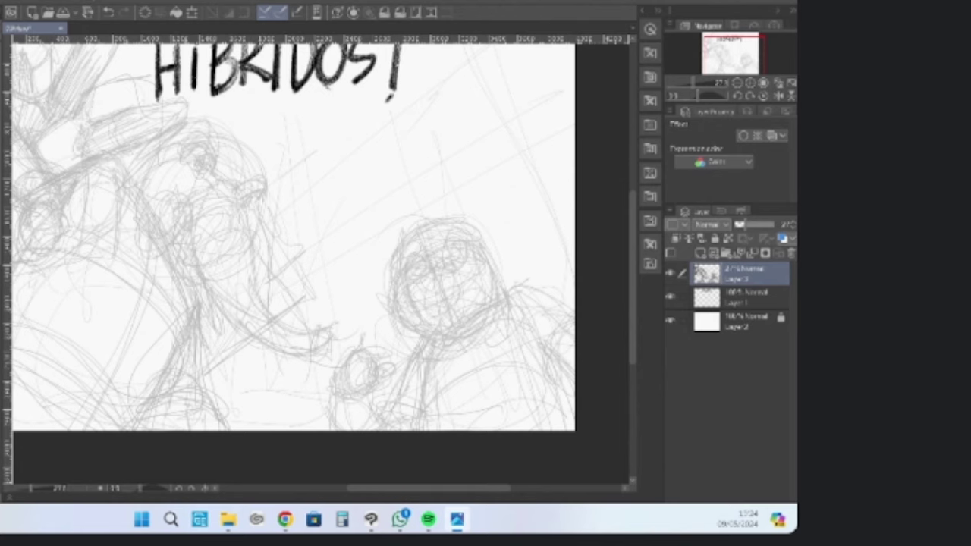
pyautogui.click(776, 94)
pyautogui.scroll(2, 429, 186)
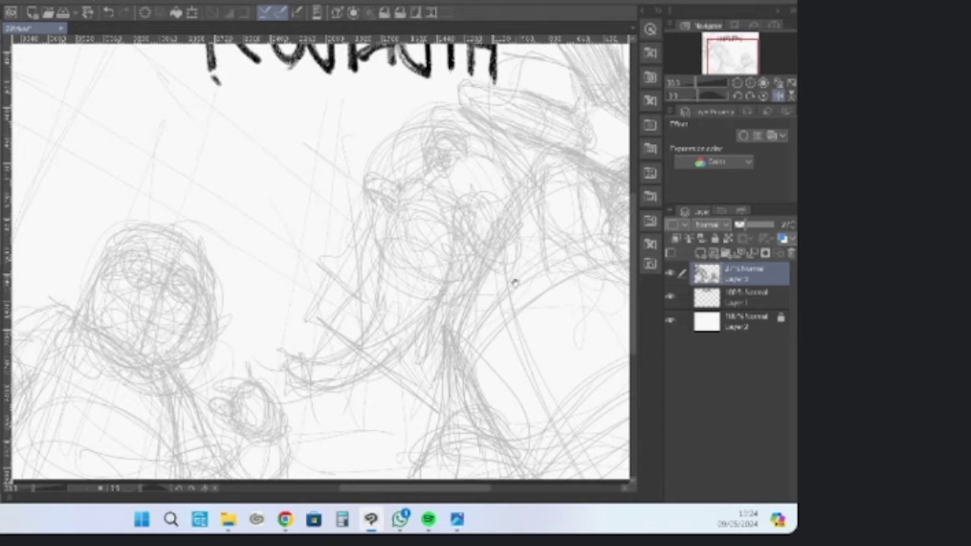
pyautogui.moveTo(514, 282)
pyautogui.mouseDown()
pyautogui.moveTo(493, 288)
pyautogui.moveTo(440, 239)
pyautogui.mouseUp()
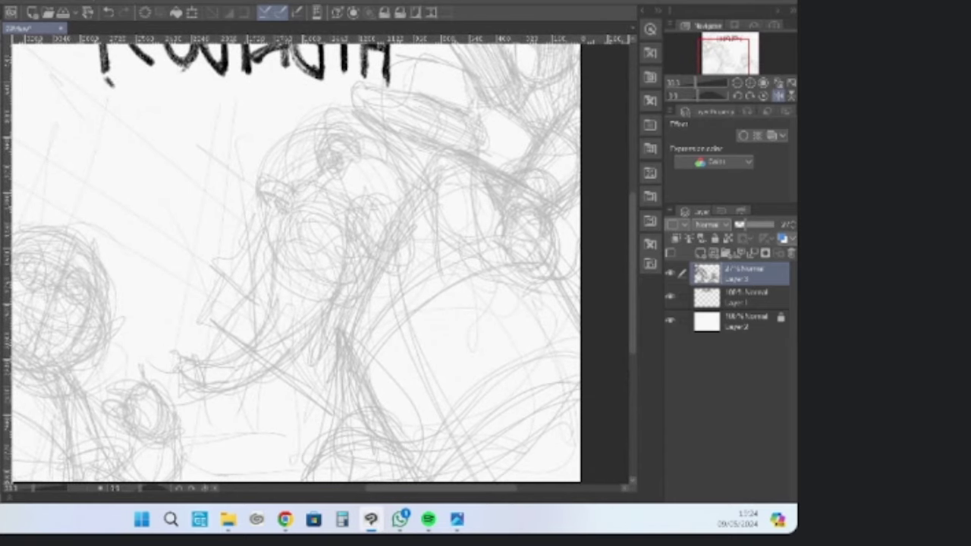
# Add a new layer above the faded sketch and draw the middle figure's near eye with its upper lid
pyautogui.hotkey('alt', 'Tab')
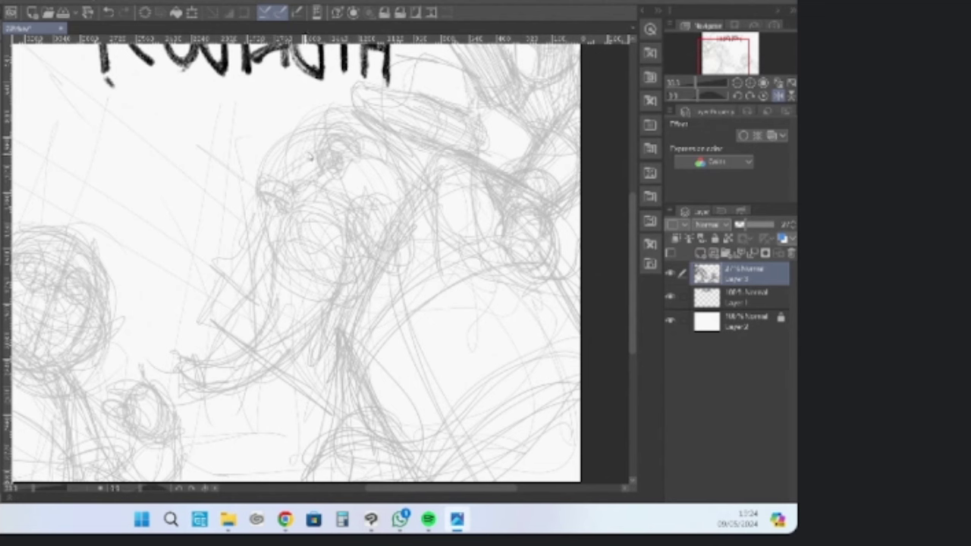
pyautogui.click(316, 166)
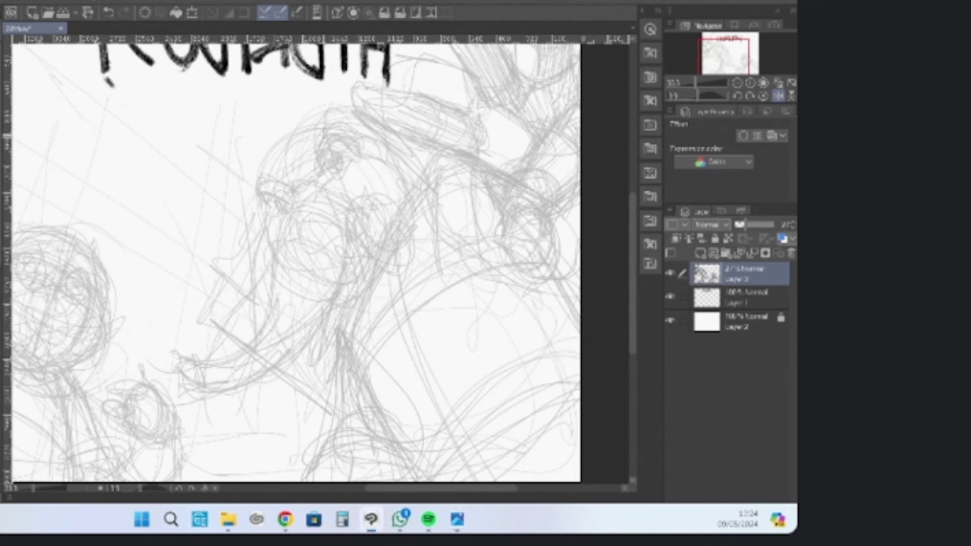
pyautogui.click(699, 253)
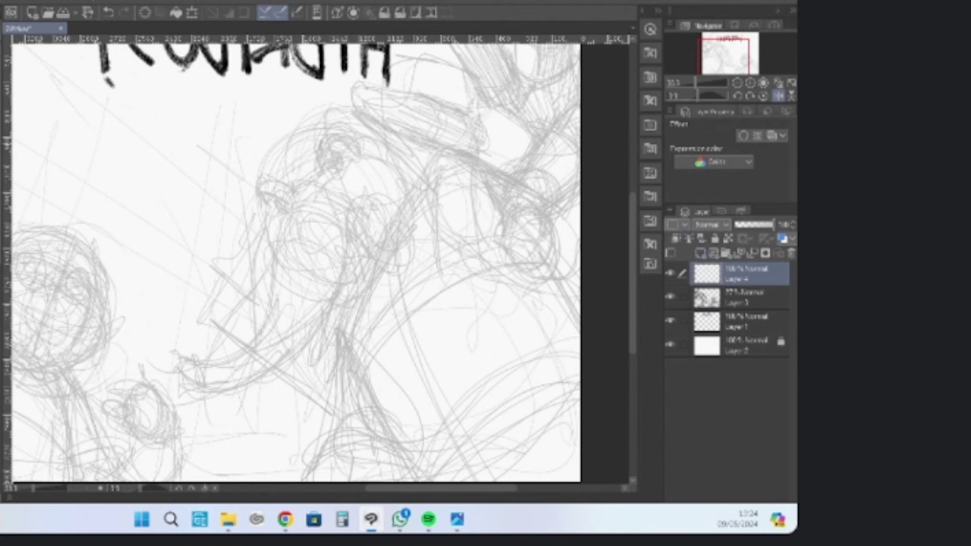
pyautogui.moveTo(327, 142)
pyautogui.mouseDown()
pyautogui.moveTo(325, 166)
pyautogui.moveTo(345, 139)
pyautogui.mouseUp()
pyautogui.moveTo(330, 168)
pyautogui.mouseDown()
pyautogui.moveTo(343, 151)
pyautogui.moveTo(343, 165)
pyautogui.mouseUp()
pyautogui.moveTo(331, 169); pyautogui.dragTo(354, 157)
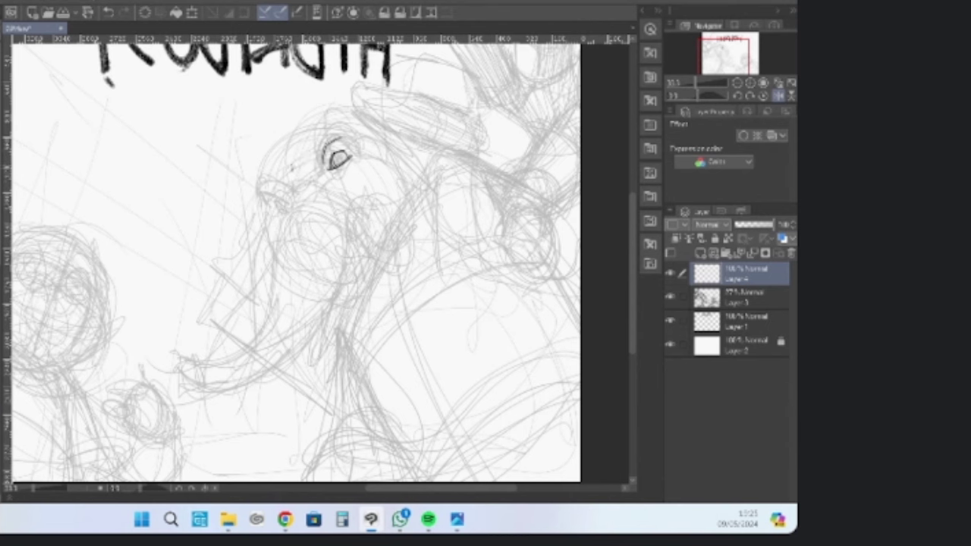
# Draw the elephant's forehead and trunk-bridge contours, with curved wrinkles across the upper trunk
pyautogui.moveTo(289, 156)
pyautogui.mouseDown()
pyautogui.moveTo(277, 210)
pyautogui.moveTo(308, 174)
pyautogui.moveTo(306, 141)
pyautogui.mouseUp()
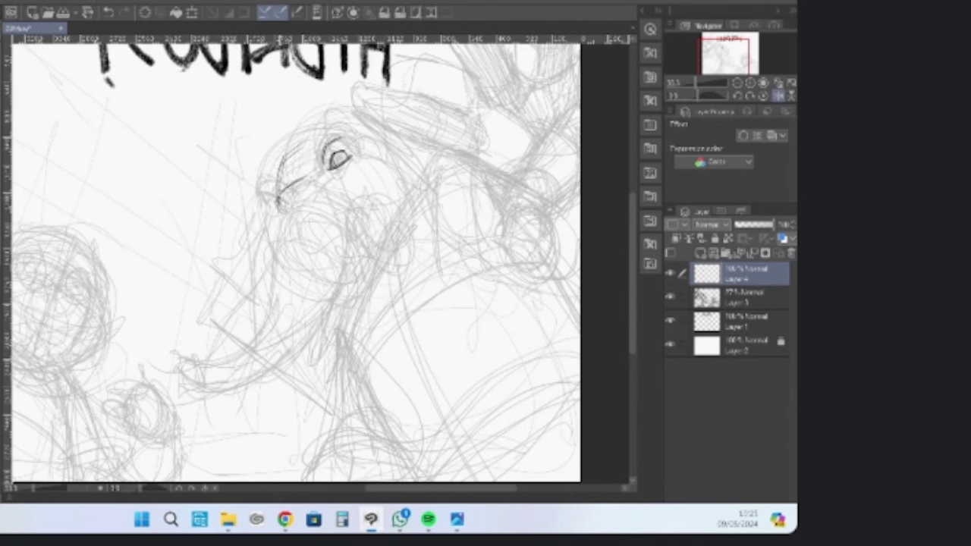
pyautogui.moveTo(277, 201); pyautogui.dragTo(276, 231)
pyautogui.hotkey('ctrl', 'z')
pyautogui.moveTo(308, 200)
pyautogui.mouseDown()
pyautogui.moveTo(275, 231)
pyautogui.moveTo(312, 196)
pyautogui.mouseUp()
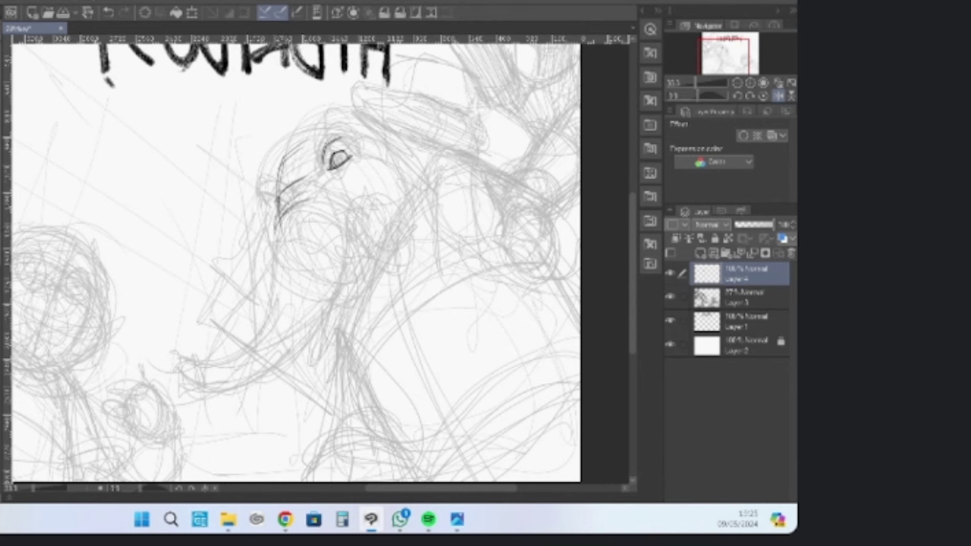
pyautogui.moveTo(278, 229)
pyautogui.mouseDown()
pyautogui.moveTo(315, 207)
pyautogui.moveTo(348, 242)
pyautogui.mouseUp()
pyautogui.moveTo(276, 242); pyautogui.dragTo(313, 226)
pyautogui.moveTo(281, 232); pyautogui.dragTo(325, 221)
pyautogui.moveTo(275, 250); pyautogui.dragTo(302, 240)
pyautogui.moveTo(277, 250)
pyautogui.mouseDown()
pyautogui.moveTo(287, 241)
pyautogui.moveTo(279, 250)
pyautogui.mouseUp()
pyautogui.moveTo(336, 250); pyautogui.dragTo(338, 259)
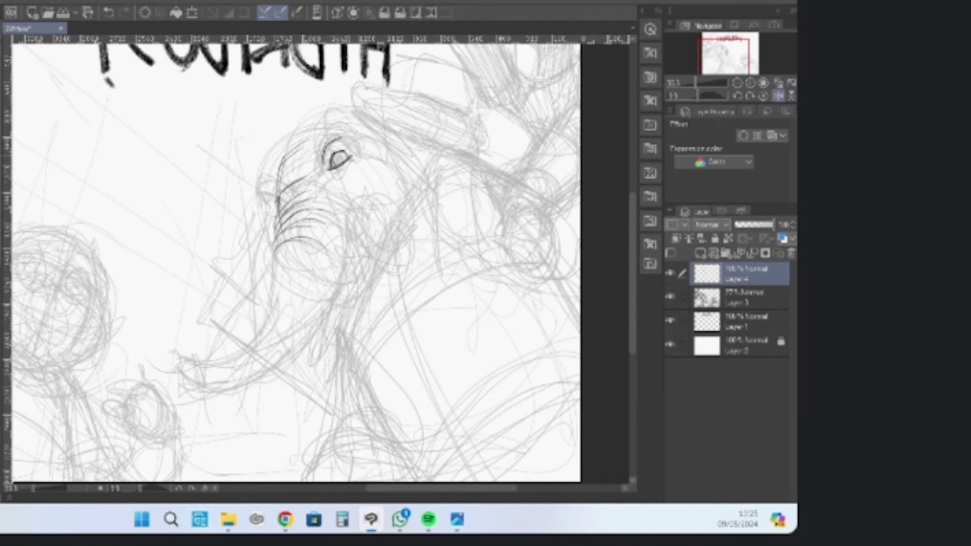
# Draw the elephant's mouth opening and lower lip beside the trunk, and a long curve for its cheek and jaw
pyautogui.moveTo(346, 199)
pyautogui.mouseDown()
pyautogui.moveTo(361, 229)
pyautogui.moveTo(343, 267)
pyautogui.mouseUp()
pyautogui.moveTo(370, 215)
pyautogui.mouseDown()
pyautogui.moveTo(346, 254)
pyautogui.moveTo(352, 236)
pyautogui.mouseUp()
pyautogui.moveTo(348, 200)
pyautogui.mouseDown()
pyautogui.moveTo(360, 220)
pyautogui.moveTo(375, 221)
pyautogui.moveTo(352, 273)
pyautogui.mouseUp()
pyautogui.moveTo(376, 221); pyautogui.dragTo(358, 275)
pyautogui.moveTo(373, 239)
pyautogui.mouseDown()
pyautogui.moveTo(357, 275)
pyautogui.moveTo(379, 252)
pyautogui.mouseUp()
pyautogui.moveTo(404, 219); pyautogui.dragTo(382, 252)
pyautogui.moveTo(404, 211); pyautogui.dragTo(378, 251)
pyautogui.moveTo(405, 217)
pyautogui.mouseDown()
pyautogui.moveTo(368, 260)
pyautogui.moveTo(405, 223)
pyautogui.mouseUp()
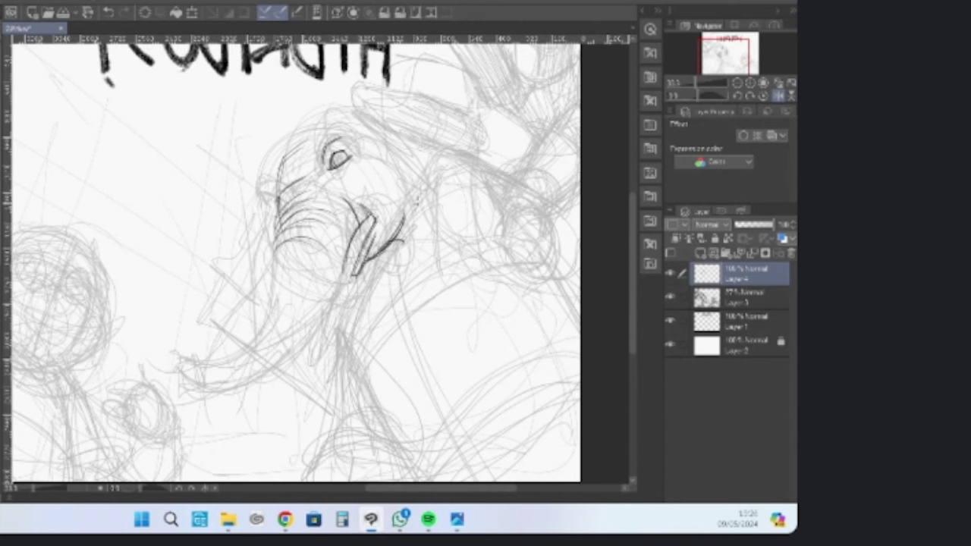
pyautogui.moveTo(421, 164)
pyautogui.mouseDown()
pyautogui.moveTo(401, 256)
pyautogui.moveTo(383, 270)
pyautogui.mouseUp()
# Outline the elephant's far brow and the top of its forehead, and darken the near eye with surrounding folds
pyautogui.scroll(-1, 436, 201)
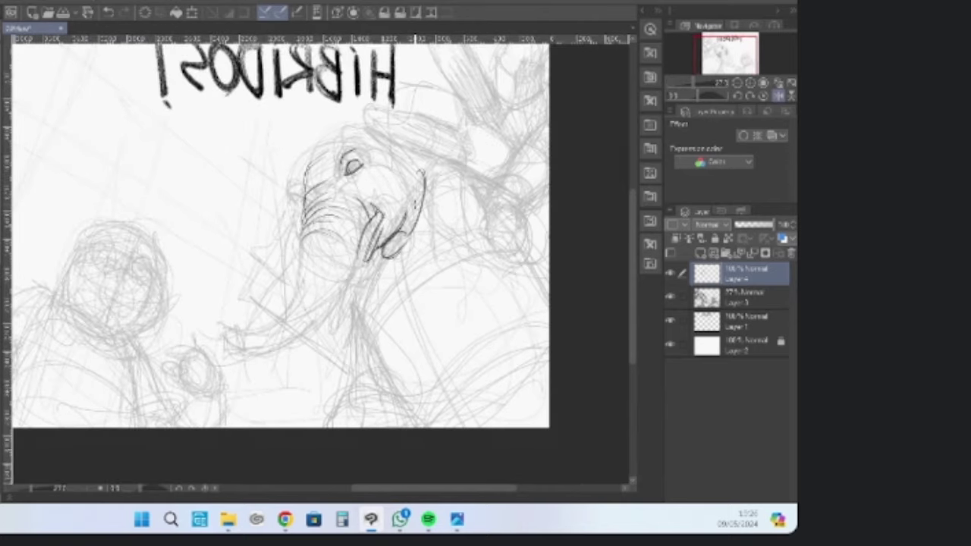
pyautogui.moveTo(453, 218)
pyautogui.mouseDown()
pyautogui.moveTo(438, 296)
pyautogui.moveTo(427, 308)
pyautogui.mouseUp()
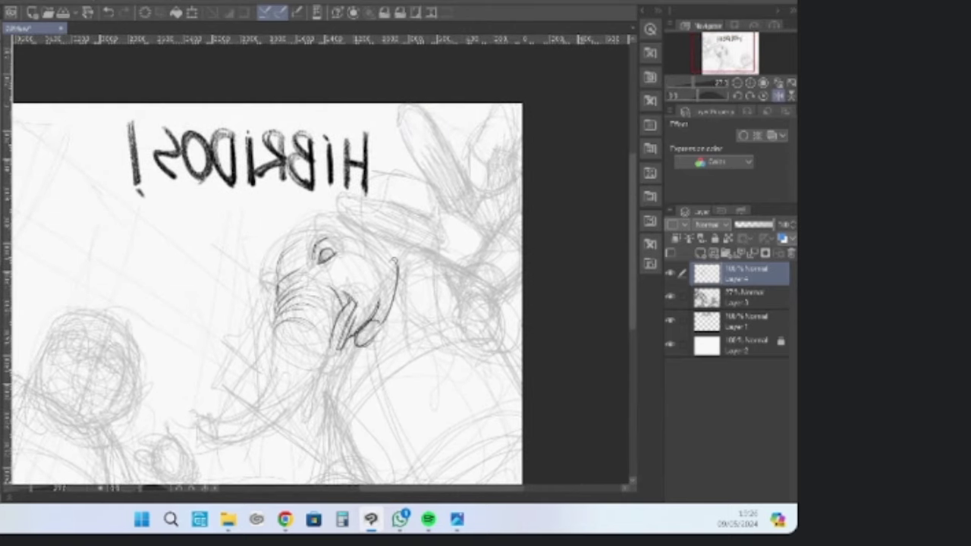
pyautogui.moveTo(266, 264); pyautogui.dragTo(273, 282)
pyautogui.moveTo(280, 238)
pyautogui.mouseDown()
pyautogui.moveTo(265, 270)
pyautogui.moveTo(281, 238)
pyautogui.moveTo(304, 236)
pyautogui.moveTo(323, 216)
pyautogui.mouseUp()
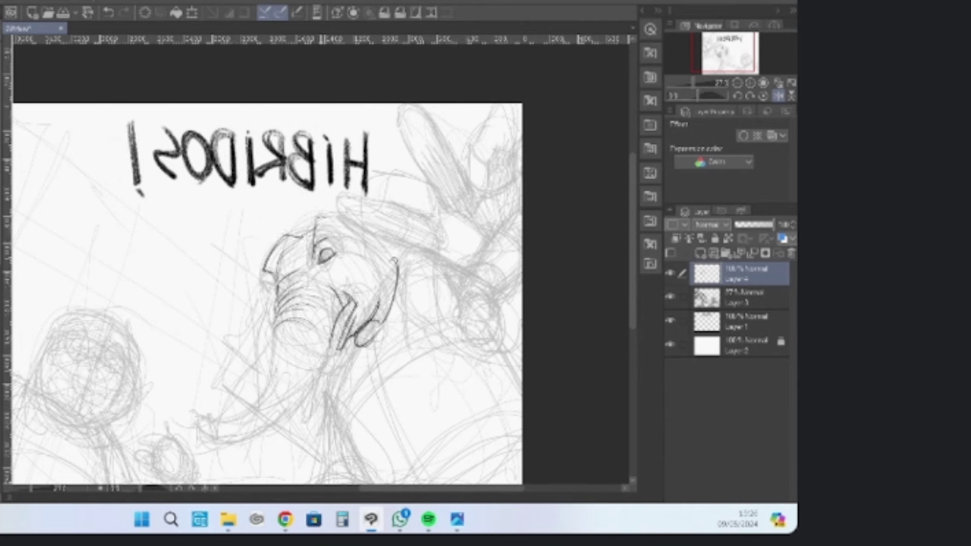
pyautogui.moveTo(314, 253)
pyautogui.mouseDown()
pyautogui.moveTo(322, 215)
pyautogui.moveTo(341, 213)
pyautogui.moveTo(350, 218)
pyautogui.moveTo(334, 235)
pyautogui.moveTo(338, 245)
pyautogui.moveTo(342, 235)
pyautogui.moveTo(321, 257)
pyautogui.moveTo(334, 248)
pyautogui.moveTo(346, 262)
pyautogui.mouseUp()
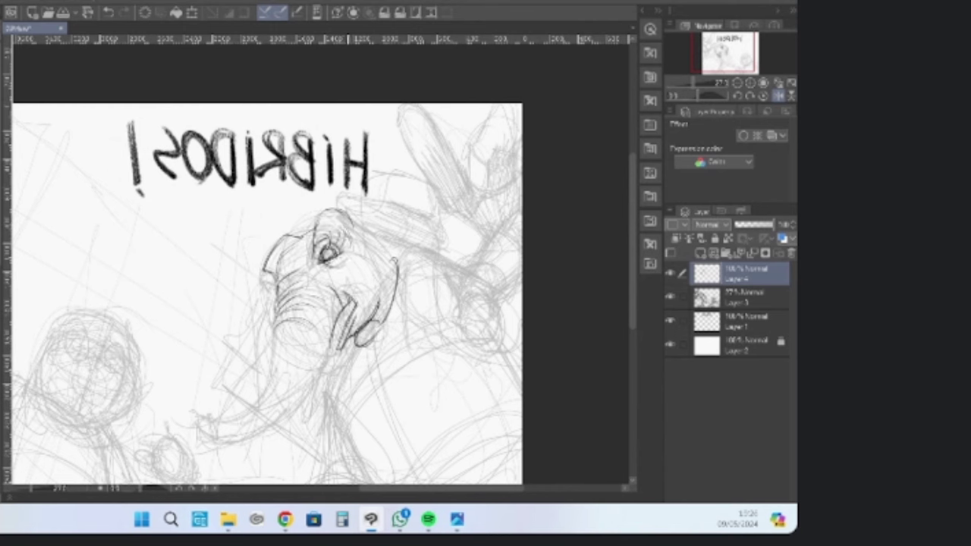
# Draw the elephant's far eye at the head's edge and reinforce the folds around the near eye
pyautogui.moveTo(263, 268)
pyautogui.mouseDown()
pyautogui.moveTo(273, 297)
pyautogui.moveTo(282, 290)
pyautogui.moveTo(273, 295)
pyautogui.moveTo(265, 282)
pyautogui.moveTo(275, 288)
pyautogui.mouseUp()
pyautogui.moveTo(258, 266); pyautogui.dragTo(274, 290)
pyautogui.moveTo(261, 255)
pyautogui.mouseDown()
pyautogui.moveTo(282, 270)
pyautogui.moveTo(277, 276)
pyautogui.mouseUp()
pyautogui.moveTo(333, 221)
pyautogui.mouseDown()
pyautogui.moveTo(317, 232)
pyautogui.moveTo(305, 269)
pyautogui.moveTo(312, 275)
pyautogui.moveTo(282, 288)
pyautogui.moveTo(325, 282)
pyautogui.mouseUp()
pyautogui.moveTo(280, 334); pyautogui.dragTo(289, 338)
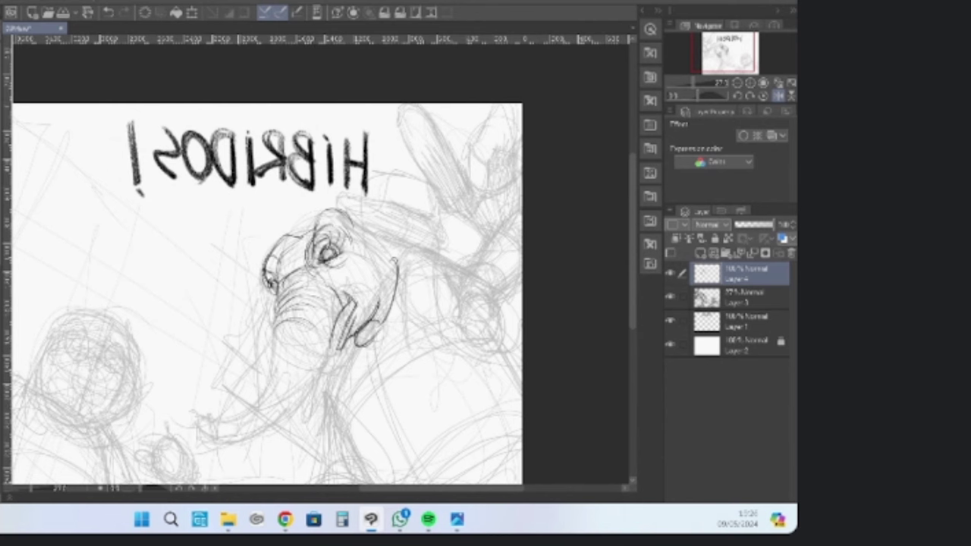
# Draw the round opening at the trunk's tip and the trunk's outer edge curving up to the face
pyautogui.moveTo(218, 438)
pyautogui.mouseDown()
pyautogui.moveTo(206, 417)
pyautogui.moveTo(220, 449)
pyautogui.moveTo(247, 435)
pyautogui.moveTo(234, 457)
pyautogui.mouseUp()
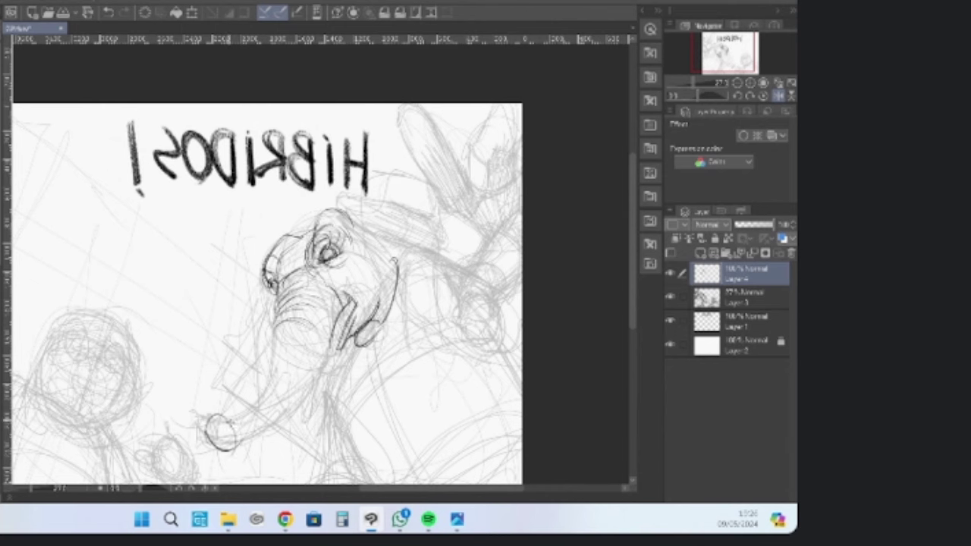
pyautogui.moveTo(231, 420)
pyautogui.mouseDown()
pyautogui.moveTo(235, 453)
pyautogui.moveTo(210, 451)
pyautogui.moveTo(227, 432)
pyautogui.moveTo(233, 446)
pyautogui.moveTo(265, 390)
pyautogui.moveTo(238, 406)
pyautogui.moveTo(265, 386)
pyautogui.mouseUp()
pyautogui.moveTo(277, 306)
pyautogui.mouseDown()
pyautogui.moveTo(271, 367)
pyautogui.moveTo(256, 399)
pyautogui.mouseUp()
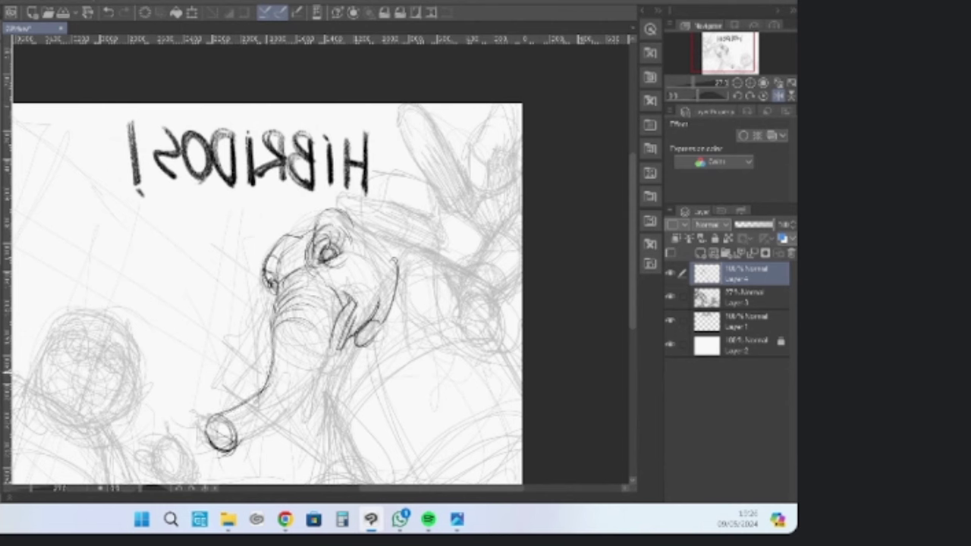
pyautogui.moveTo(273, 361); pyautogui.dragTo(257, 398)
# Add wrinkles and a lengthwise ridge along the trunk from the face down to its tip
pyautogui.moveTo(305, 283); pyautogui.dragTo(299, 341)
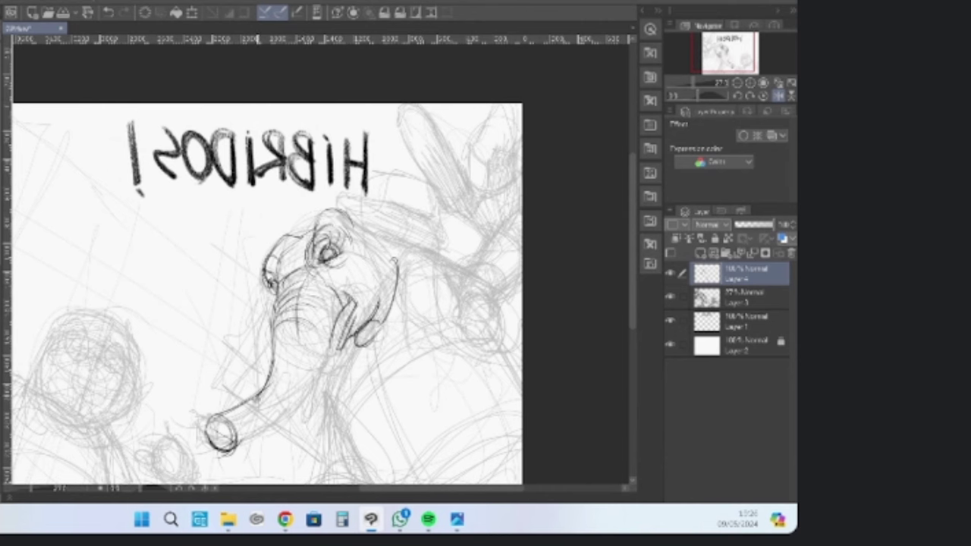
pyautogui.moveTo(267, 392); pyautogui.dragTo(226, 415)
pyautogui.moveTo(286, 375); pyautogui.dragTo(268, 392)
pyautogui.moveTo(298, 343); pyautogui.dragTo(272, 388)
pyautogui.moveTo(275, 353); pyautogui.dragTo(300, 344)
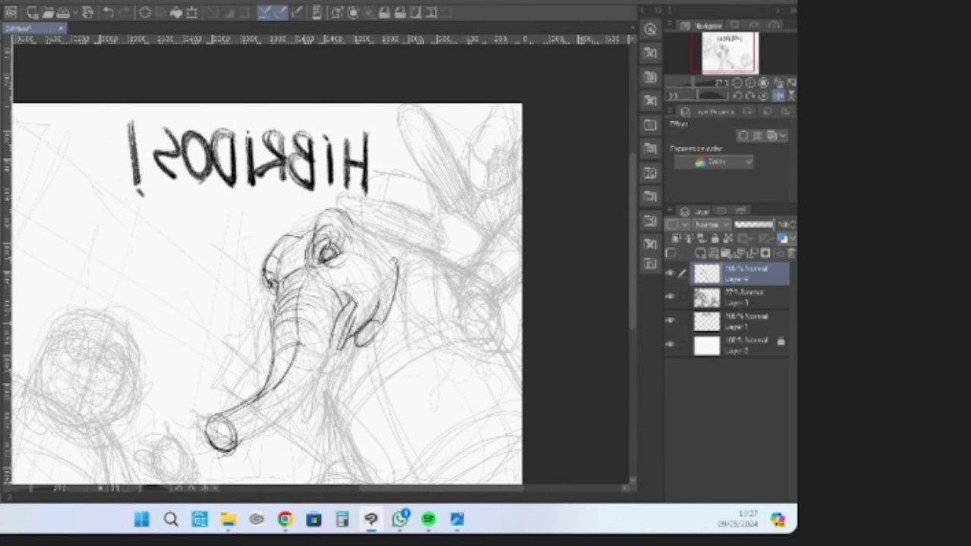
pyautogui.moveTo(298, 343)
pyautogui.mouseDown()
pyautogui.moveTo(322, 358)
pyautogui.moveTo(302, 331)
pyautogui.moveTo(325, 357)
pyautogui.mouseUp()
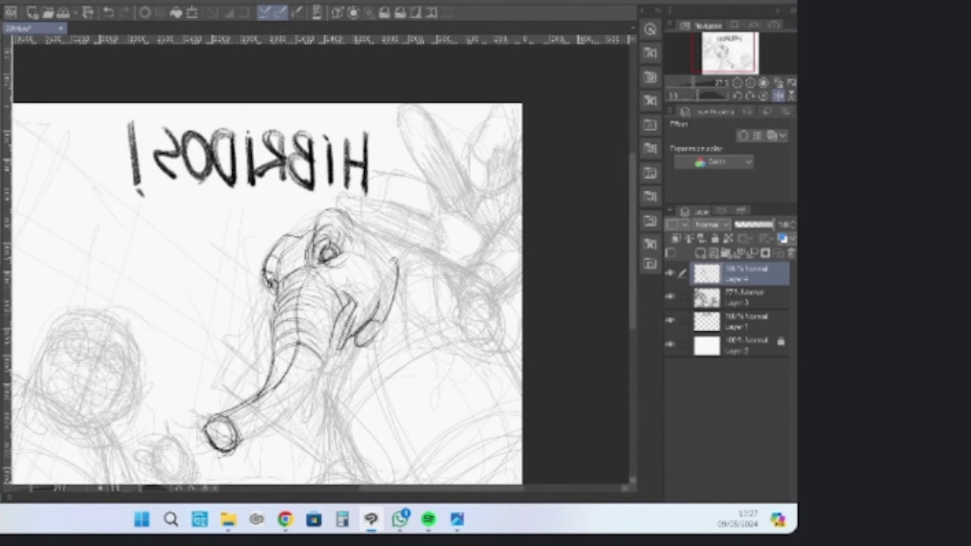
# Define the mouth corner and draw the trunk's underside from the mouth down to the round tip
pyautogui.moveTo(347, 310); pyautogui.dragTo(368, 299)
pyautogui.moveTo(332, 343); pyautogui.dragTo(306, 391)
pyautogui.moveTo(227, 446)
pyautogui.mouseDown()
pyautogui.moveTo(292, 408)
pyautogui.moveTo(320, 370)
pyautogui.mouseUp()
pyautogui.moveTo(278, 425); pyautogui.dragTo(318, 376)
pyautogui.moveTo(229, 451)
pyautogui.mouseDown()
pyautogui.moveTo(315, 382)
pyautogui.moveTo(301, 399)
pyautogui.mouseUp()
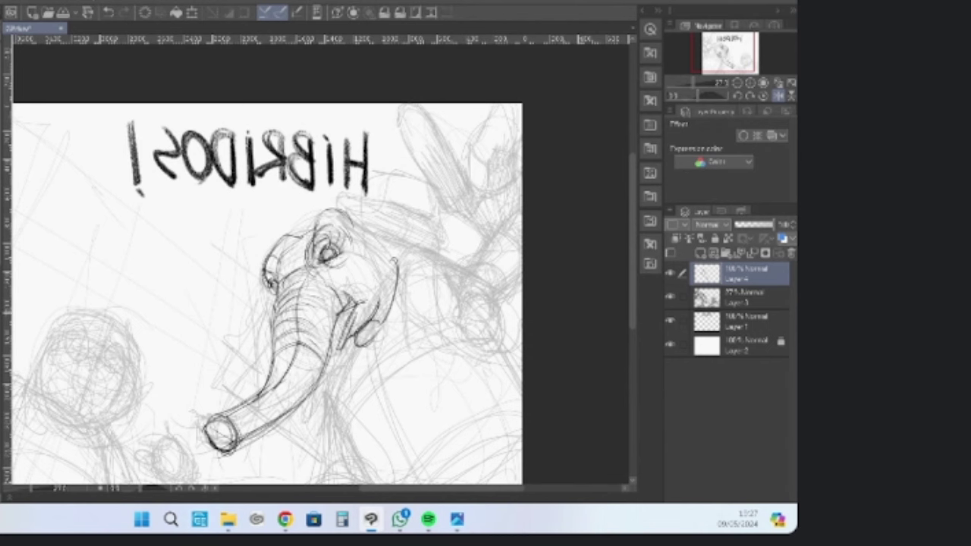
# Darken the elephant's mouth and lower lip, and outline the jaw and the back of the head up to the crown
pyautogui.moveTo(349, 319); pyautogui.dragTo(332, 353)
pyautogui.moveTo(358, 313); pyautogui.dragTo(332, 355)
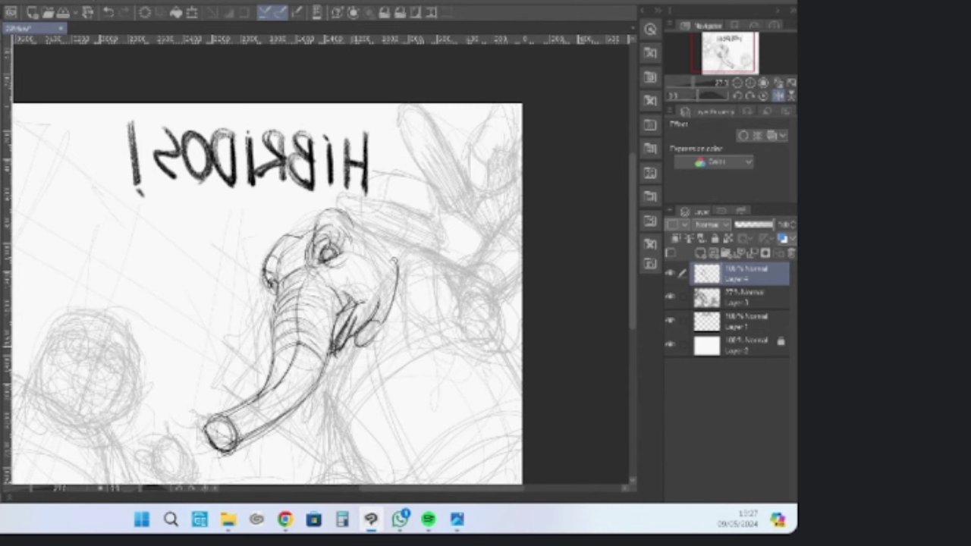
pyautogui.moveTo(346, 349)
pyautogui.mouseDown()
pyautogui.moveTo(366, 357)
pyautogui.moveTo(389, 330)
pyautogui.moveTo(366, 385)
pyautogui.mouseUp()
pyautogui.moveTo(378, 319); pyautogui.dragTo(365, 385)
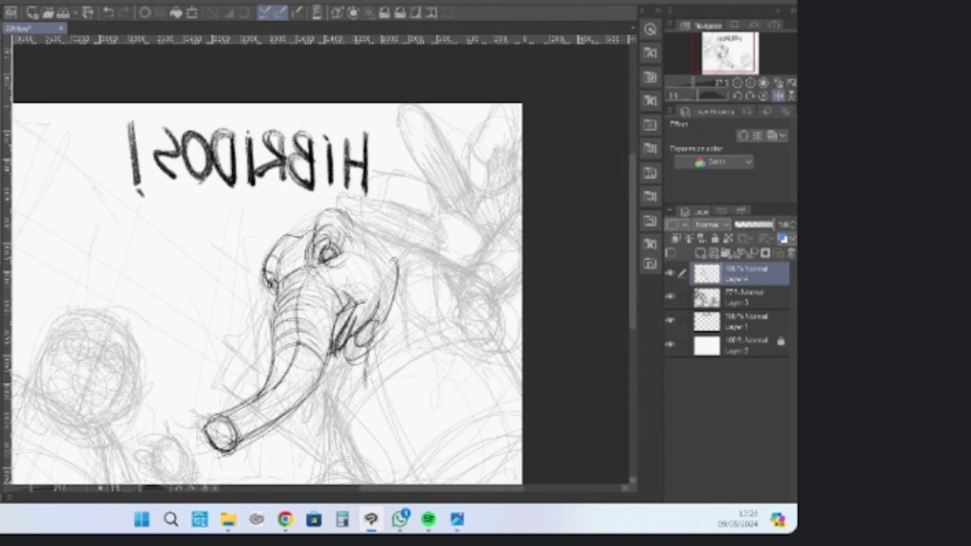
pyautogui.moveTo(367, 351); pyautogui.dragTo(404, 316)
pyautogui.moveTo(343, 214); pyautogui.dragTo(406, 272)
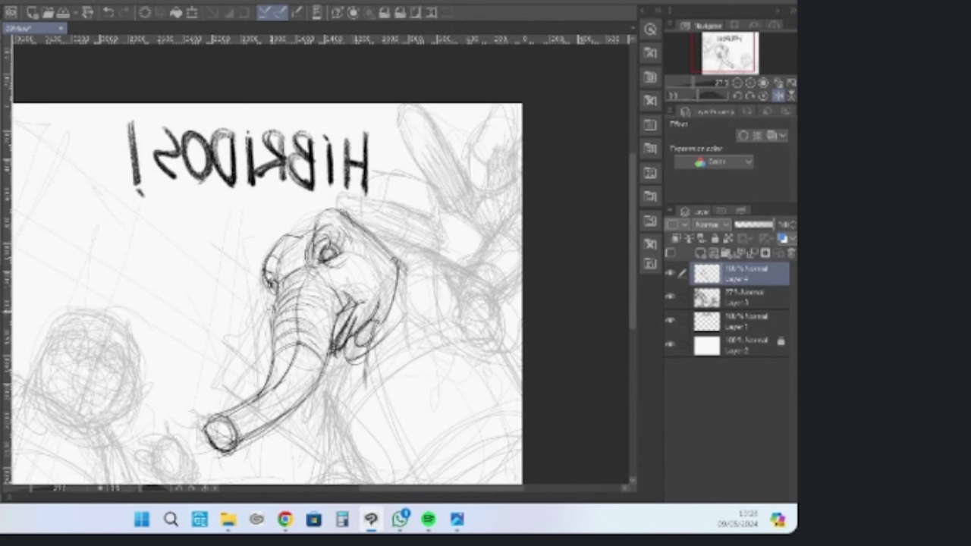
# Draw the elephant's far ear as an angular flap behind the trunk and shade the inside of the mouth
pyautogui.moveTo(266, 280); pyautogui.dragTo(278, 329)
pyautogui.moveTo(262, 262)
pyautogui.mouseDown()
pyautogui.moveTo(203, 299)
pyautogui.moveTo(227, 365)
pyautogui.moveTo(258, 376)
pyautogui.moveTo(235, 325)
pyautogui.moveTo(249, 350)
pyautogui.mouseUp()
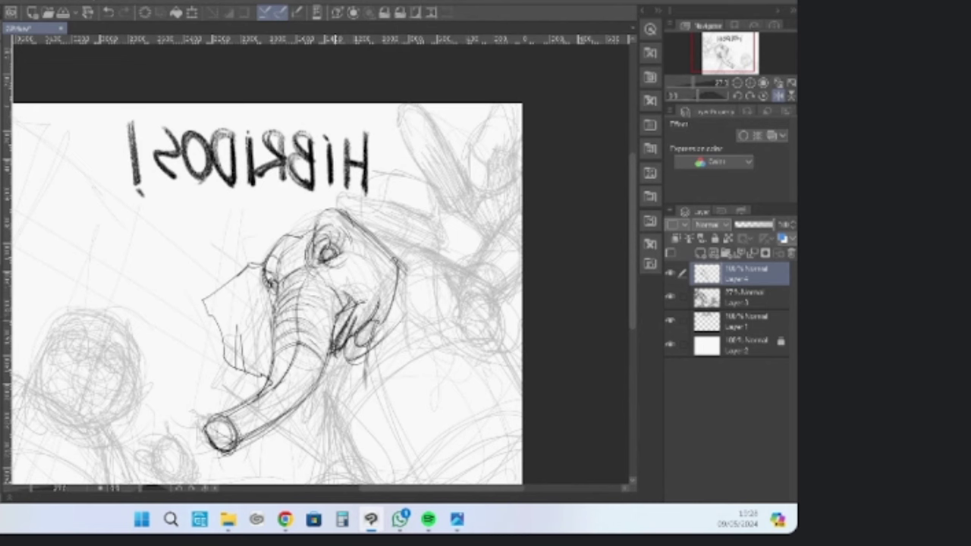
pyautogui.moveTo(335, 325)
pyautogui.mouseDown()
pyautogui.moveTo(376, 299)
pyautogui.moveTo(341, 345)
pyautogui.mouseUp()
pyautogui.moveTo(349, 326); pyautogui.dragTo(330, 355)
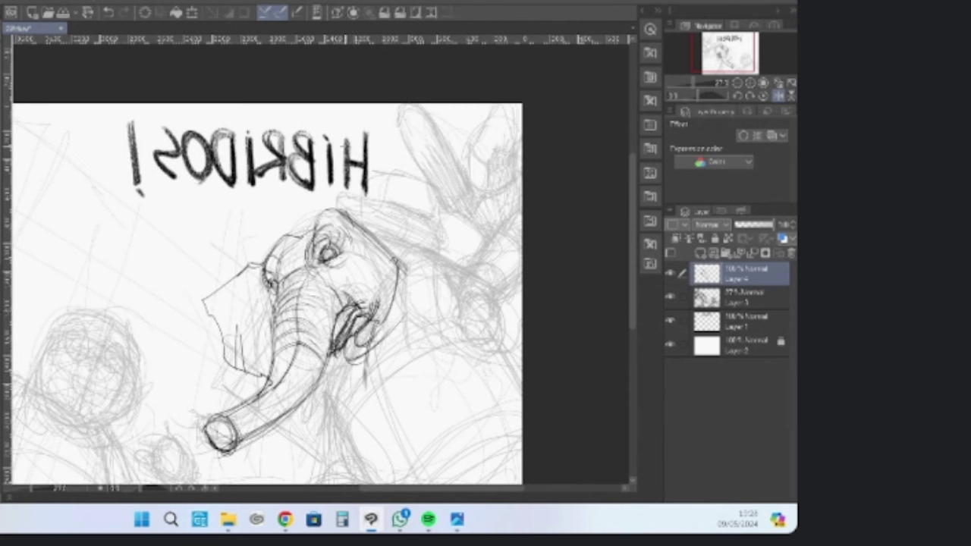
# Outline the elephant's near ear as a large angular flap rising behind the crown and folding down at its outer edge
pyautogui.moveTo(369, 194); pyautogui.dragTo(337, 215)
pyautogui.moveTo(378, 178)
pyautogui.mouseDown()
pyautogui.moveTo(430, 175)
pyautogui.moveTo(391, 169)
pyautogui.moveTo(418, 143)
pyautogui.moveTo(447, 227)
pyautogui.mouseUp()
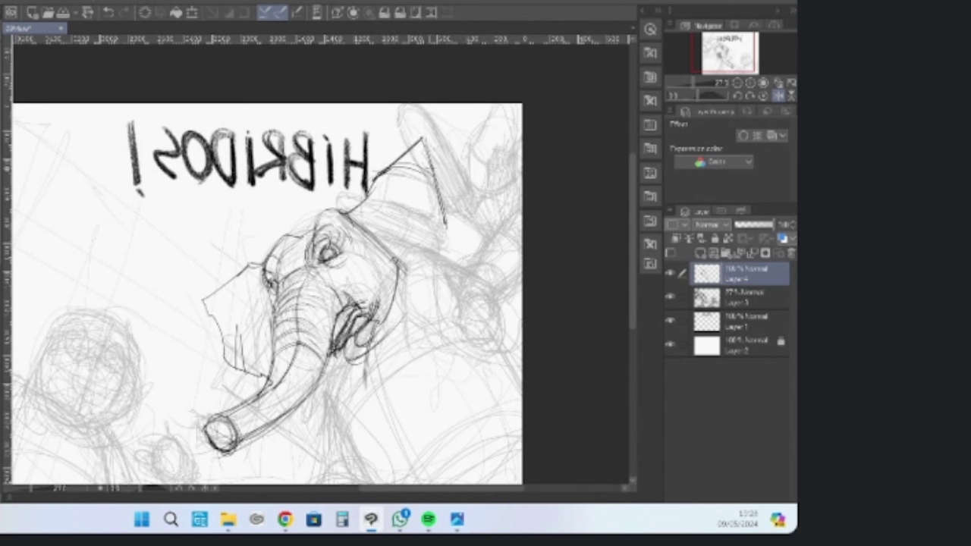
pyautogui.moveTo(415, 138)
pyautogui.mouseDown()
pyautogui.moveTo(461, 223)
pyautogui.moveTo(459, 209)
pyautogui.mouseUp()
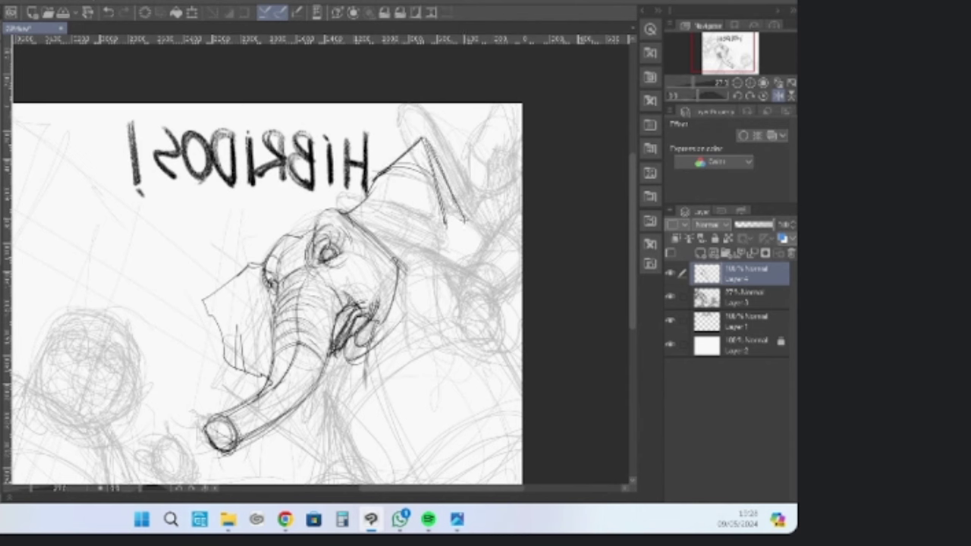
pyautogui.moveTo(436, 152)
pyautogui.mouseDown()
pyautogui.moveTo(464, 220)
pyautogui.moveTo(461, 262)
pyautogui.mouseUp()
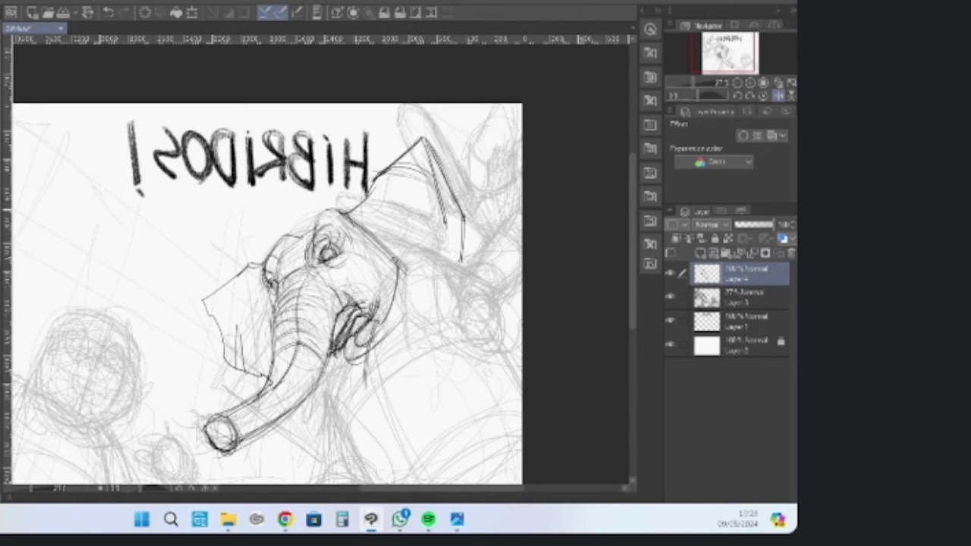
# Add crossing fold and crease lines inside the near ear and along its outer edge
pyautogui.moveTo(387, 181); pyautogui.dragTo(430, 154)
pyautogui.moveTo(374, 199)
pyautogui.mouseDown()
pyautogui.moveTo(437, 166)
pyautogui.moveTo(464, 182)
pyautogui.mouseUp()
pyautogui.moveTo(412, 200); pyautogui.dragTo(470, 187)
pyautogui.moveTo(422, 225)
pyautogui.mouseDown()
pyautogui.moveTo(478, 213)
pyautogui.moveTo(457, 241)
pyautogui.mouseUp()
pyautogui.moveTo(437, 190); pyautogui.dragTo(467, 291)
# Draw the neck lines behind the jaw and a pointed fold hanging below the chin
pyautogui.moveTo(408, 267); pyautogui.dragTo(396, 361)
pyautogui.moveTo(405, 293); pyautogui.dragTo(402, 376)
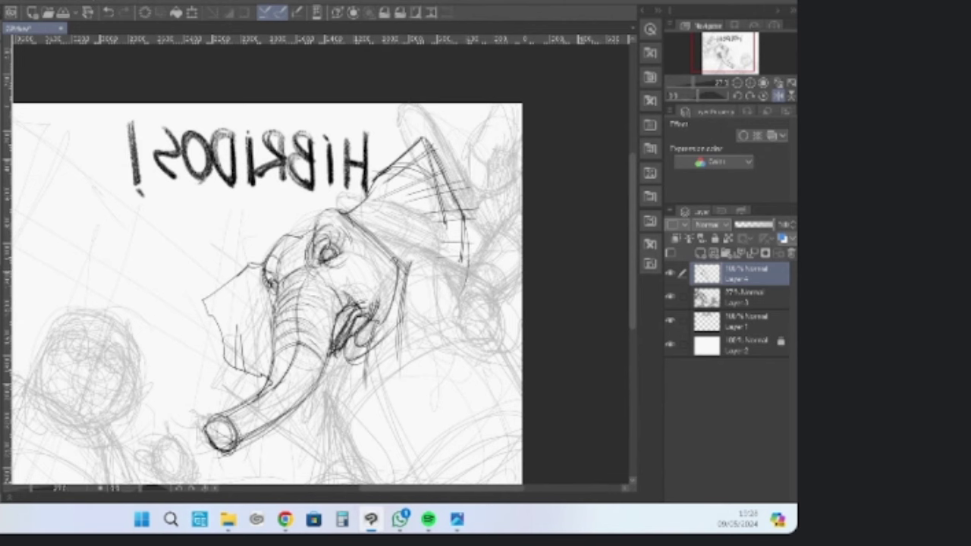
pyautogui.moveTo(465, 368)
pyautogui.mouseDown()
pyautogui.moveTo(462, 286)
pyautogui.moveTo(392, 299)
pyautogui.mouseUp()
pyautogui.scroll(-3, 476, 250)
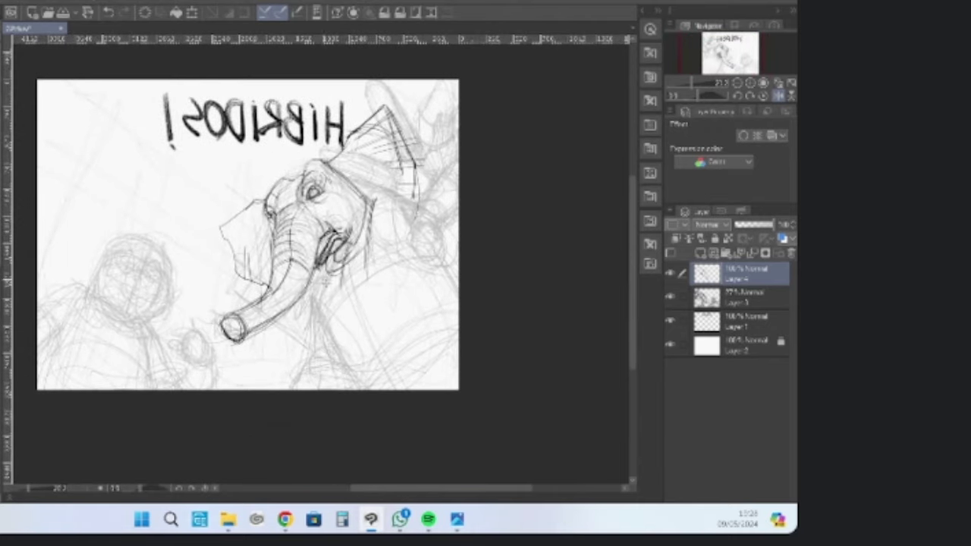
pyautogui.moveTo(331, 272); pyautogui.dragTo(323, 308)
pyautogui.hotkey('ctrl', 'z')
pyautogui.moveTo(340, 263)
pyautogui.mouseDown()
pyautogui.moveTo(341, 301)
pyautogui.moveTo(356, 289)
pyautogui.moveTo(350, 278)
pyautogui.moveTo(400, 367)
pyautogui.mouseUp()
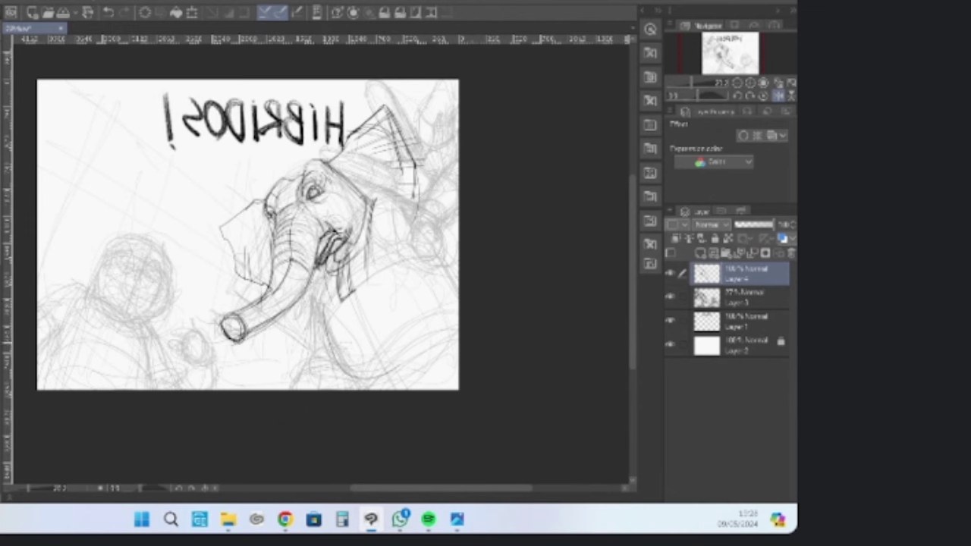
# Draw the chest contour from below the chin, sweeping along the lower torso up to the canvas edge
pyautogui.moveTo(318, 307)
pyautogui.mouseDown()
pyautogui.moveTo(326, 355)
pyautogui.moveTo(411, 351)
pyautogui.mouseUp()
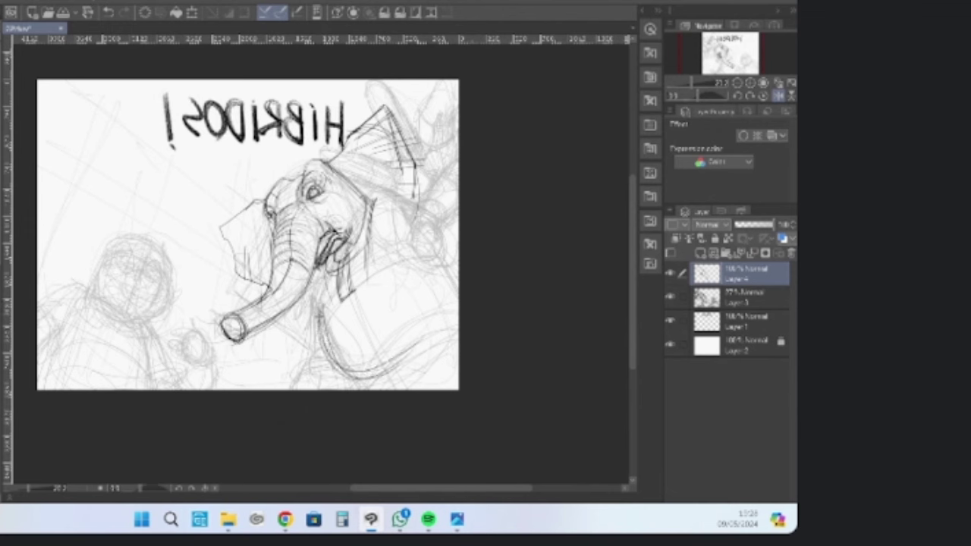
pyautogui.moveTo(318, 315); pyautogui.dragTo(421, 341)
pyautogui.moveTo(318, 334); pyautogui.dragTo(419, 351)
pyautogui.moveTo(360, 377); pyautogui.dragTo(458, 317)
pyautogui.moveTo(368, 375); pyautogui.dragTo(458, 323)
pyautogui.moveTo(356, 376); pyautogui.dragTo(458, 326)
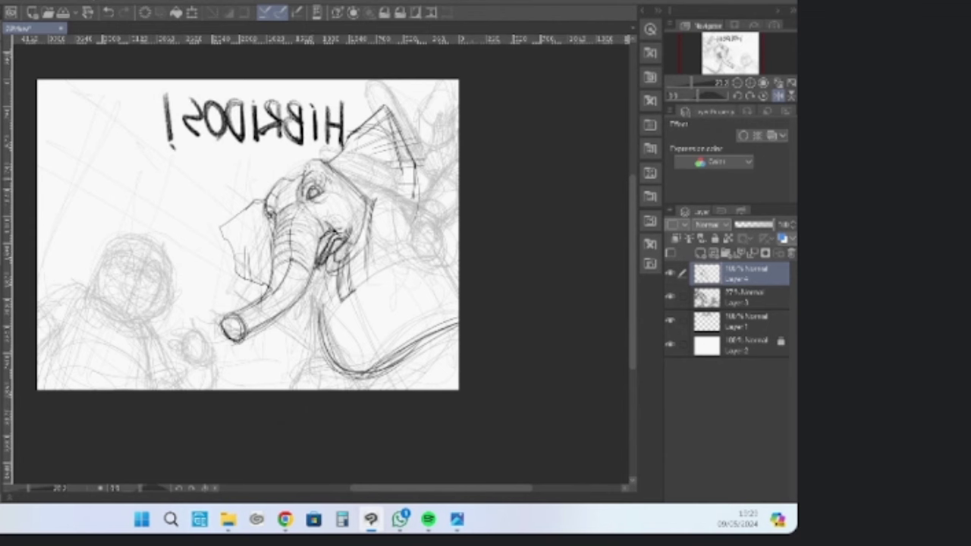
# Darken the back of the head, close the near ear's lower edge and extend the neck line beneath it
pyautogui.moveTo(339, 220); pyautogui.dragTo(318, 254)
pyautogui.moveTo(330, 187)
pyautogui.mouseDown()
pyautogui.moveTo(355, 206)
pyautogui.moveTo(369, 197)
pyautogui.moveTo(358, 244)
pyautogui.mouseUp()
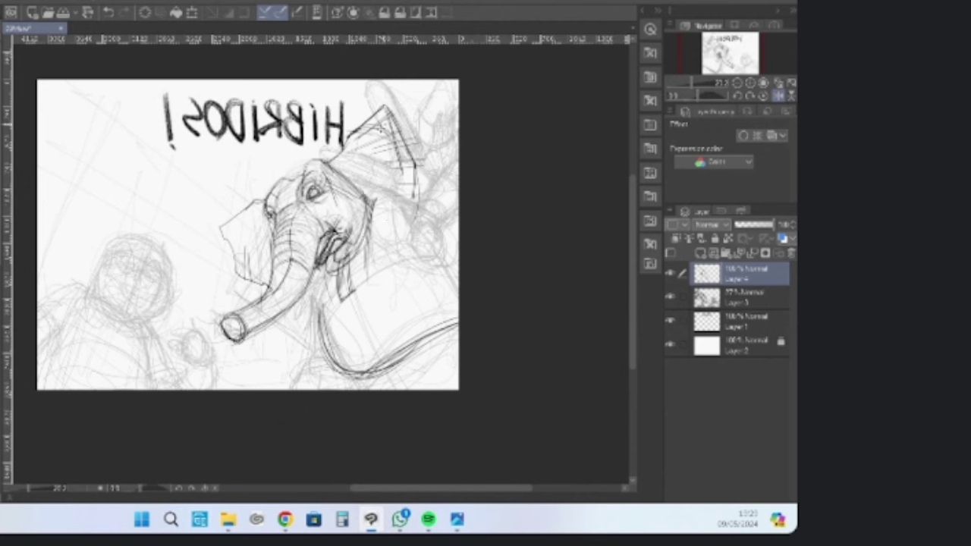
pyautogui.moveTo(367, 200)
pyautogui.mouseDown()
pyautogui.moveTo(418, 196)
pyautogui.moveTo(414, 239)
pyautogui.mouseUp()
pyautogui.moveTo(404, 198); pyautogui.dragTo(417, 240)
pyautogui.moveTo(374, 198)
pyautogui.mouseDown()
pyautogui.moveTo(381, 268)
pyautogui.moveTo(378, 245)
pyautogui.mouseUp()
# Reinforce the chest and lower torso curve, and add a small round knot with straight lines hanging below it
pyautogui.moveTo(311, 262)
pyautogui.mouseDown()
pyautogui.moveTo(330, 293)
pyautogui.moveTo(319, 348)
pyautogui.mouseUp()
pyautogui.moveTo(320, 294)
pyautogui.mouseDown()
pyautogui.moveTo(326, 366)
pyautogui.moveTo(364, 376)
pyautogui.mouseUp()
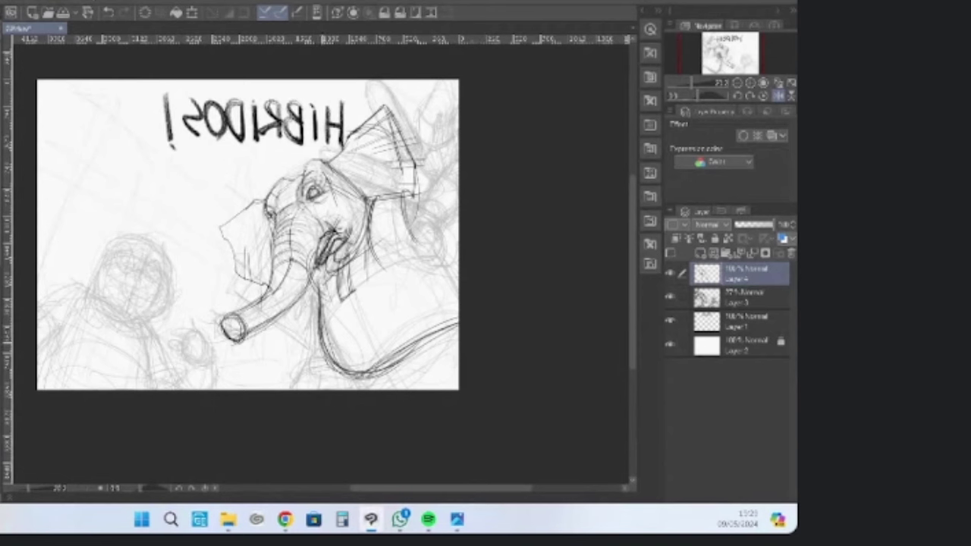
pyautogui.moveTo(322, 339)
pyautogui.mouseDown()
pyautogui.moveTo(373, 375)
pyautogui.moveTo(357, 394)
pyautogui.moveTo(508, 324)
pyautogui.mouseUp()
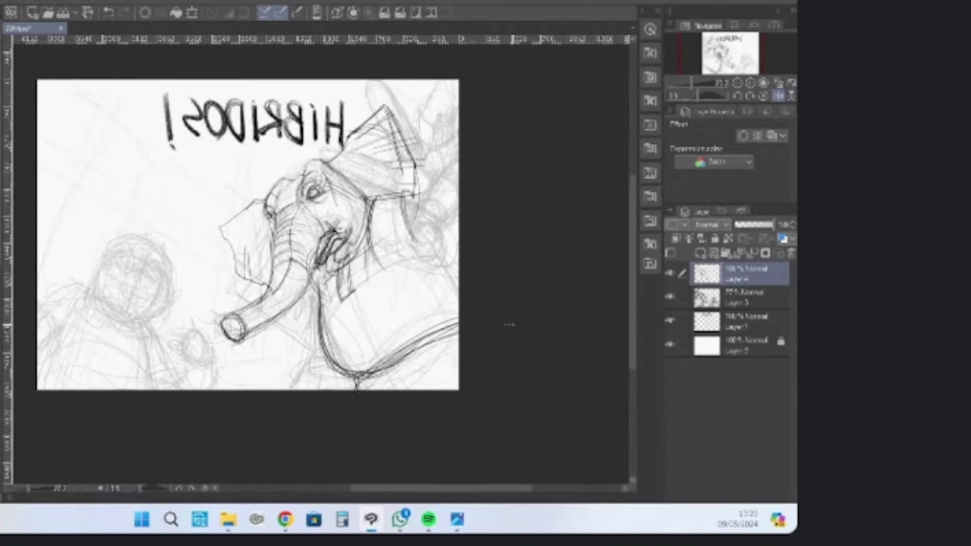
pyautogui.moveTo(364, 383); pyautogui.dragTo(522, 326)
pyautogui.moveTo(371, 376); pyautogui.dragTo(493, 331)
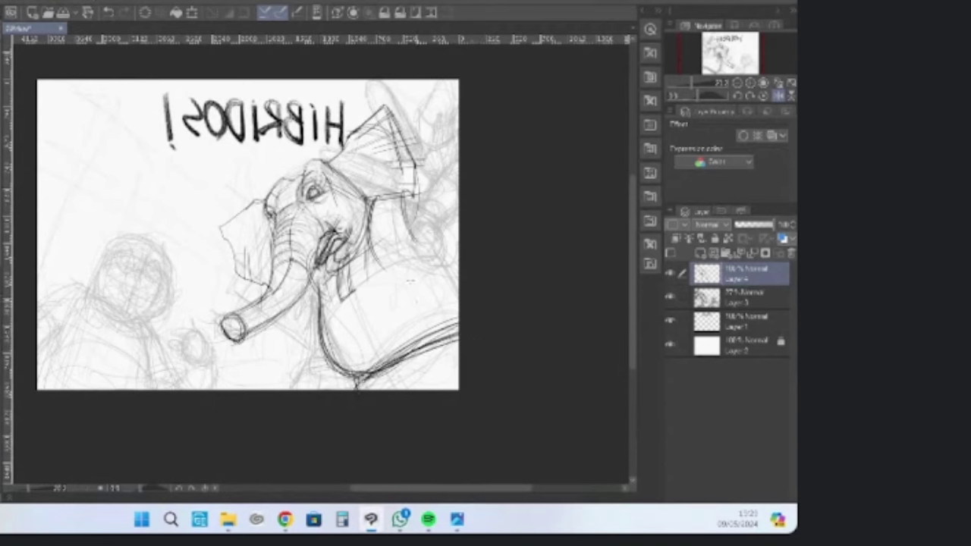
pyautogui.moveTo(399, 358)
pyautogui.mouseDown()
pyautogui.moveTo(464, 423)
pyautogui.moveTo(443, 389)
pyautogui.moveTo(452, 414)
pyautogui.moveTo(402, 391)
pyautogui.mouseUp()
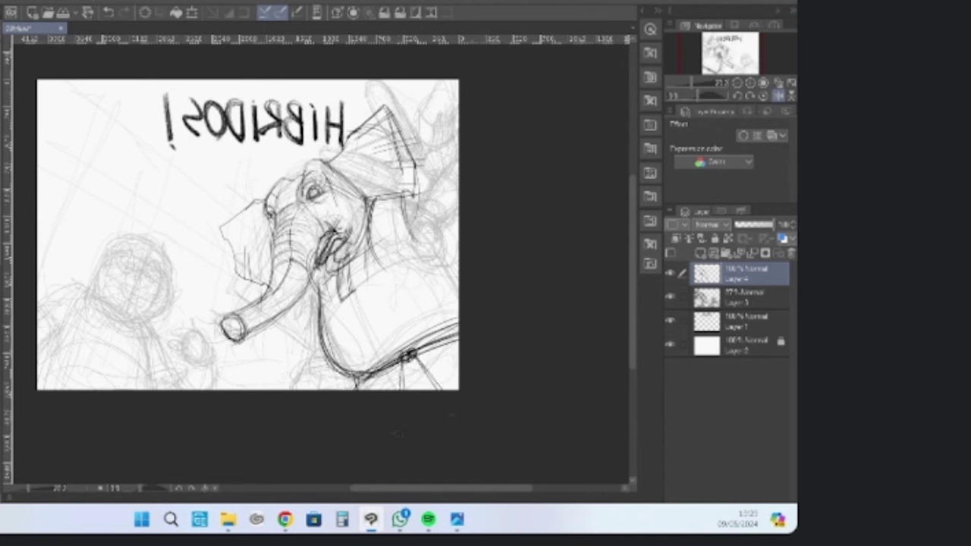
# Draw a long straight seam from the back of the jaw to the round knot, with curved folds across the torso
pyautogui.moveTo(368, 206); pyautogui.dragTo(416, 347)
pyautogui.moveTo(370, 221); pyautogui.dragTo(426, 360)
pyautogui.moveTo(371, 234); pyautogui.dragTo(418, 347)
pyautogui.moveTo(369, 226)
pyautogui.mouseDown()
pyautogui.moveTo(421, 364)
pyautogui.moveTo(446, 316)
pyautogui.mouseUp()
pyautogui.moveTo(399, 341); pyautogui.dragTo(459, 314)
pyautogui.moveTo(411, 337); pyautogui.dragTo(459, 326)
pyautogui.moveTo(430, 373); pyautogui.dragTo(459, 364)
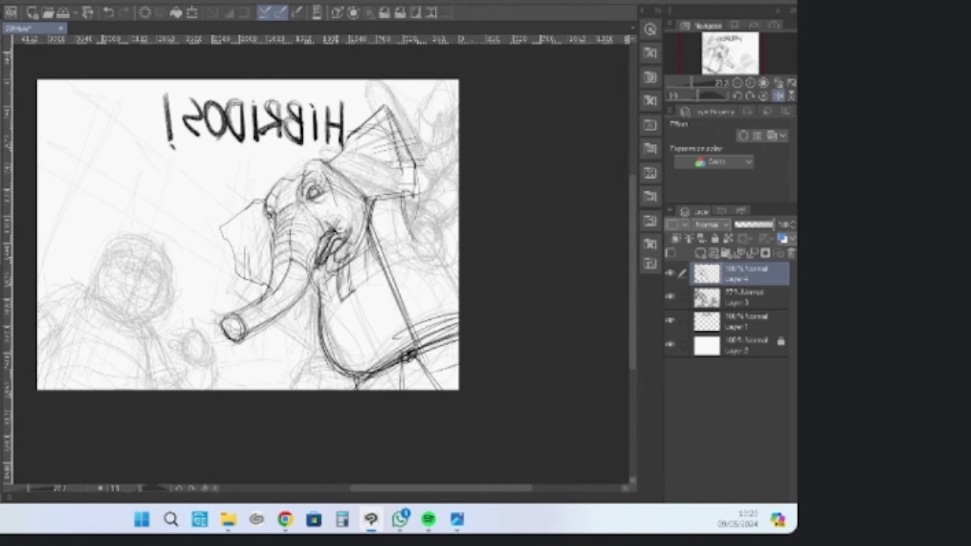
# Add strokes around the lower chest curve and a vertical line from the chin to the canvas's lower edge
pyautogui.moveTo(339, 362); pyautogui.dragTo(363, 352)
pyautogui.moveTo(336, 368); pyautogui.dragTo(360, 385)
pyautogui.moveTo(361, 351); pyautogui.dragTo(319, 379)
pyautogui.moveTo(358, 353); pyautogui.dragTo(320, 389)
pyautogui.moveTo(317, 275); pyautogui.dragTo(317, 390)
pyautogui.moveTo(319, 275); pyautogui.dragTo(317, 403)
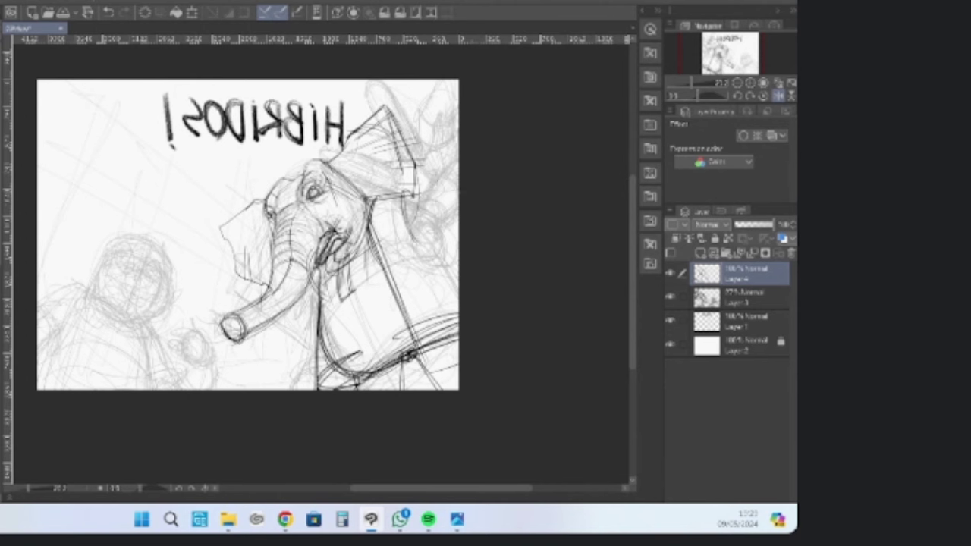
# Select Layer 3 together with Layer 4 and scale both down slightly to leave room beside the elephant
pyautogui.keyDown('ctrl'); pyautogui.click(739, 304); pyautogui.keyUp('ctrl')
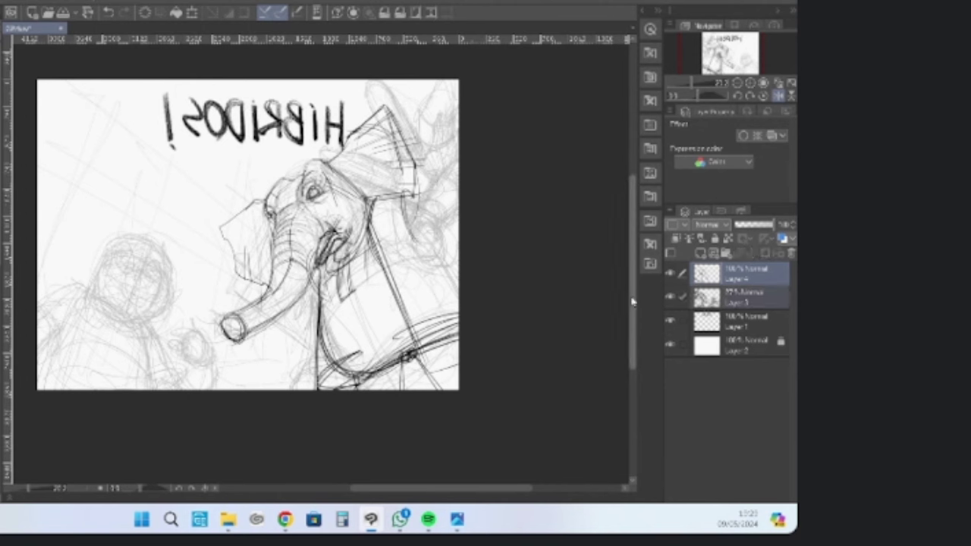
pyautogui.hotkey('ctrl', 't')
pyautogui.moveTo(460, 91); pyautogui.dragTo(431, 114)
pyautogui.moveTo(408, 205)
pyautogui.mouseDown()
pyautogui.moveTo(422, 201)
pyautogui.moveTo(411, 203)
pyautogui.mouseUp()
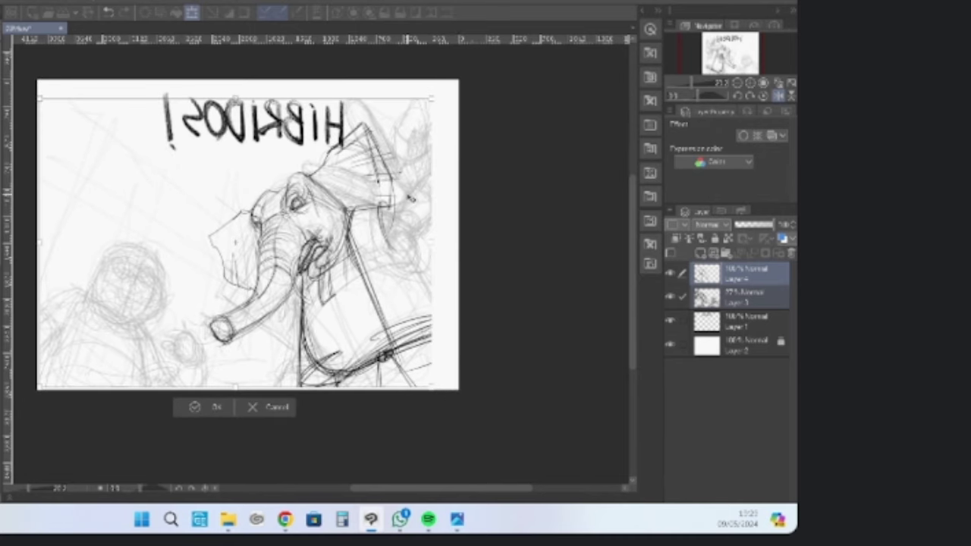
pyautogui.press('Return')
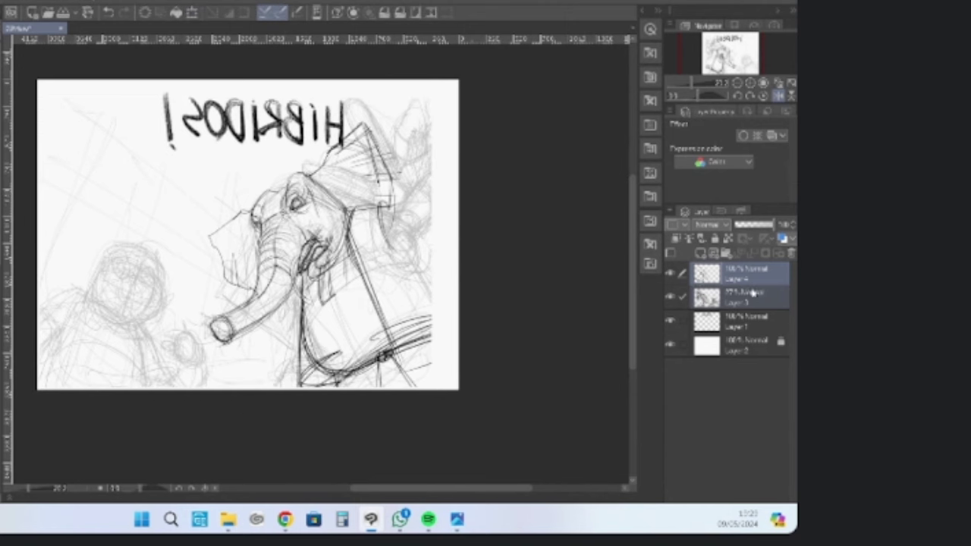
# Return to Layer 4 and draw the other arm's contour running down beneath the trunk
pyautogui.click(745, 295)
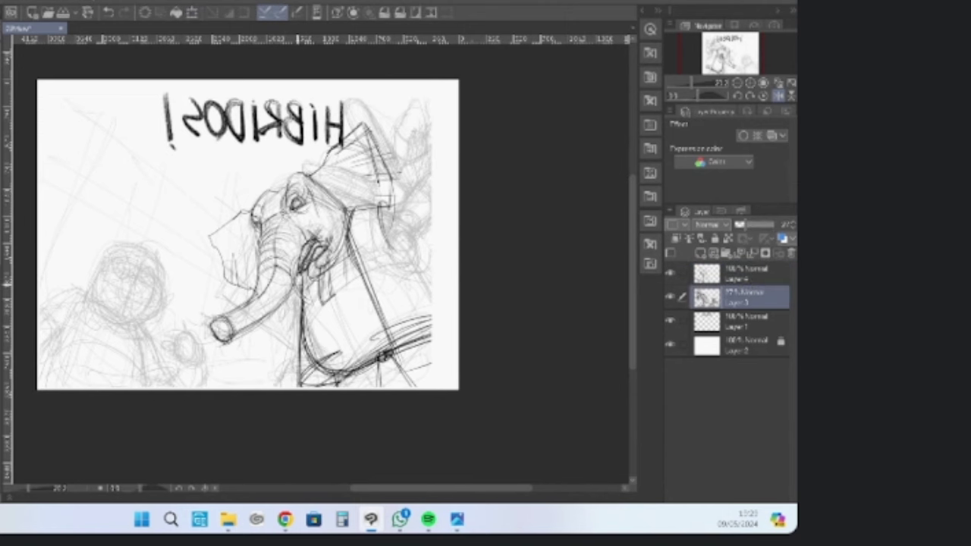
pyautogui.click(737, 271)
pyautogui.moveTo(296, 285)
pyautogui.mouseDown()
pyautogui.moveTo(290, 332)
pyautogui.moveTo(268, 360)
pyautogui.mouseUp()
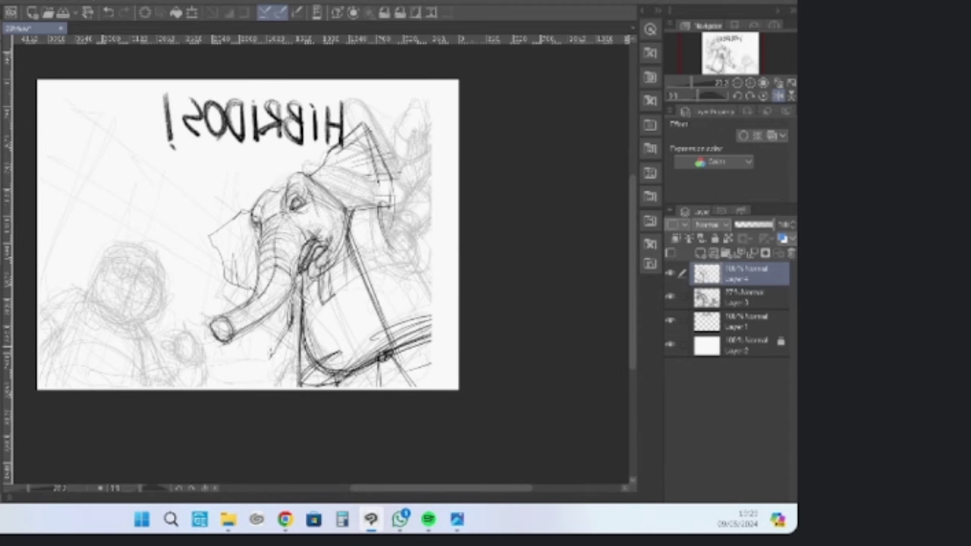
pyautogui.moveTo(290, 317); pyautogui.dragTo(269, 361)
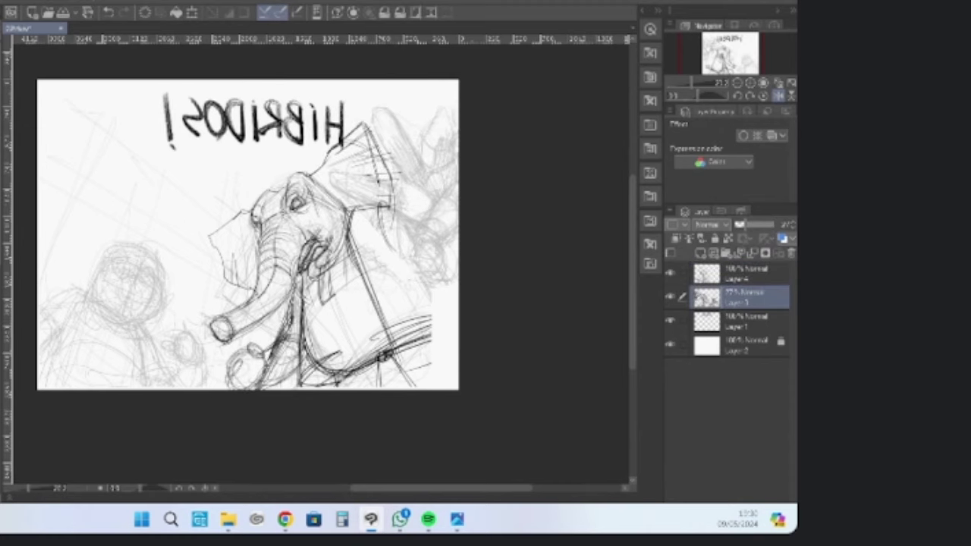
# Hide and reshow the Layer 4 lines to check the sketch underneath
pyautogui.hotkey('alt', 'Tab')
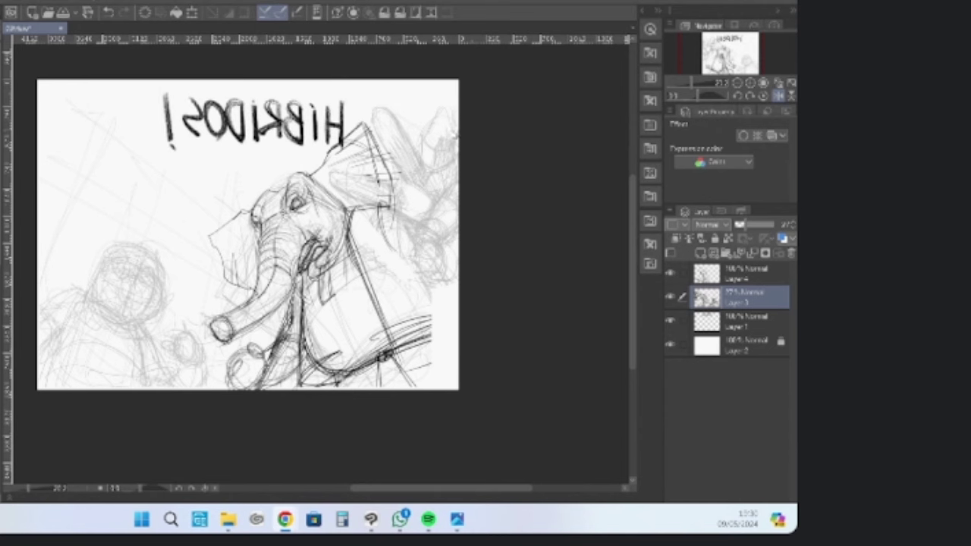
pyautogui.hotkey('alt', 'Tab')
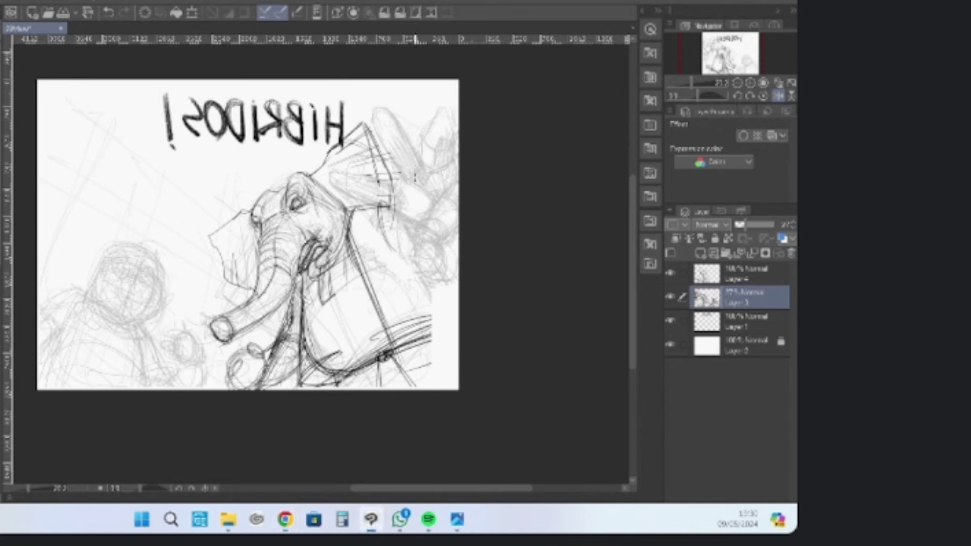
pyautogui.click(669, 296)
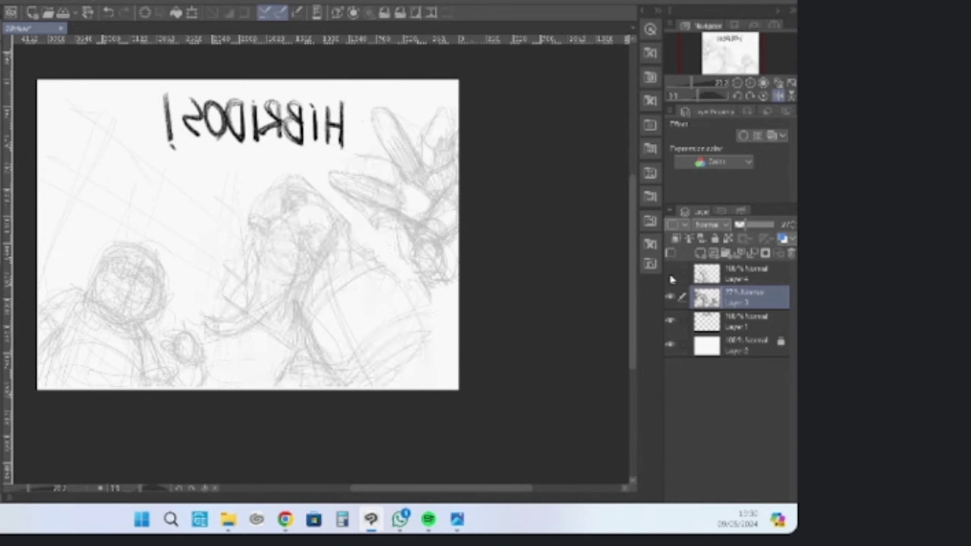
pyautogui.click(669, 296)
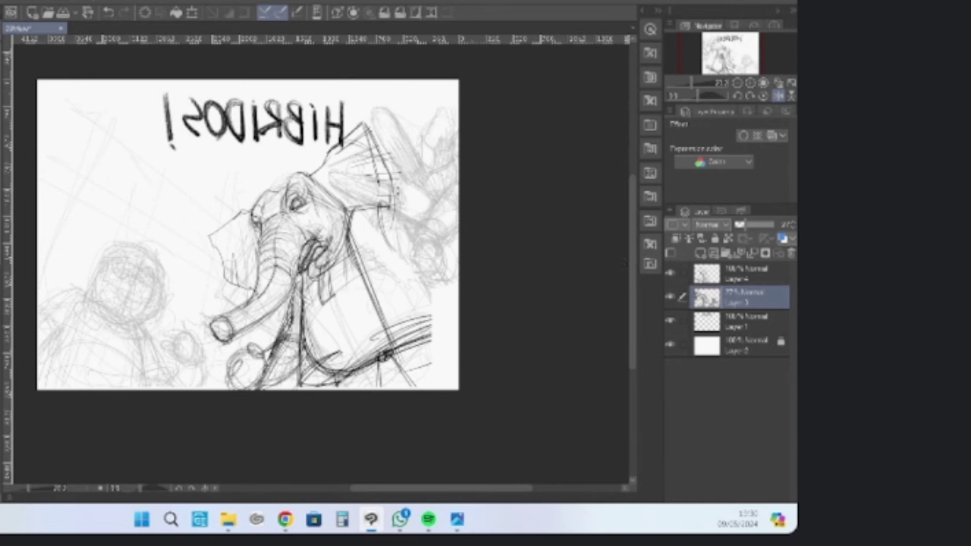
# On Layer 4, draw the raised hand's first two fingers and palm over the sketch in front of the ear
pyautogui.hotkey('alt', ']')
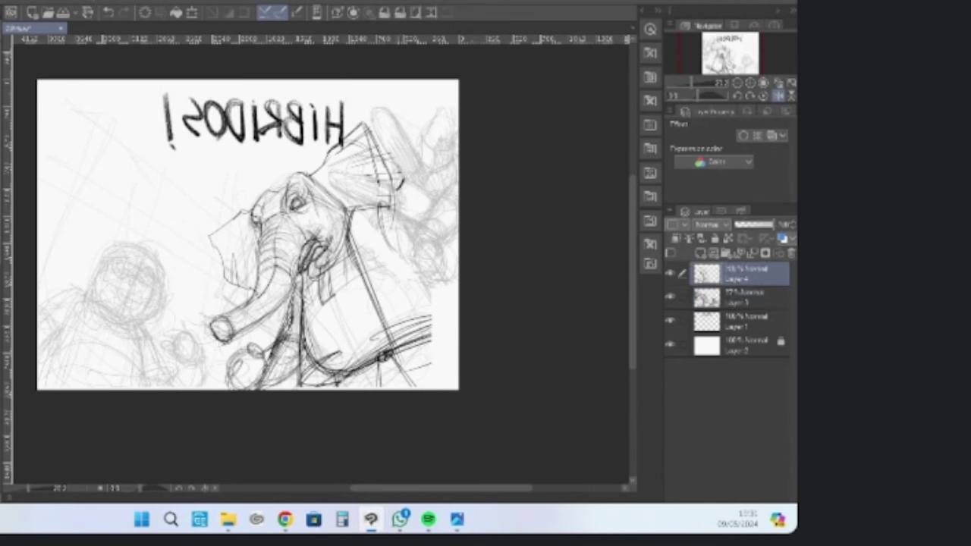
pyautogui.moveTo(389, 156)
pyautogui.mouseDown()
pyautogui.moveTo(404, 181)
pyautogui.moveTo(416, 164)
pyautogui.moveTo(408, 136)
pyautogui.moveTo(425, 173)
pyautogui.mouseUp()
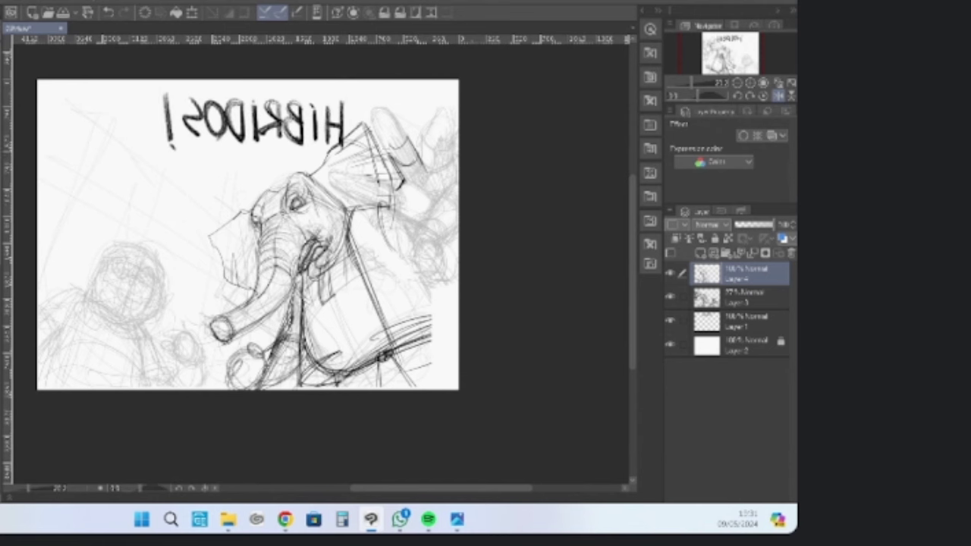
pyautogui.moveTo(372, 120)
pyautogui.mouseDown()
pyautogui.moveTo(383, 105)
pyautogui.moveTo(432, 169)
pyautogui.moveTo(396, 189)
pyautogui.moveTo(361, 172)
pyautogui.moveTo(331, 168)
pyautogui.moveTo(332, 179)
pyautogui.moveTo(377, 200)
pyautogui.moveTo(387, 193)
pyautogui.mouseUp()
pyautogui.moveTo(387, 186)
pyautogui.mouseDown()
pyautogui.moveTo(372, 200)
pyautogui.moveTo(398, 213)
pyautogui.mouseUp()
pyautogui.moveTo(396, 193)
pyautogui.mouseDown()
pyautogui.moveTo(381, 208)
pyautogui.moveTo(416, 218)
pyautogui.moveTo(384, 202)
pyautogui.moveTo(417, 238)
pyautogui.moveTo(422, 229)
pyautogui.mouseUp()
pyautogui.moveTo(446, 186); pyautogui.dragTo(423, 223)
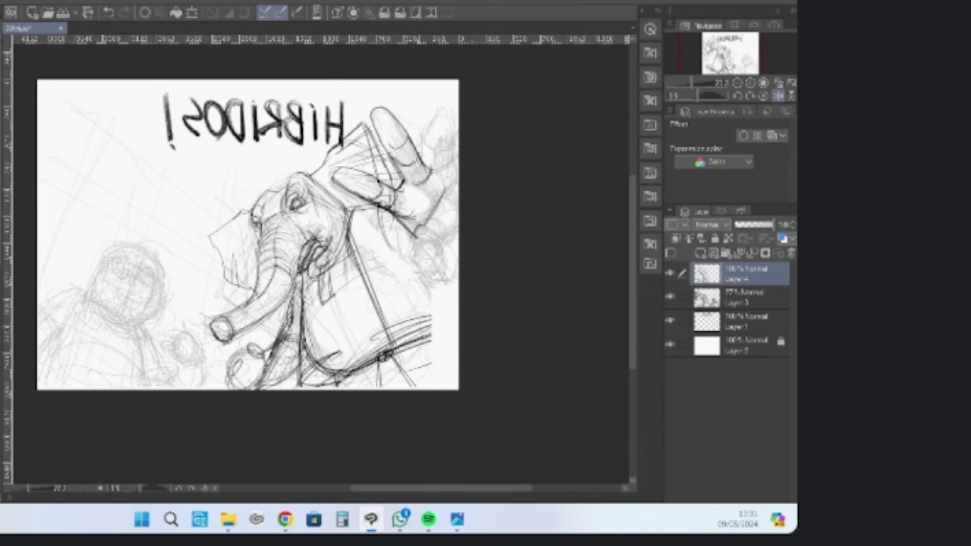
# Draw the raised hand's bent finger at the canvas edge and refine the upright finger's contour
pyautogui.moveTo(430, 136)
pyautogui.mouseDown()
pyautogui.moveTo(434, 154)
pyautogui.moveTo(457, 144)
pyautogui.moveTo(430, 149)
pyautogui.moveTo(460, 103)
pyautogui.mouseUp()
pyautogui.moveTo(431, 149); pyautogui.dragTo(457, 139)
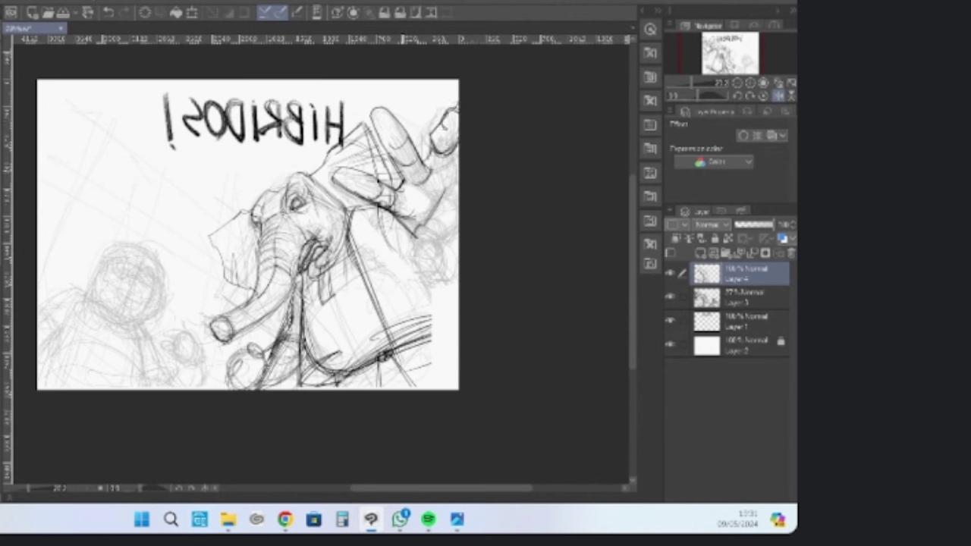
pyautogui.moveTo(430, 176)
pyautogui.mouseDown()
pyautogui.moveTo(441, 147)
pyautogui.moveTo(458, 164)
pyautogui.moveTo(460, 144)
pyautogui.moveTo(458, 157)
pyautogui.moveTo(444, 146)
pyautogui.mouseUp()
pyautogui.moveTo(446, 130)
pyautogui.mouseDown()
pyautogui.moveTo(458, 125)
pyautogui.moveTo(436, 154)
pyautogui.moveTo(448, 156)
pyautogui.moveTo(451, 108)
pyautogui.mouseUp()
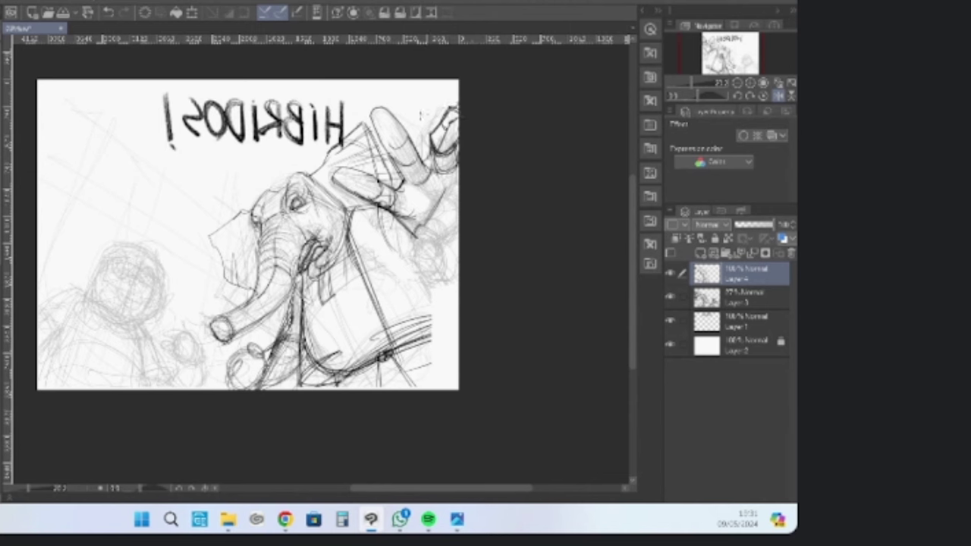
pyautogui.moveTo(379, 126)
pyautogui.mouseDown()
pyautogui.moveTo(406, 170)
pyautogui.moveTo(401, 163)
pyautogui.mouseUp()
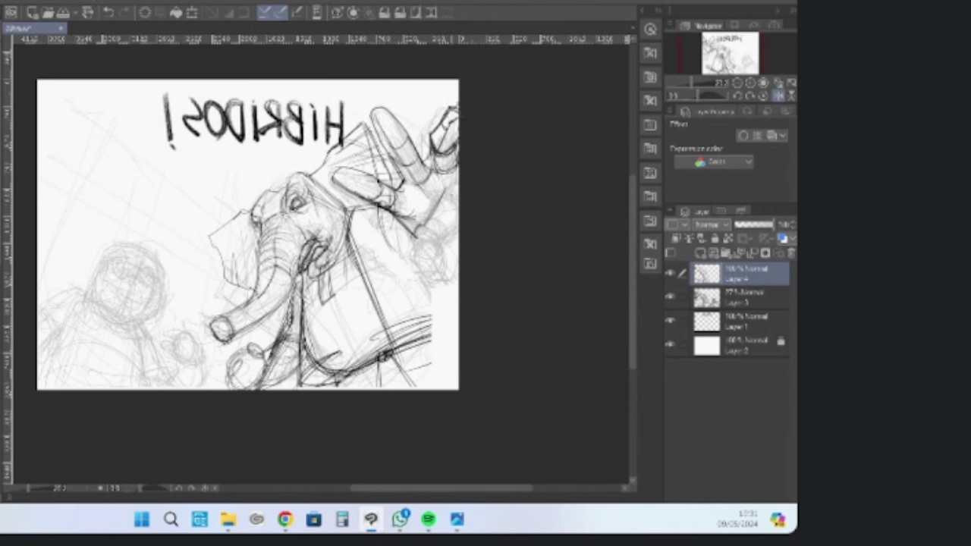
# Draw the raised hand's thumb with its rounded joint and tip below the palm
pyautogui.moveTo(432, 207); pyautogui.dragTo(463, 185)
pyautogui.moveTo(434, 243); pyautogui.dragTo(459, 226)
pyautogui.moveTo(435, 244)
pyautogui.mouseDown()
pyautogui.moveTo(461, 227)
pyautogui.moveTo(408, 249)
pyautogui.moveTo(437, 235)
pyautogui.moveTo(409, 253)
pyautogui.moveTo(427, 286)
pyautogui.moveTo(439, 279)
pyautogui.mouseUp()
pyautogui.moveTo(445, 236)
pyautogui.mouseDown()
pyautogui.moveTo(421, 286)
pyautogui.moveTo(461, 228)
pyautogui.mouseUp()
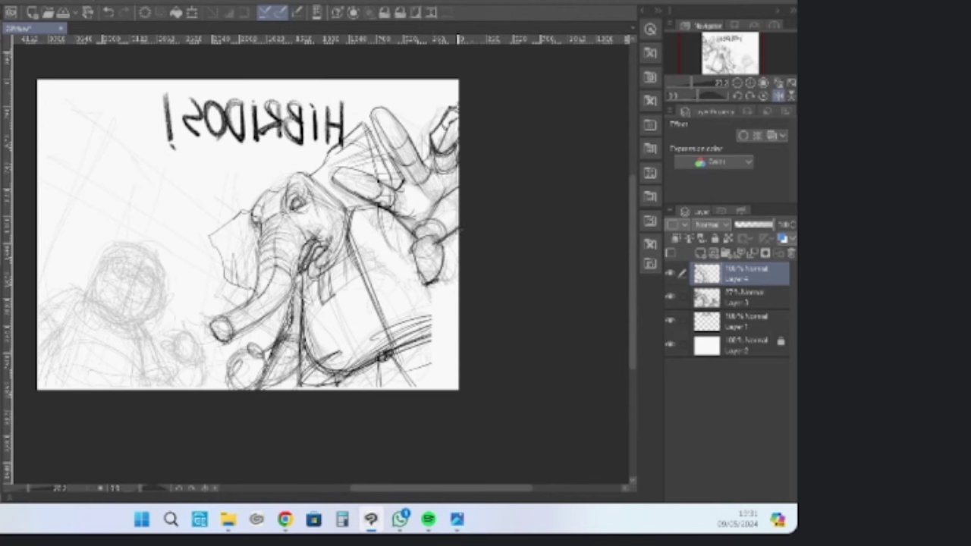
# Add contour lines between the back of the jaw and the raised hand's thumb, beneath the ear
pyautogui.moveTo(398, 232); pyautogui.dragTo(413, 260)
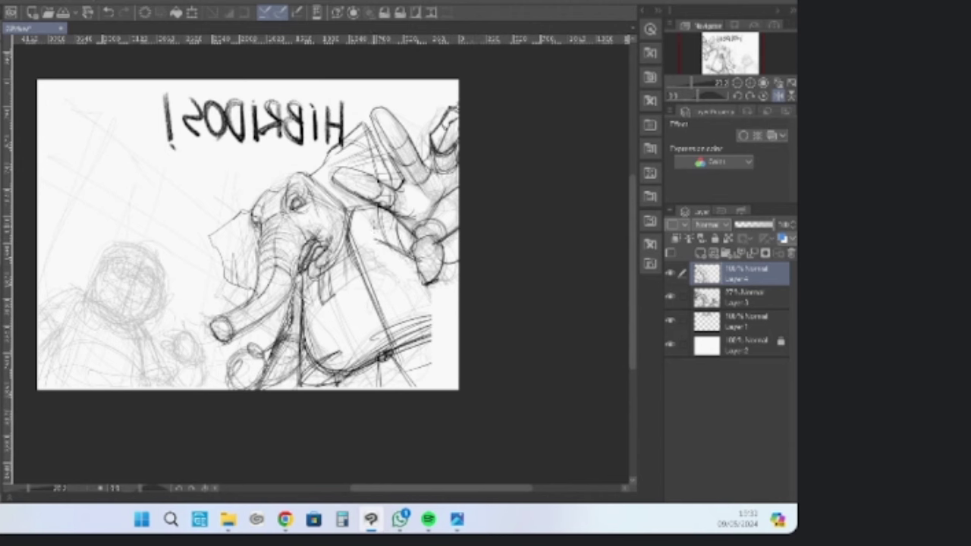
pyautogui.moveTo(384, 197); pyautogui.dragTo(381, 253)
pyautogui.moveTo(340, 213)
pyautogui.mouseDown()
pyautogui.moveTo(410, 193)
pyautogui.moveTo(430, 213)
pyautogui.mouseUp()
# Draw the second arm and its closed hand with rounded fingers below the trunk tip
pyautogui.moveTo(293, 277)
pyautogui.mouseDown()
pyautogui.moveTo(283, 339)
pyautogui.moveTo(226, 365)
pyautogui.mouseUp()
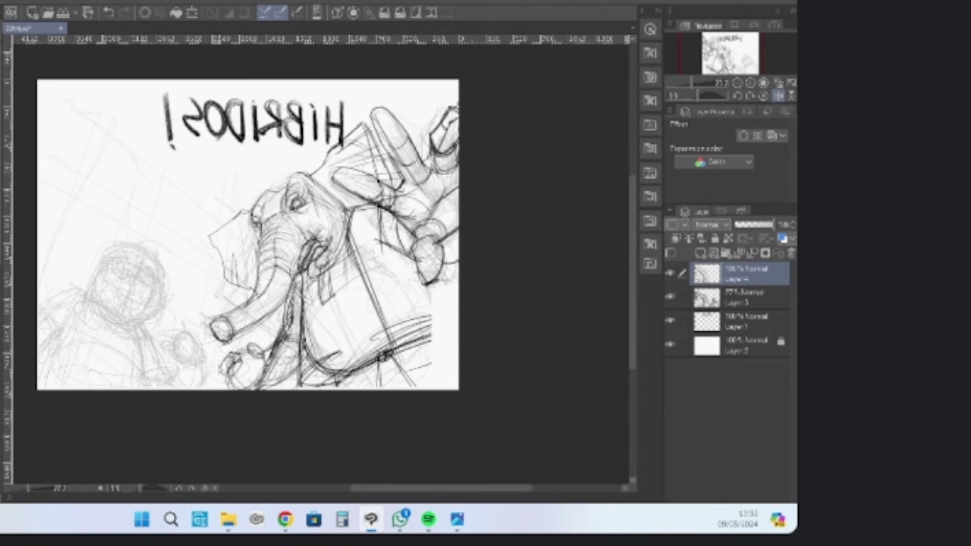
pyautogui.moveTo(230, 356)
pyautogui.mouseDown()
pyautogui.moveTo(218, 367)
pyautogui.moveTo(231, 388)
pyautogui.moveTo(233, 368)
pyautogui.moveTo(262, 345)
pyautogui.moveTo(243, 375)
pyautogui.moveTo(253, 382)
pyautogui.moveTo(244, 360)
pyautogui.moveTo(253, 389)
pyautogui.moveTo(295, 372)
pyautogui.moveTo(266, 383)
pyautogui.moveTo(288, 334)
pyautogui.moveTo(311, 343)
pyautogui.moveTo(267, 392)
pyautogui.mouseUp()
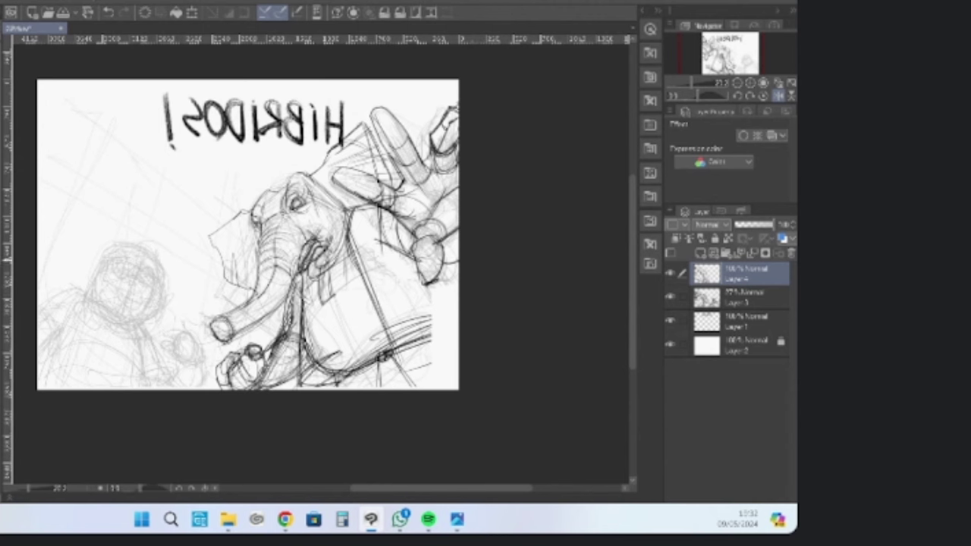
# Draw the elephant figure's torso folds and the long curved upper edge of its waistband reaching the canvas edge
pyautogui.moveTo(324, 270); pyautogui.dragTo(334, 349)
pyautogui.moveTo(330, 311)
pyautogui.mouseDown()
pyautogui.moveTo(338, 360)
pyautogui.moveTo(322, 377)
pyautogui.moveTo(458, 311)
pyautogui.mouseUp()
pyautogui.moveTo(348, 346); pyautogui.dragTo(458, 317)
pyautogui.moveTo(350, 215); pyautogui.dragTo(376, 308)
pyautogui.moveTo(350, 228)
pyautogui.mouseDown()
pyautogui.moveTo(387, 349)
pyautogui.moveTo(458, 309)
pyautogui.moveTo(412, 352)
pyautogui.mouseUp()
pyautogui.moveTo(391, 326)
pyautogui.mouseDown()
pyautogui.moveTo(458, 315)
pyautogui.moveTo(365, 368)
pyautogui.mouseUp()
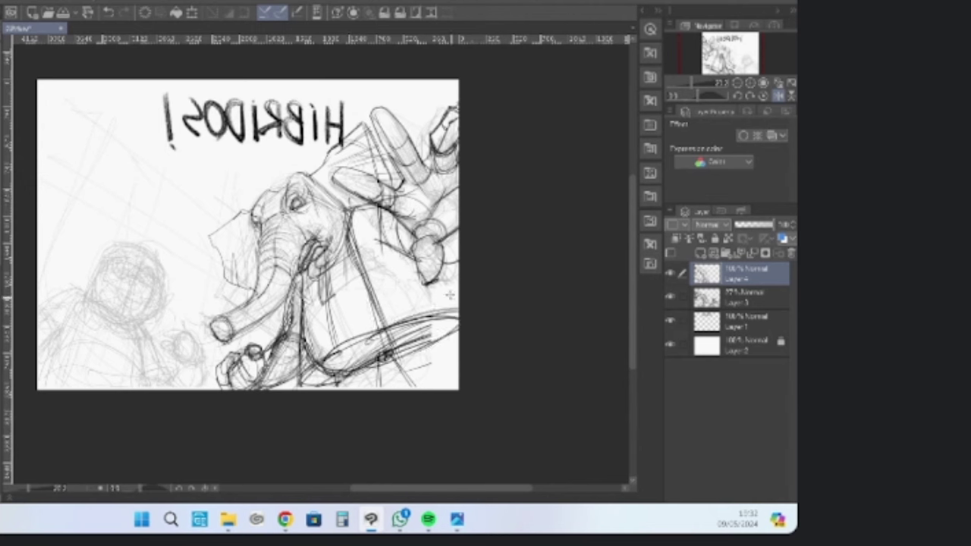
# Draw the waistband's lower curve to the canvas edge and add contour lines beneath the raised hand
pyautogui.moveTo(436, 278); pyautogui.dragTo(458, 306)
pyautogui.moveTo(437, 276); pyautogui.dragTo(458, 303)
pyautogui.moveTo(385, 354); pyautogui.dragTo(405, 389)
pyautogui.moveTo(352, 367)
pyautogui.mouseDown()
pyautogui.moveTo(344, 394)
pyautogui.moveTo(460, 323)
pyautogui.mouseUp()
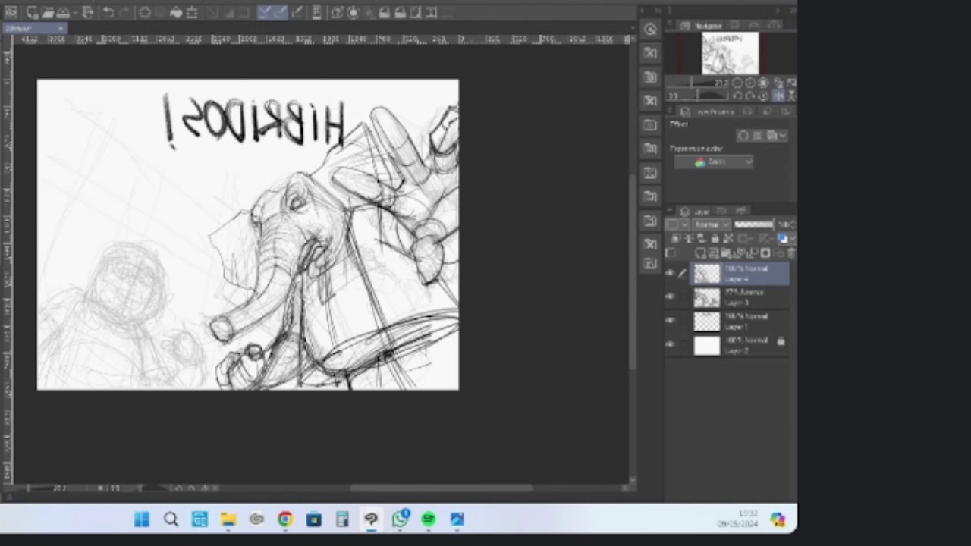
pyautogui.moveTo(401, 351); pyautogui.dragTo(460, 326)
pyautogui.moveTo(364, 370); pyautogui.dragTo(459, 327)
pyautogui.moveTo(414, 355)
pyautogui.mouseDown()
pyautogui.moveTo(459, 326)
pyautogui.moveTo(439, 391)
pyautogui.mouseUp()
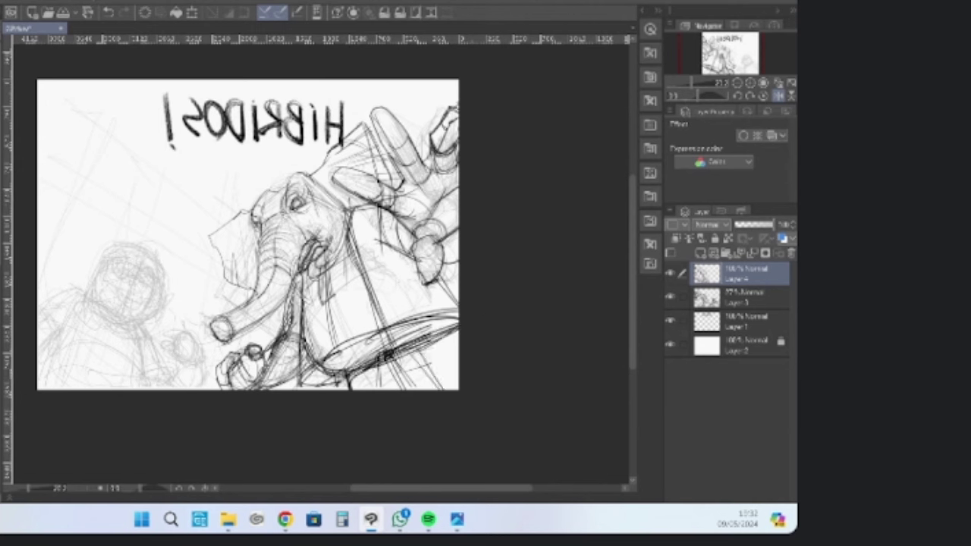
# Sketch diagonal fold lines below the elephant figure's waistband down to the canvas edge
pyautogui.moveTo(361, 362); pyautogui.dragTo(415, 391)
pyautogui.moveTo(364, 371); pyautogui.dragTo(408, 391)
pyautogui.moveTo(379, 347)
pyautogui.mouseDown()
pyautogui.moveTo(406, 391)
pyautogui.moveTo(388, 389)
pyautogui.mouseUp()
pyautogui.moveTo(391, 354); pyautogui.dragTo(427, 391)
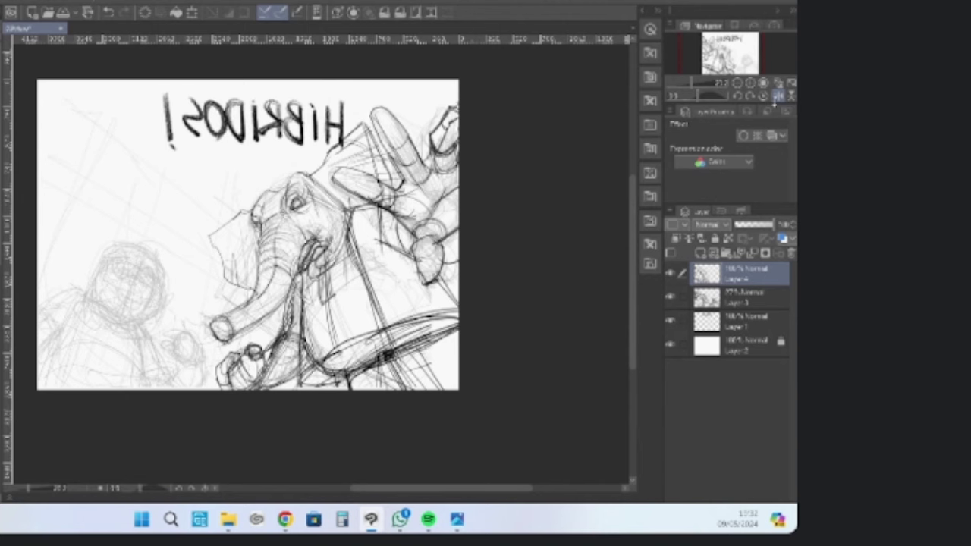
# Check the composition with the canvas view unmirrored, and restore the horizontally flipped view
pyautogui.click(778, 96)
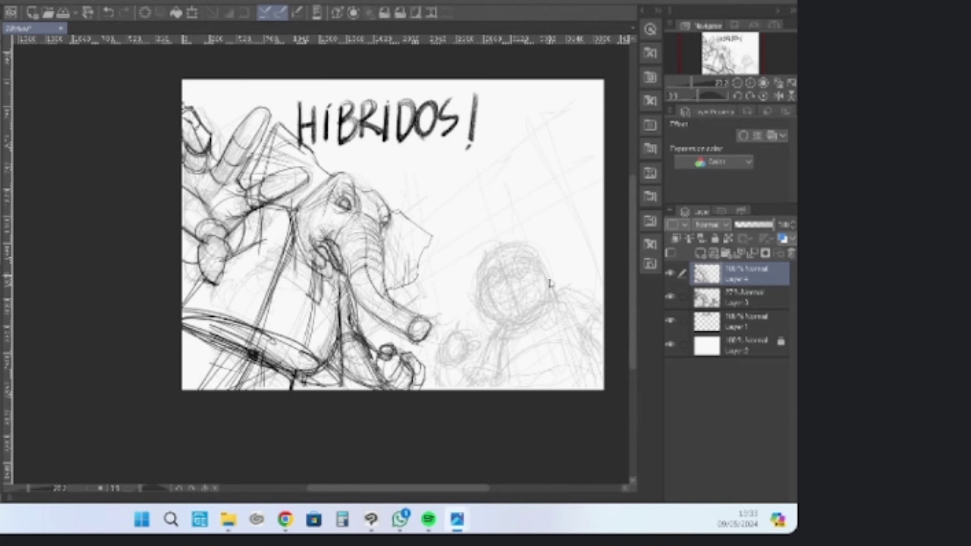
pyautogui.click(565, 257)
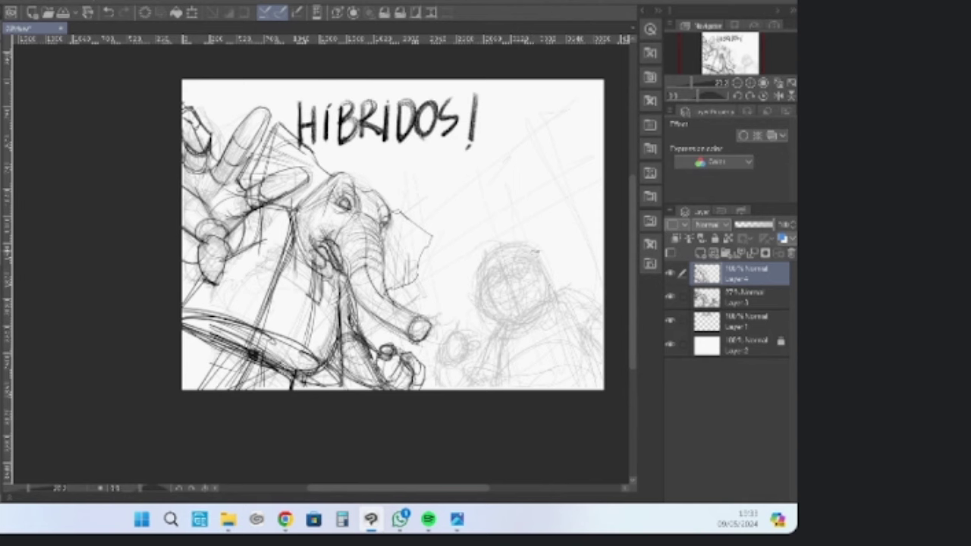
pyautogui.click(779, 96)
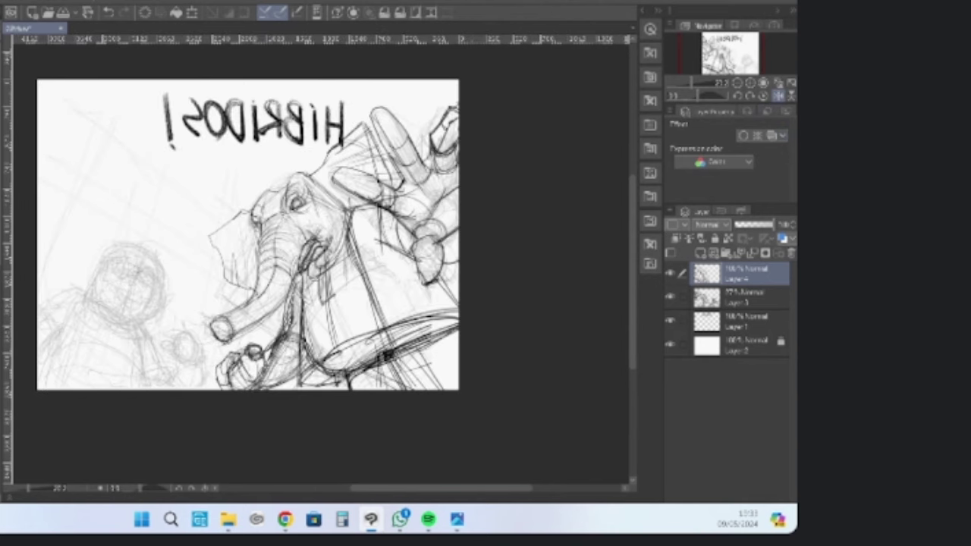
# Draw the second creature's eyes, nose, toothy open mouth and raised brow inside the faded head circle
pyautogui.moveTo(130, 275)
pyautogui.mouseDown()
pyautogui.moveTo(143, 285)
pyautogui.moveTo(135, 279)
pyautogui.moveTo(131, 296)
pyautogui.moveTo(114, 262)
pyautogui.moveTo(121, 257)
pyautogui.moveTo(116, 275)
pyautogui.moveTo(148, 288)
pyautogui.moveTo(159, 275)
pyautogui.moveTo(150, 291)
pyautogui.moveTo(155, 282)
pyautogui.moveTo(112, 293)
pyautogui.mouseUp()
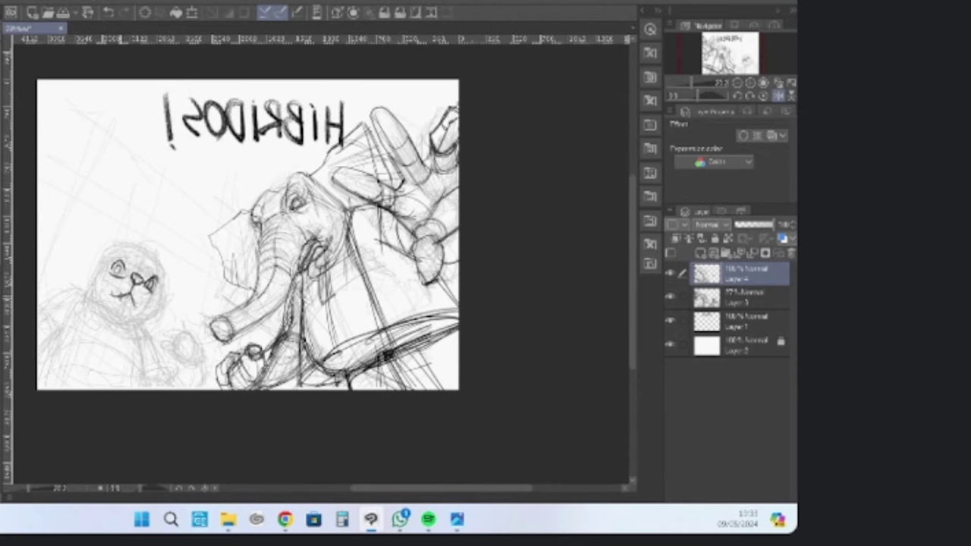
pyautogui.moveTo(119, 297); pyautogui.dragTo(145, 307)
pyautogui.moveTo(128, 274)
pyautogui.mouseDown()
pyautogui.moveTo(105, 299)
pyautogui.moveTo(133, 307)
pyautogui.mouseUp()
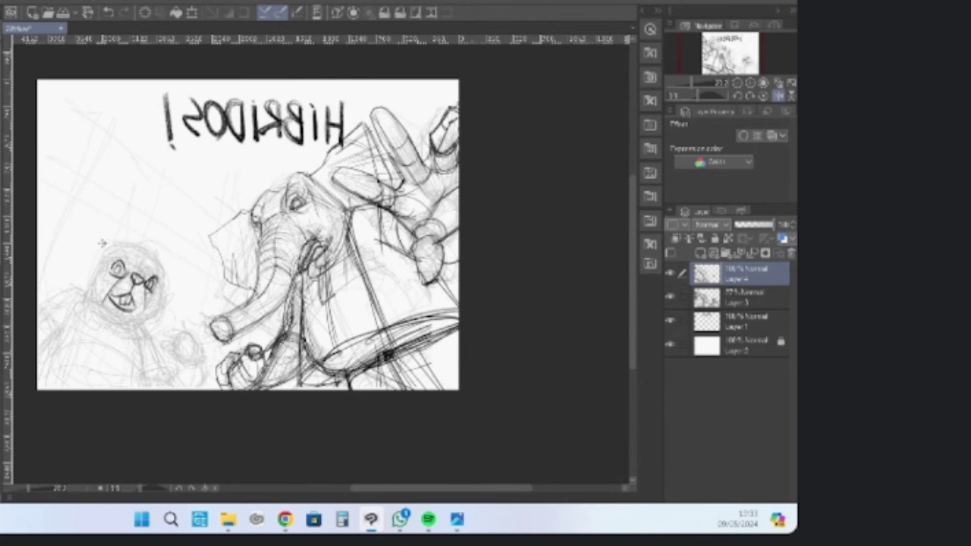
pyautogui.moveTo(116, 255); pyautogui.dragTo(129, 267)
pyautogui.hotkey('alt', 'Tab')
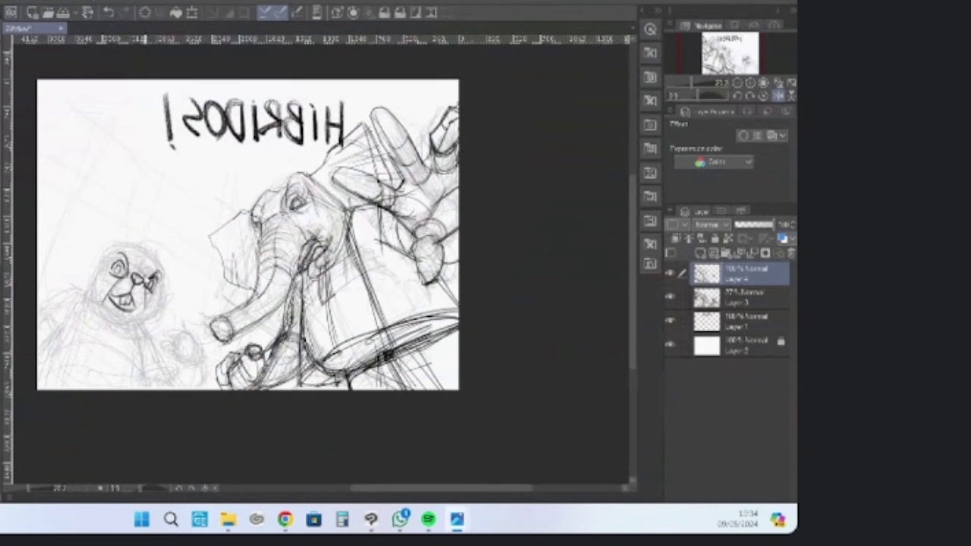
pyautogui.click(145, 280)
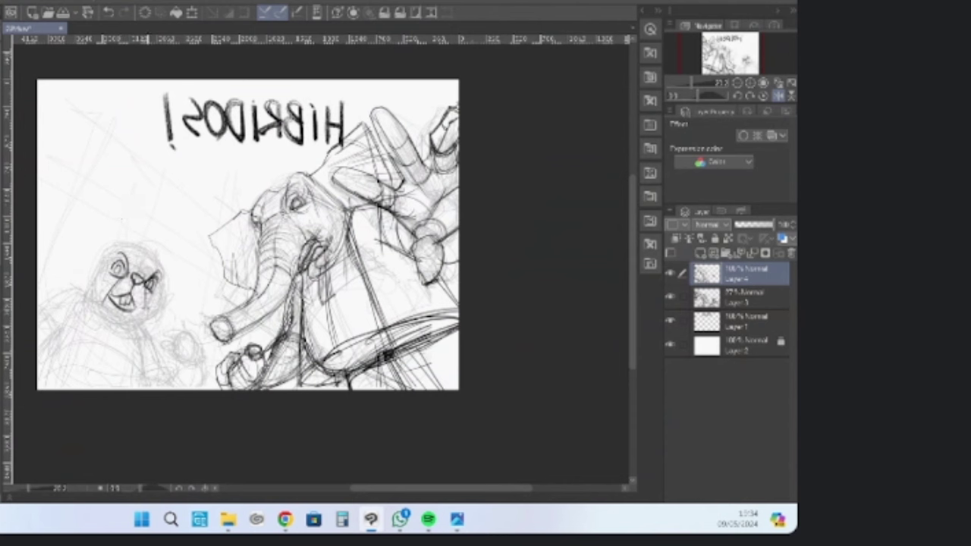
# Outline the second creature's cheeks and angular jaw around its face
pyautogui.moveTo(110, 252)
pyautogui.mouseDown()
pyautogui.moveTo(87, 285)
pyautogui.moveTo(126, 319)
pyautogui.mouseUp()
pyautogui.moveTo(86, 287)
pyautogui.mouseDown()
pyautogui.moveTo(125, 317)
pyautogui.moveTo(146, 320)
pyautogui.mouseUp()
pyautogui.moveTo(161, 280)
pyautogui.mouseDown()
pyautogui.moveTo(144, 323)
pyautogui.moveTo(150, 320)
pyautogui.mouseUp()
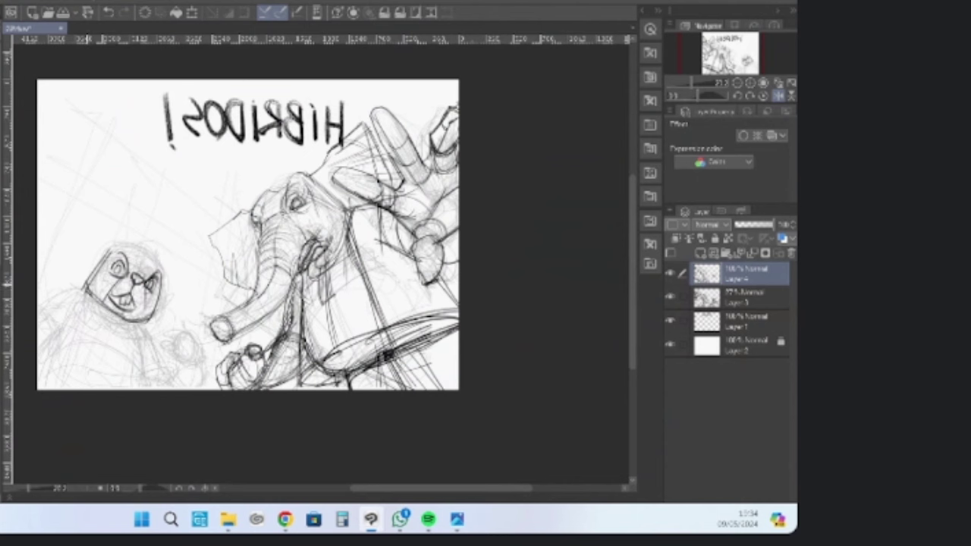
pyautogui.moveTo(86, 287); pyautogui.dragTo(133, 319)
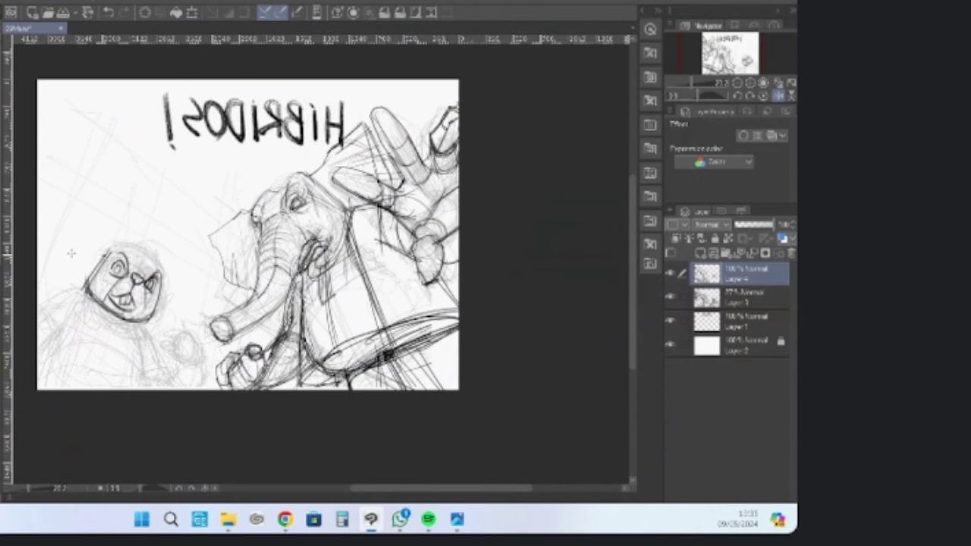
# Draw the sides and top of the second creature's head with a small tuft of hair on the crown
pyautogui.moveTo(104, 241); pyautogui.dragTo(111, 251)
pyautogui.moveTo(103, 244); pyautogui.dragTo(92, 271)
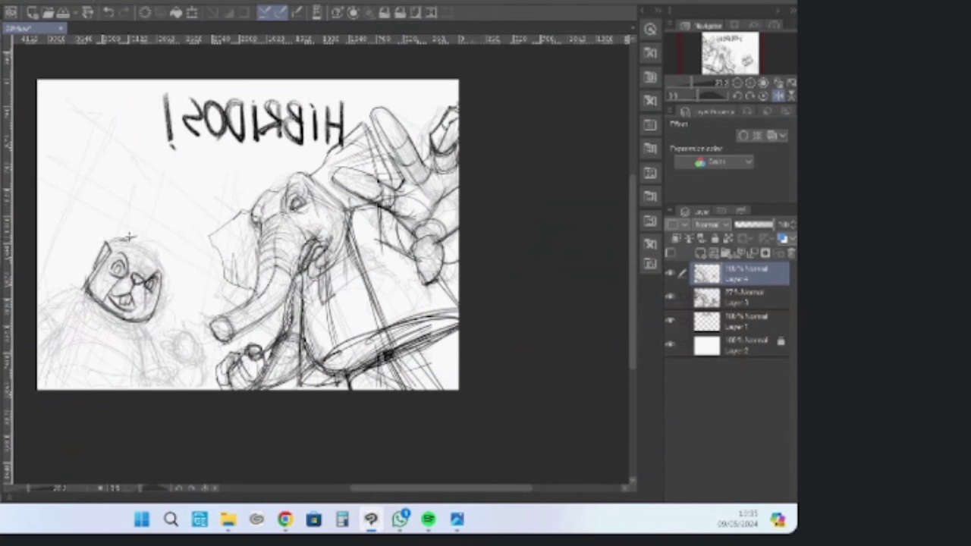
pyautogui.moveTo(129, 237)
pyautogui.mouseDown()
pyautogui.moveTo(145, 228)
pyautogui.moveTo(171, 261)
pyautogui.moveTo(160, 300)
pyautogui.mouseUp()
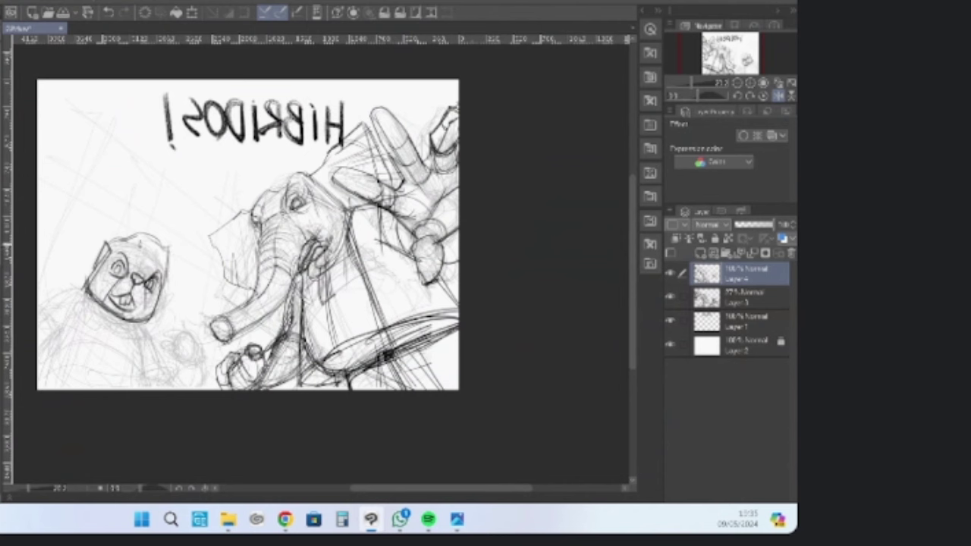
pyautogui.moveTo(138, 243)
pyautogui.mouseDown()
pyautogui.moveTo(155, 232)
pyautogui.moveTo(161, 252)
pyautogui.moveTo(151, 233)
pyautogui.moveTo(141, 253)
pyautogui.moveTo(155, 250)
pyautogui.moveTo(156, 230)
pyautogui.mouseUp()
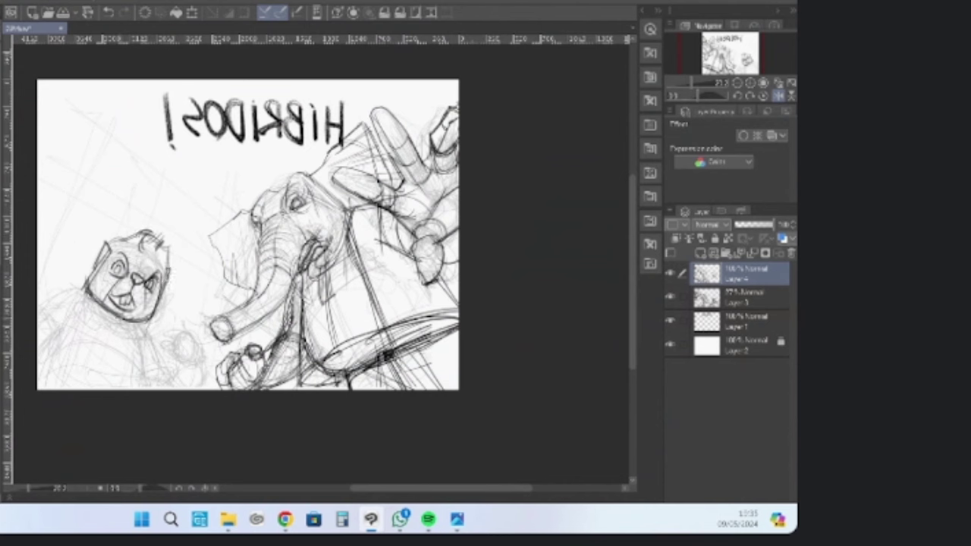
# Draw a knotted neckerchief with two hanging pointed tails beneath the second creature's chin
pyautogui.moveTo(117, 313)
pyautogui.mouseDown()
pyautogui.moveTo(110, 321)
pyautogui.moveTo(119, 330)
pyautogui.moveTo(125, 319)
pyautogui.moveTo(117, 329)
pyautogui.moveTo(127, 321)
pyautogui.moveTo(126, 333)
pyautogui.mouseUp()
pyautogui.moveTo(114, 336)
pyautogui.mouseDown()
pyautogui.moveTo(117, 357)
pyautogui.moveTo(103, 348)
pyautogui.moveTo(111, 355)
pyautogui.moveTo(119, 333)
pyautogui.moveTo(96, 348)
pyautogui.moveTo(101, 379)
pyautogui.moveTo(118, 338)
pyautogui.moveTo(133, 351)
pyautogui.moveTo(121, 354)
pyautogui.moveTo(127, 380)
pyautogui.mouseUp()
pyautogui.hotkey('ctrl', 'z')
pyautogui.hotkey('ctrl', 'z')
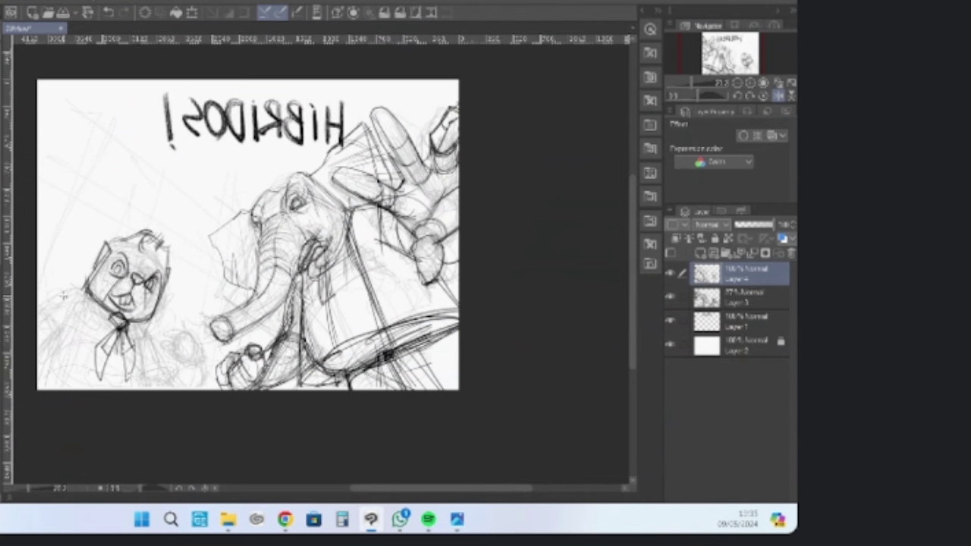
# Draw the second creature's shoulders, the upper arm at the canvas edge and the side of its torso
pyautogui.moveTo(70, 281); pyautogui.dragTo(80, 330)
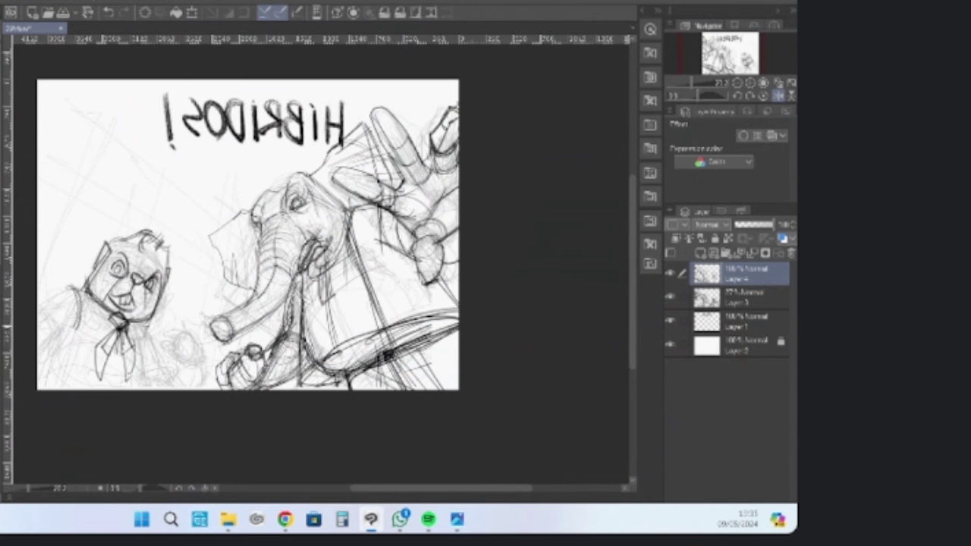
pyautogui.moveTo(145, 322); pyautogui.dragTo(153, 348)
pyautogui.moveTo(40, 312)
pyautogui.mouseDown()
pyautogui.moveTo(58, 322)
pyautogui.moveTo(51, 346)
pyautogui.moveTo(74, 288)
pyautogui.mouseUp()
pyautogui.moveTo(38, 309)
pyautogui.mouseDown()
pyautogui.moveTo(77, 289)
pyautogui.moveTo(54, 350)
pyautogui.mouseUp()
pyautogui.moveTo(81, 306)
pyautogui.mouseDown()
pyautogui.moveTo(38, 371)
pyautogui.moveTo(77, 333)
pyautogui.moveTo(103, 330)
pyautogui.moveTo(156, 384)
pyautogui.mouseUp()
pyautogui.moveTo(131, 343); pyautogui.dragTo(154, 377)
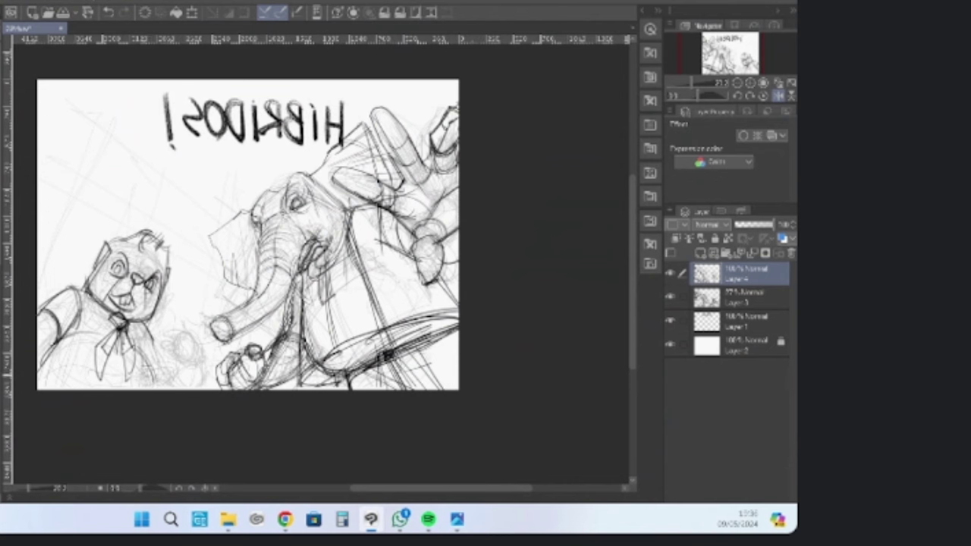
# Draw the second creature's other arm and its hand with an upright digit, curled fingers and a rounded wrist
pyautogui.moveTo(140, 321); pyautogui.dragTo(151, 361)
pyautogui.moveTo(151, 338)
pyautogui.mouseDown()
pyautogui.moveTo(163, 358)
pyautogui.moveTo(148, 364)
pyautogui.mouseUp()
pyautogui.moveTo(180, 312)
pyautogui.mouseDown()
pyautogui.moveTo(181, 340)
pyautogui.moveTo(185, 317)
pyautogui.moveTo(198, 344)
pyautogui.moveTo(162, 345)
pyautogui.mouseUp()
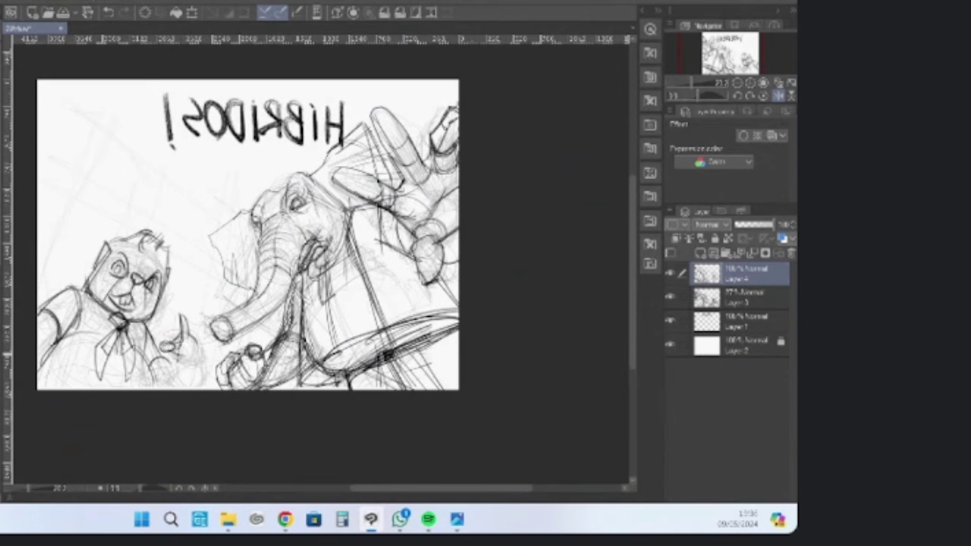
pyautogui.moveTo(190, 334); pyautogui.dragTo(196, 348)
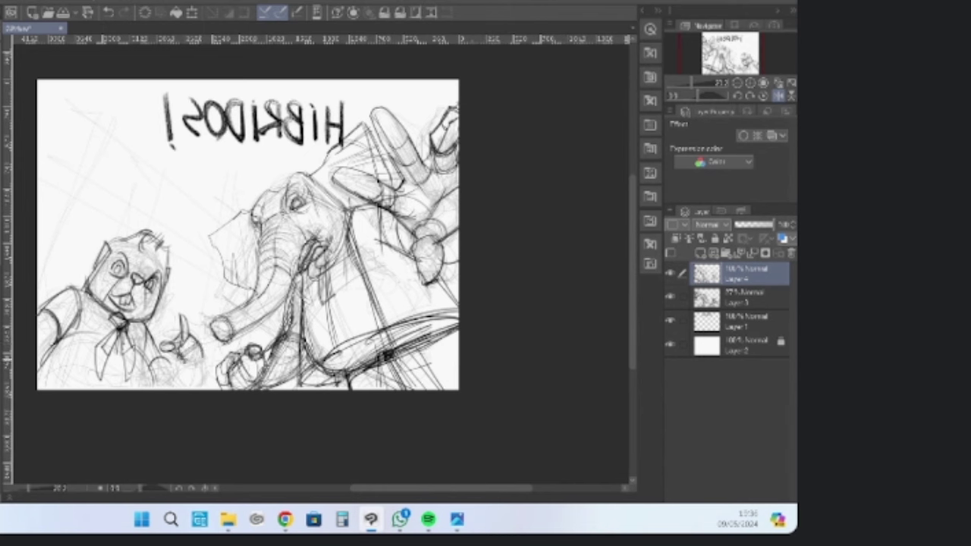
pyautogui.moveTo(180, 365)
pyautogui.mouseDown()
pyautogui.moveTo(200, 372)
pyautogui.moveTo(203, 358)
pyautogui.moveTo(165, 394)
pyautogui.moveTo(191, 392)
pyautogui.moveTo(168, 375)
pyautogui.moveTo(182, 389)
pyautogui.mouseUp()
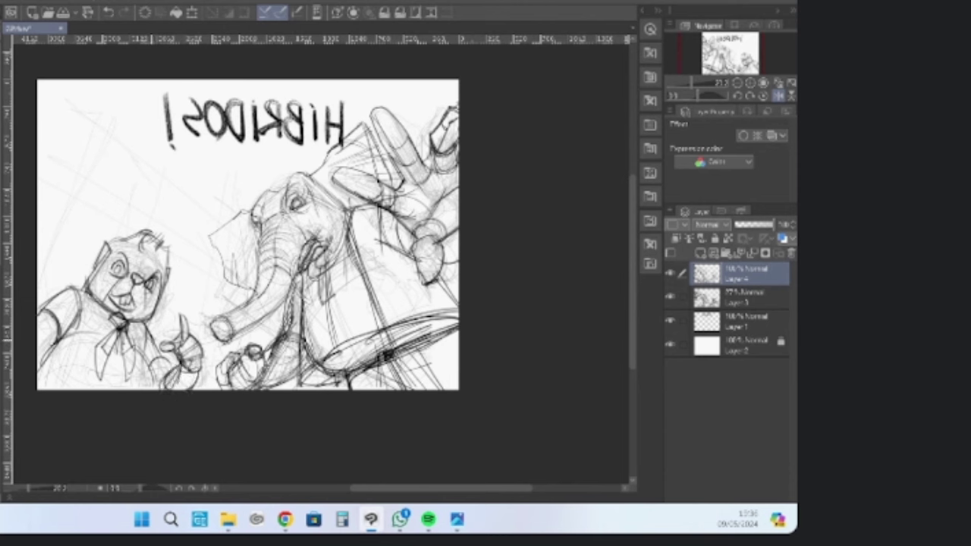
pyautogui.moveTo(167, 337)
pyautogui.mouseDown()
pyautogui.moveTo(150, 371)
pyautogui.moveTo(155, 389)
pyautogui.mouseUp()
pyautogui.moveTo(171, 353); pyautogui.dragTo(147, 369)
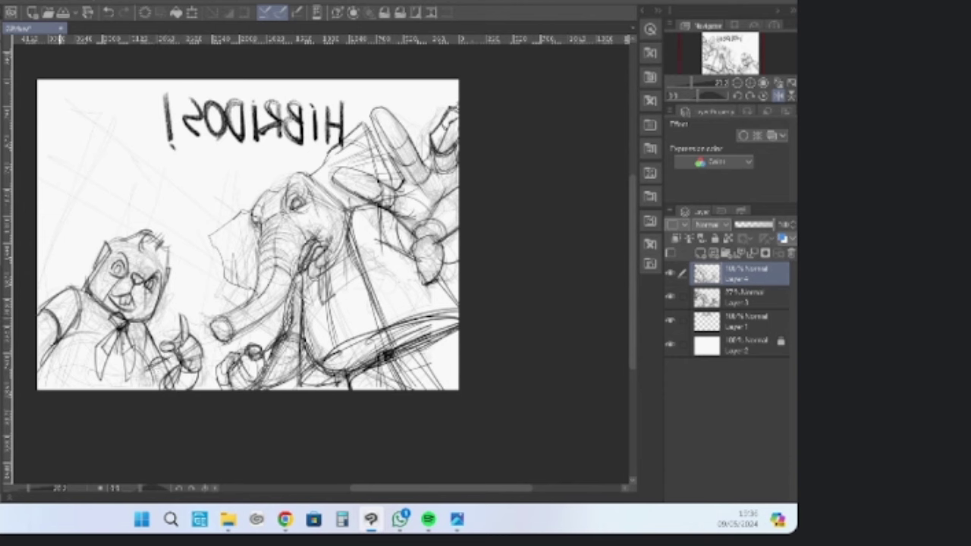
# Reinforce the second creature's shoulder and torso side lines, and add a broad curve across its chest
pyautogui.moveTo(35, 307)
pyautogui.mouseDown()
pyautogui.moveTo(53, 356)
pyautogui.moveTo(60, 342)
pyautogui.mouseUp()
pyautogui.moveTo(64, 281)
pyautogui.mouseDown()
pyautogui.moveTo(73, 326)
pyautogui.moveTo(104, 284)
pyautogui.mouseUp()
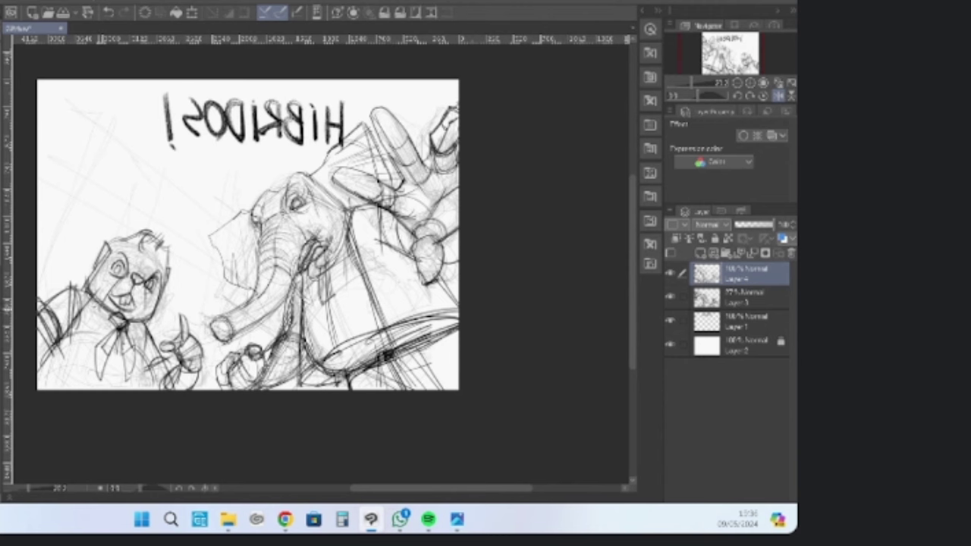
pyautogui.moveTo(152, 327)
pyautogui.mouseDown()
pyautogui.moveTo(144, 356)
pyautogui.moveTo(144, 330)
pyautogui.moveTo(157, 394)
pyautogui.mouseUp()
pyautogui.moveTo(153, 349); pyautogui.dragTo(144, 395)
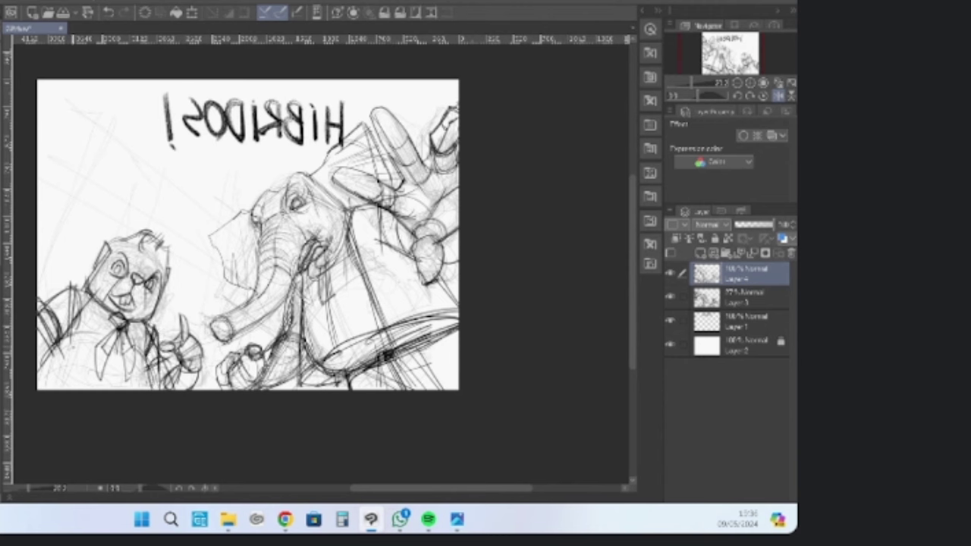
pyautogui.moveTo(45, 357)
pyautogui.mouseDown()
pyautogui.moveTo(146, 341)
pyautogui.moveTo(148, 387)
pyautogui.mouseUp()
pyautogui.moveTo(48, 359)
pyautogui.mouseDown()
pyautogui.moveTo(144, 343)
pyautogui.moveTo(144, 387)
pyautogui.mouseUp()
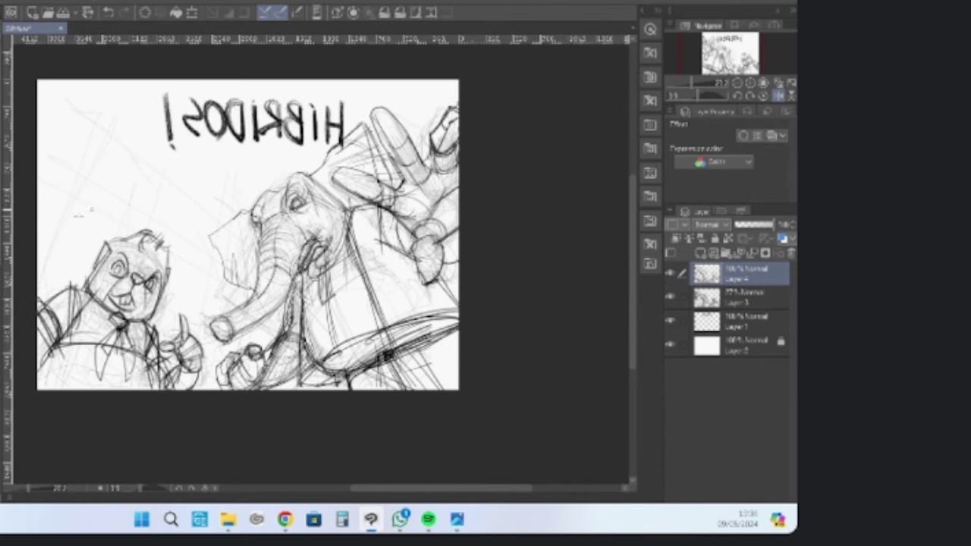
# Draw long diagonal background lines above the second creature and toward the elephant's head
pyautogui.moveTo(43, 263); pyautogui.dragTo(94, 164)
pyautogui.moveTo(39, 258)
pyautogui.mouseDown()
pyautogui.moveTo(118, 131)
pyautogui.moveTo(206, 220)
pyautogui.mouseUp()
pyautogui.moveTo(93, 108); pyautogui.dragTo(241, 217)
pyautogui.moveTo(96, 79); pyautogui.dragTo(253, 200)
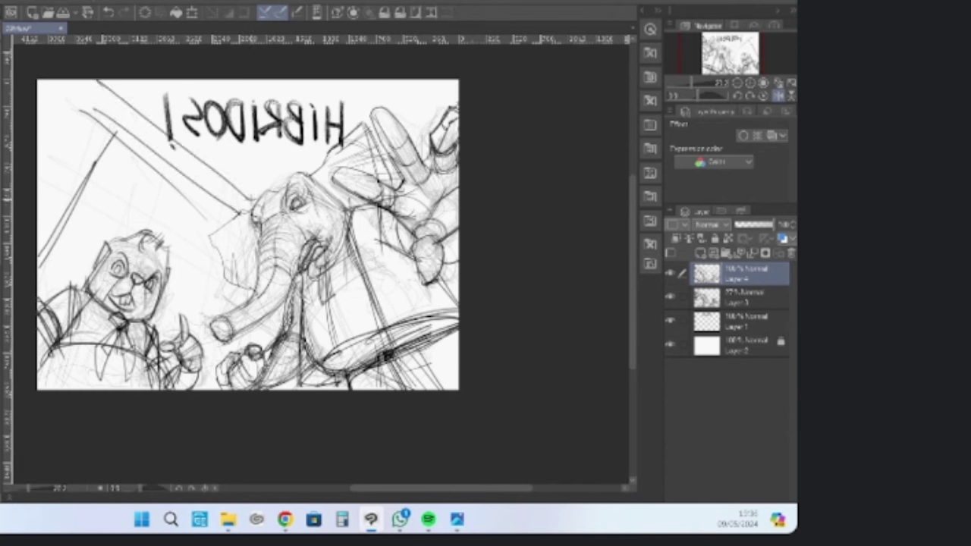
pyautogui.moveTo(215, 158); pyautogui.dragTo(267, 190)
pyautogui.moveTo(209, 196)
pyautogui.mouseDown()
pyautogui.moveTo(255, 165)
pyautogui.moveTo(189, 200)
pyautogui.mouseUp()
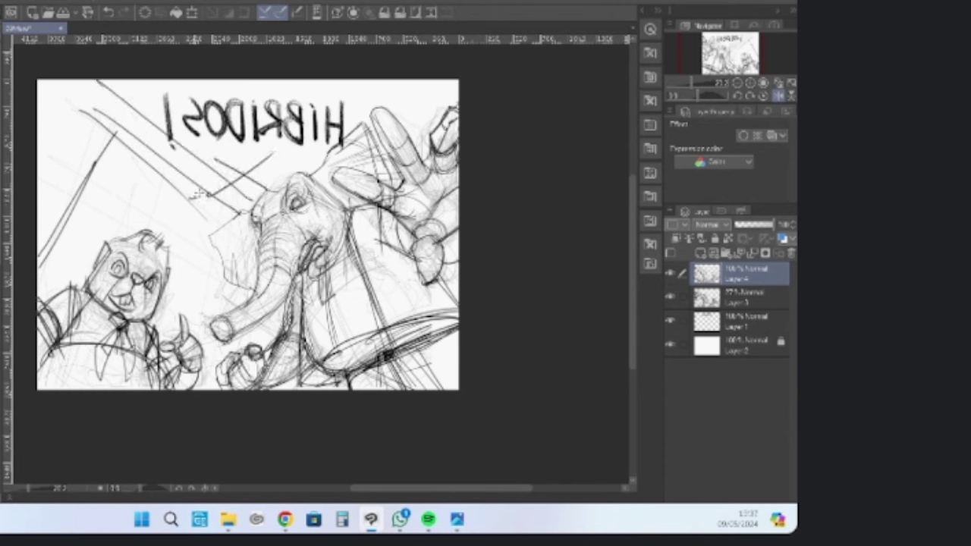
# Add crossing diagonal background lines from the canvas's upper edge through the title area
pyautogui.moveTo(367, 79)
pyautogui.mouseDown()
pyautogui.moveTo(191, 198)
pyautogui.moveTo(311, 100)
pyautogui.mouseUp()
pyautogui.moveTo(138, 79); pyautogui.dragTo(244, 152)
pyautogui.moveTo(215, 85)
pyautogui.mouseDown()
pyautogui.moveTo(147, 260)
pyautogui.moveTo(123, 232)
pyautogui.mouseUp()
pyautogui.moveTo(158, 80)
pyautogui.mouseDown()
pyautogui.moveTo(37, 276)
pyautogui.moveTo(35, 192)
pyautogui.mouseUp()
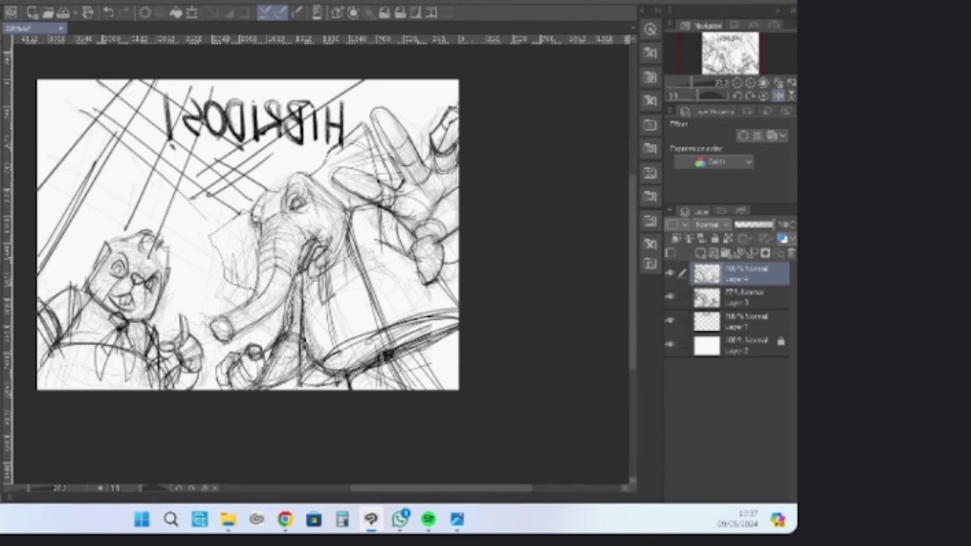
# Draw a steep slanted dividing line from the title down to the second creature's raised hand, between both figures
pyautogui.moveTo(242, 94); pyautogui.dragTo(182, 372)
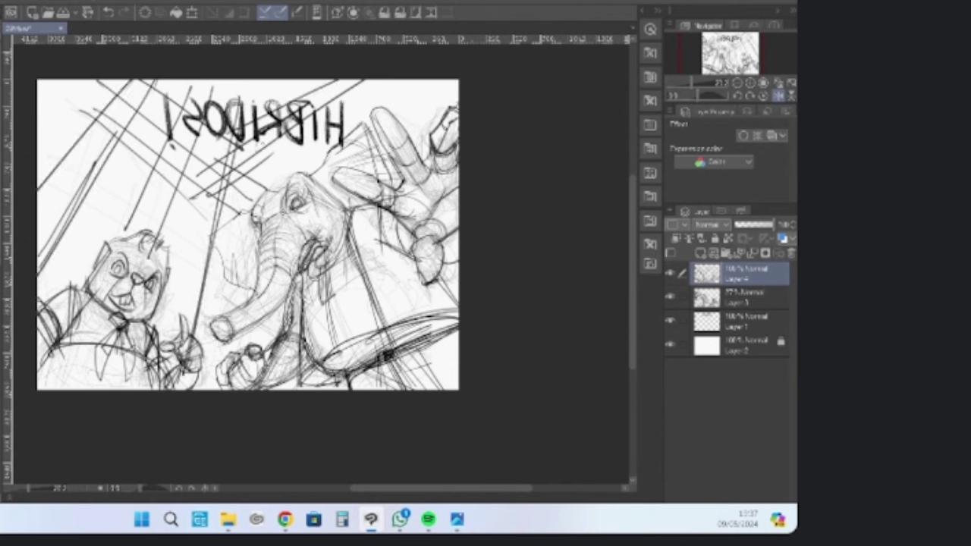
pyautogui.moveTo(232, 130); pyautogui.dragTo(196, 307)
pyautogui.moveTo(229, 278); pyautogui.dragTo(192, 319)
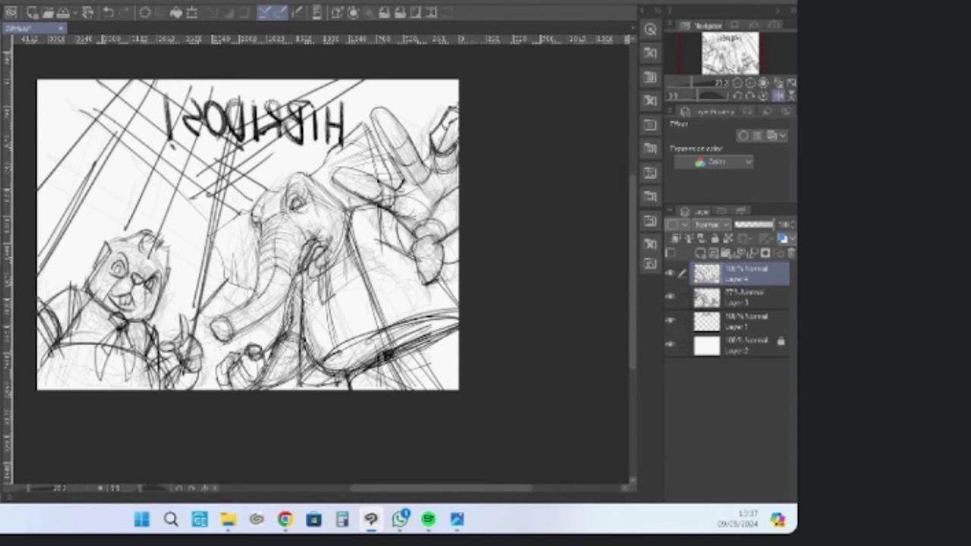
pyautogui.moveTo(230, 127); pyautogui.dragTo(192, 321)
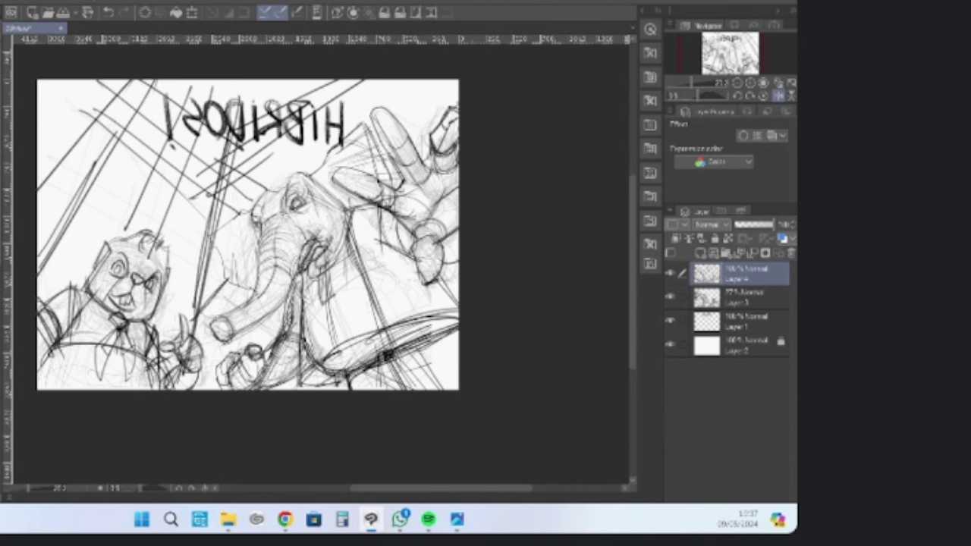
# Lasso the background around the elephant figure, bounded by the slanted dividing line, and fill it with light gray
pyautogui.moveTo(226, 280)
pyautogui.mouseDown()
pyautogui.moveTo(324, 166)
pyautogui.moveTo(259, 200)
pyautogui.mouseUp()
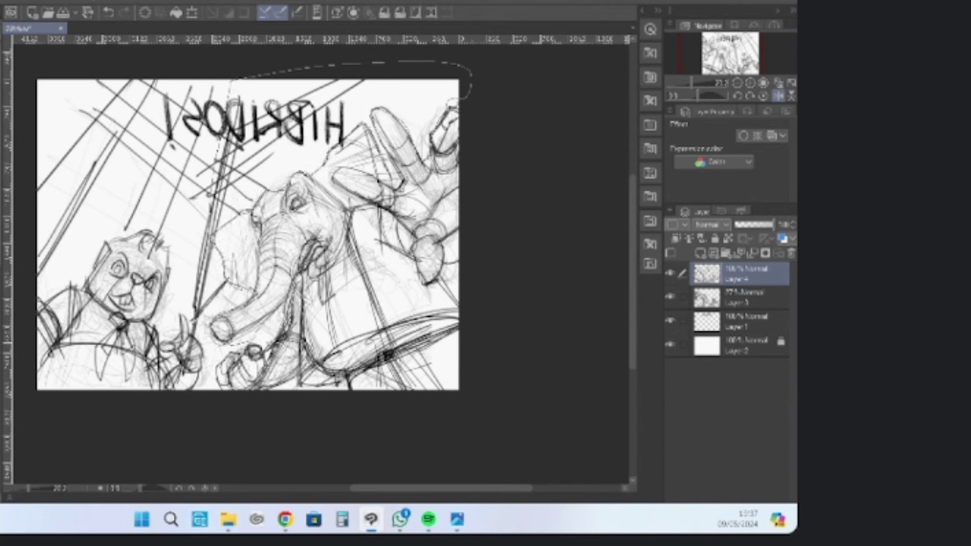
pyautogui.moveTo(252, 348)
pyautogui.mouseDown()
pyautogui.moveTo(217, 364)
pyautogui.moveTo(228, 392)
pyautogui.moveTo(267, 398)
pyautogui.moveTo(275, 387)
pyautogui.moveTo(190, 391)
pyautogui.moveTo(194, 326)
pyautogui.mouseUp()
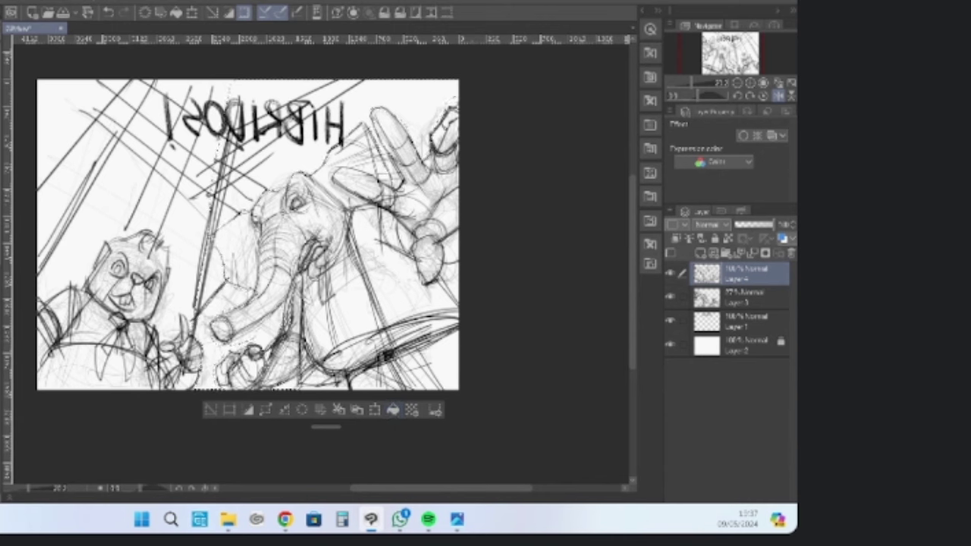
pyautogui.click(392, 409)
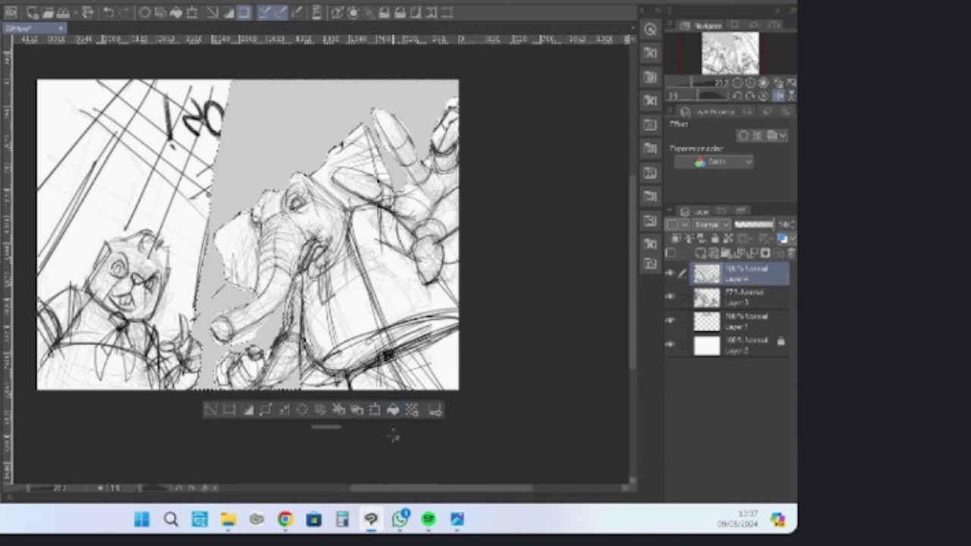
# Set the refined sketch layer's blending mode to Multiply and clear the selection around the elephant's background
pyautogui.click(706, 225)
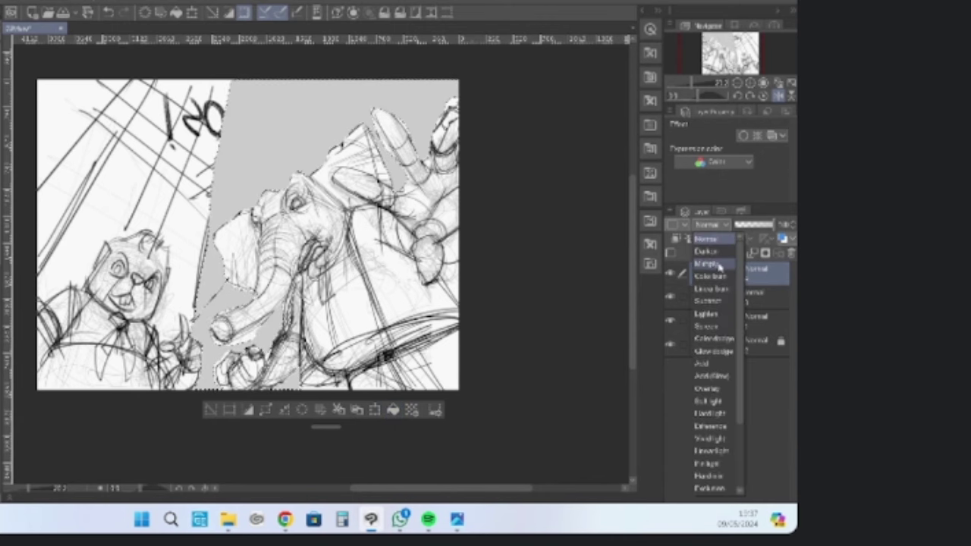
pyautogui.click(707, 263)
pyautogui.hotkey('ctrl', 'd')
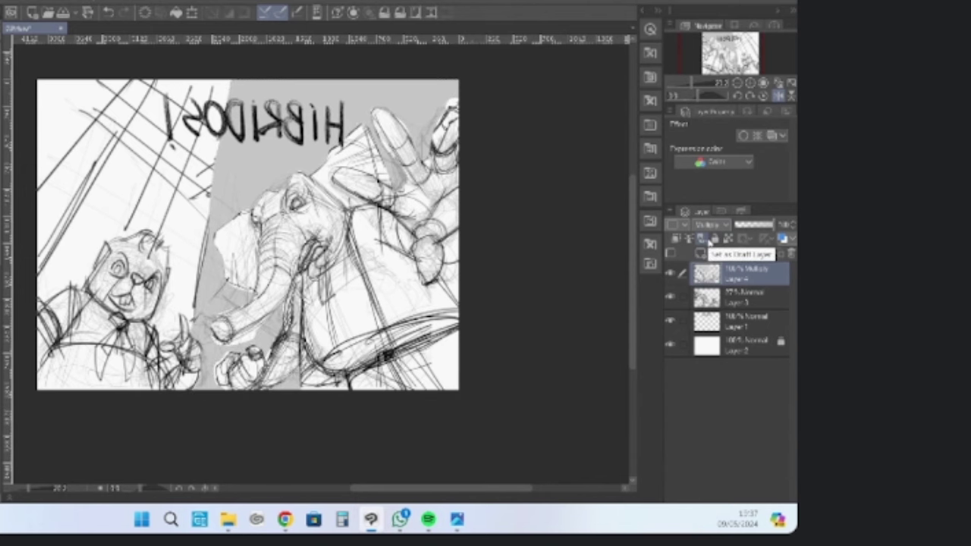
# Flip the canvas view horizontally so the title reads the right way round, and recenter the artwork
pyautogui.click(743, 302)
pyautogui.click(739, 325)
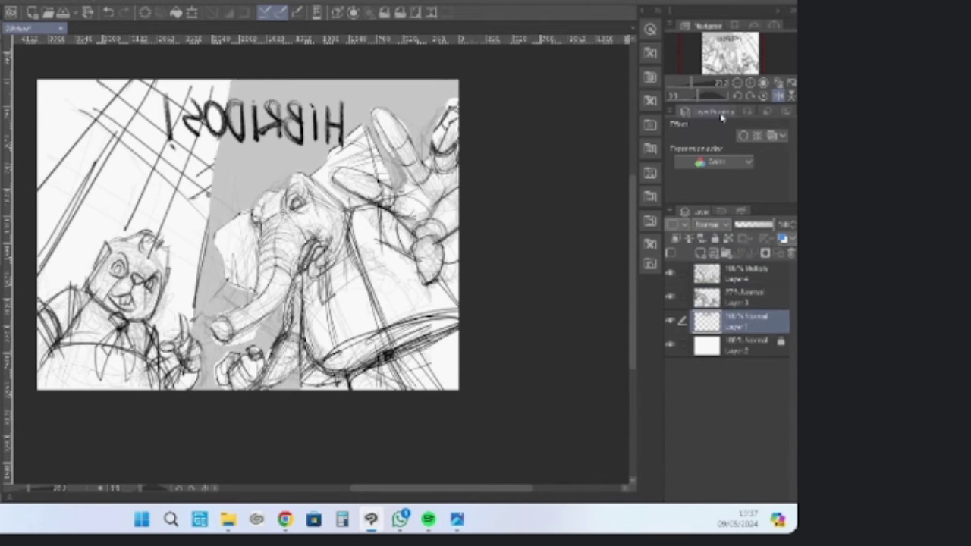
pyautogui.click(777, 96)
pyautogui.moveTo(491, 202); pyautogui.dragTo(416, 231)
pyautogui.click(754, 292)
pyautogui.click(750, 271)
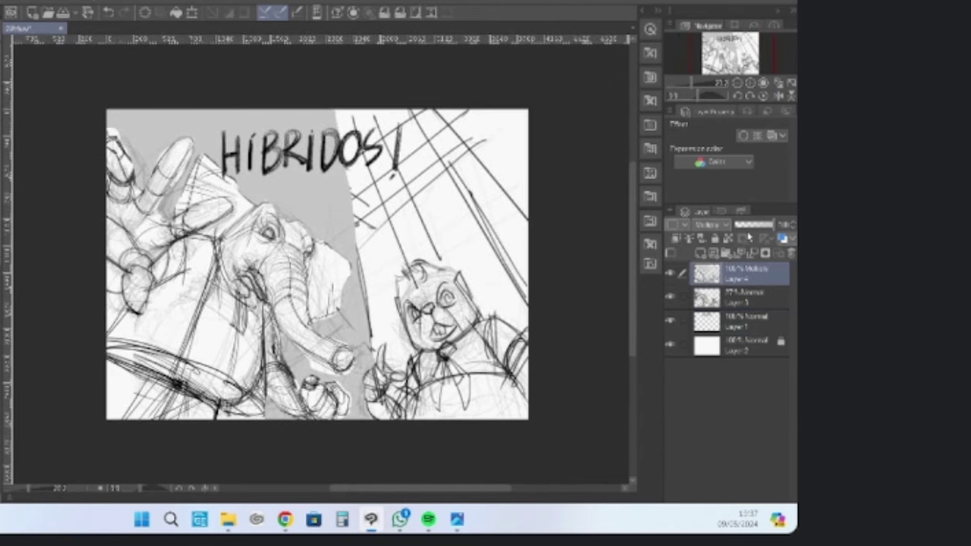
pyautogui.moveTo(761, 228)
pyautogui.mouseDown()
pyautogui.moveTo(751, 227)
pyautogui.moveTo(780, 231)
pyautogui.mouseUp()
# Start transforming the title layer and move the "HÍBRIDOS!" lettering over the white area above the second creature
pyautogui.click(738, 300)
pyautogui.click(736, 316)
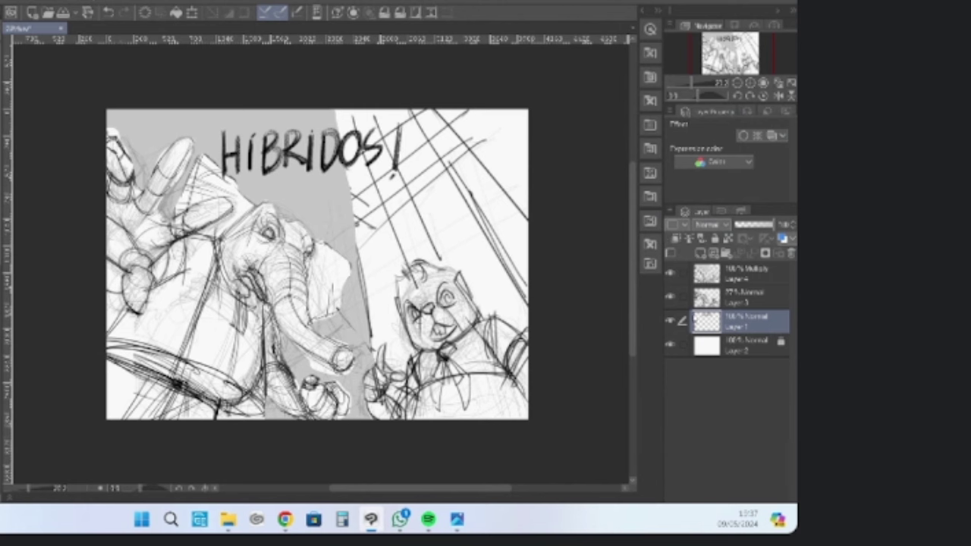
pyautogui.hotkey('ctrl', 't')
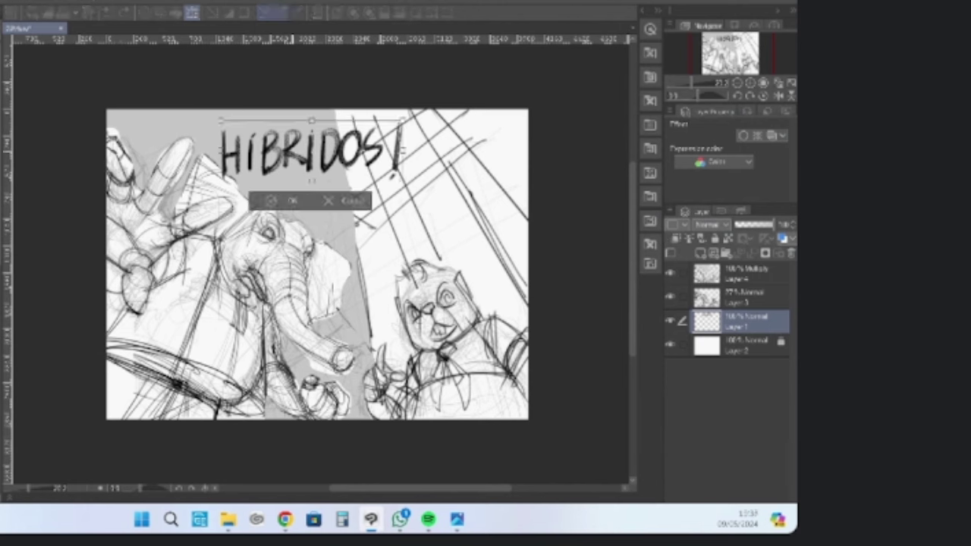
pyautogui.moveTo(294, 158); pyautogui.dragTo(396, 208)
# Switch to Free Transform and distort the title's corners so the lettering rises steeply toward the canvas's upper right corner
pyautogui.rightClick(437, 192)
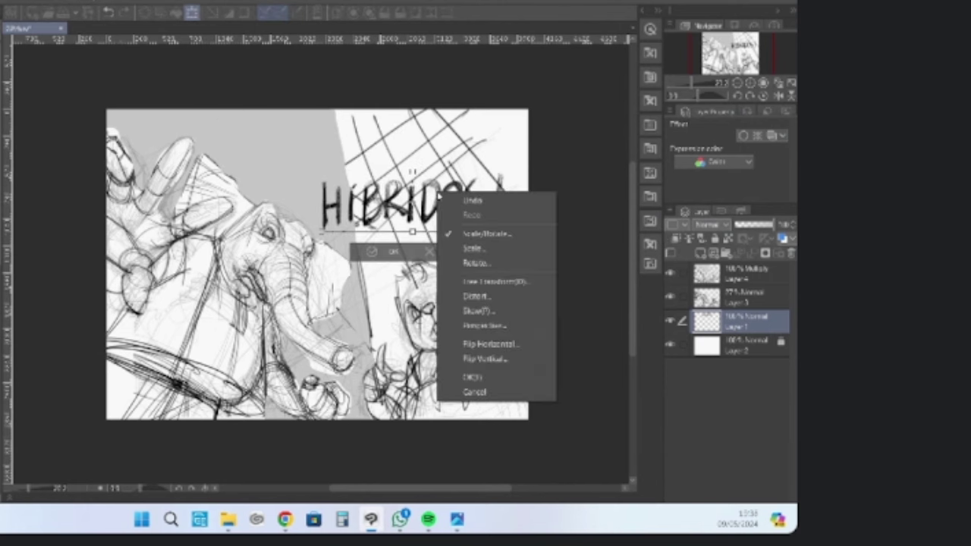
pyautogui.click(468, 281)
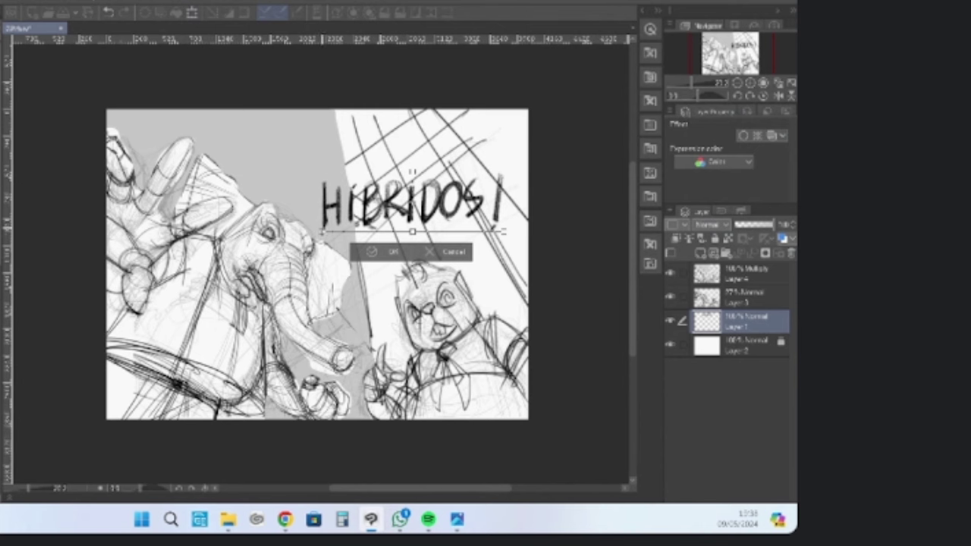
pyautogui.moveTo(322, 231); pyautogui.dragTo(357, 251)
pyautogui.moveTo(327, 179); pyautogui.dragTo(347, 185)
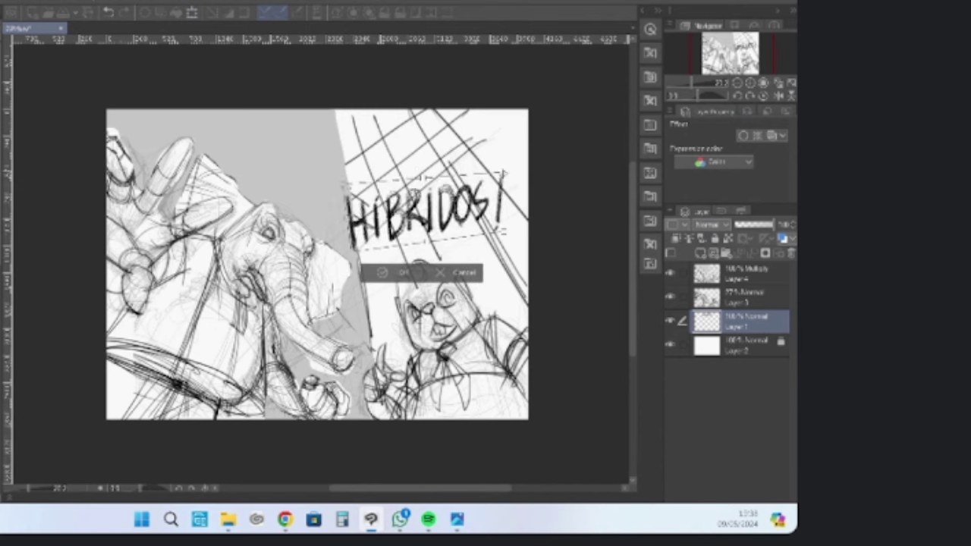
pyautogui.moveTo(503, 174); pyautogui.dragTo(482, 142)
pyautogui.moveTo(492, 187); pyautogui.dragTo(488, 162)
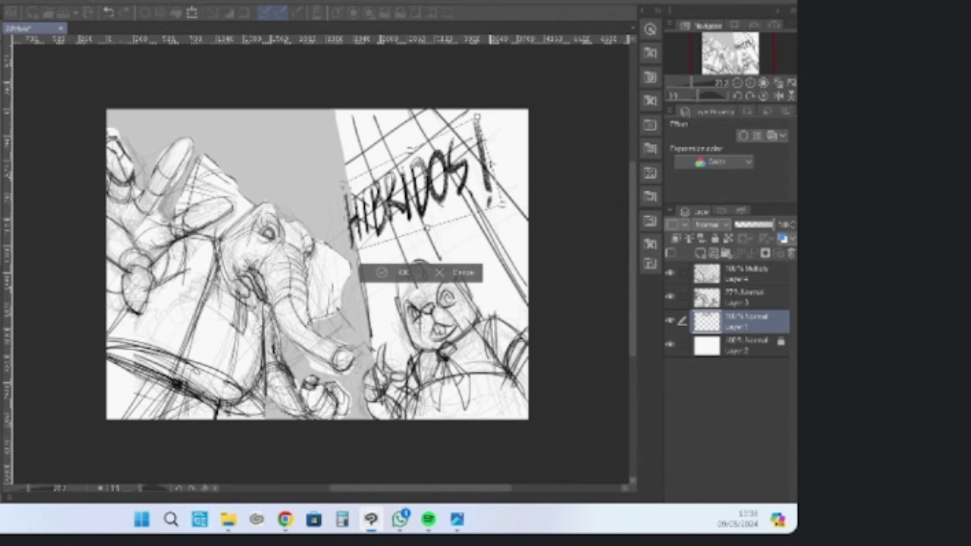
# Fine-tune the title's corners to follow the slanted divider and the background perspective, and apply the transformation
pyautogui.moveTo(358, 249); pyautogui.dragTo(362, 262)
pyautogui.moveTo(478, 117); pyautogui.dragTo(448, 130)
pyautogui.moveTo(502, 205); pyautogui.dragTo(514, 174)
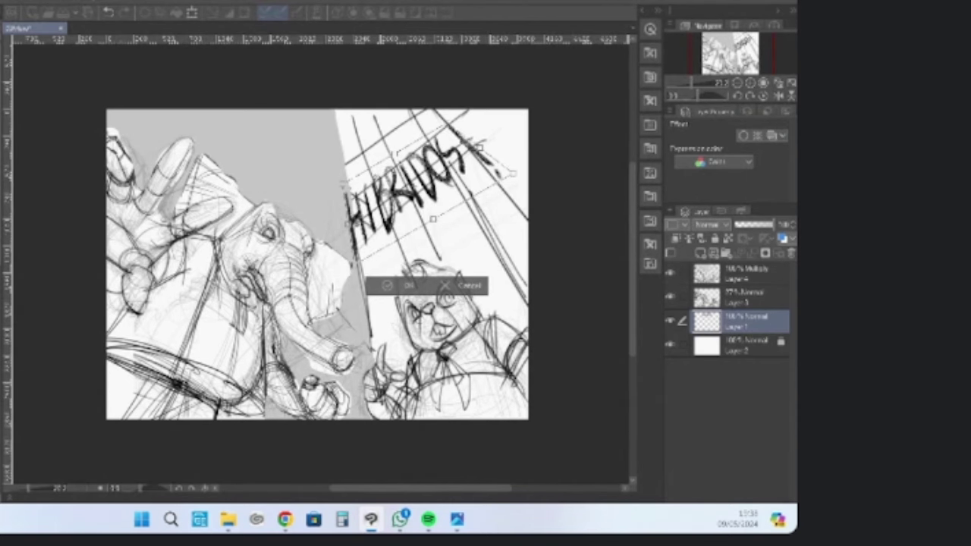
pyautogui.moveTo(448, 126); pyautogui.dragTo(458, 117)
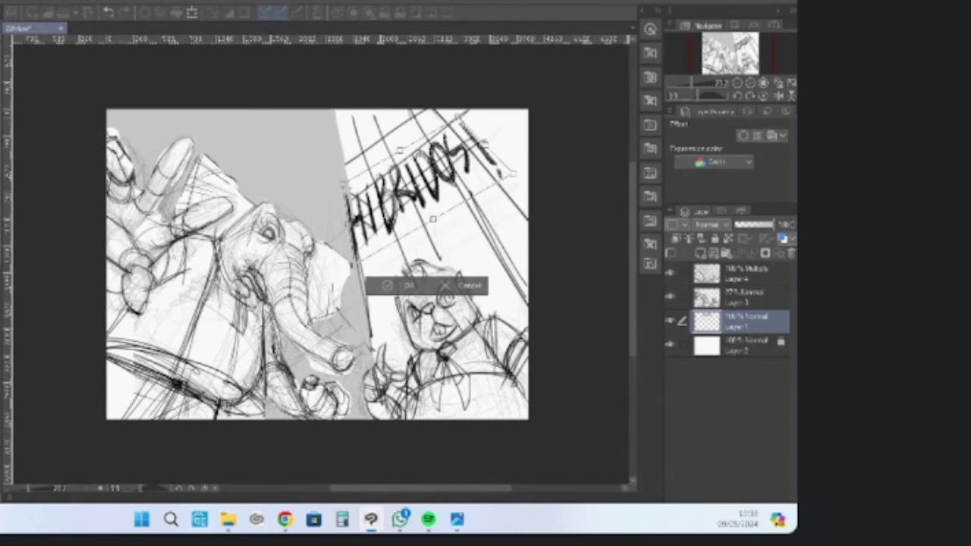
pyautogui.moveTo(353, 264); pyautogui.dragTo(367, 266)
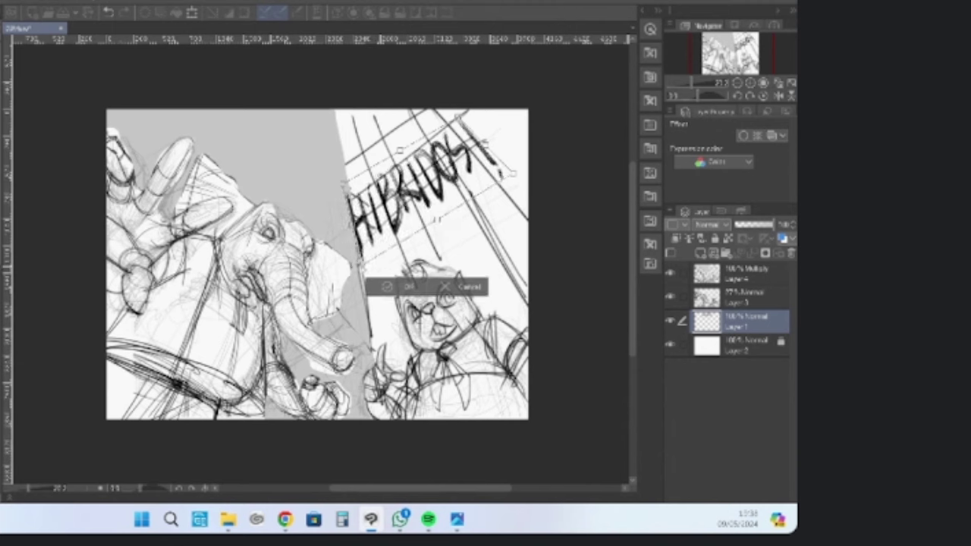
pyautogui.moveTo(387, 227); pyautogui.dragTo(393, 227)
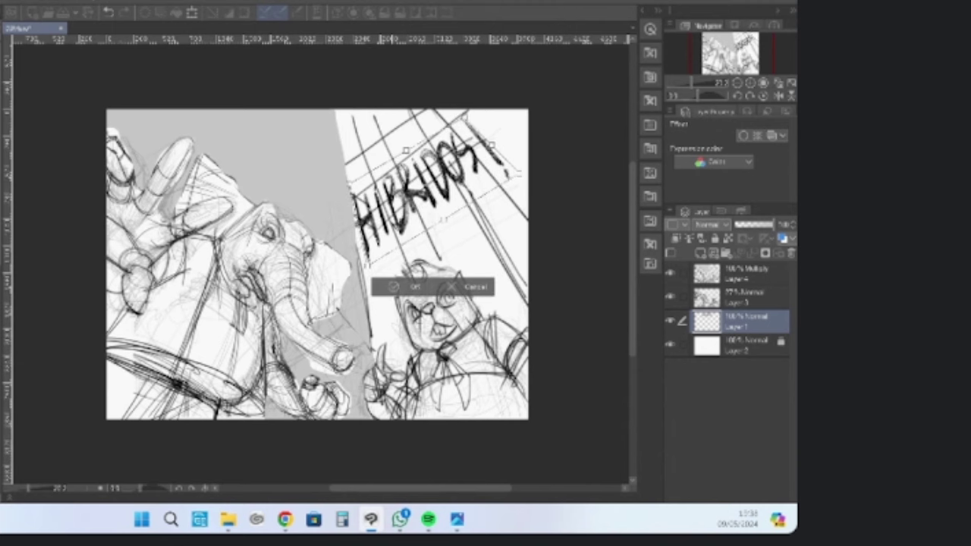
pyautogui.moveTo(464, 118); pyautogui.dragTo(465, 108)
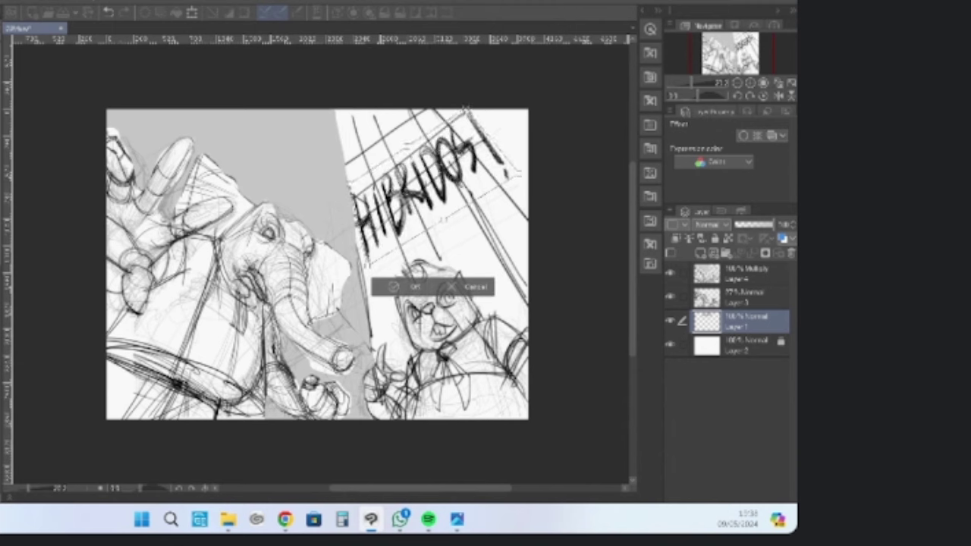
pyautogui.moveTo(351, 182); pyautogui.dragTo(352, 186)
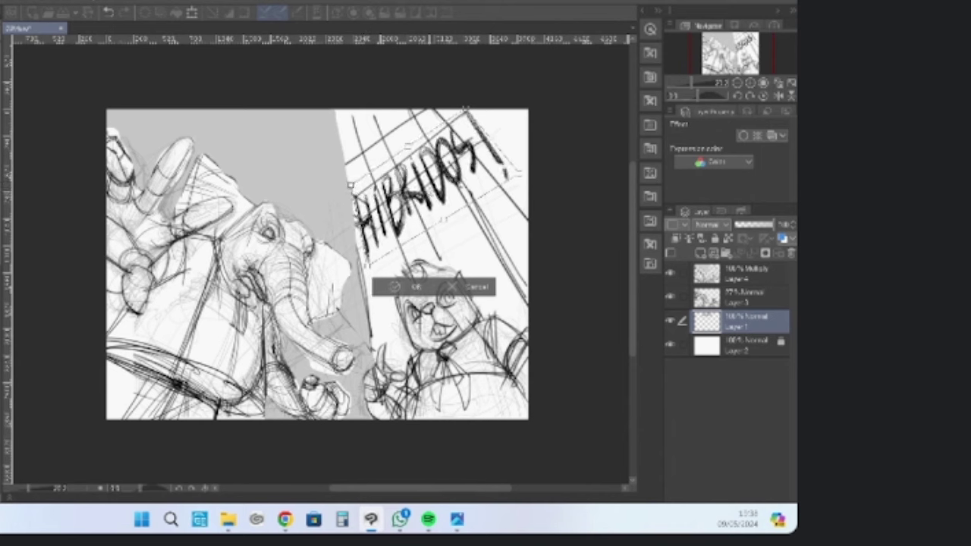
pyautogui.press('Return')
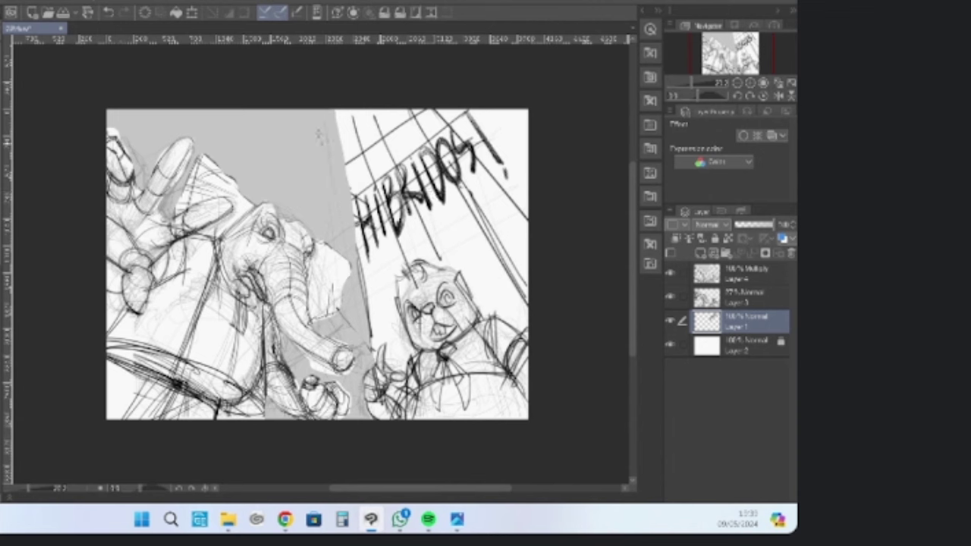
# On the refined sketch layer, draw diagonal perspective lines across the gray background, descending toward the slanted divider
pyautogui.hotkey('alt', ']')
pyautogui.hotkey('alt', ']')
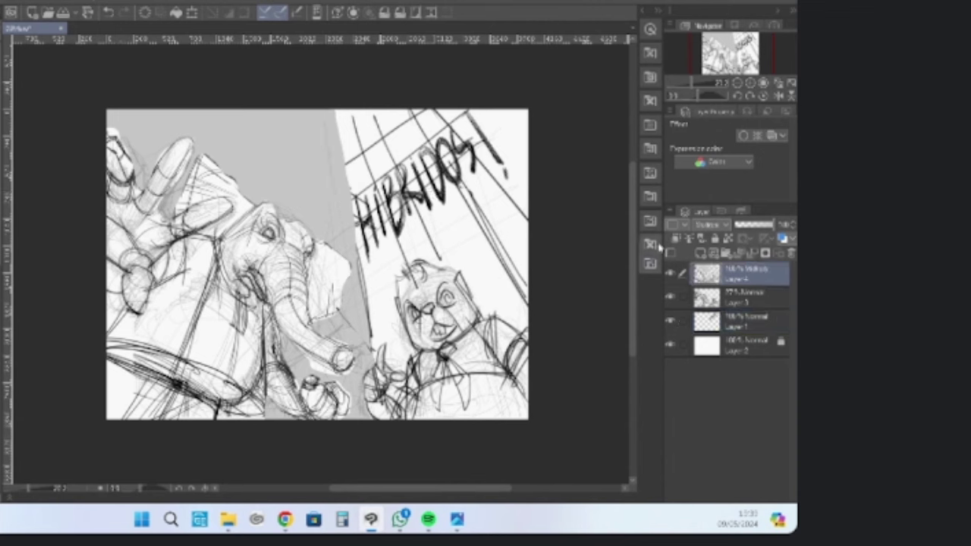
pyautogui.moveTo(324, 114)
pyautogui.mouseDown()
pyautogui.moveTo(338, 246)
pyautogui.moveTo(321, 162)
pyautogui.moveTo(334, 237)
pyautogui.mouseUp()
pyautogui.moveTo(131, 104)
pyautogui.mouseDown()
pyautogui.moveTo(324, 205)
pyautogui.moveTo(182, 124)
pyautogui.moveTo(325, 212)
pyautogui.mouseUp()
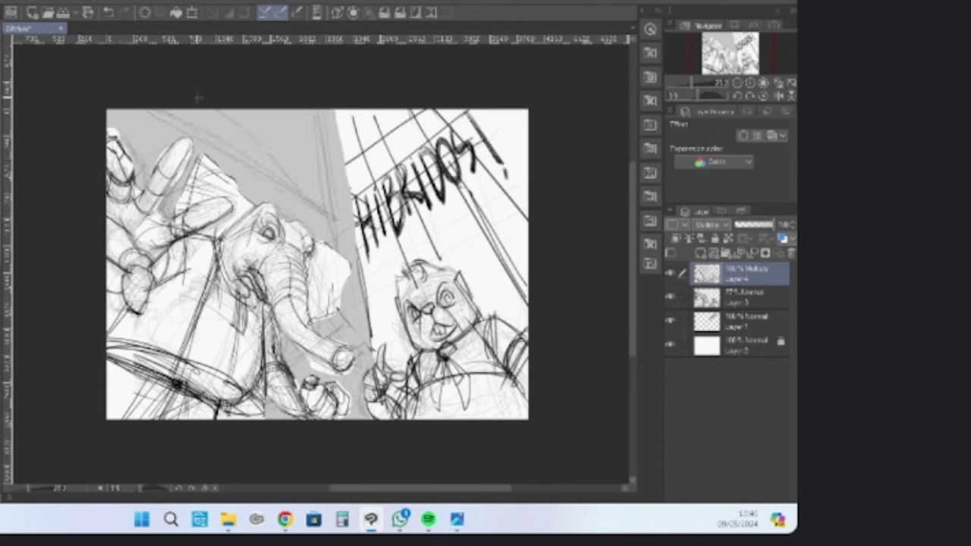
pyautogui.moveTo(198, 98); pyautogui.dragTo(329, 188)
pyautogui.moveTo(233, 105); pyautogui.dragTo(329, 168)
pyautogui.moveTo(262, 107); pyautogui.dragTo(326, 149)
# Draw steep crossing lines from the canvas's upper edge down to the elephant's head and raised hand
pyautogui.moveTo(295, 109); pyautogui.dragTo(282, 223)
pyautogui.moveTo(267, 109); pyautogui.dragTo(258, 195)
pyautogui.moveTo(248, 103); pyautogui.dragTo(237, 162)
pyautogui.moveTo(221, 109); pyautogui.dragTo(193, 160)
pyautogui.moveTo(163, 114); pyautogui.dragTo(123, 197)
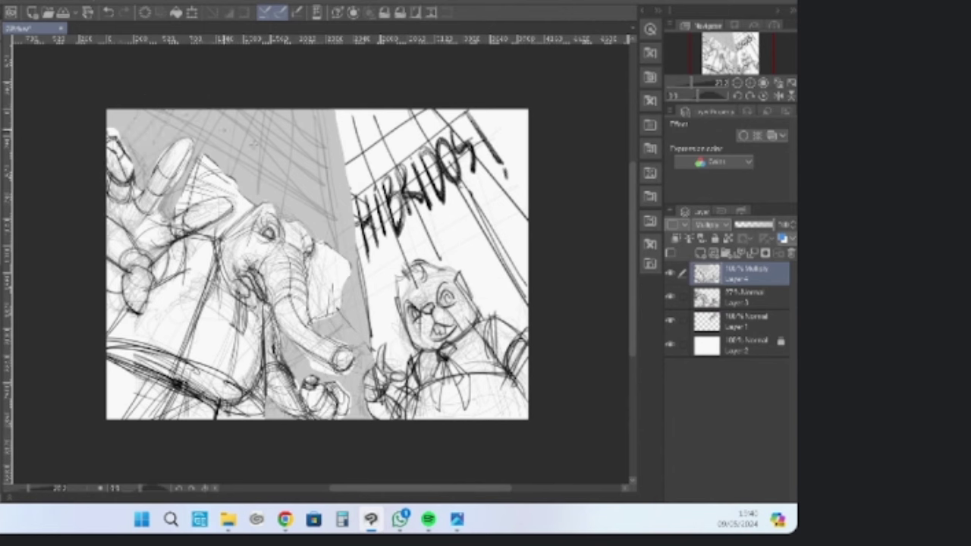
# Draw a long line beside the slanted divider and short diagonal strokes crossing it near the upper edge
pyautogui.moveTo(322, 110); pyautogui.dragTo(336, 324)
pyautogui.moveTo(406, 110)
pyautogui.mouseDown()
pyautogui.moveTo(344, 196)
pyautogui.moveTo(354, 176)
pyautogui.mouseUp()
pyautogui.moveTo(383, 109)
pyautogui.mouseDown()
pyautogui.moveTo(337, 208)
pyautogui.moveTo(334, 173)
pyautogui.mouseUp()
pyautogui.moveTo(355, 109); pyautogui.dragTo(316, 166)
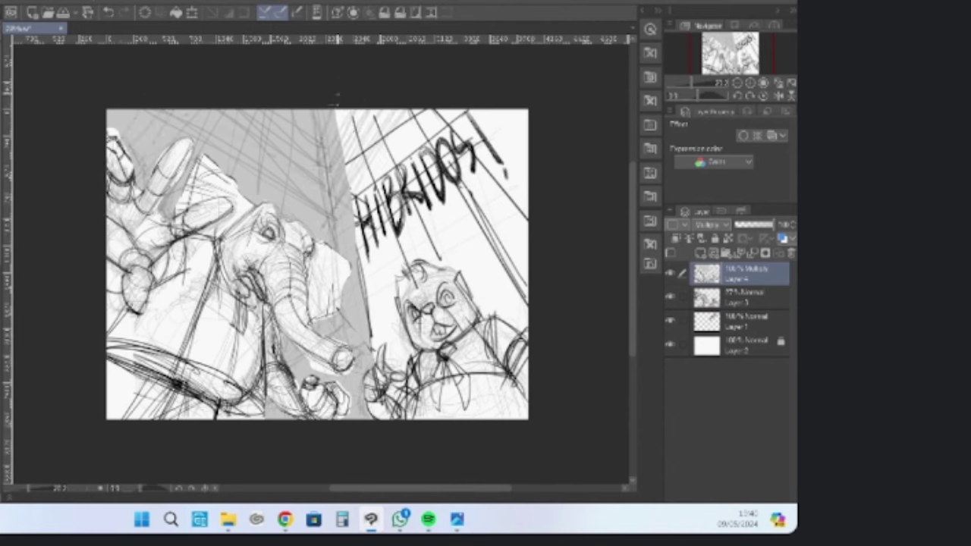
# Check the sketch layers by toggling their visibility, and merge the refined sketch layer into the rough sketch layer below it
pyautogui.click(742, 306)
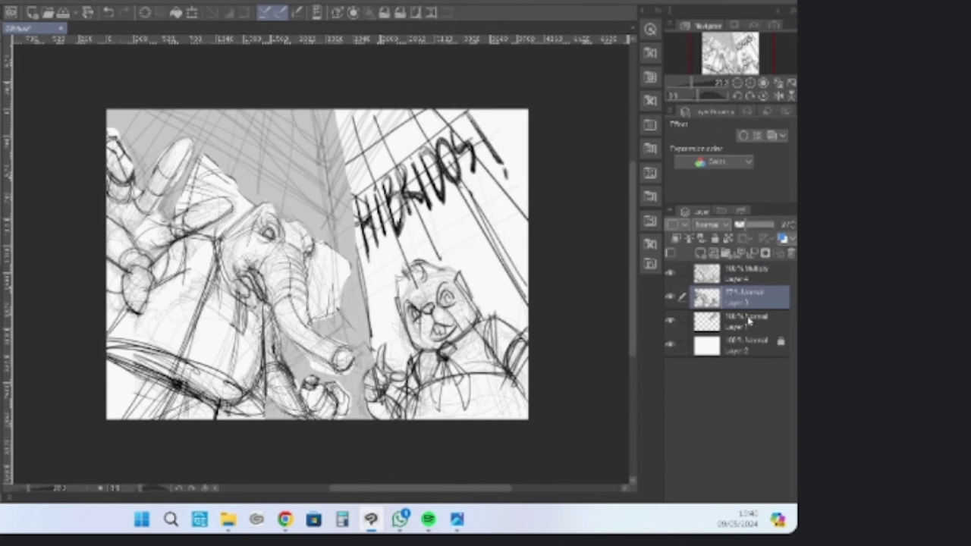
pyautogui.click(742, 282)
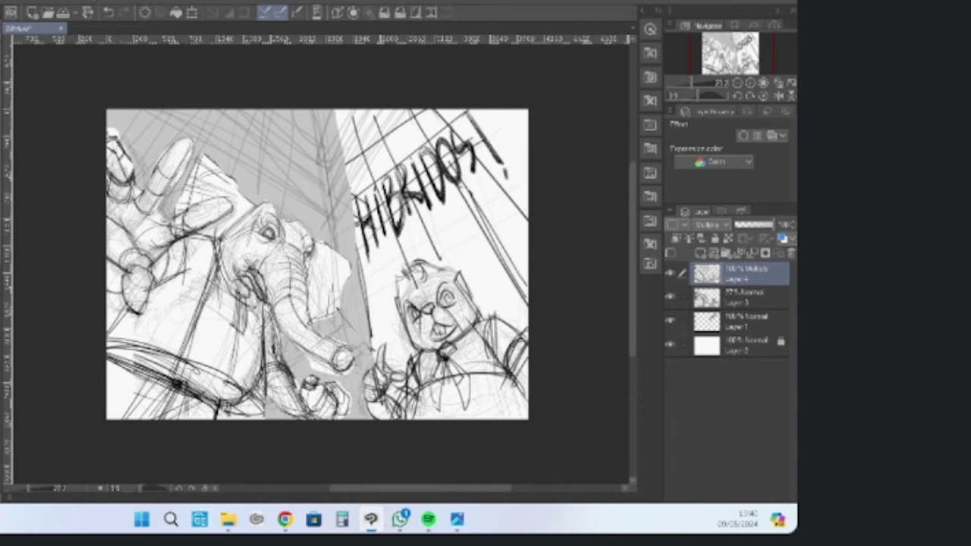
pyautogui.scroll(1, 311, 290)
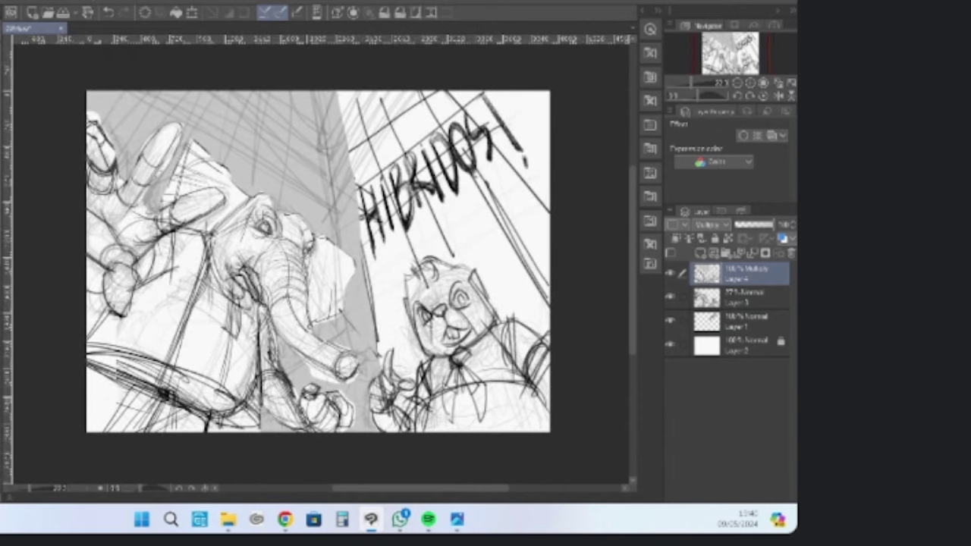
pyautogui.scroll(-1, 305, 286)
pyautogui.click(670, 274)
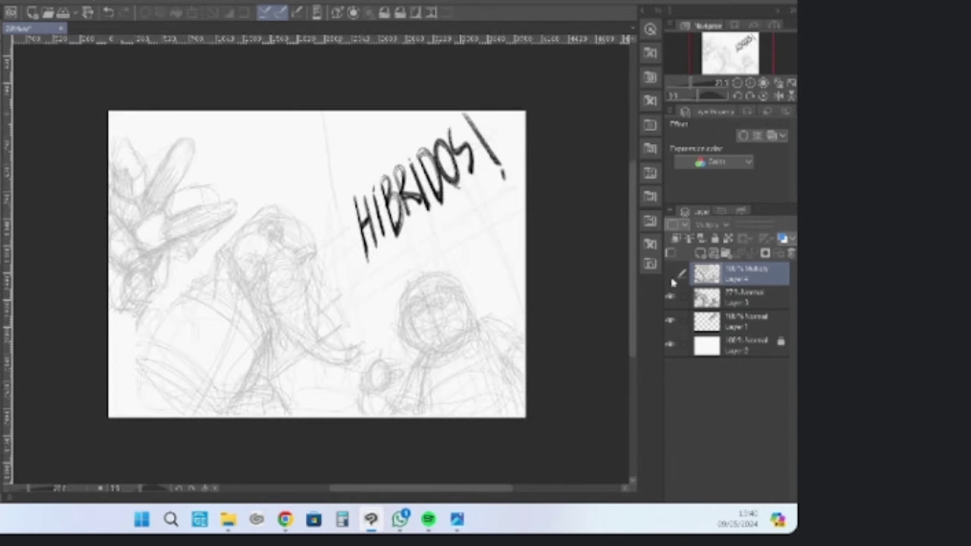
pyautogui.click(670, 274)
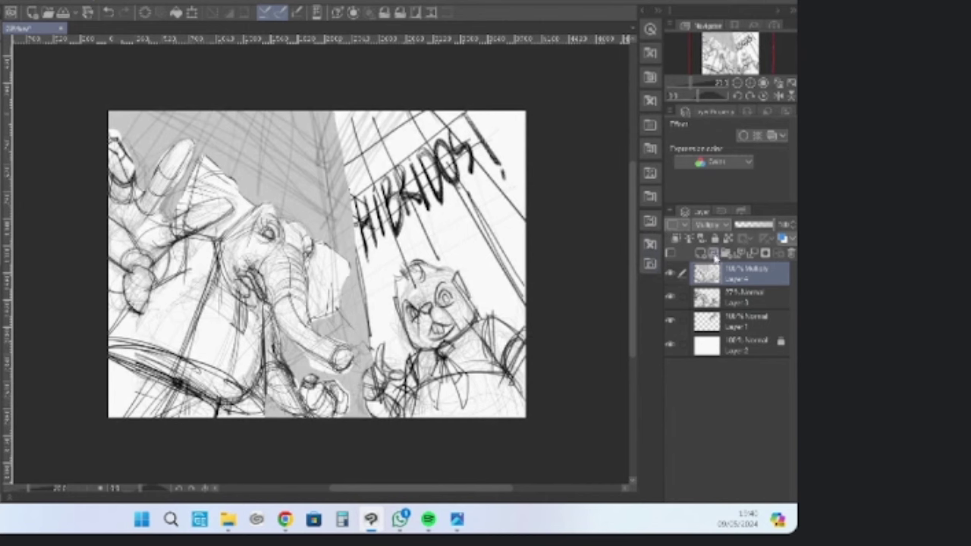
pyautogui.hotkey('ctrl', 'e')
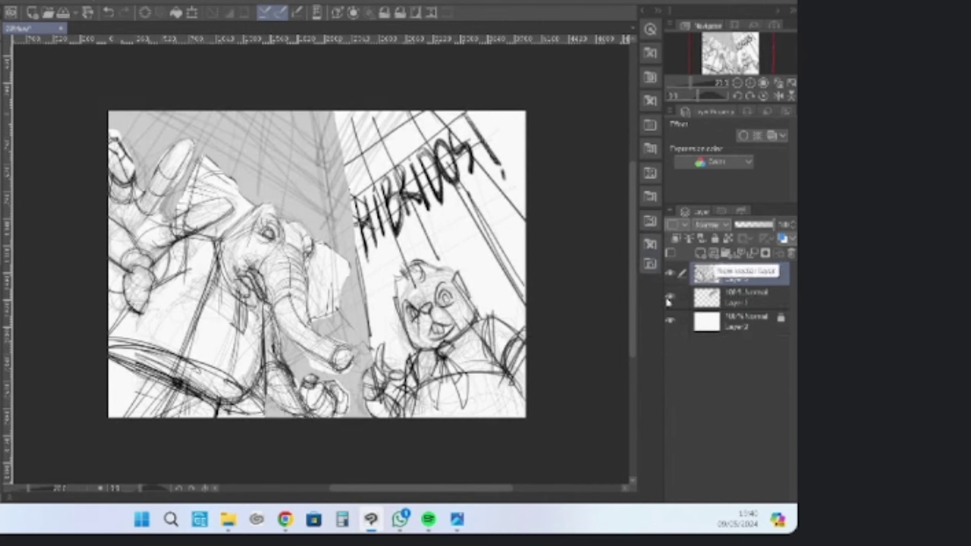
pyautogui.click(670, 297)
pyautogui.click(669, 298)
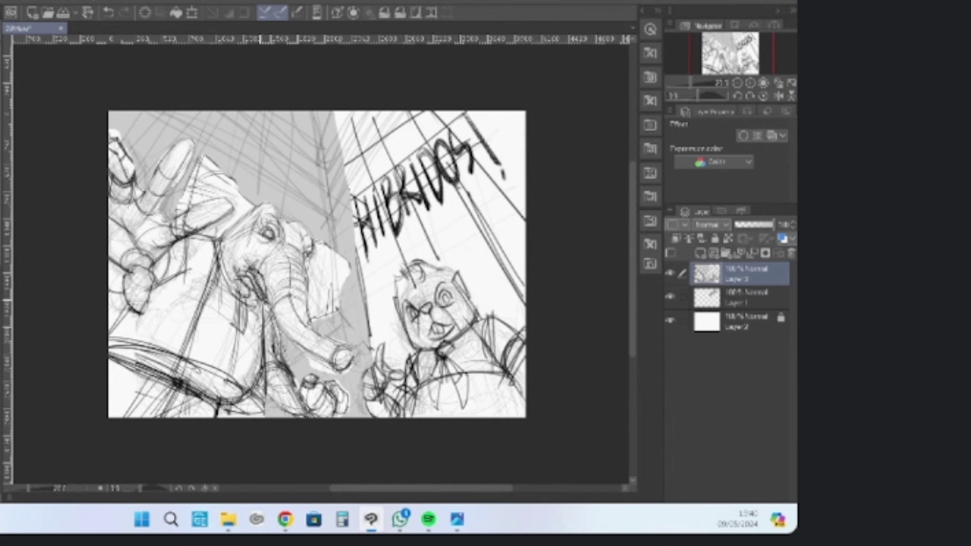
# Lasso the elephant's body and lower hand, rotate them slightly counterclockwise, shift them toward the second creature, and apply
pyautogui.moveTo(110, 311)
pyautogui.mouseDown()
pyautogui.moveTo(103, 323)
pyautogui.moveTo(170, 447)
pyautogui.moveTo(366, 421)
pyautogui.moveTo(339, 379)
pyautogui.mouseUp()
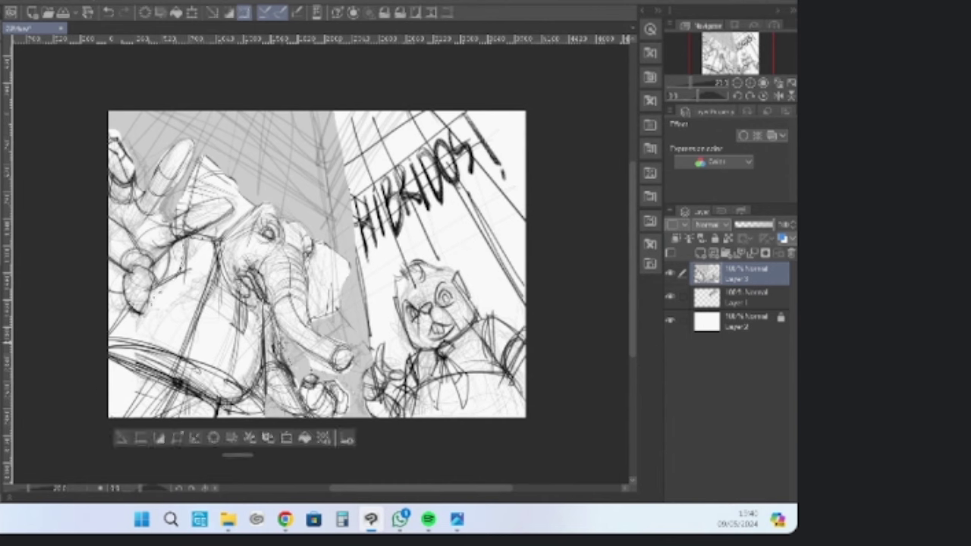
pyautogui.hotkey('ctrl', 't')
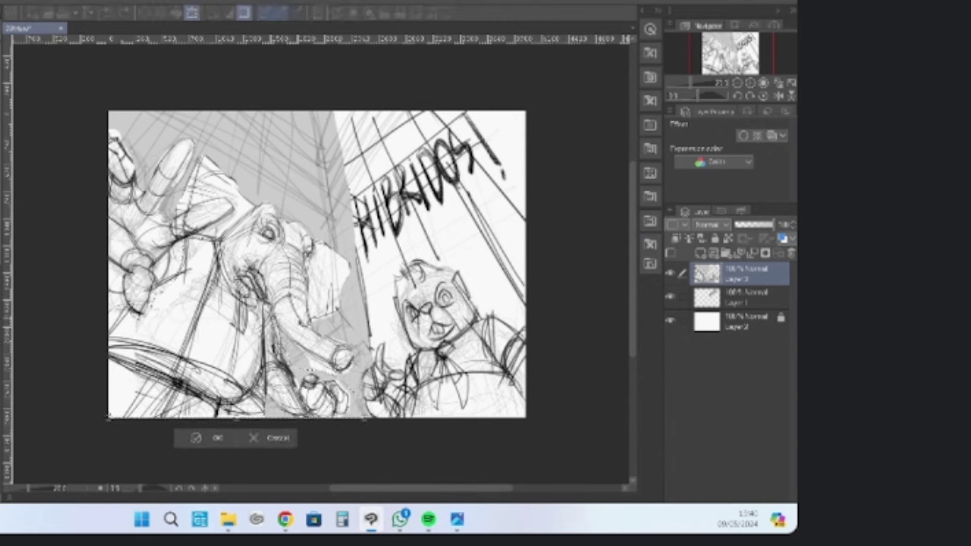
pyautogui.moveTo(365, 237)
pyautogui.mouseDown()
pyautogui.moveTo(345, 251)
pyautogui.moveTo(364, 242)
pyautogui.mouseUp()
pyautogui.moveTo(296, 318); pyautogui.dragTo(312, 304)
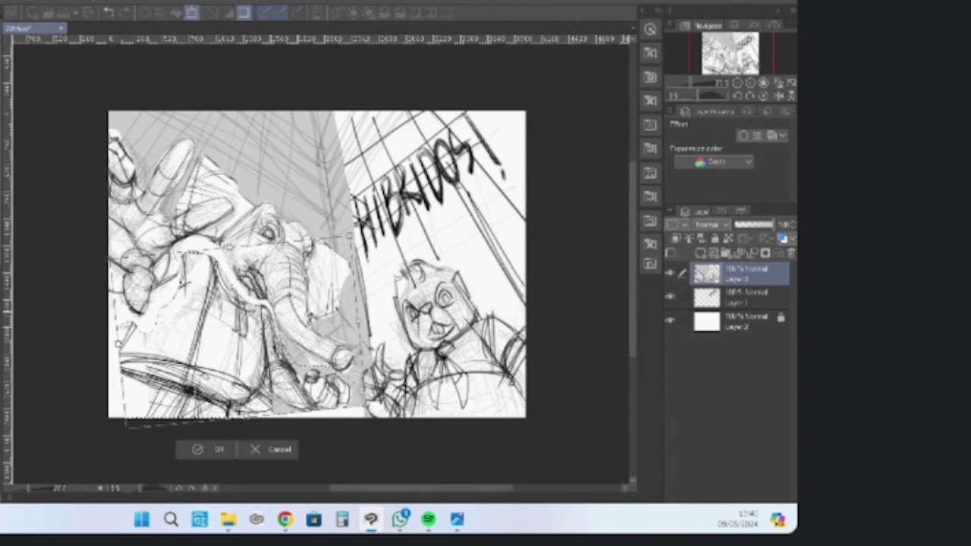
pyautogui.moveTo(284, 334); pyautogui.dragTo(290, 335)
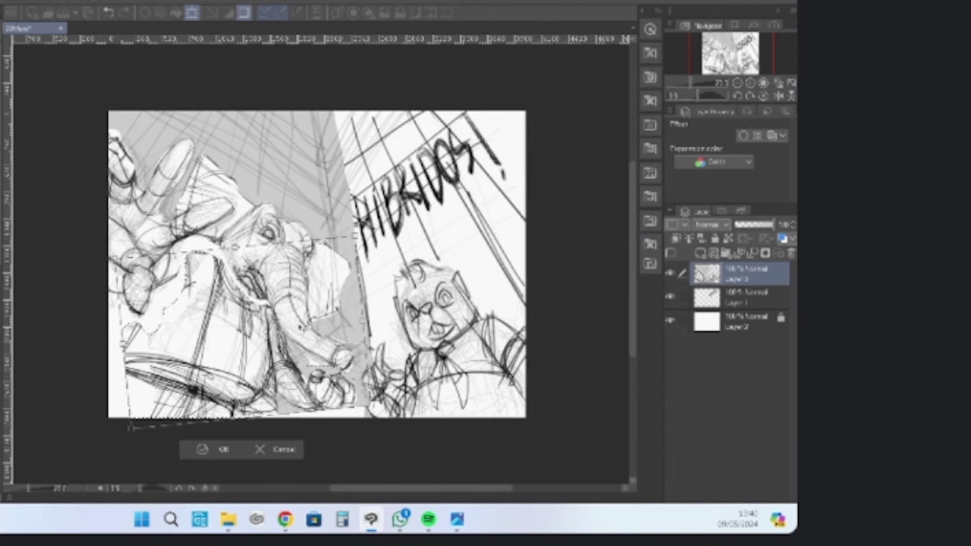
pyautogui.press('Return')
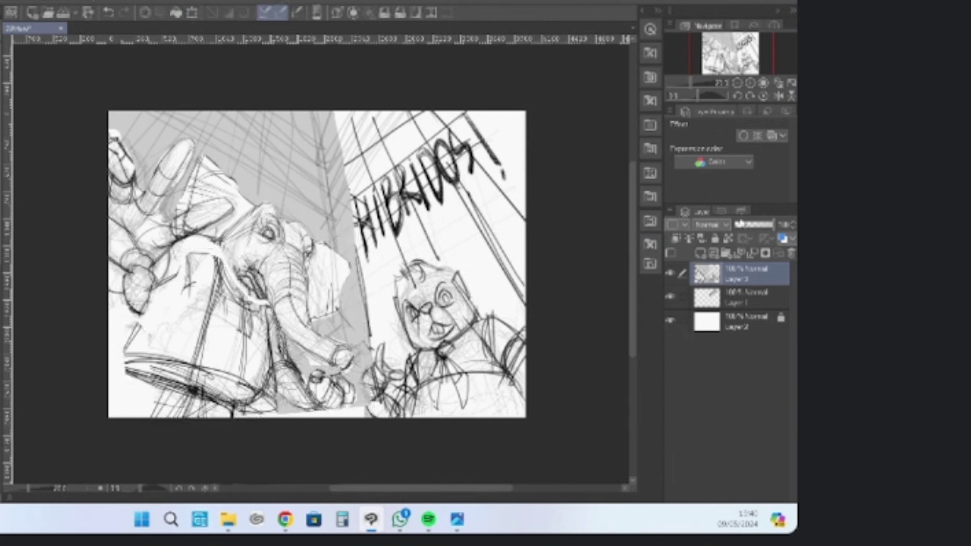
# Lower the merged sketch layer's opacity to about 65% and add a new raster layer above it
pyautogui.click(760, 226)
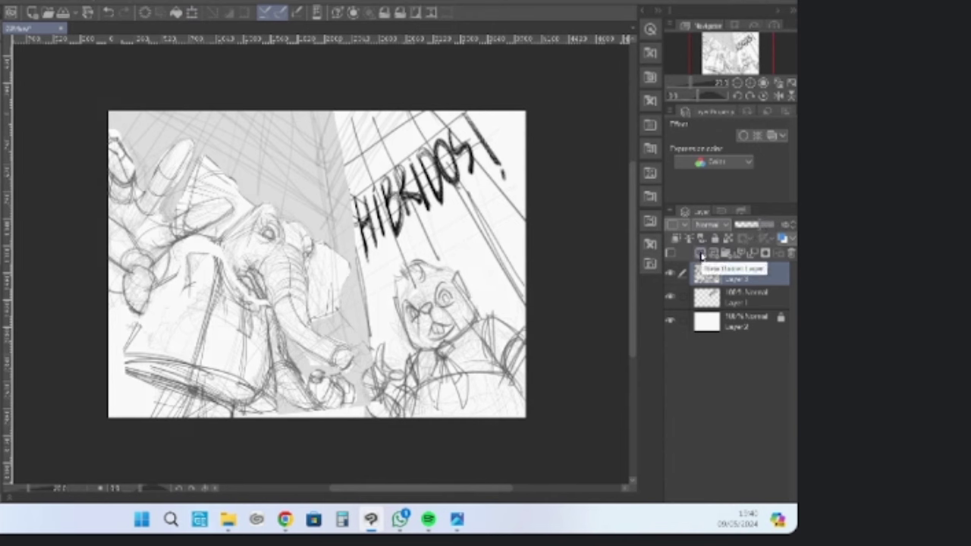
pyautogui.click(702, 254)
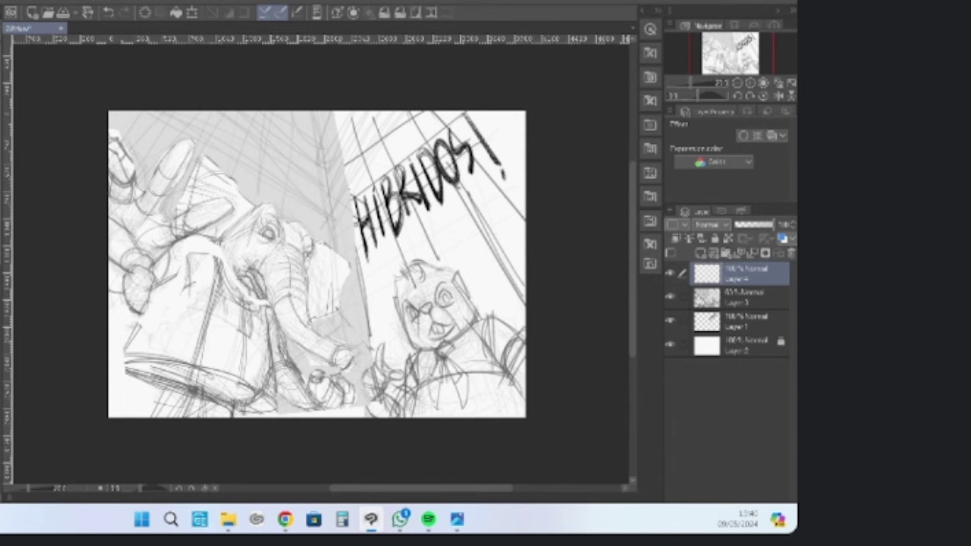
# Draw a straight black slanted divider line from the page's upper edge down between the elephant and the beaver character
pyautogui.scroll(3, 456, 322)
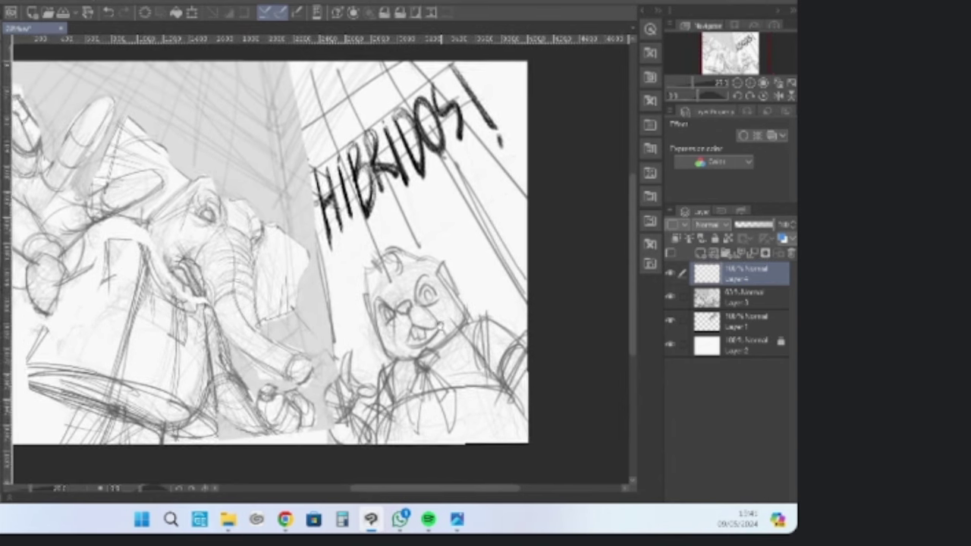
pyautogui.moveTo(389, 312); pyautogui.dragTo(415, 325)
pyautogui.scroll(-2, 434, 318)
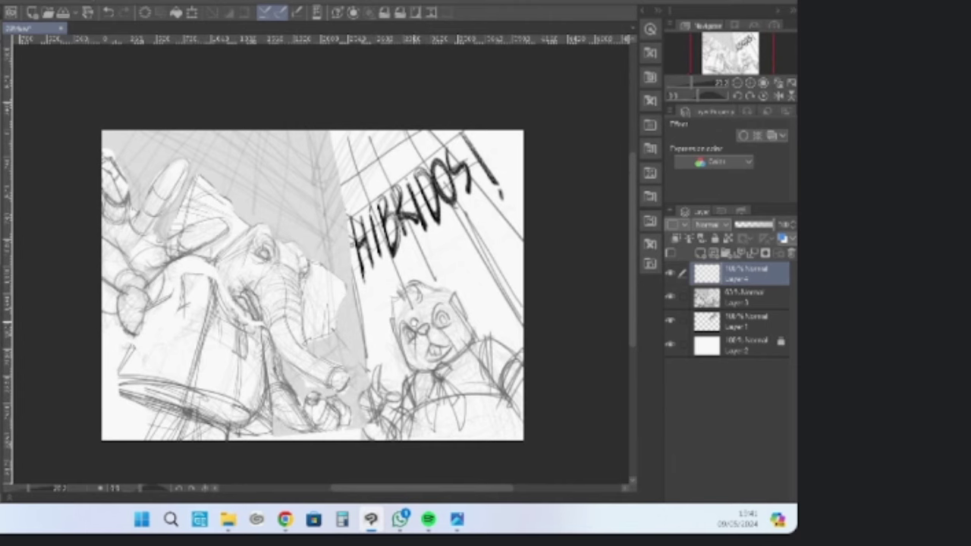
pyautogui.scroll(2, 412, 325)
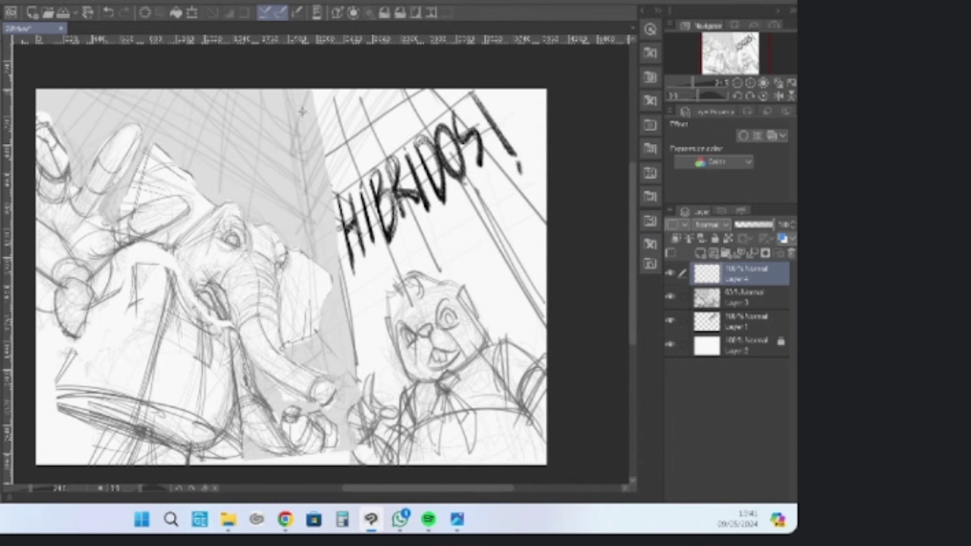
pyautogui.moveTo(303, 89)
pyautogui.mouseDown()
pyautogui.moveTo(329, 299)
pyautogui.moveTo(351, 383)
pyautogui.moveTo(347, 409)
pyautogui.mouseUp()
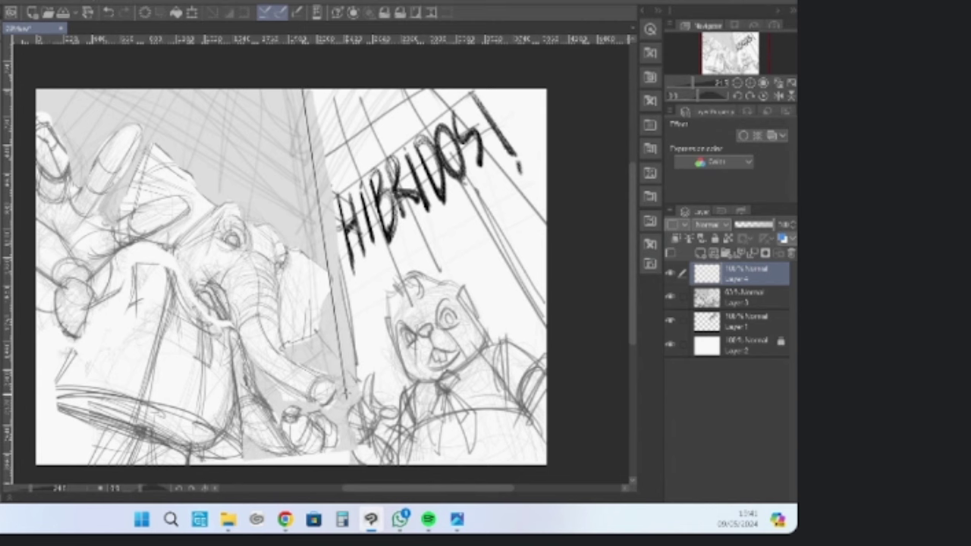
pyautogui.moveTo(303, 89); pyautogui.dragTo(331, 281)
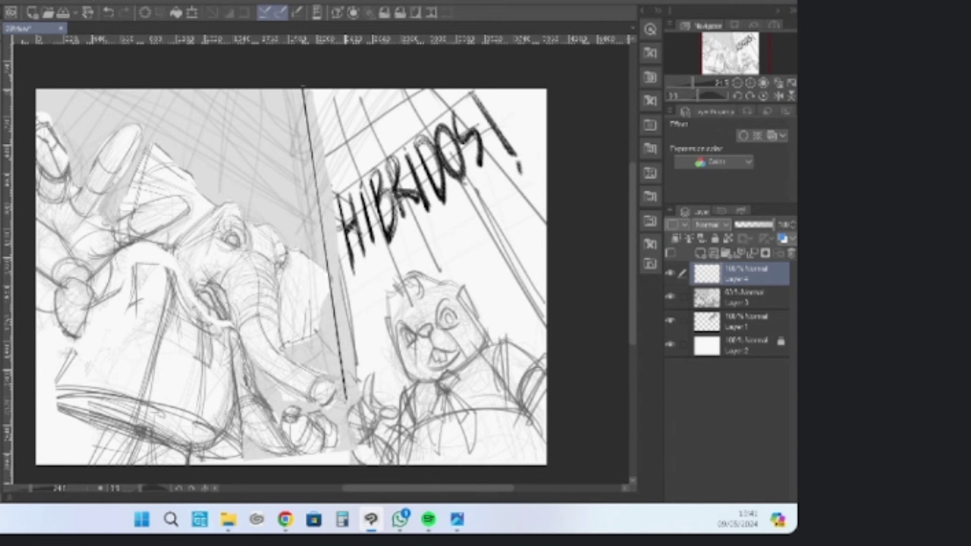
pyautogui.keyDown('shift'); pyautogui.click(347, 402); pyautogui.keyUp('shift')
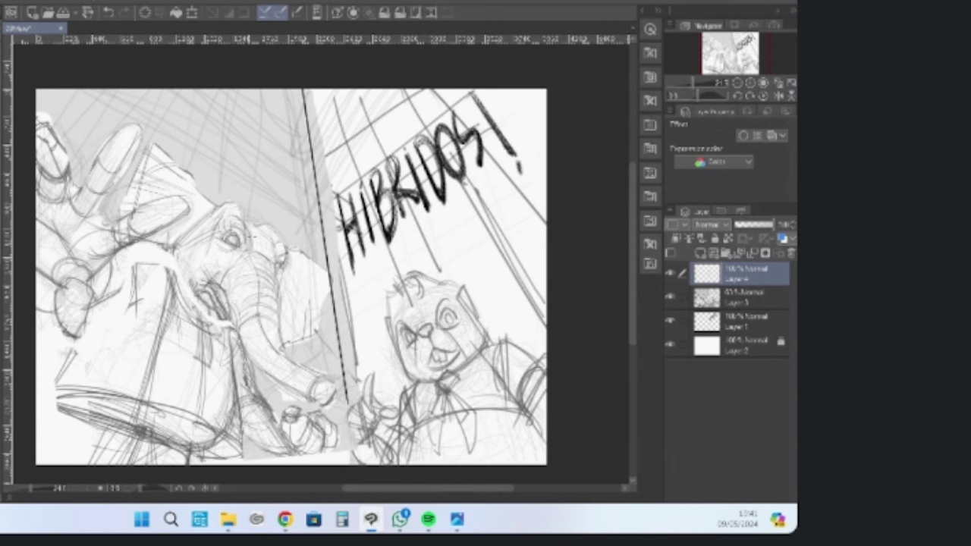
# Extend the slanted divider line past the elephant's trunk to the page's lower edge
pyautogui.moveTo(307, 303); pyautogui.dragTo(344, 246)
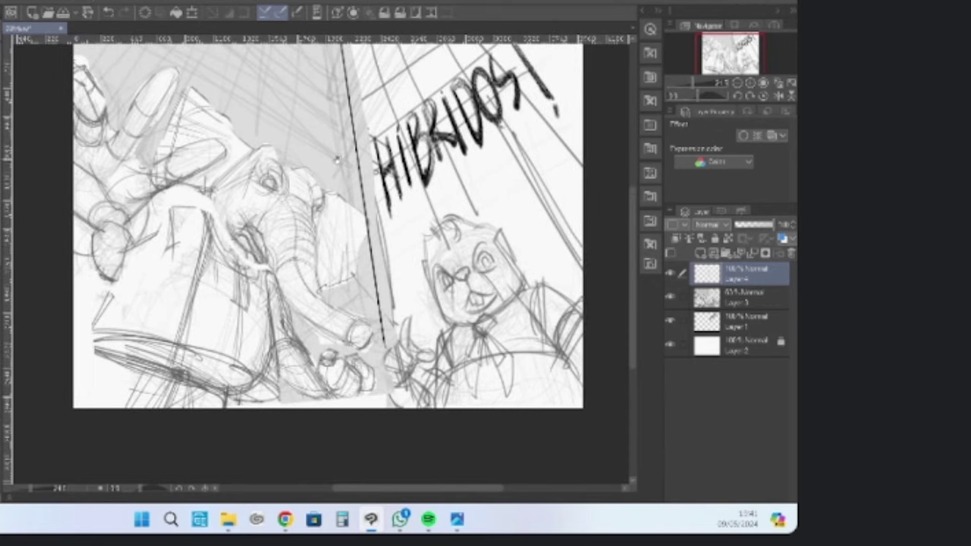
pyautogui.moveTo(337, 160); pyautogui.dragTo(348, 210)
pyautogui.moveTo(349, 83); pyautogui.dragTo(405, 460)
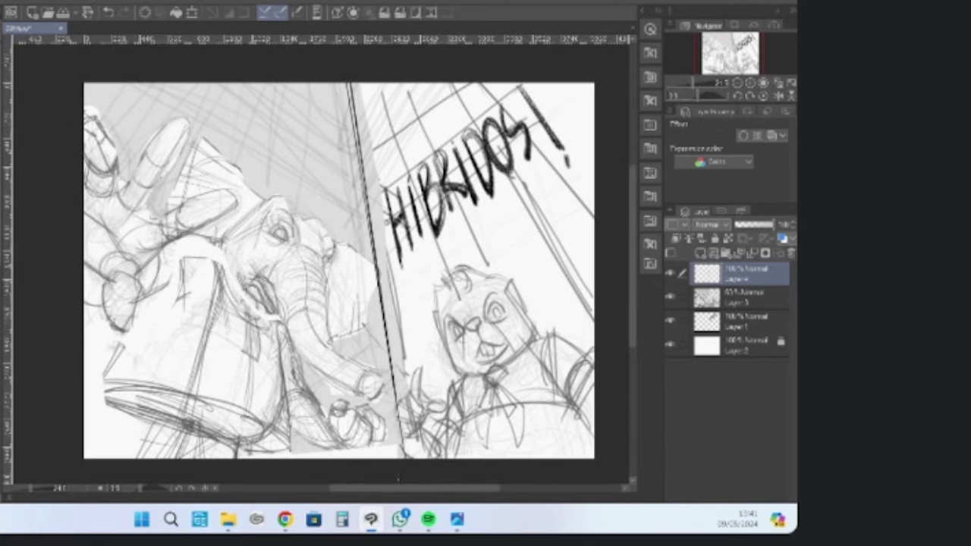
pyautogui.hotkey('ctrl', 'z')
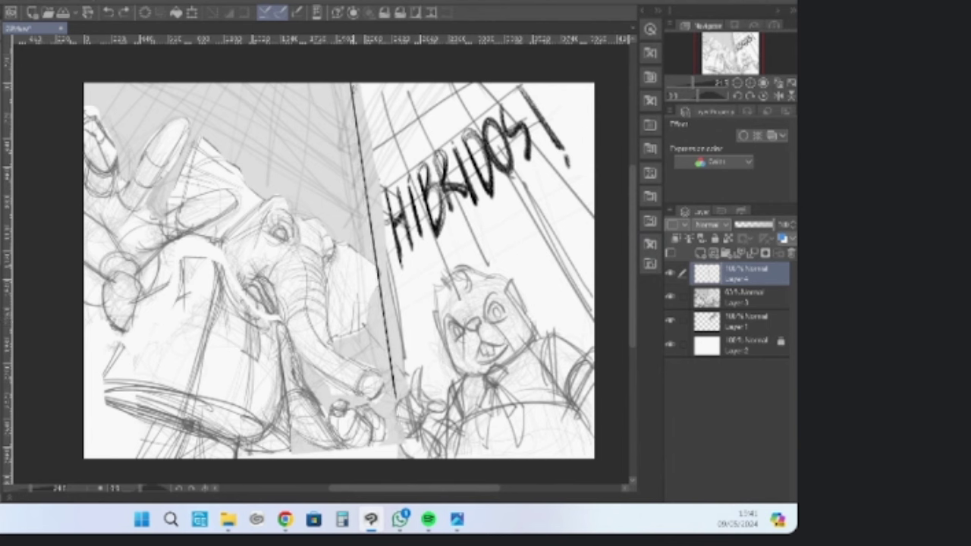
pyautogui.moveTo(395, 397); pyautogui.dragTo(409, 477)
# Add a new layer on top and lower the opacity of both sketch layers to a faint guide
pyautogui.click(700, 253)
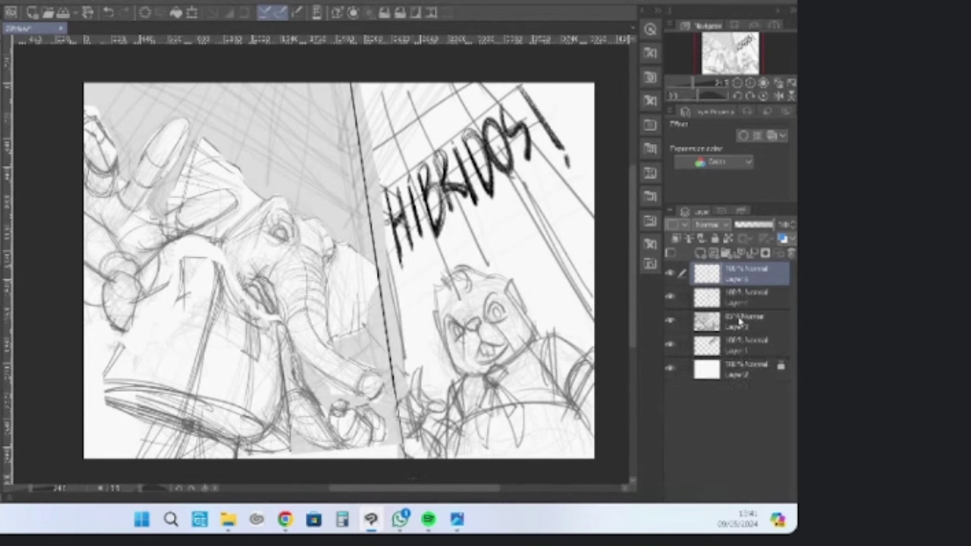
pyautogui.click(739, 324)
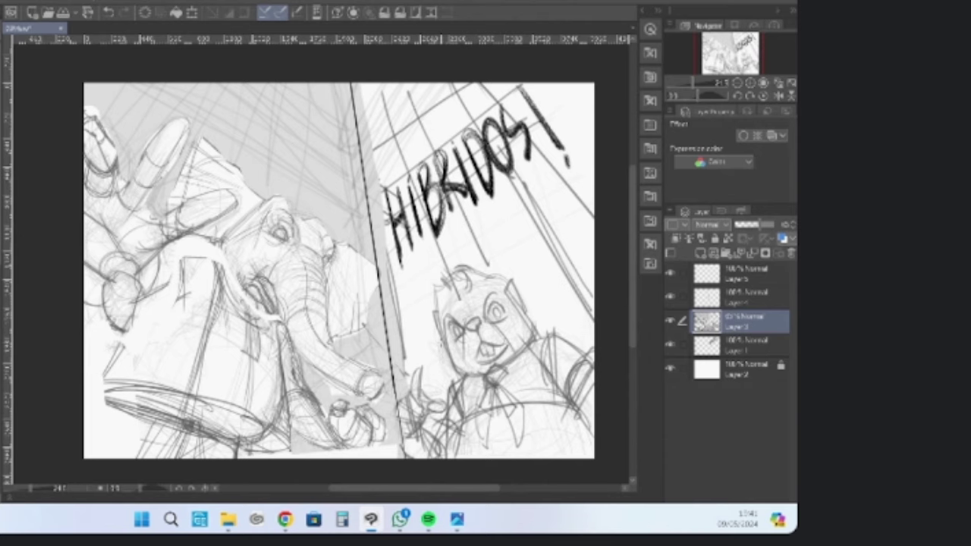
pyautogui.scroll(3, 443, 337)
pyautogui.moveTo(532, 331); pyautogui.dragTo(500, 374)
pyautogui.click(736, 281)
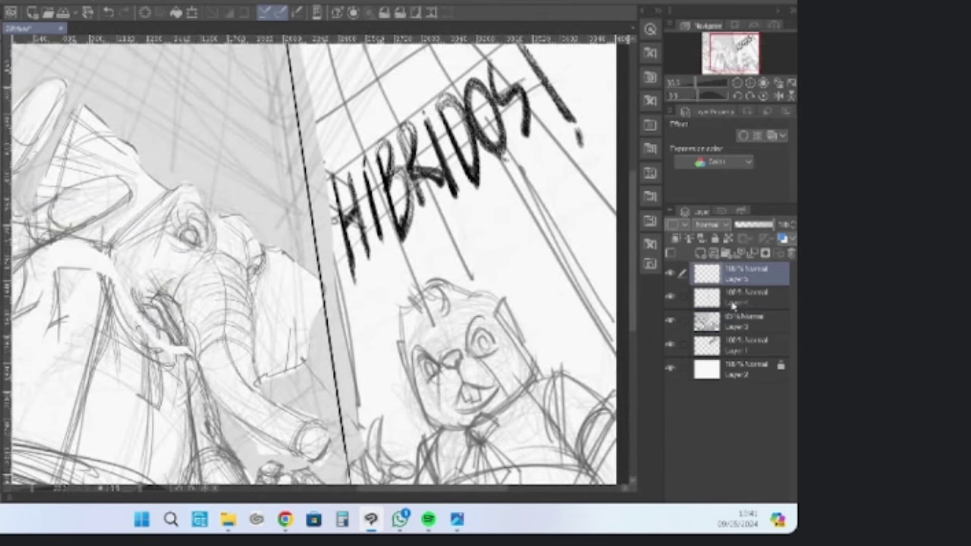
pyautogui.click(734, 324)
pyautogui.click(743, 226)
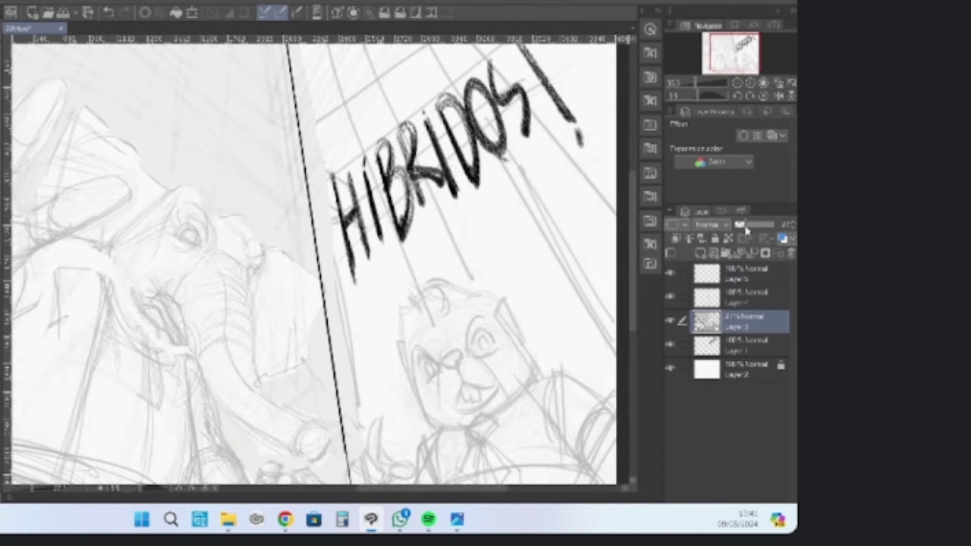
pyautogui.click(740, 343)
pyautogui.moveTo(753, 227); pyautogui.dragTo(743, 226)
# On the new top layer, ink the beaver's hair tuft, spiky crown and left side of the head with ear and cheek fur
pyautogui.moveTo(490, 379); pyautogui.dragTo(406, 306)
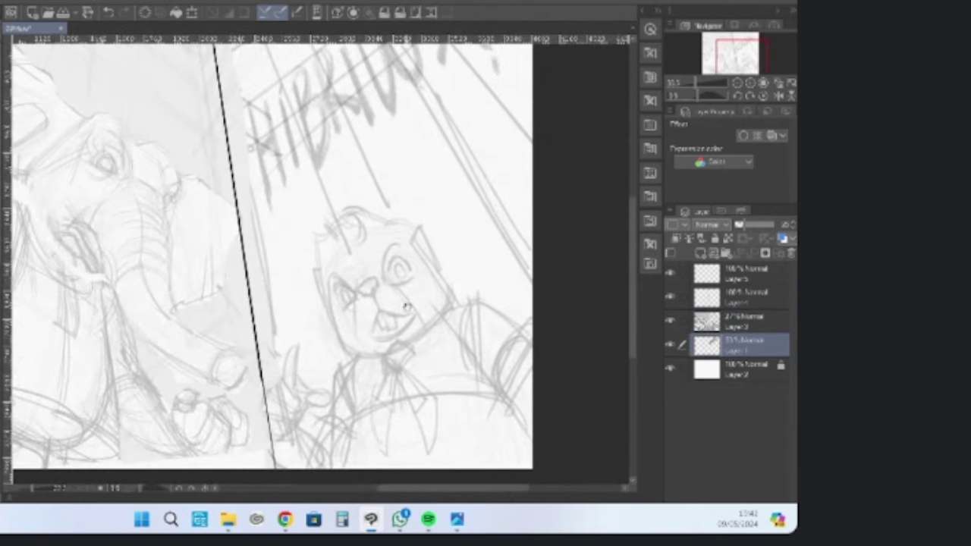
pyautogui.scroll(2, 408, 347)
pyautogui.moveTo(409, 350); pyautogui.dragTo(353, 329)
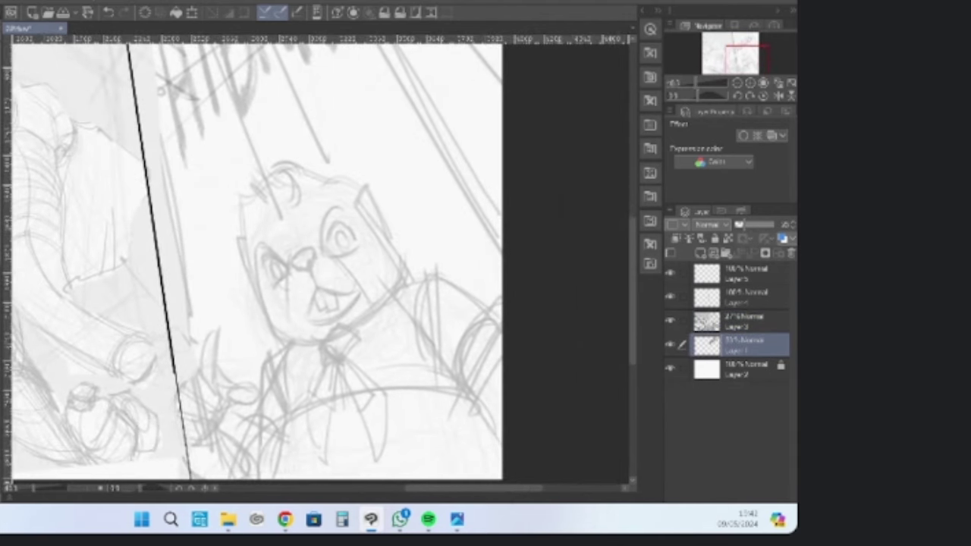
pyautogui.click(743, 276)
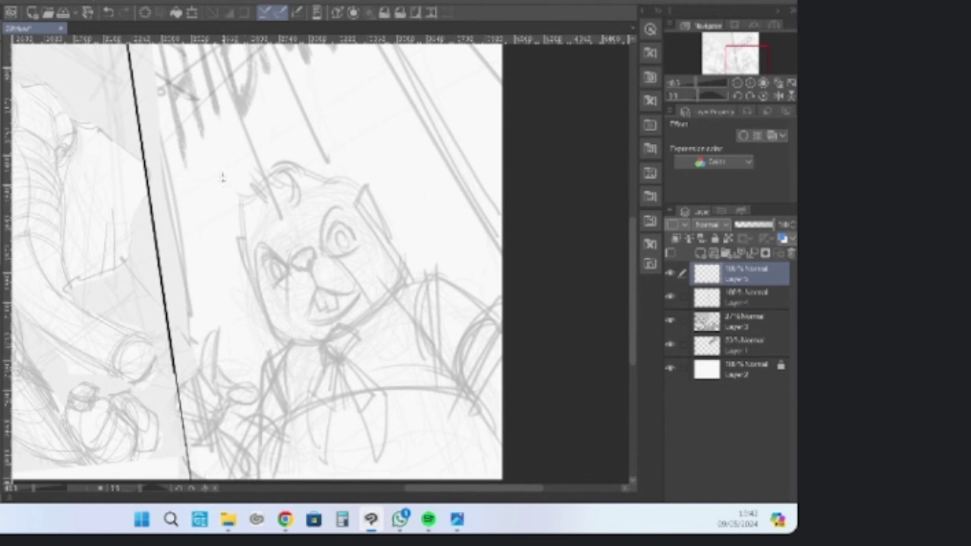
pyautogui.moveTo(254, 168)
pyautogui.mouseDown()
pyautogui.moveTo(245, 208)
pyautogui.moveTo(232, 208)
pyautogui.moveTo(246, 218)
pyautogui.mouseUp()
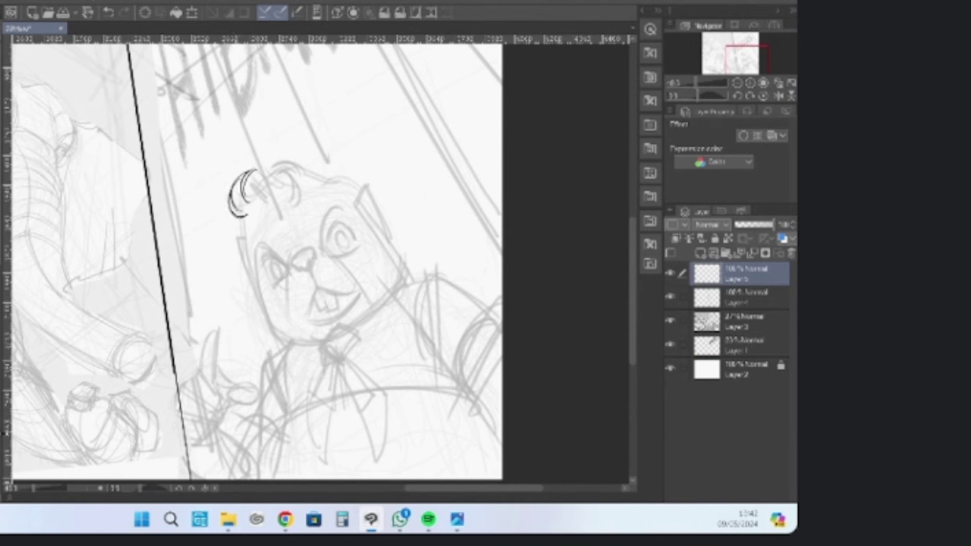
pyautogui.moveTo(232, 206); pyautogui.dragTo(236, 234)
pyautogui.moveTo(256, 195)
pyautogui.mouseDown()
pyautogui.moveTo(268, 157)
pyautogui.moveTo(291, 192)
pyautogui.mouseUp()
pyautogui.moveTo(264, 161)
pyautogui.mouseDown()
pyautogui.moveTo(326, 148)
pyautogui.moveTo(314, 161)
pyautogui.moveTo(330, 154)
pyautogui.moveTo(355, 171)
pyautogui.moveTo(362, 200)
pyautogui.mouseUp()
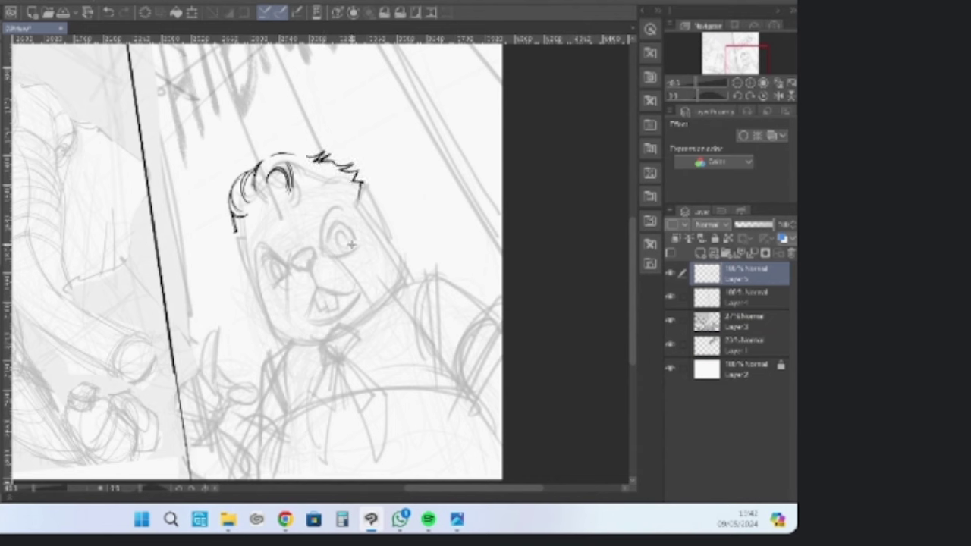
pyautogui.moveTo(233, 229); pyautogui.dragTo(251, 291)
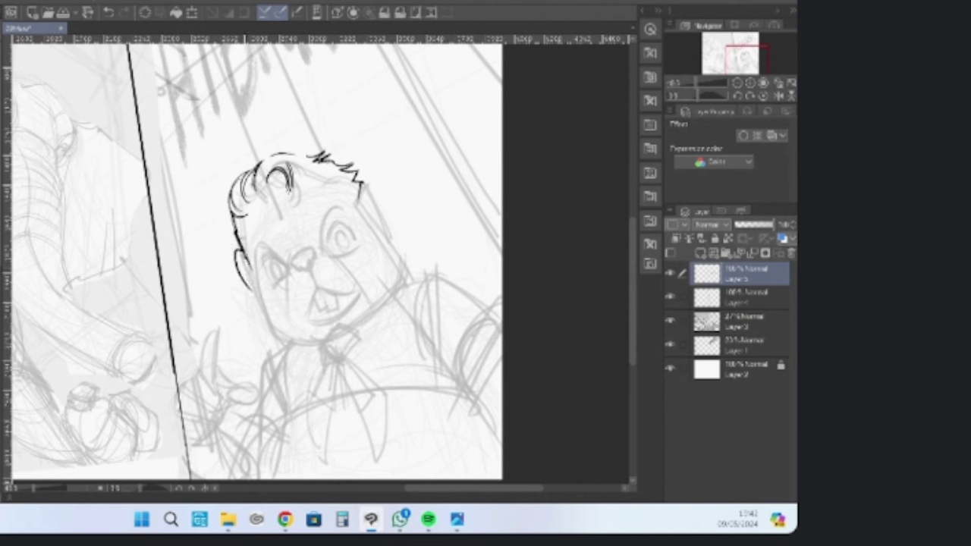
pyautogui.moveTo(236, 250)
pyautogui.mouseDown()
pyautogui.moveTo(257, 285)
pyautogui.moveTo(248, 307)
pyautogui.moveTo(271, 332)
pyautogui.mouseUp()
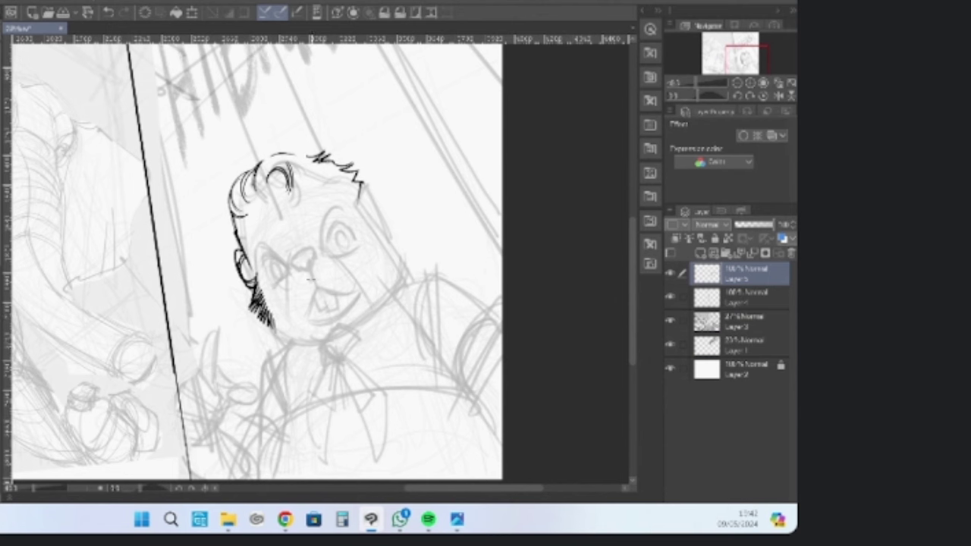
# Ink the beaver's nose, the hatched left brow and the left eye with a filled pupil
pyautogui.moveTo(308, 267)
pyautogui.mouseDown()
pyautogui.moveTo(315, 287)
pyautogui.moveTo(311, 255)
pyautogui.moveTo(307, 271)
pyautogui.moveTo(298, 268)
pyautogui.moveTo(307, 269)
pyautogui.mouseUp()
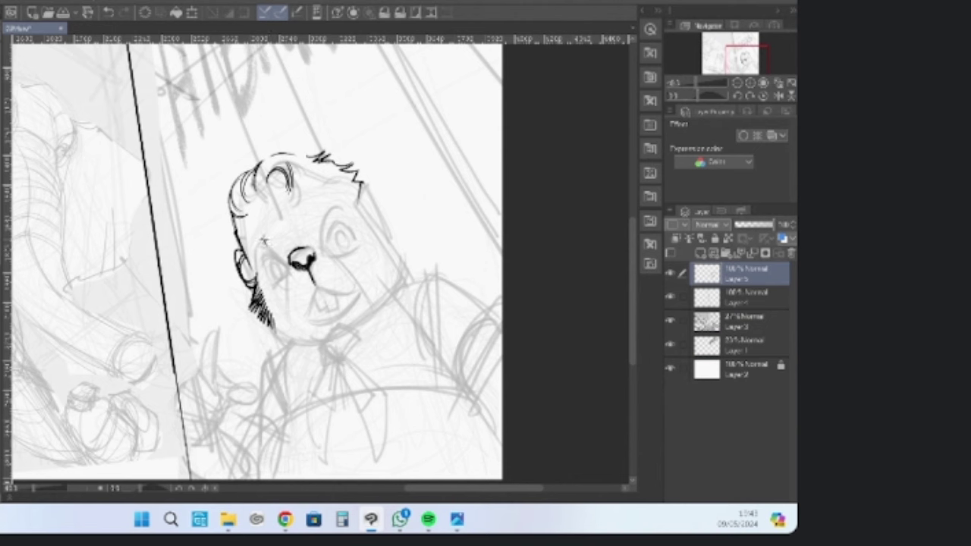
pyautogui.moveTo(262, 238)
pyautogui.mouseDown()
pyautogui.moveTo(288, 261)
pyautogui.moveTo(258, 245)
pyautogui.moveTo(265, 250)
pyautogui.mouseUp()
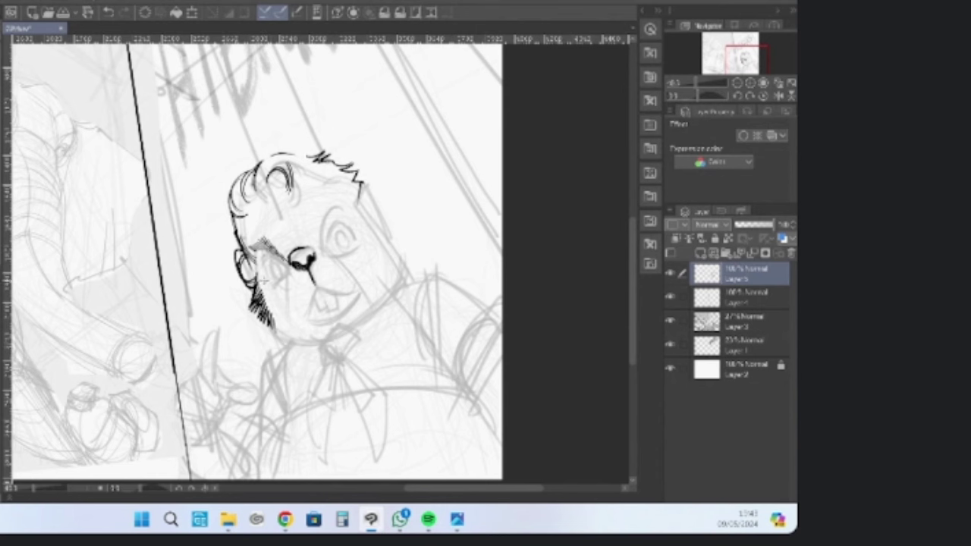
pyautogui.moveTo(261, 266); pyautogui.dragTo(289, 264)
pyautogui.moveTo(272, 262); pyautogui.dragTo(267, 266)
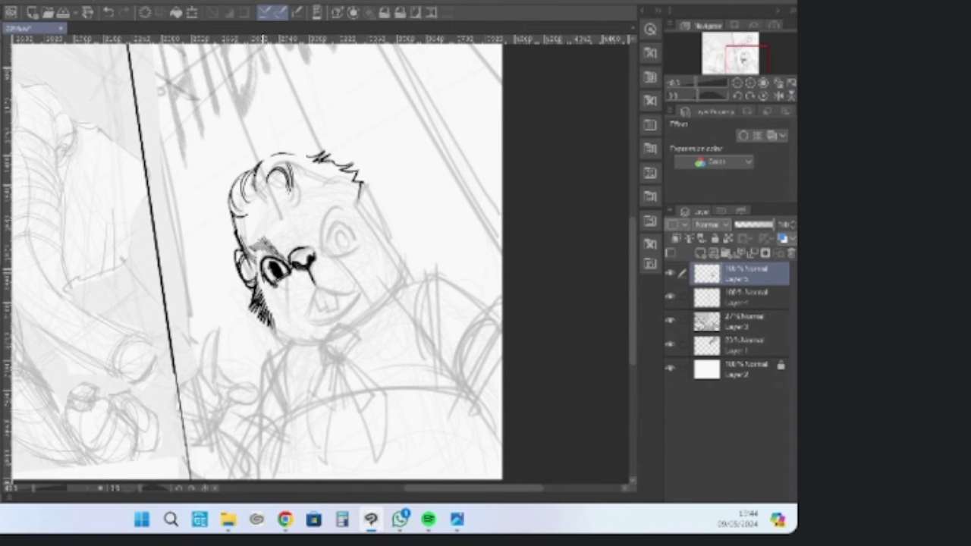
pyautogui.moveTo(257, 264); pyautogui.dragTo(262, 280)
# Ink the beaver's muzzle, front teeth and mouth, with short fur hatching below the mouth
pyautogui.moveTo(274, 288)
pyautogui.mouseDown()
pyautogui.moveTo(285, 281)
pyautogui.moveTo(305, 324)
pyautogui.mouseUp()
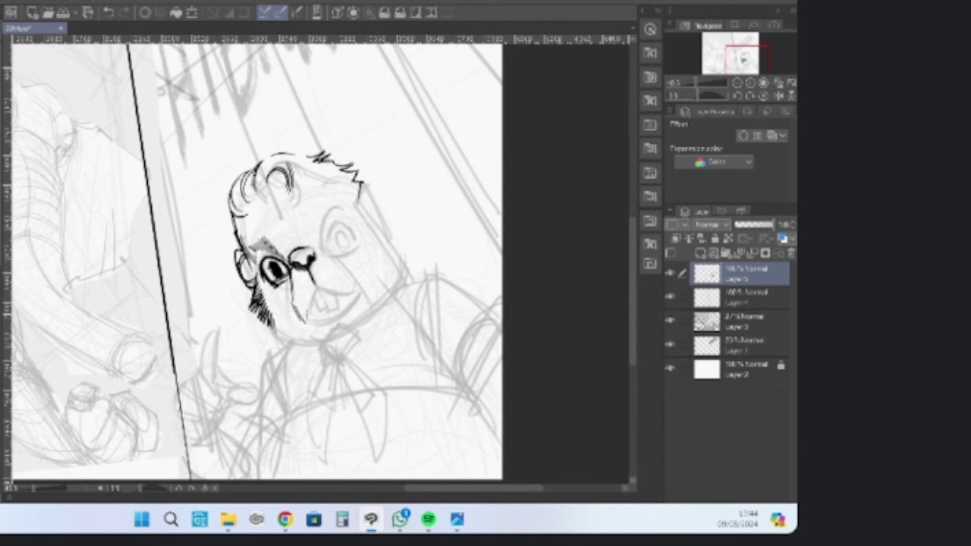
pyautogui.moveTo(314, 287); pyautogui.dragTo(307, 324)
pyautogui.moveTo(313, 310)
pyautogui.mouseDown()
pyautogui.moveTo(319, 301)
pyautogui.moveTo(331, 314)
pyautogui.moveTo(336, 305)
pyautogui.moveTo(326, 314)
pyautogui.mouseUp()
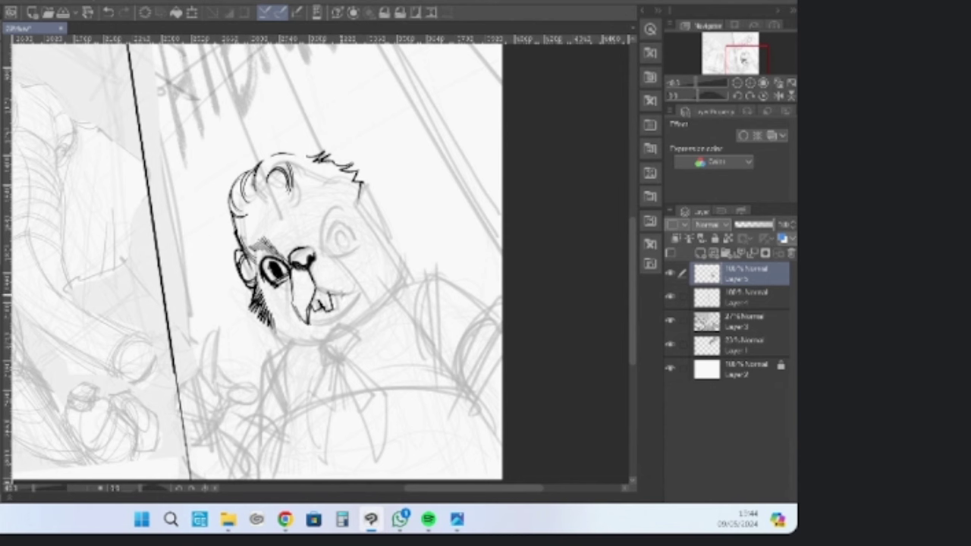
pyautogui.moveTo(316, 287); pyautogui.dragTo(356, 289)
pyautogui.moveTo(314, 291); pyautogui.dragTo(302, 320)
pyautogui.moveTo(312, 309); pyautogui.dragTo(305, 324)
pyautogui.moveTo(312, 316)
pyautogui.mouseDown()
pyautogui.moveTo(306, 324)
pyautogui.moveTo(334, 315)
pyautogui.moveTo(311, 324)
pyautogui.mouseUp()
pyautogui.moveTo(317, 318); pyautogui.dragTo(319, 325)
pyautogui.moveTo(325, 318); pyautogui.dragTo(323, 325)
pyautogui.moveTo(328, 317); pyautogui.dragTo(346, 319)
pyautogui.moveTo(337, 312)
pyautogui.mouseDown()
pyautogui.moveTo(333, 326)
pyautogui.moveTo(321, 327)
pyautogui.mouseUp()
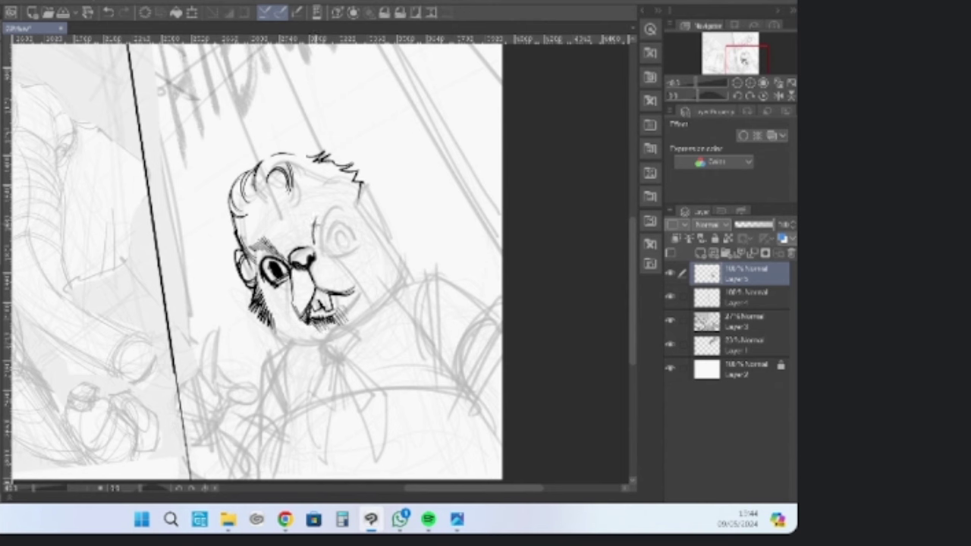
# Ink the beaver's wide-open right eye with its arched brow, outline and dark pupil
pyautogui.moveTo(316, 222); pyautogui.dragTo(332, 205)
pyautogui.moveTo(314, 243); pyautogui.dragTo(332, 205)
pyautogui.moveTo(335, 239)
pyautogui.mouseDown()
pyautogui.moveTo(338, 228)
pyautogui.moveTo(338, 249)
pyautogui.moveTo(339, 232)
pyautogui.moveTo(341, 249)
pyautogui.moveTo(355, 243)
pyautogui.moveTo(326, 246)
pyautogui.moveTo(333, 225)
pyautogui.moveTo(327, 244)
pyautogui.moveTo(349, 230)
pyautogui.moveTo(328, 253)
pyautogui.mouseUp()
pyautogui.moveTo(343, 220)
pyautogui.mouseDown()
pyautogui.moveTo(353, 233)
pyautogui.moveTo(329, 234)
pyautogui.moveTo(327, 246)
pyautogui.moveTo(357, 233)
pyautogui.moveTo(340, 245)
pyautogui.mouseUp()
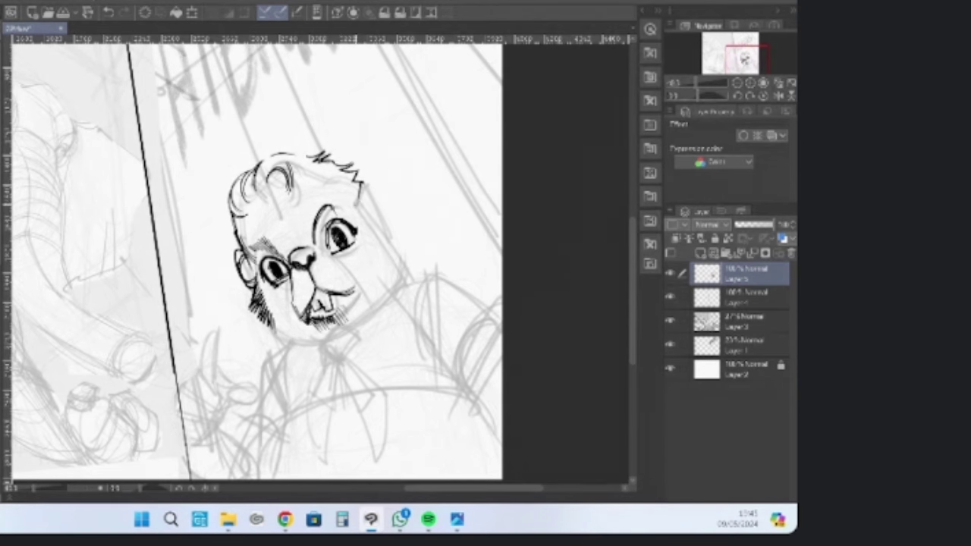
# Ink the beaver's right ear and head side, plus the hatched fur along the jaw and chin
pyautogui.moveTo(359, 188); pyautogui.dragTo(395, 237)
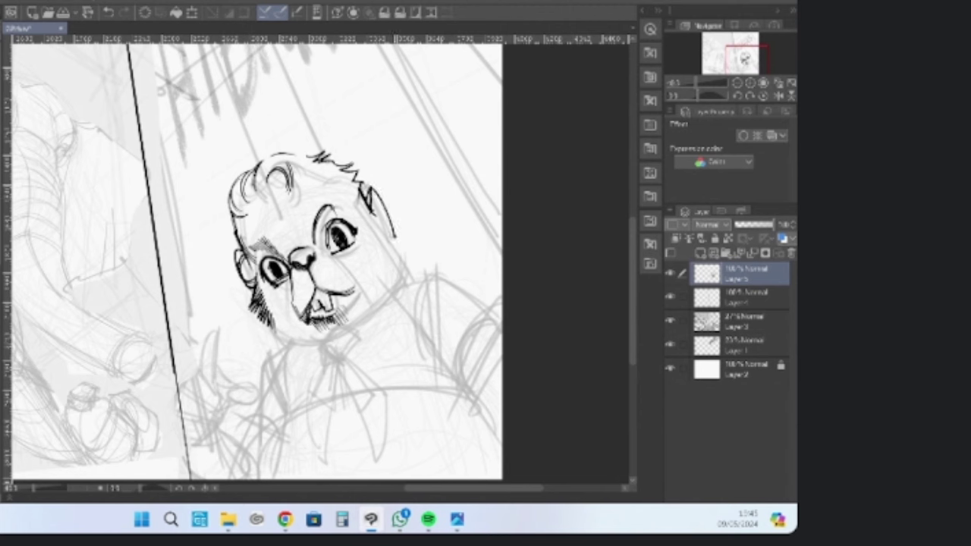
pyautogui.moveTo(380, 203)
pyautogui.mouseDown()
pyautogui.moveTo(387, 236)
pyautogui.moveTo(414, 271)
pyautogui.moveTo(407, 279)
pyautogui.mouseUp()
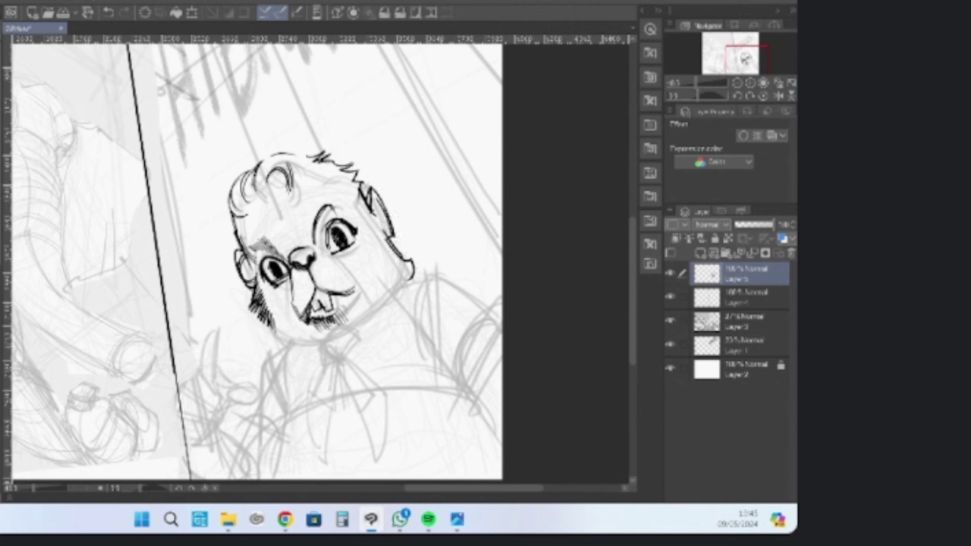
pyautogui.moveTo(347, 307); pyautogui.dragTo(357, 319)
pyautogui.moveTo(351, 305); pyautogui.dragTo(370, 316)
pyautogui.moveTo(363, 300)
pyautogui.mouseDown()
pyautogui.moveTo(379, 311)
pyautogui.moveTo(279, 343)
pyautogui.mouseUp()
# Ink the neckwear knot under the beaver's chin with its long pointed tails hanging down the chest
pyautogui.moveTo(381, 287); pyautogui.dragTo(351, 188)
pyautogui.moveTo(302, 248)
pyautogui.mouseDown()
pyautogui.moveTo(313, 227)
pyautogui.moveTo(298, 256)
pyautogui.moveTo(316, 255)
pyautogui.moveTo(309, 264)
pyautogui.moveTo(299, 258)
pyautogui.moveTo(277, 367)
pyautogui.mouseUp()
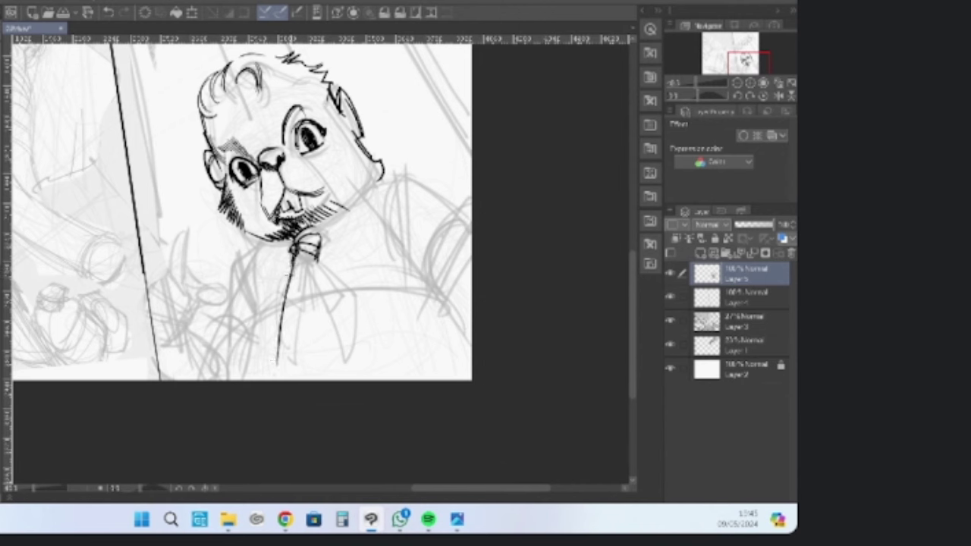
pyautogui.moveTo(293, 264)
pyautogui.mouseDown()
pyautogui.moveTo(273, 374)
pyautogui.moveTo(281, 381)
pyautogui.mouseUp()
pyautogui.moveTo(307, 269)
pyautogui.mouseDown()
pyautogui.moveTo(307, 382)
pyautogui.moveTo(302, 273)
pyautogui.moveTo(349, 371)
pyautogui.mouseUp()
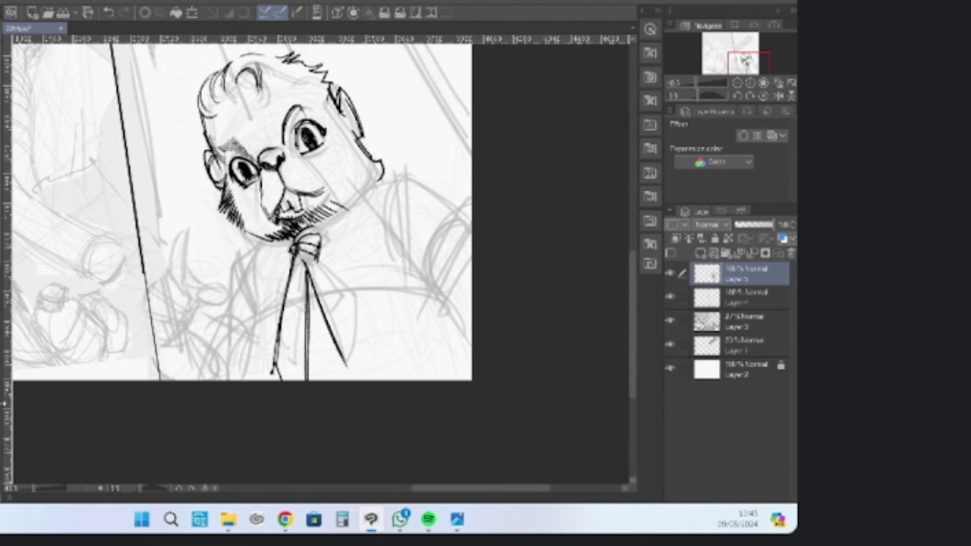
pyautogui.moveTo(310, 258)
pyautogui.mouseDown()
pyautogui.moveTo(368, 318)
pyautogui.moveTo(347, 369)
pyautogui.mouseUp()
pyautogui.moveTo(362, 312); pyautogui.dragTo(345, 370)
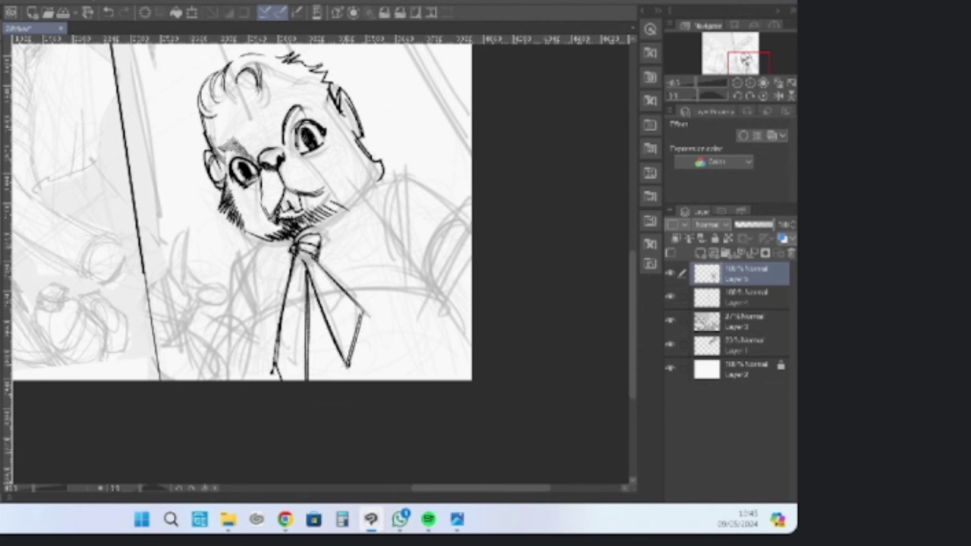
pyautogui.moveTo(303, 260); pyautogui.dragTo(307, 370)
# Ink the beaver's left shoulder contour beside the neck and the jaw line running across to the right shoulder
pyautogui.moveTo(233, 253); pyautogui.dragTo(250, 304)
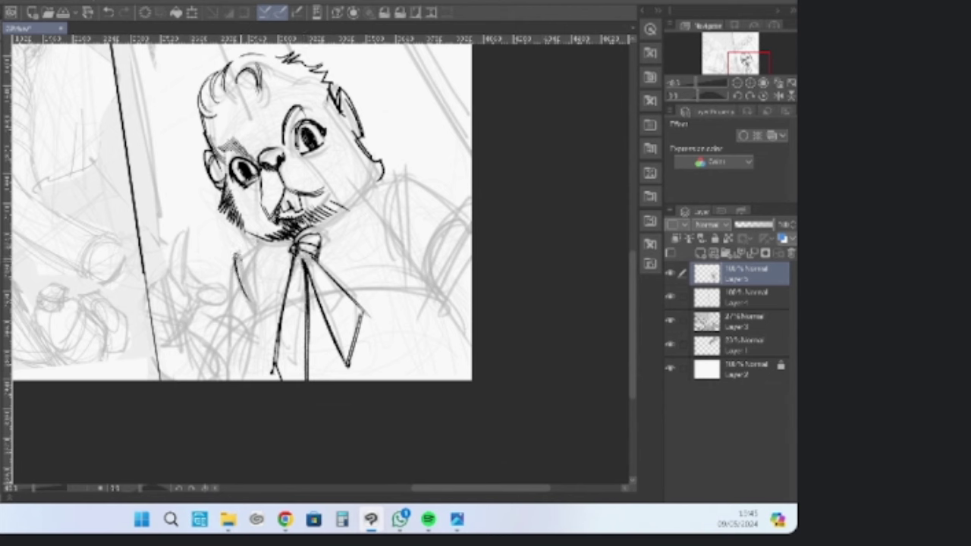
pyautogui.moveTo(236, 255); pyautogui.dragTo(255, 234)
pyautogui.moveTo(335, 213)
pyautogui.mouseDown()
pyautogui.moveTo(374, 179)
pyautogui.moveTo(408, 170)
pyautogui.mouseUp()
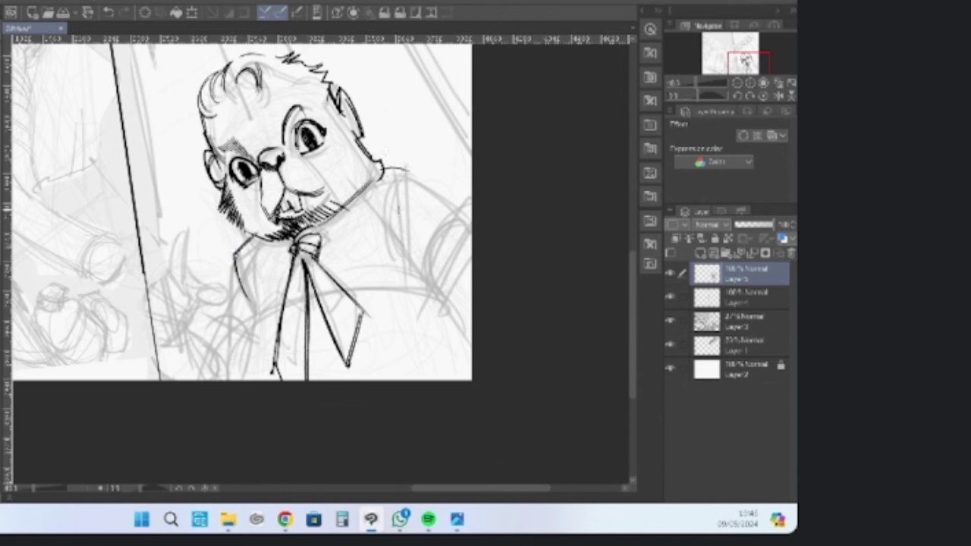
# Ink the beaver's left sleeve with its flared open cuff, and reinforce the lines of the hanging neckwear tails
pyautogui.moveTo(203, 335)
pyautogui.mouseDown()
pyautogui.moveTo(241, 355)
pyautogui.moveTo(223, 321)
pyautogui.moveTo(243, 356)
pyautogui.mouseUp()
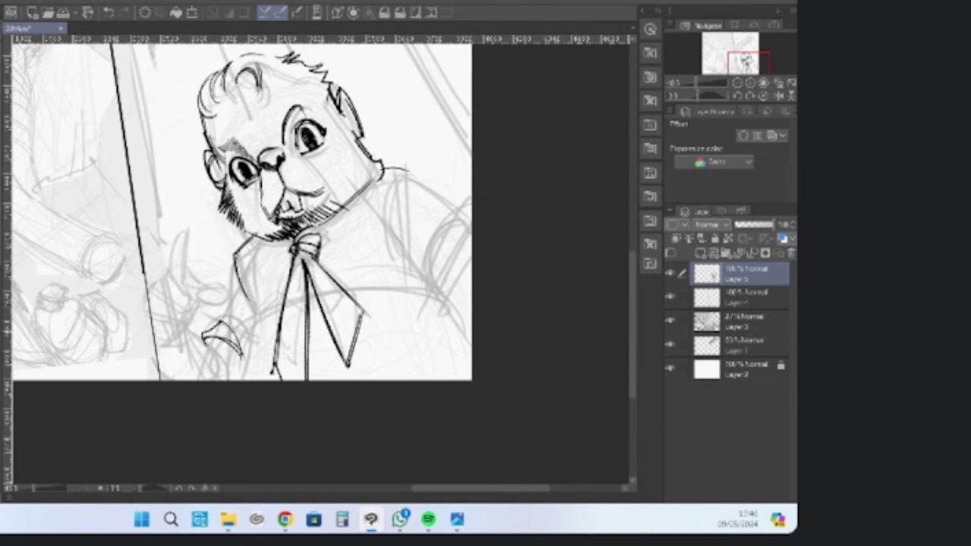
pyautogui.moveTo(219, 320); pyautogui.dragTo(235, 304)
pyautogui.moveTo(232, 260)
pyautogui.mouseDown()
pyautogui.moveTo(229, 314)
pyautogui.moveTo(249, 347)
pyautogui.mouseUp()
pyautogui.moveTo(241, 293)
pyautogui.mouseDown()
pyautogui.moveTo(249, 354)
pyautogui.moveTo(278, 321)
pyautogui.moveTo(322, 305)
pyautogui.moveTo(279, 354)
pyautogui.mouseUp()
pyautogui.moveTo(304, 250)
pyautogui.mouseDown()
pyautogui.moveTo(291, 370)
pyautogui.moveTo(308, 367)
pyautogui.mouseUp()
pyautogui.moveTo(302, 353)
pyautogui.mouseDown()
pyautogui.moveTo(313, 335)
pyautogui.moveTo(306, 283)
pyautogui.moveTo(346, 364)
pyautogui.mouseUp()
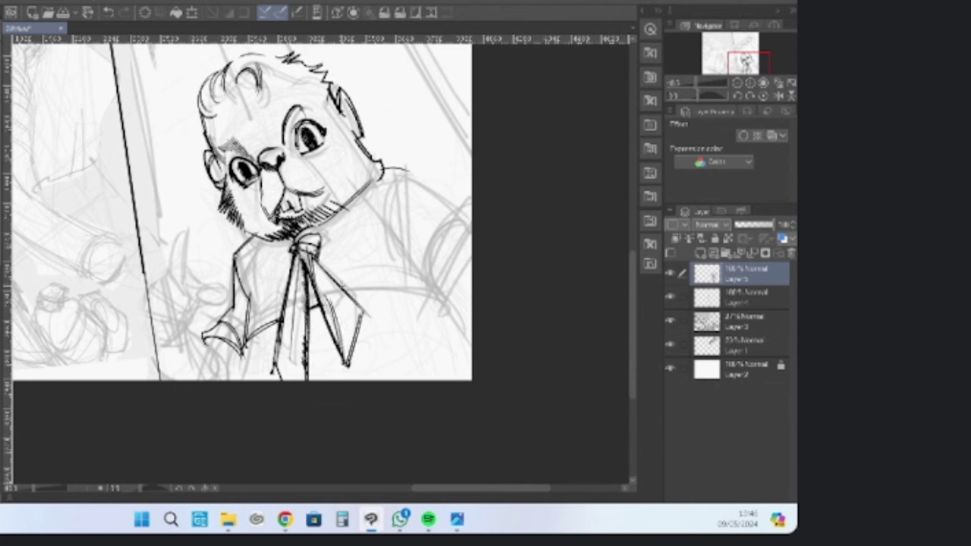
# Ink the curved chest line running from the neckwear to the right arm, plus the long folds at the right shoulder
pyautogui.moveTo(356, 293); pyautogui.dragTo(445, 325)
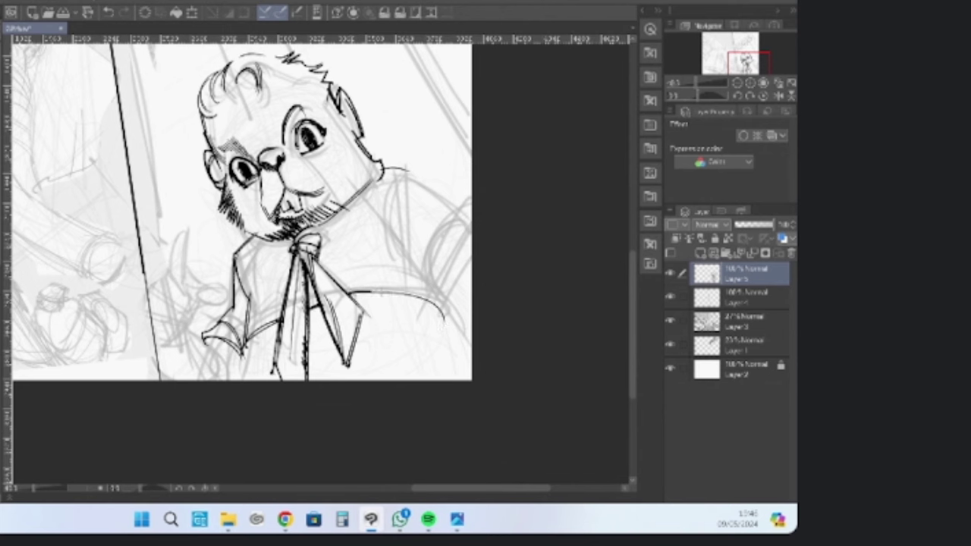
pyautogui.moveTo(351, 292); pyautogui.dragTo(461, 331)
pyautogui.moveTo(404, 185); pyautogui.dragTo(397, 250)
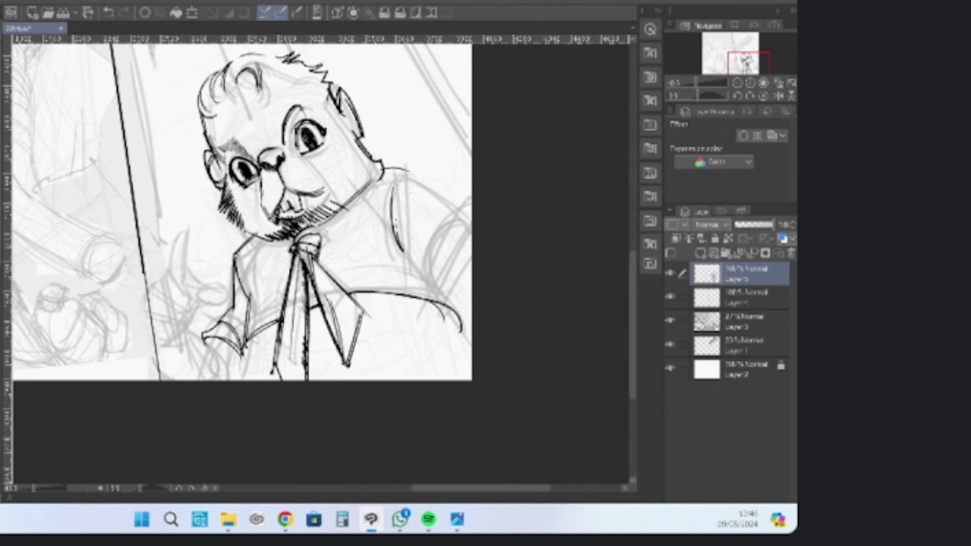
pyautogui.moveTo(409, 167)
pyautogui.mouseDown()
pyautogui.moveTo(398, 233)
pyautogui.moveTo(408, 266)
pyautogui.mouseUp()
pyautogui.moveTo(375, 188); pyautogui.dragTo(423, 278)
pyautogui.moveTo(389, 220)
pyautogui.mouseDown()
pyautogui.moveTo(434, 297)
pyautogui.moveTo(472, 226)
pyautogui.mouseUp()
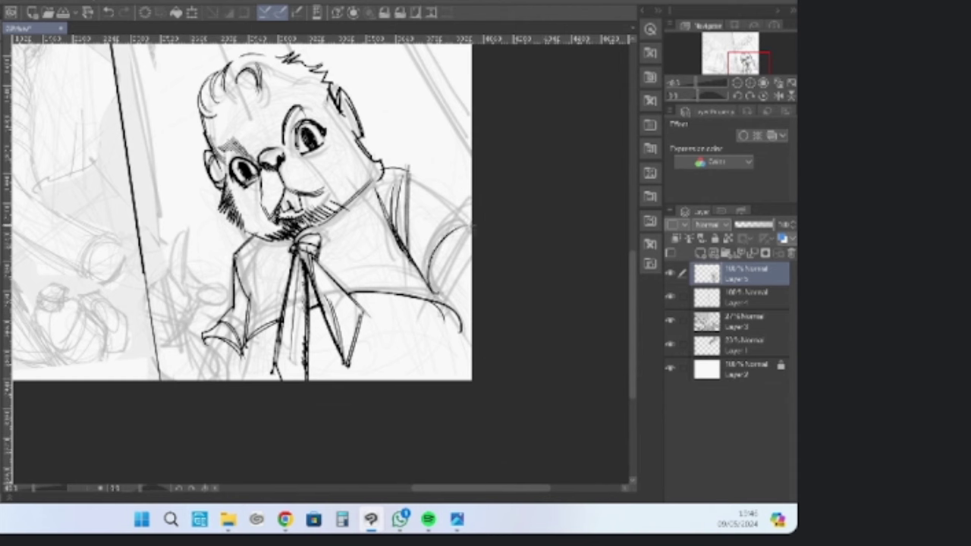
# Ink the right sleeve's opening, folds and upper shoulder line, and hatch the fur on the arm below it
pyautogui.moveTo(428, 286); pyautogui.dragTo(469, 225)
pyautogui.moveTo(425, 284)
pyautogui.mouseDown()
pyautogui.moveTo(455, 231)
pyautogui.moveTo(433, 243)
pyautogui.moveTo(436, 221)
pyautogui.mouseUp()
pyautogui.moveTo(421, 265); pyautogui.dragTo(414, 254)
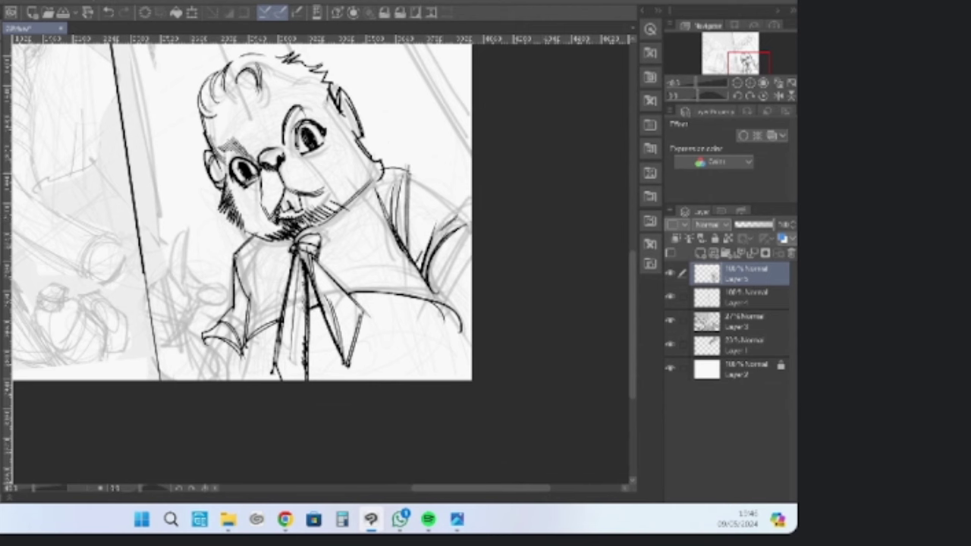
pyautogui.moveTo(406, 168); pyautogui.dragTo(478, 223)
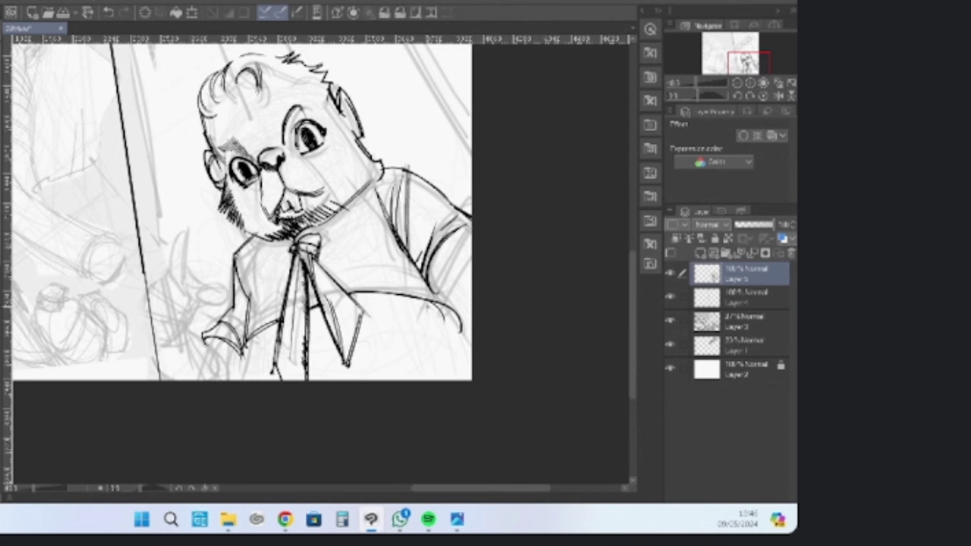
pyautogui.moveTo(431, 273); pyautogui.dragTo(467, 329)
pyautogui.moveTo(452, 273); pyautogui.dragTo(478, 340)
pyautogui.moveTo(459, 273)
pyautogui.mouseDown()
pyautogui.moveTo(473, 317)
pyautogui.moveTo(473, 291)
pyautogui.mouseUp()
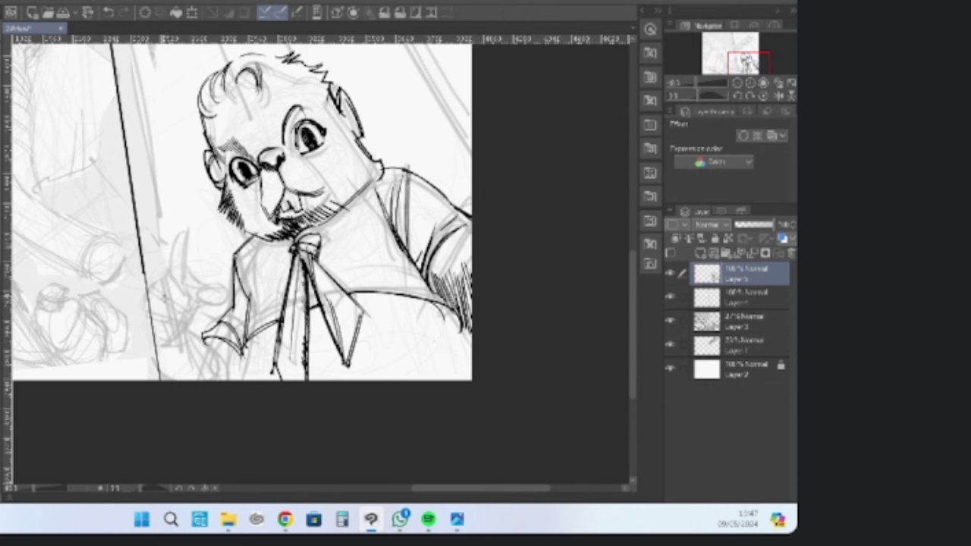
# On Layer 4, erase the divider's lower end and ink the beaver's raised hand with extended fingers and a hatched palm
pyautogui.hotkey('alt', '[')
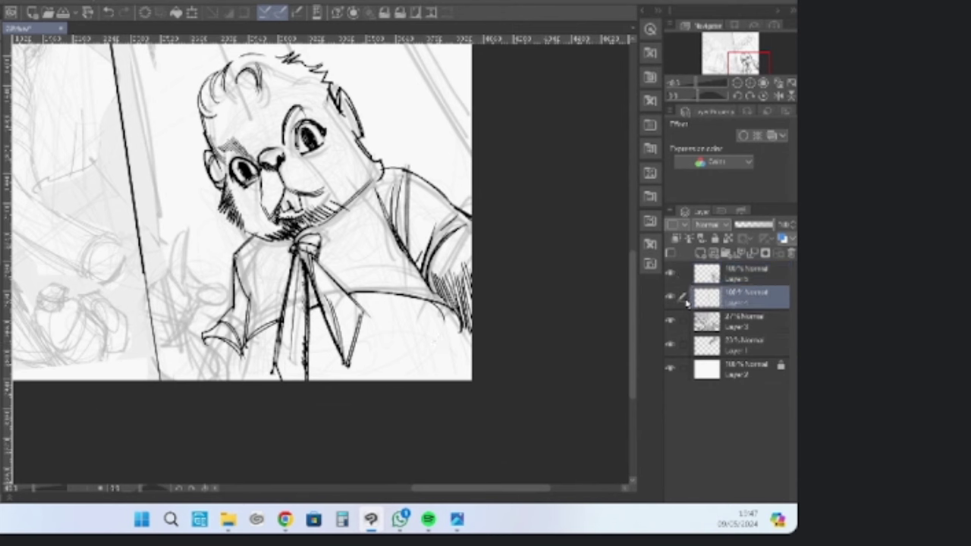
pyautogui.moveTo(144, 295)
pyautogui.mouseDown()
pyautogui.moveTo(154, 329)
pyautogui.moveTo(152, 298)
pyautogui.moveTo(173, 353)
pyautogui.mouseUp()
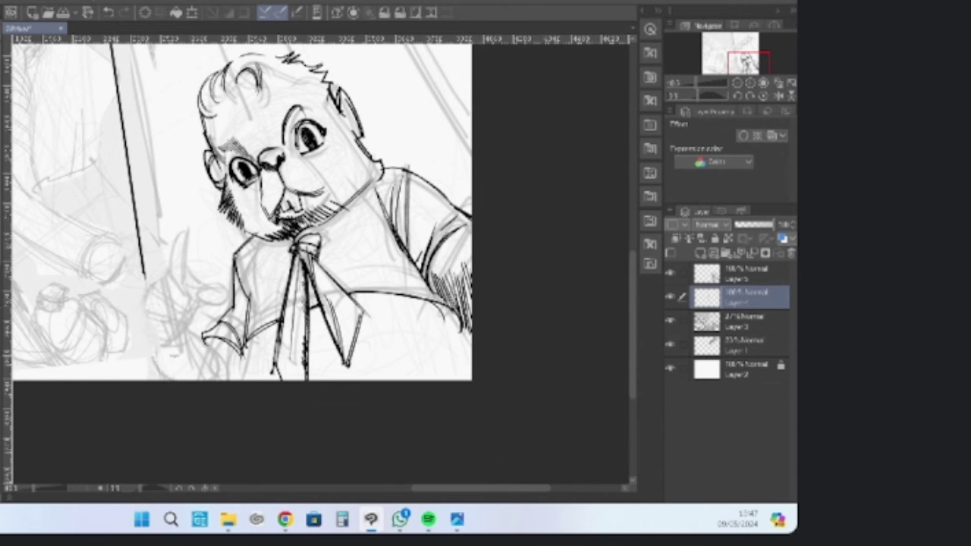
pyautogui.moveTo(144, 280); pyautogui.dragTo(148, 327)
pyautogui.moveTo(144, 279)
pyautogui.mouseDown()
pyautogui.moveTo(178, 230)
pyautogui.moveTo(175, 274)
pyautogui.moveTo(200, 283)
pyautogui.moveTo(182, 288)
pyautogui.moveTo(186, 314)
pyautogui.mouseUp()
pyautogui.moveTo(189, 303); pyautogui.dragTo(189, 314)
pyautogui.moveTo(202, 279)
pyautogui.mouseDown()
pyautogui.moveTo(220, 278)
pyautogui.moveTo(189, 296)
pyautogui.moveTo(217, 300)
pyautogui.moveTo(199, 294)
pyautogui.moveTo(222, 292)
pyautogui.moveTo(190, 300)
pyautogui.mouseUp()
pyautogui.moveTo(191, 287); pyautogui.dragTo(171, 319)
pyautogui.moveTo(165, 319); pyautogui.dragTo(186, 323)
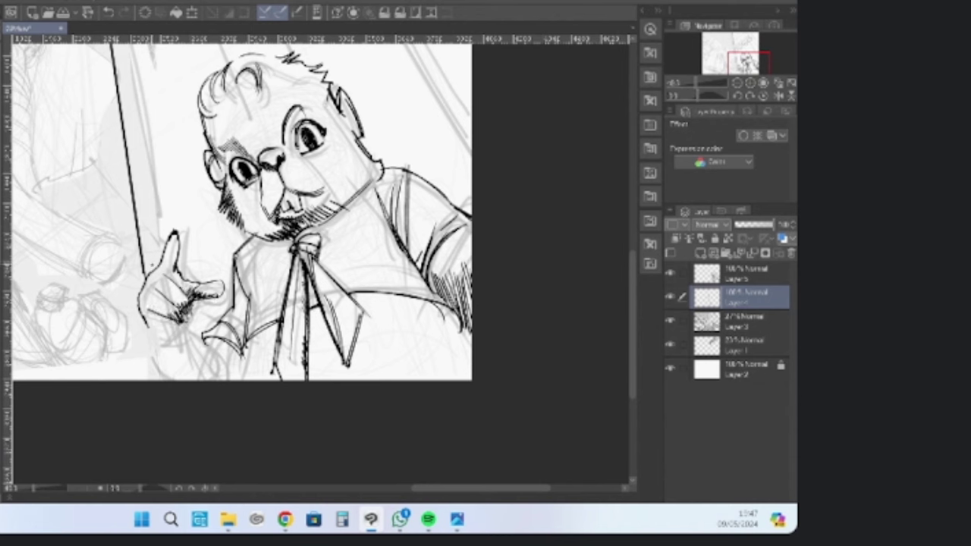
pyautogui.moveTo(144, 310)
pyautogui.mouseDown()
pyautogui.moveTo(143, 332)
pyautogui.moveTo(176, 332)
pyautogui.moveTo(177, 318)
pyautogui.moveTo(168, 331)
pyautogui.moveTo(185, 329)
pyautogui.moveTo(156, 336)
pyautogui.moveTo(175, 342)
pyautogui.moveTo(179, 331)
pyautogui.mouseUp()
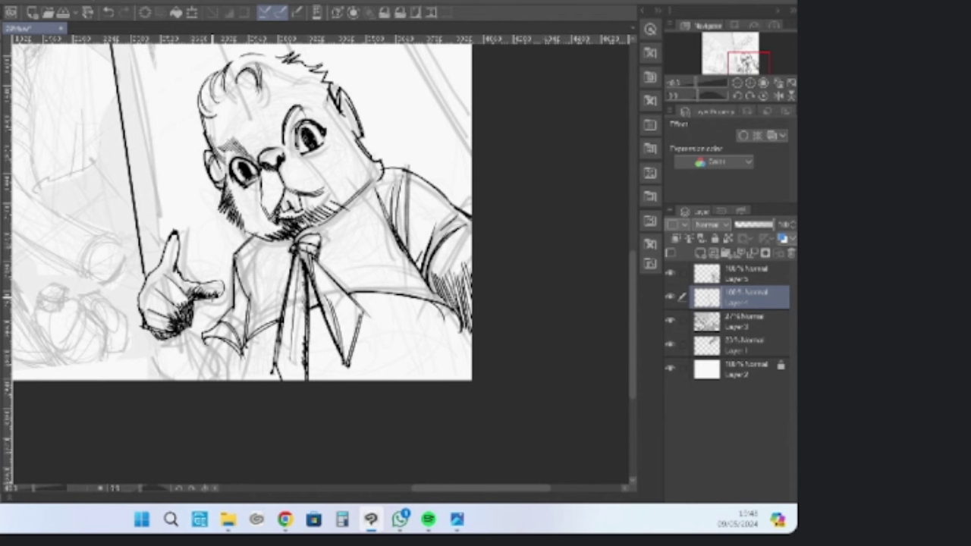
# Ink the forearm contour below the raised hand and fill its inner side with dense fur hatching down to the canvas edge
pyautogui.moveTo(142, 326); pyautogui.dragTo(142, 343)
pyautogui.moveTo(143, 338); pyautogui.dragTo(156, 375)
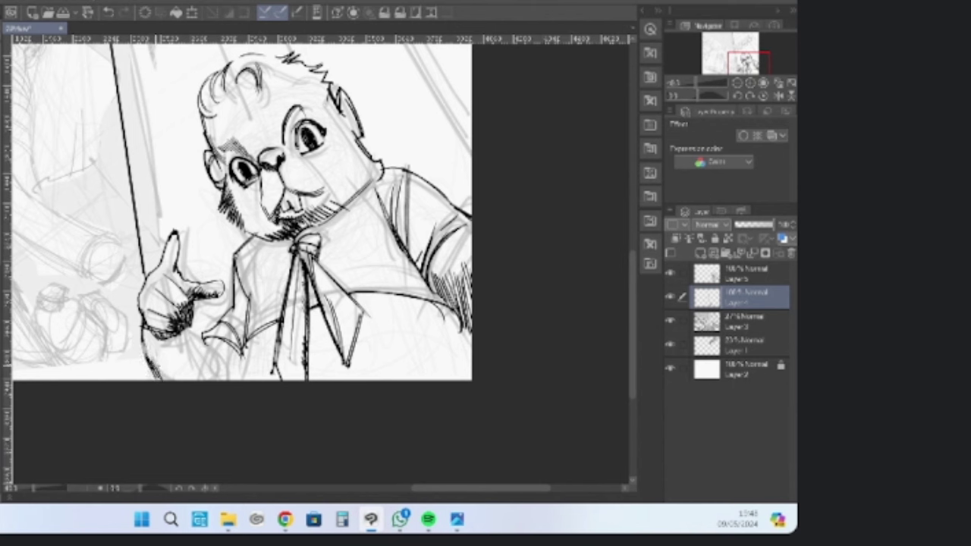
pyautogui.moveTo(191, 322); pyautogui.dragTo(243, 372)
pyautogui.moveTo(182, 325)
pyautogui.mouseDown()
pyautogui.moveTo(179, 355)
pyautogui.moveTo(239, 384)
pyautogui.mouseUp()
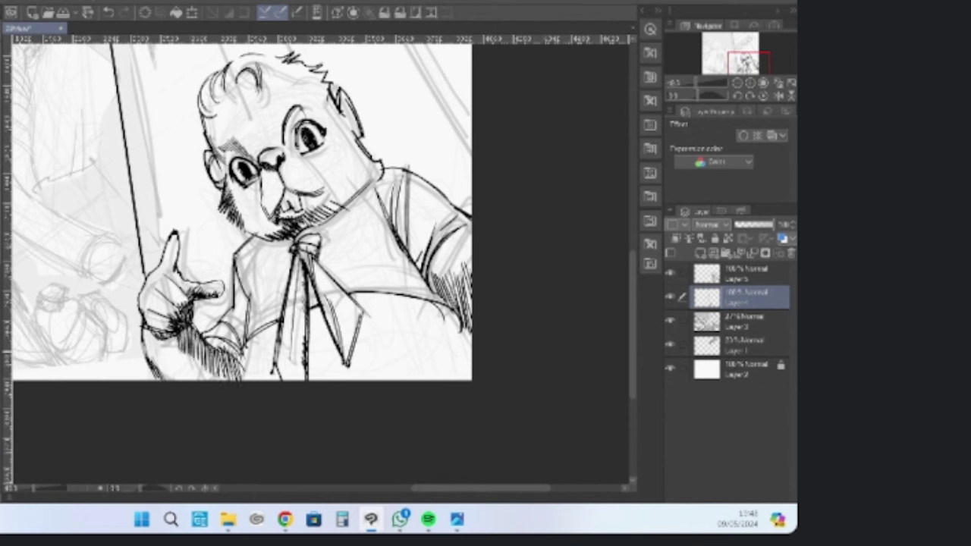
pyautogui.moveTo(233, 351); pyautogui.dragTo(246, 381)
pyautogui.moveTo(182, 329)
pyautogui.mouseDown()
pyautogui.moveTo(179, 356)
pyautogui.moveTo(240, 388)
pyautogui.mouseUp()
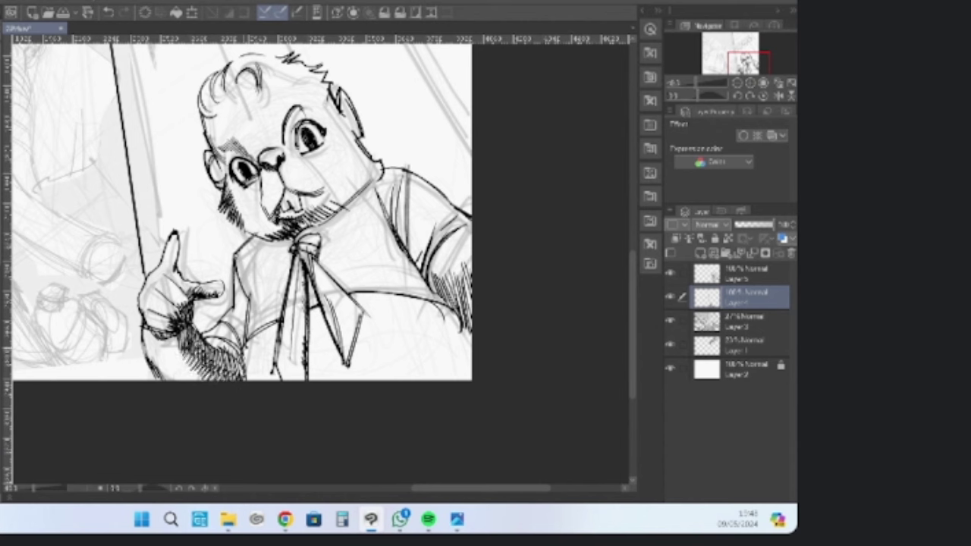
pyautogui.moveTo(245, 355); pyautogui.dragTo(245, 380)
# Add thin fold lines to the beaver's shirt across the chest, near the right shoulder and beside the neckwear
pyautogui.moveTo(308, 303); pyautogui.dragTo(309, 364)
pyautogui.moveTo(341, 311); pyautogui.dragTo(437, 298)
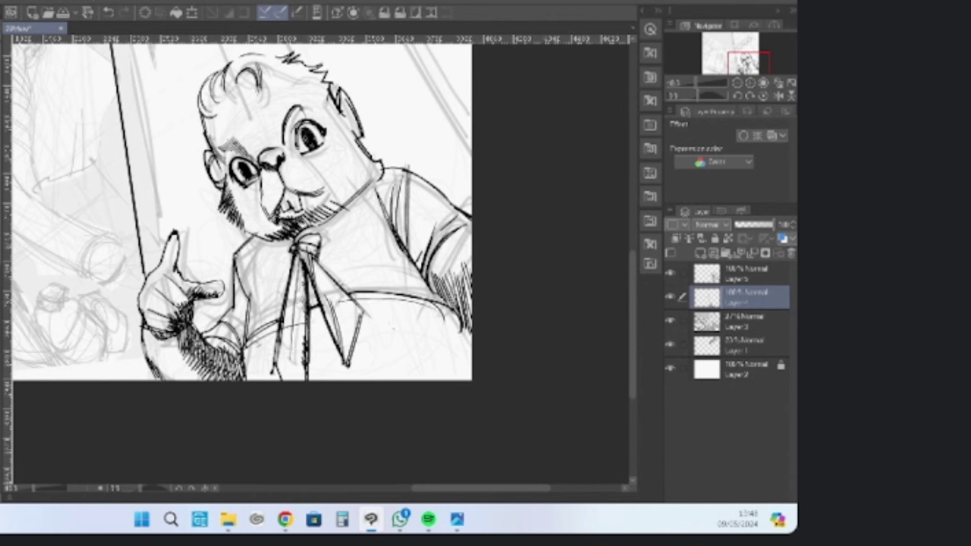
pyautogui.moveTo(361, 214)
pyautogui.mouseDown()
pyautogui.moveTo(419, 271)
pyautogui.moveTo(411, 262)
pyautogui.mouseUp()
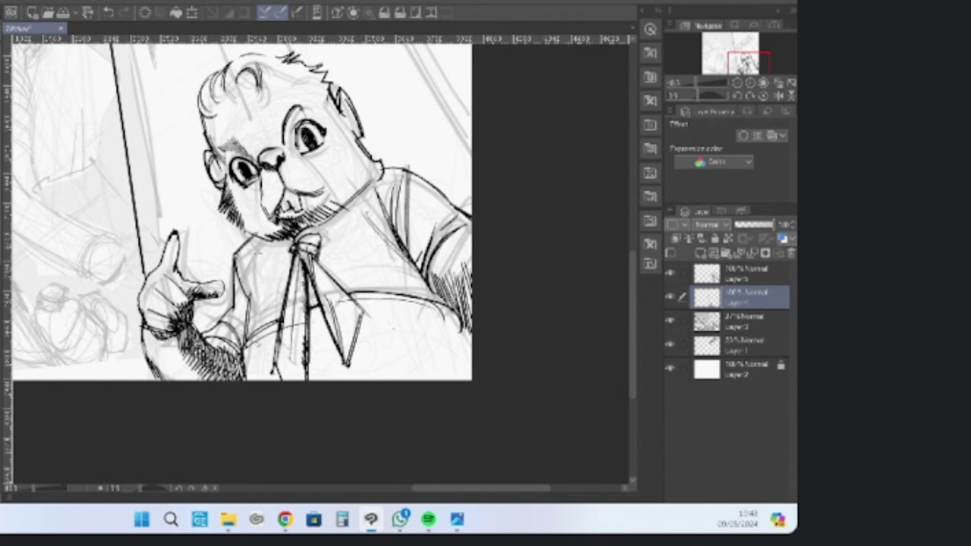
pyautogui.moveTo(249, 261)
pyautogui.mouseDown()
pyautogui.moveTo(246, 315)
pyautogui.moveTo(285, 320)
pyautogui.mouseUp()
pyautogui.moveTo(382, 274); pyautogui.dragTo(417, 270)
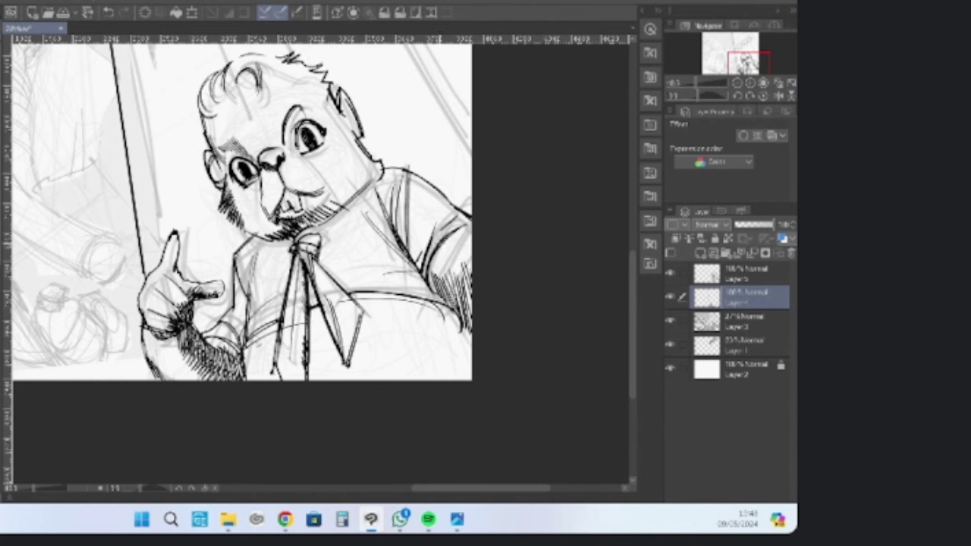
# Add short fur hatching along both sides of the beaver's jaw and on the right cheek beside the mouth
pyautogui.moveTo(262, 243); pyautogui.dragTo(254, 225)
pyautogui.moveTo(259, 241); pyautogui.dragTo(247, 224)
pyautogui.moveTo(250, 237); pyautogui.dragTo(245, 223)
pyautogui.moveTo(342, 197); pyautogui.dragTo(346, 206)
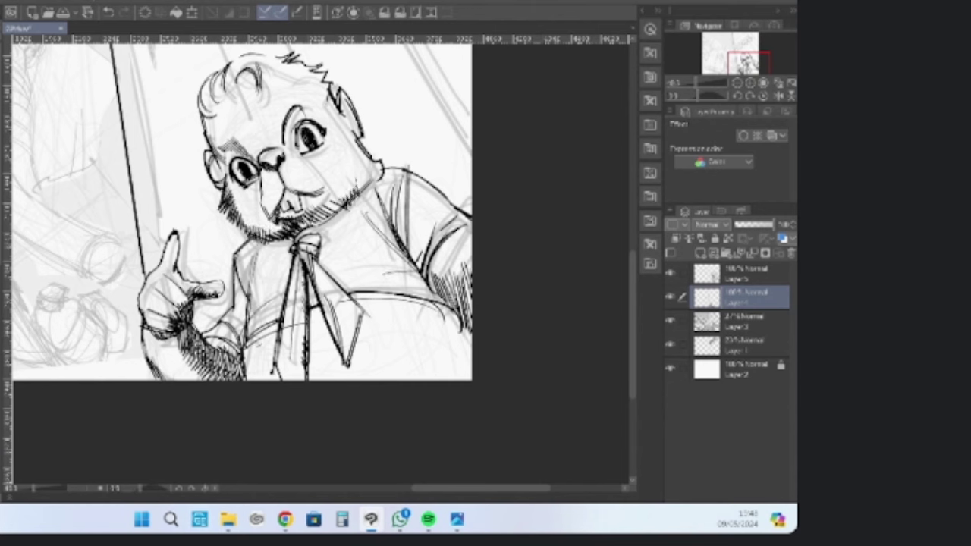
pyautogui.moveTo(374, 171)
pyautogui.mouseDown()
pyautogui.moveTo(357, 194)
pyautogui.moveTo(365, 190)
pyautogui.moveTo(302, 199)
pyautogui.mouseUp()
pyautogui.moveTo(314, 185); pyautogui.dragTo(312, 196)
pyautogui.moveTo(328, 184); pyautogui.dragTo(327, 194)
pyautogui.moveTo(338, 182); pyautogui.dragTo(331, 194)
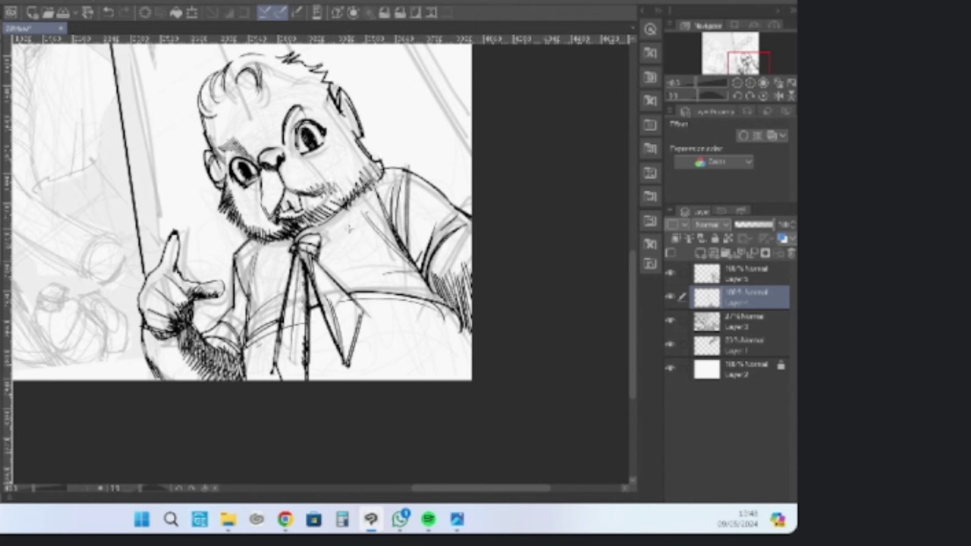
# Ink a curved line under the beaver's right eye and long whiskers fanning out from both sides of the muzzle
pyautogui.moveTo(289, 158); pyautogui.dragTo(334, 143)
pyautogui.moveTo(260, 183)
pyautogui.mouseDown()
pyautogui.moveTo(238, 192)
pyautogui.moveTo(207, 230)
pyautogui.mouseUp()
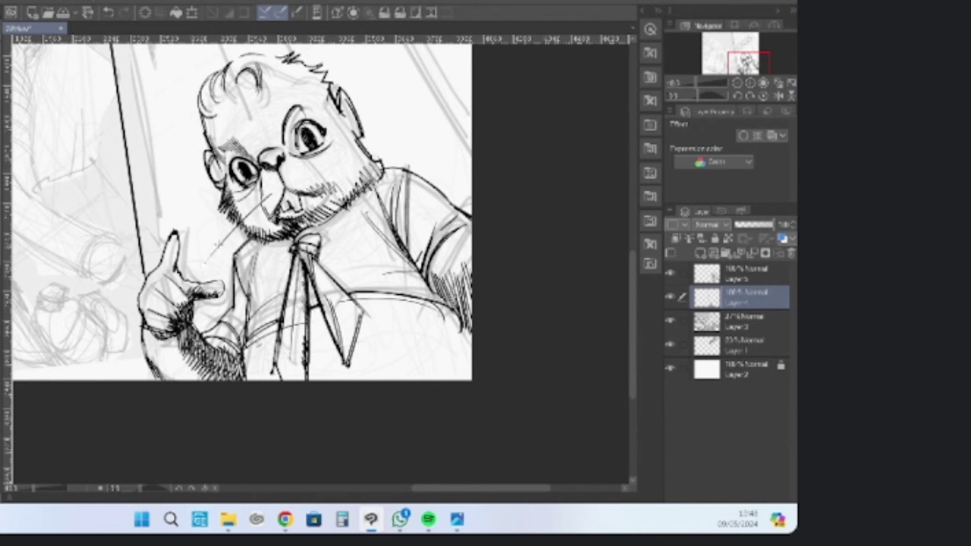
pyautogui.moveTo(256, 206); pyautogui.dragTo(211, 252)
pyautogui.moveTo(200, 217); pyautogui.dragTo(356, 137)
pyautogui.moveTo(308, 173)
pyautogui.mouseDown()
pyautogui.moveTo(391, 144)
pyautogui.moveTo(382, 166)
pyautogui.mouseUp()
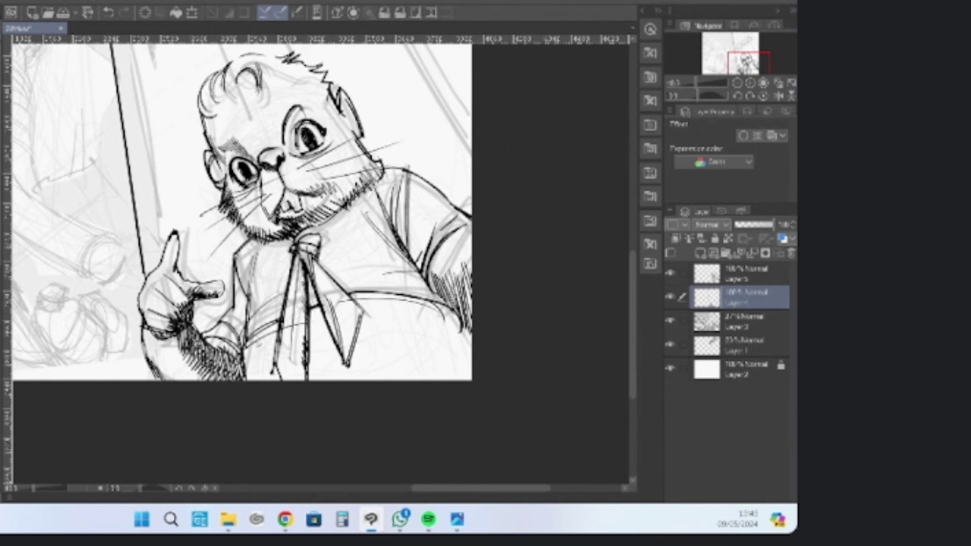
# Ink the letters "HIB" in thick brush strokes over the sketched lettering above the beaver
pyautogui.scroll(-3, 338, 228)
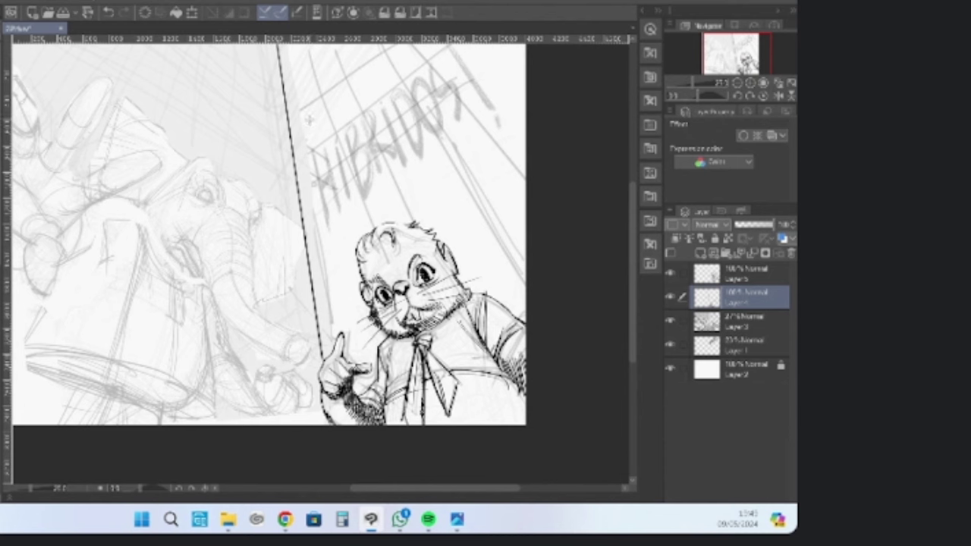
pyautogui.moveTo(309, 116); pyautogui.dragTo(327, 228)
pyautogui.moveTo(312, 146)
pyautogui.mouseDown()
pyautogui.moveTo(325, 183)
pyautogui.moveTo(337, 163)
pyautogui.moveTo(340, 200)
pyautogui.moveTo(336, 166)
pyautogui.moveTo(354, 194)
pyautogui.mouseUp()
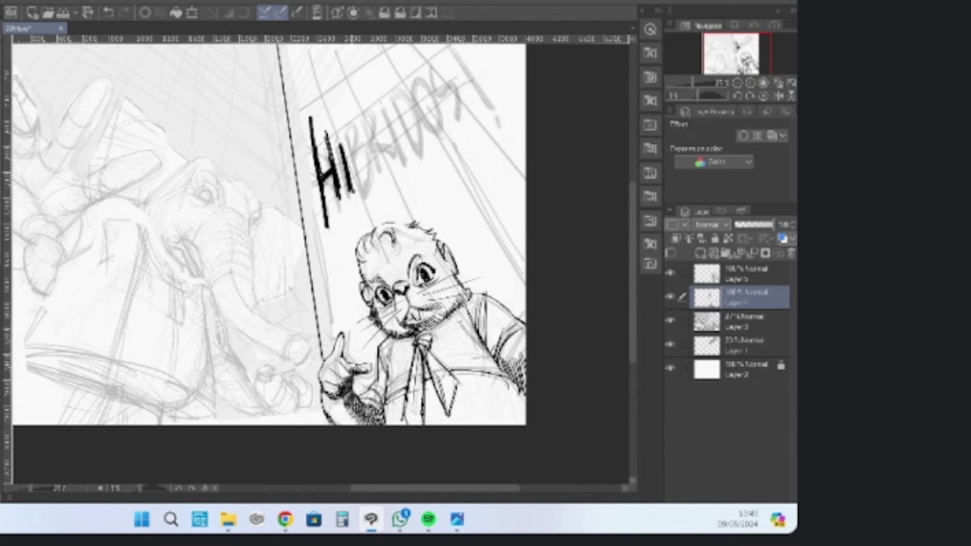
pyautogui.moveTo(339, 125); pyautogui.dragTo(359, 176)
pyautogui.moveTo(348, 135)
pyautogui.mouseDown()
pyautogui.moveTo(359, 175)
pyautogui.moveTo(357, 120)
pyautogui.moveTo(366, 186)
pyautogui.mouseUp()
pyautogui.moveTo(371, 150); pyautogui.dragTo(361, 191)
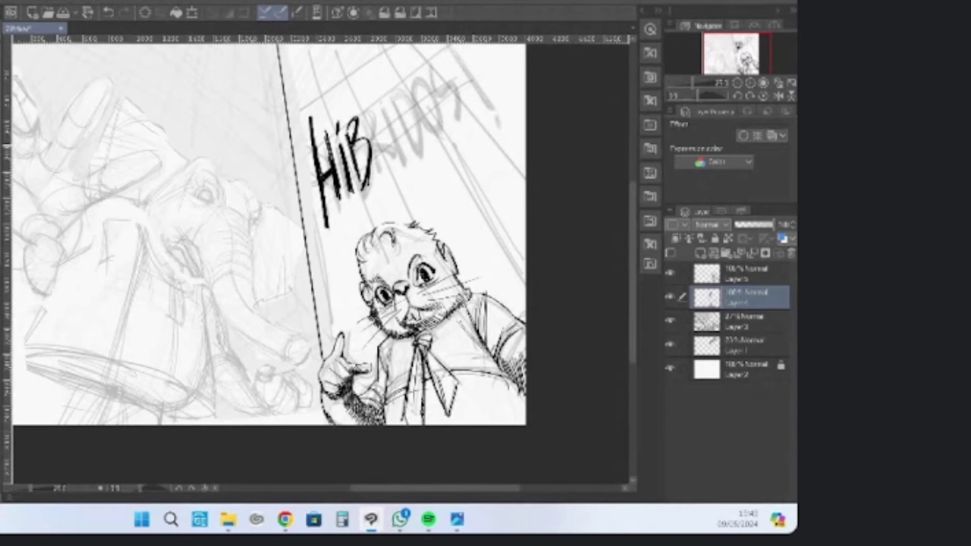
pyautogui.moveTo(353, 141)
pyautogui.mouseDown()
pyautogui.moveTo(366, 152)
pyautogui.moveTo(363, 189)
pyautogui.mouseUp()
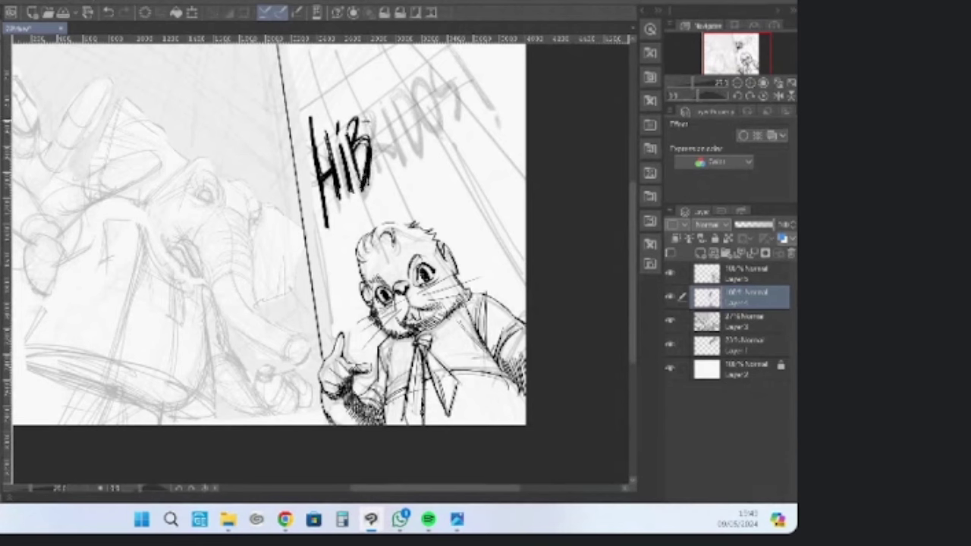
# Complete the slanted lettering as "HIBRIDOS!" by inking "RIDOS" and the exclamation mark in thick strokes
pyautogui.moveTo(370, 116)
pyautogui.mouseDown()
pyautogui.moveTo(386, 175)
pyautogui.moveTo(378, 126)
pyautogui.moveTo(379, 140)
pyautogui.moveTo(386, 114)
pyautogui.mouseUp()
pyautogui.moveTo(382, 108)
pyautogui.mouseDown()
pyautogui.moveTo(383, 142)
pyautogui.moveTo(403, 163)
pyautogui.mouseUp()
pyautogui.moveTo(379, 129); pyautogui.dragTo(414, 174)
pyautogui.moveTo(391, 105)
pyautogui.mouseDown()
pyautogui.moveTo(411, 170)
pyautogui.moveTo(410, 147)
pyautogui.mouseUp()
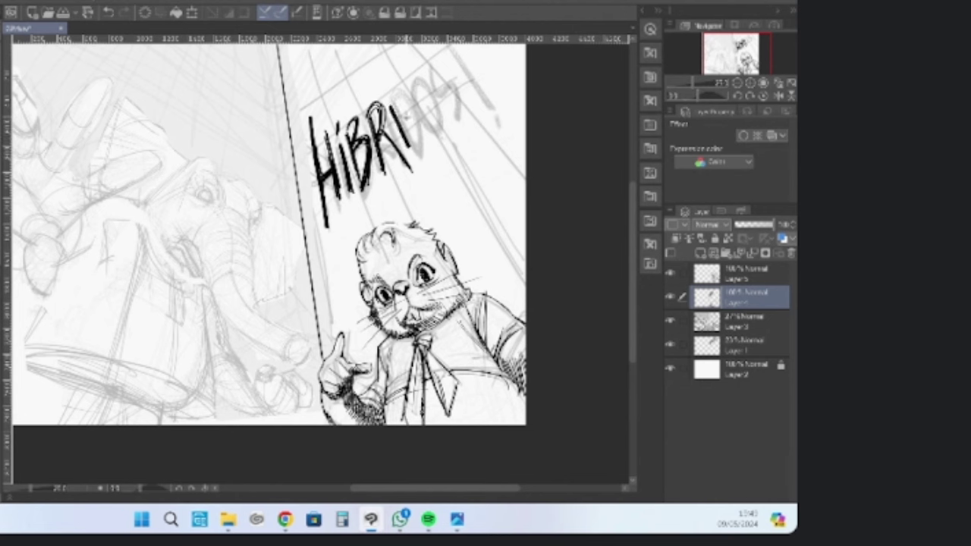
pyautogui.moveTo(406, 105)
pyautogui.mouseDown()
pyautogui.moveTo(422, 135)
pyautogui.moveTo(413, 147)
pyautogui.moveTo(409, 93)
pyautogui.moveTo(423, 148)
pyautogui.mouseUp()
pyautogui.moveTo(399, 103); pyautogui.dragTo(423, 147)
pyautogui.moveTo(403, 102); pyautogui.dragTo(423, 144)
pyautogui.moveTo(403, 102)
pyautogui.mouseDown()
pyautogui.moveTo(423, 148)
pyautogui.moveTo(421, 93)
pyautogui.moveTo(446, 129)
pyautogui.mouseUp()
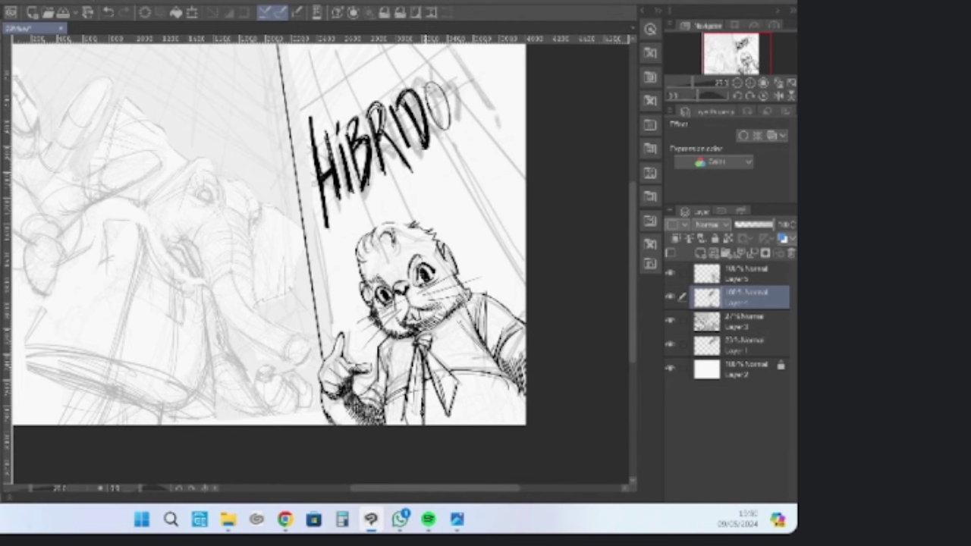
pyautogui.moveTo(428, 85)
pyautogui.mouseDown()
pyautogui.moveTo(447, 131)
pyautogui.moveTo(454, 112)
pyautogui.moveTo(431, 129)
pyautogui.moveTo(447, 128)
pyautogui.mouseUp()
pyautogui.moveTo(471, 62)
pyautogui.mouseDown()
pyautogui.moveTo(453, 91)
pyautogui.moveTo(459, 123)
pyautogui.moveTo(447, 106)
pyautogui.moveTo(481, 122)
pyautogui.moveTo(499, 106)
pyautogui.moveTo(507, 112)
pyautogui.moveTo(496, 103)
pyautogui.moveTo(511, 120)
pyautogui.mouseUp()
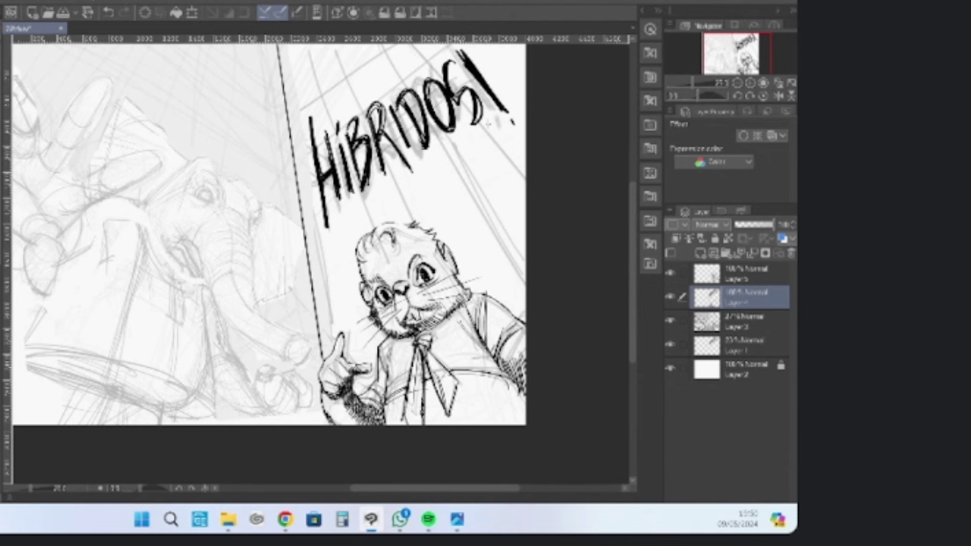
# Ink the large curved outline with a jagged edge rising behind the beaver's right shoulder to the canvas edge
pyautogui.moveTo(462, 335); pyautogui.dragTo(466, 321)
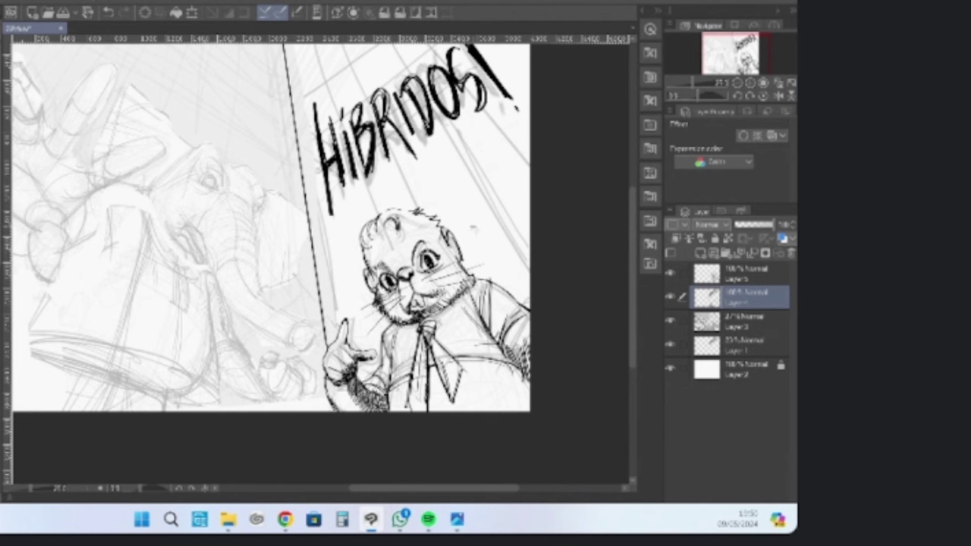
pyautogui.moveTo(464, 270)
pyautogui.mouseDown()
pyautogui.moveTo(486, 254)
pyautogui.moveTo(476, 218)
pyautogui.moveTo(495, 169)
pyautogui.moveTo(532, 169)
pyautogui.mouseUp()
pyautogui.moveTo(474, 189)
pyautogui.mouseDown()
pyautogui.moveTo(467, 207)
pyautogui.moveTo(481, 266)
pyautogui.mouseUp()
# Ink the elephant's ragged ear outline so that it extends across the panel divider, and switch to the image viewer
pyautogui.moveTo(340, 269); pyautogui.dragTo(370, 256)
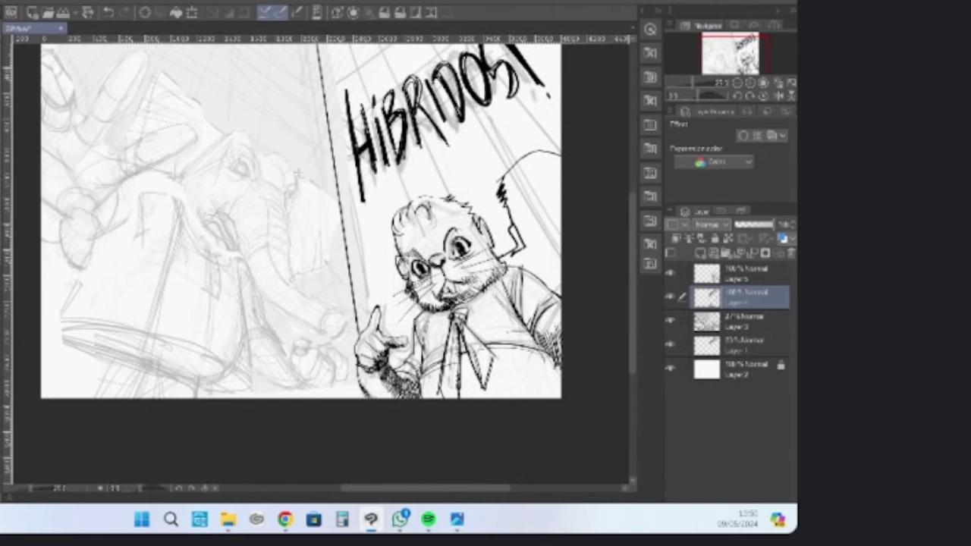
pyautogui.moveTo(300, 177)
pyautogui.mouseDown()
pyautogui.moveTo(317, 178)
pyautogui.moveTo(355, 226)
pyautogui.moveTo(324, 267)
pyautogui.moveTo(291, 280)
pyautogui.moveTo(312, 272)
pyautogui.mouseUp()
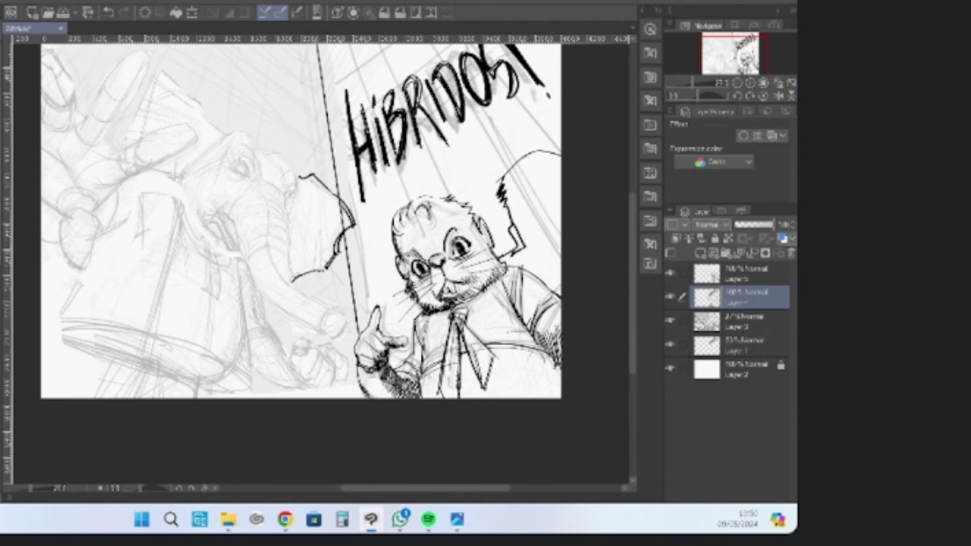
pyautogui.hotkey('alt', 'Tab')
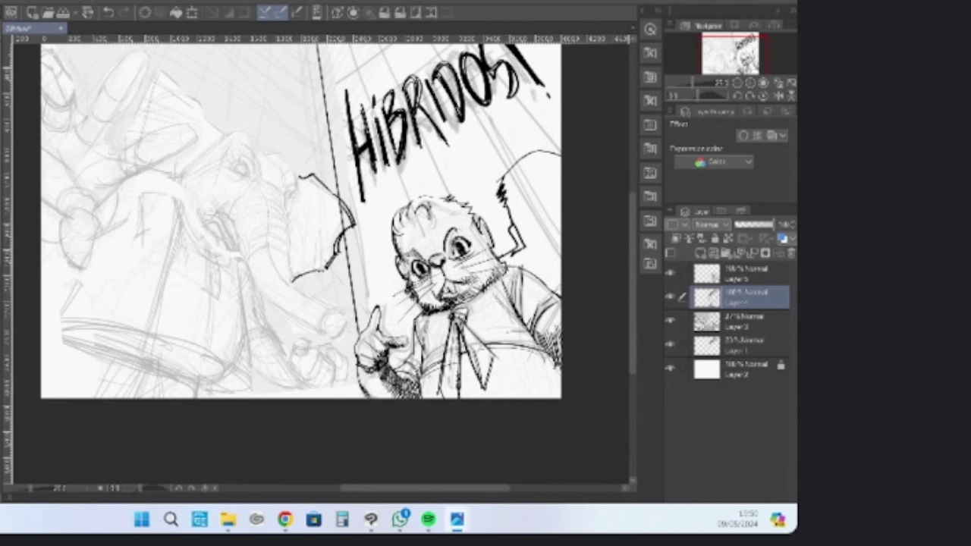
# Return to Clip Studio Paint and ink the elephant's eyes, lashes, brow bulge and spiky tuft of hair over the faded sketch
pyautogui.hotkey('alt', 'Tab')
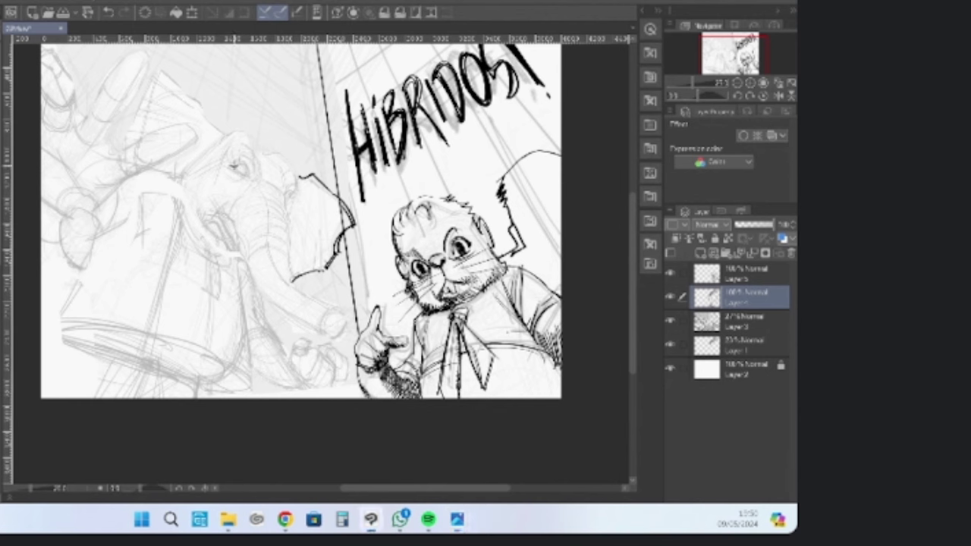
pyautogui.moveTo(234, 166); pyautogui.dragTo(240, 168)
pyautogui.moveTo(288, 194)
pyautogui.mouseDown()
pyautogui.moveTo(293, 187)
pyautogui.moveTo(289, 194)
pyautogui.mouseUp()
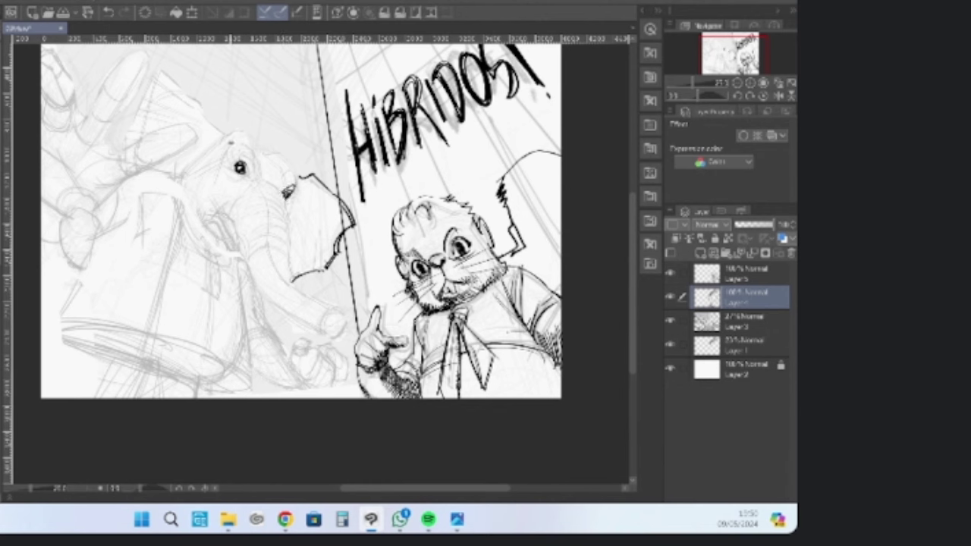
pyautogui.moveTo(228, 135)
pyautogui.mouseDown()
pyautogui.moveTo(242, 119)
pyautogui.moveTo(266, 123)
pyautogui.moveTo(266, 136)
pyautogui.moveTo(287, 147)
pyautogui.moveTo(270, 161)
pyautogui.moveTo(296, 170)
pyautogui.moveTo(293, 192)
pyautogui.mouseUp()
pyautogui.moveTo(226, 136)
pyautogui.mouseDown()
pyautogui.moveTo(223, 151)
pyautogui.moveTo(232, 158)
pyautogui.moveTo(240, 149)
pyautogui.moveTo(248, 172)
pyautogui.mouseUp()
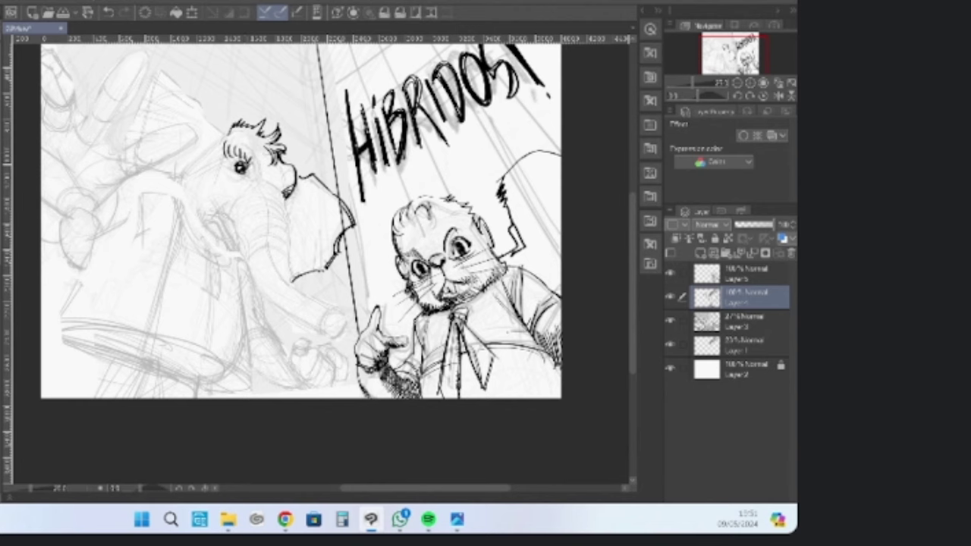
# Ink the elephant's wrinkled trunk down to its curled tip, the mouth edge beside it and the creases along the ear's ragged rim
pyautogui.moveTo(303, 262); pyautogui.dragTo(310, 239)
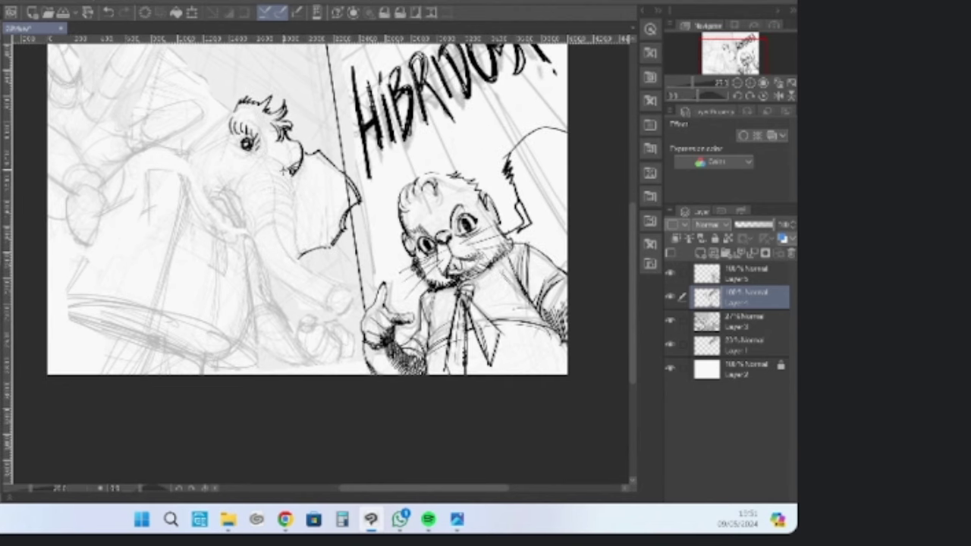
pyautogui.moveTo(244, 167)
pyautogui.mouseDown()
pyautogui.moveTo(277, 161)
pyautogui.moveTo(288, 172)
pyautogui.moveTo(280, 174)
pyautogui.moveTo(289, 185)
pyautogui.moveTo(262, 187)
pyautogui.moveTo(285, 185)
pyautogui.moveTo(294, 220)
pyautogui.mouseUp()
pyautogui.moveTo(293, 178); pyautogui.dragTo(294, 224)
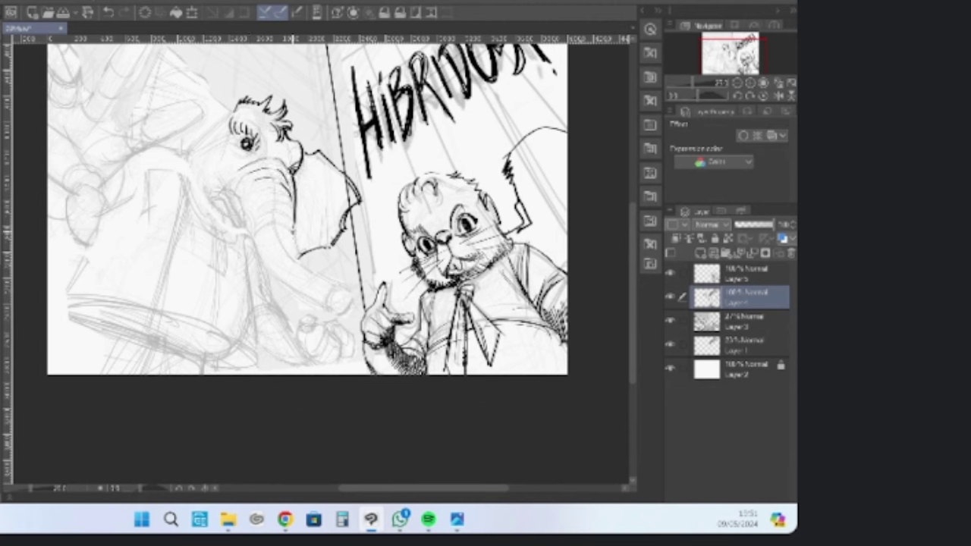
pyautogui.moveTo(289, 157); pyautogui.dragTo(290, 171)
pyautogui.moveTo(324, 248)
pyautogui.mouseDown()
pyautogui.moveTo(316, 229)
pyautogui.moveTo(331, 229)
pyautogui.moveTo(332, 204)
pyautogui.moveTo(343, 202)
pyautogui.mouseUp()
pyautogui.moveTo(309, 253)
pyautogui.mouseDown()
pyautogui.moveTo(306, 236)
pyautogui.moveTo(301, 259)
pyautogui.mouseUp()
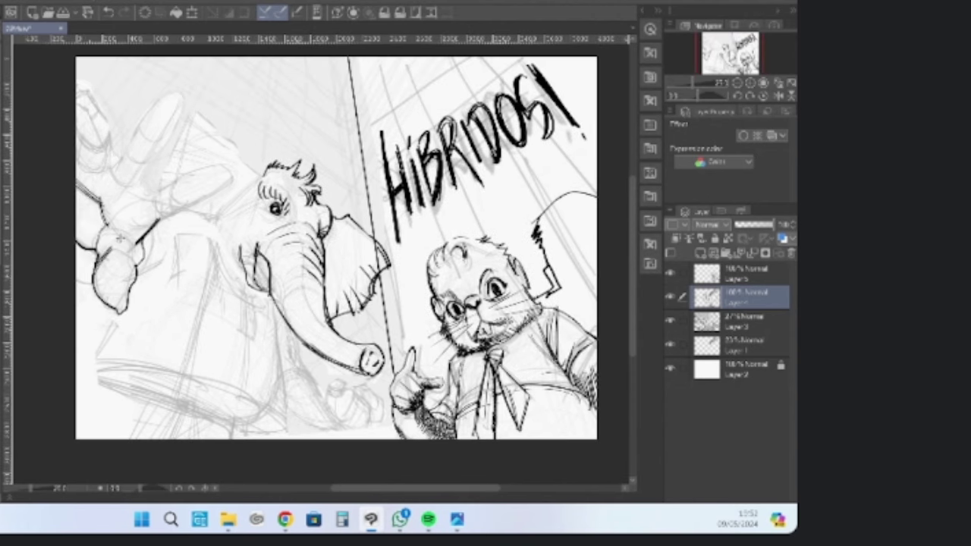
# Ink the elephant's large outstretched hand with its thumb, spread fingers, knuckle creases and a heavier outline
pyautogui.moveTo(120, 239)
pyautogui.mouseDown()
pyautogui.moveTo(135, 266)
pyautogui.moveTo(125, 311)
pyautogui.mouseUp()
pyautogui.moveTo(143, 199); pyautogui.dragTo(146, 211)
pyautogui.moveTo(144, 178)
pyautogui.mouseDown()
pyautogui.moveTo(154, 189)
pyautogui.moveTo(209, 167)
pyautogui.moveTo(216, 182)
pyautogui.moveTo(169, 213)
pyautogui.mouseUp()
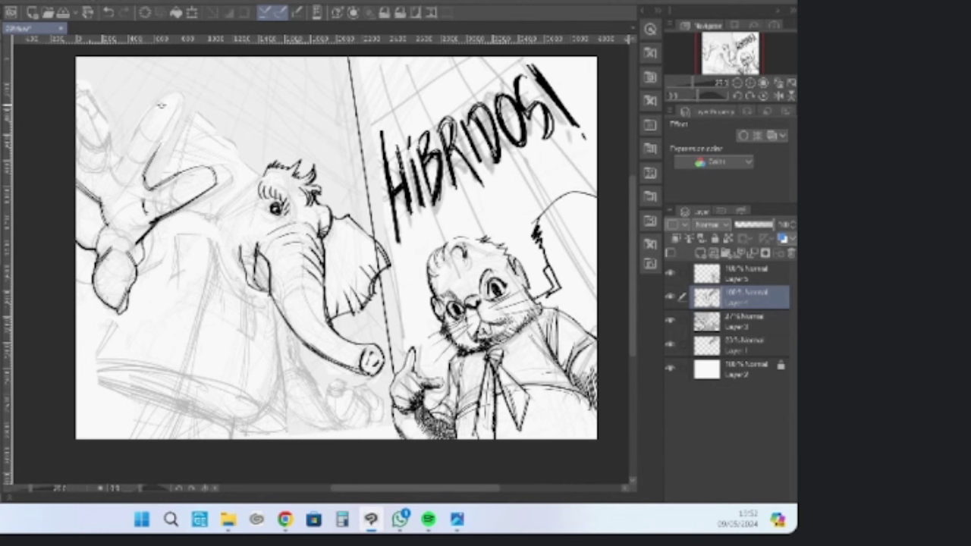
pyautogui.moveTo(169, 106)
pyautogui.mouseDown()
pyautogui.moveTo(158, 150)
pyautogui.moveTo(135, 129)
pyautogui.moveTo(114, 169)
pyautogui.mouseUp()
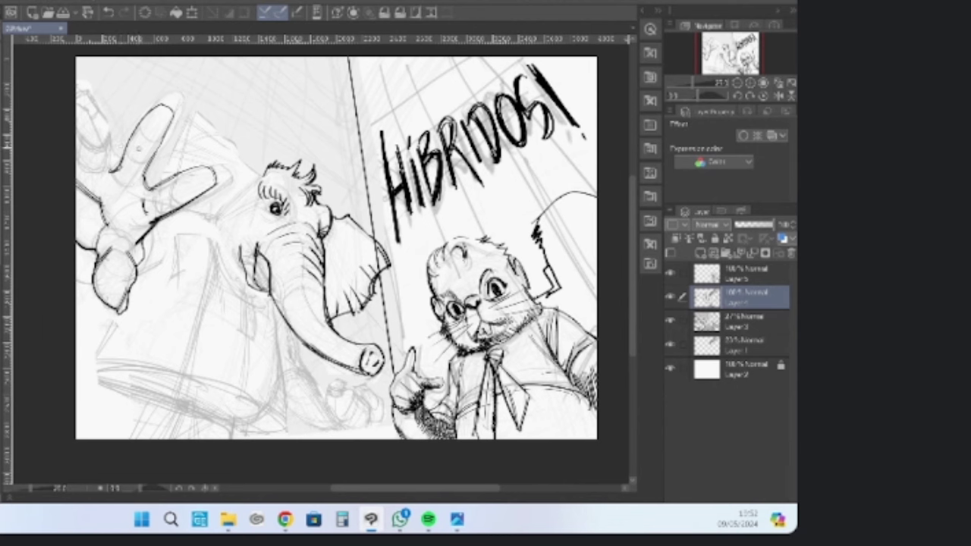
pyautogui.moveTo(175, 186)
pyautogui.mouseDown()
pyautogui.moveTo(175, 198)
pyautogui.moveTo(169, 187)
pyautogui.mouseUp()
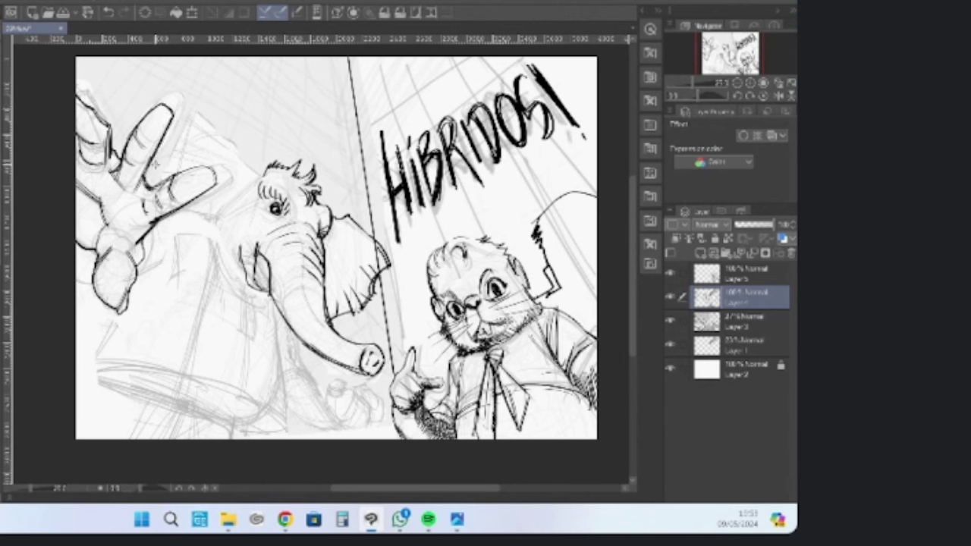
pyautogui.moveTo(148, 189); pyautogui.dragTo(211, 165)
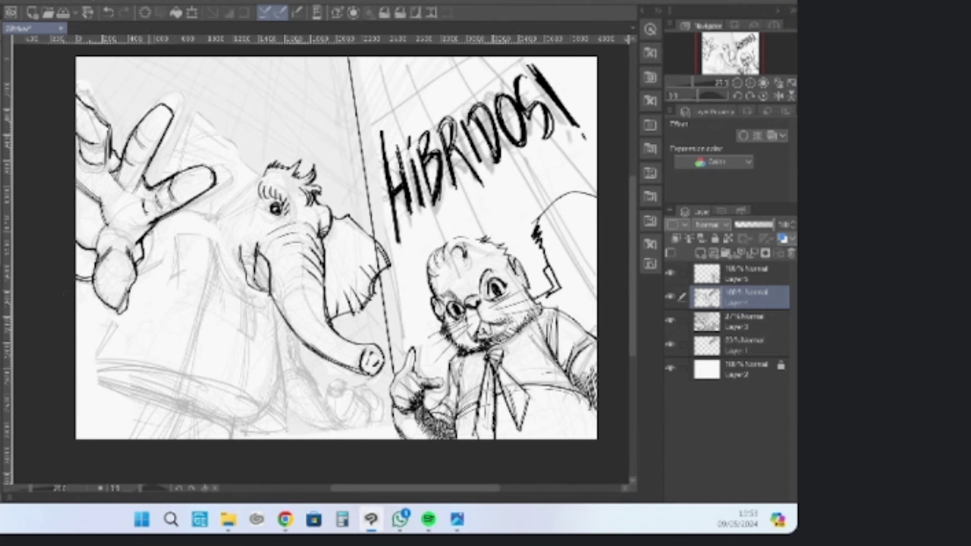
# Check the reference in the image viewer and ink the cuff behind the raised hand plus the sleeve and shoulder lines
pyautogui.moveTo(149, 232)
pyautogui.mouseDown()
pyautogui.moveTo(142, 276)
pyautogui.moveTo(153, 267)
pyautogui.moveTo(144, 278)
pyautogui.moveTo(156, 275)
pyautogui.moveTo(172, 226)
pyautogui.mouseUp()
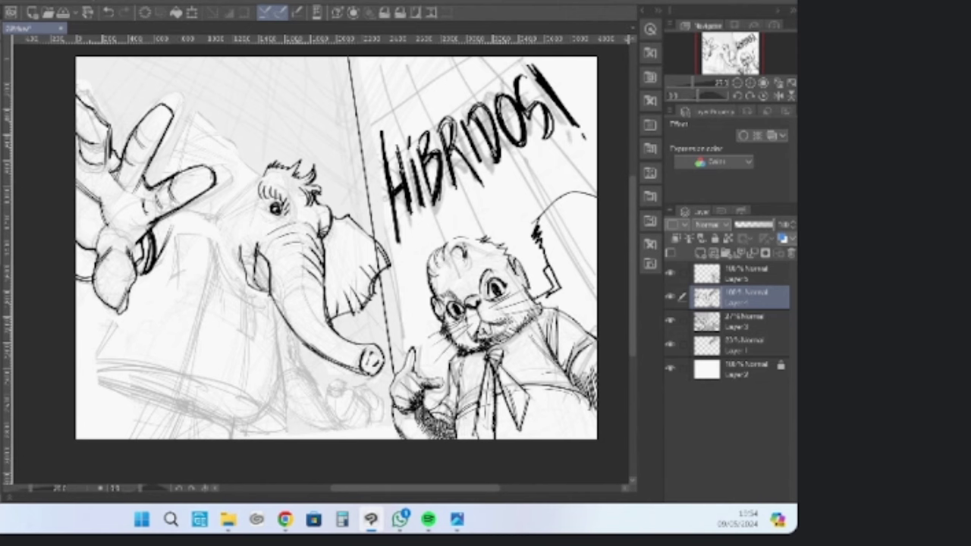
pyautogui.click(457, 519)
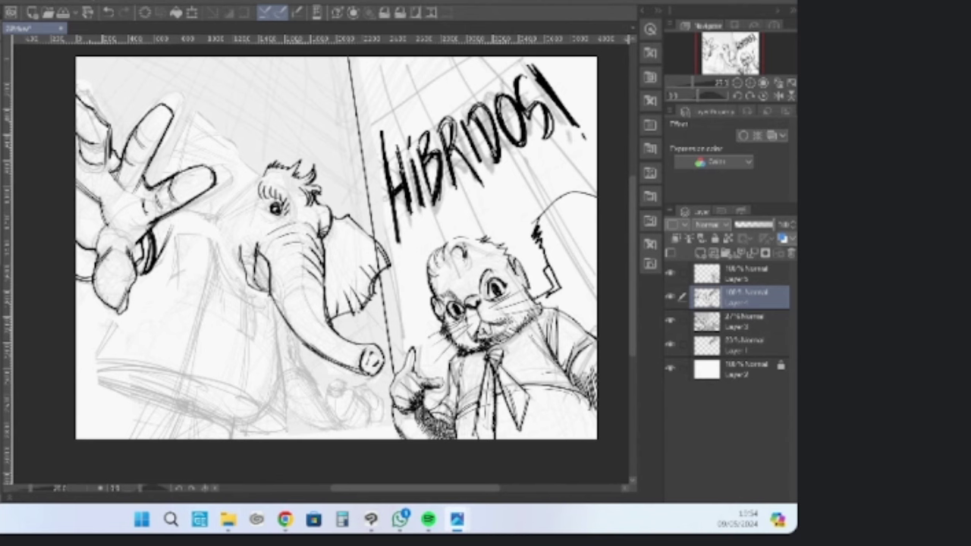
pyautogui.hotkey('alt', 'Tab')
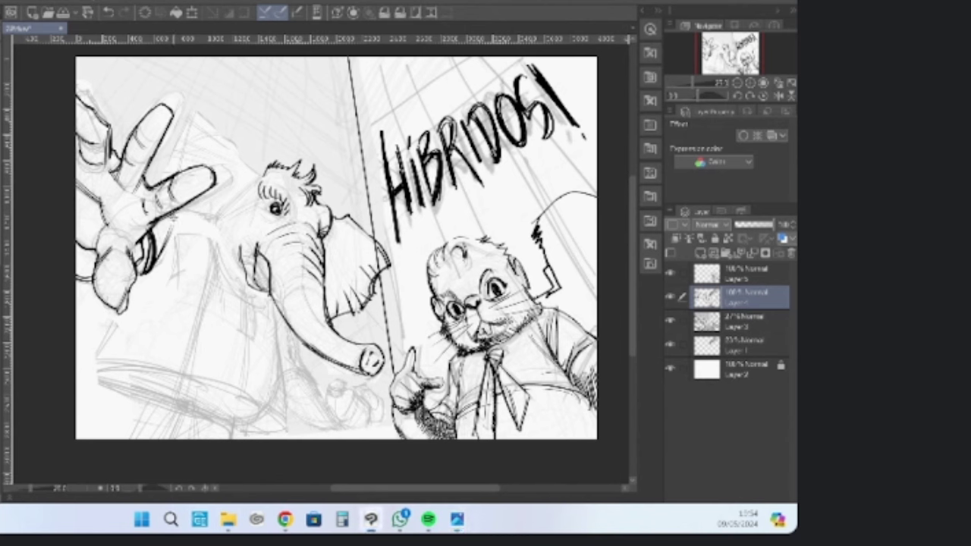
pyautogui.moveTo(173, 213)
pyautogui.mouseDown()
pyautogui.moveTo(175, 238)
pyautogui.moveTo(145, 276)
pyautogui.mouseUp()
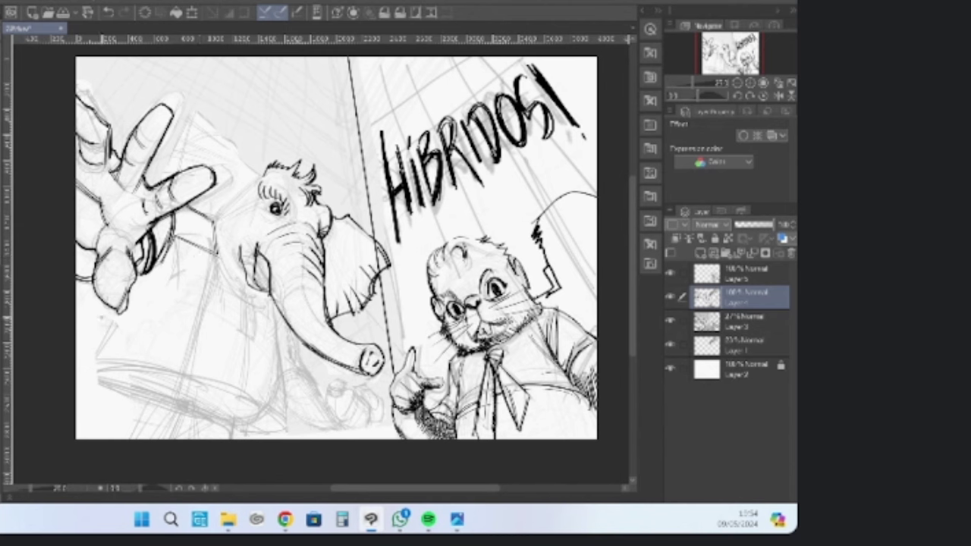
# Ink the elephant's coat with its slanted outer side, doubled curved hem line and long front edge running down from the collar
pyautogui.moveTo(108, 307)
pyautogui.mouseDown()
pyautogui.moveTo(87, 357)
pyautogui.moveTo(92, 377)
pyautogui.moveTo(151, 367)
pyautogui.mouseUp()
pyautogui.moveTo(88, 357); pyautogui.dragTo(190, 377)
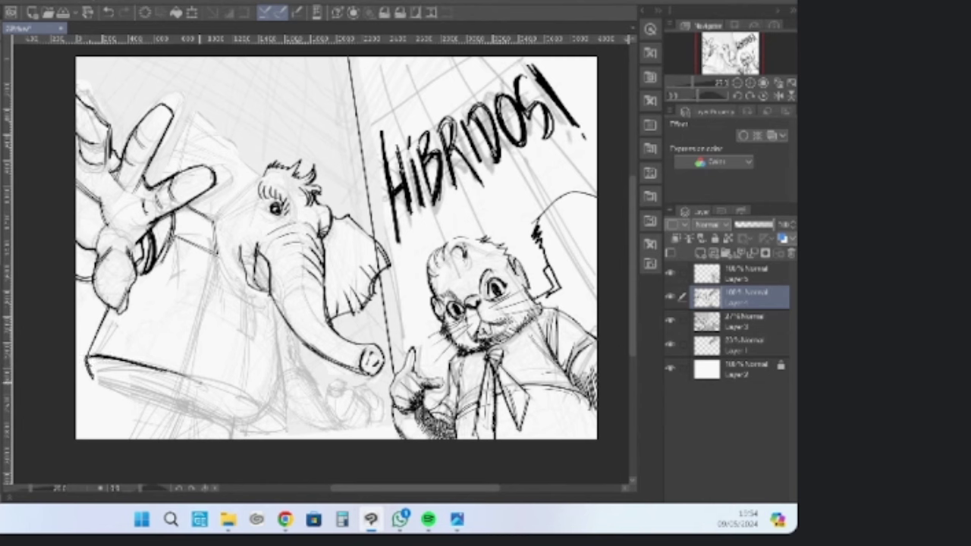
pyautogui.moveTo(110, 353); pyautogui.dragTo(189, 374)
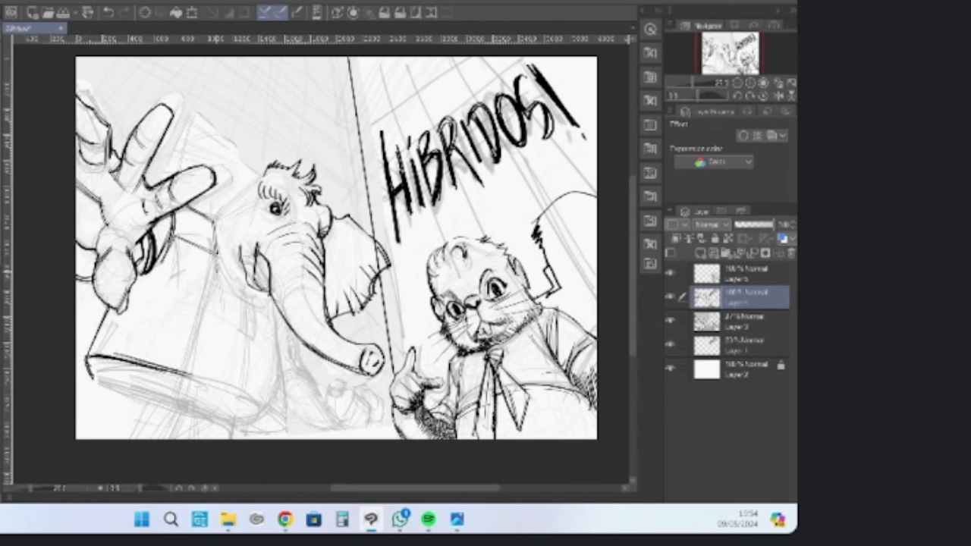
pyautogui.moveTo(218, 253); pyautogui.dragTo(208, 313)
pyautogui.moveTo(215, 275); pyautogui.dragTo(195, 379)
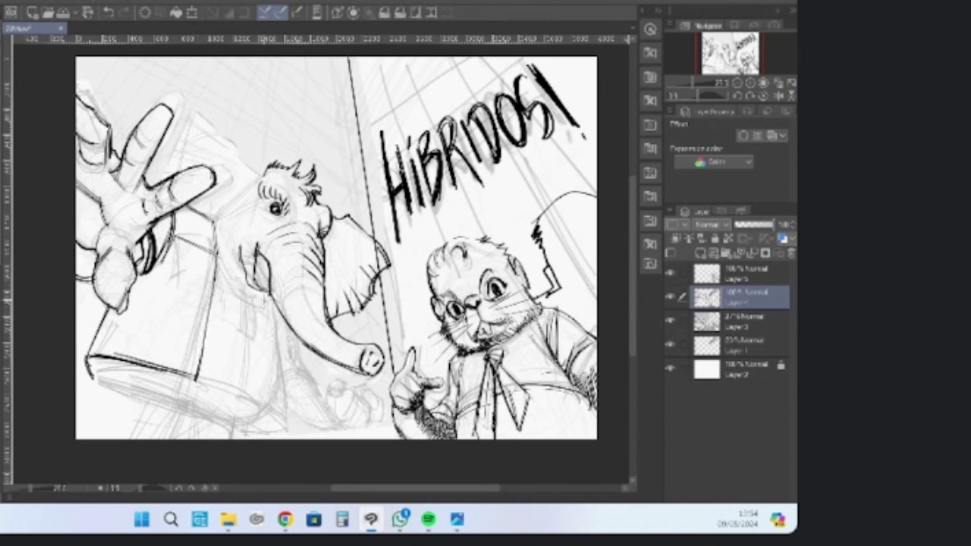
# Ink the elephant's cheek and jaw line and fill the open mouth beside the trunk with solid black
pyautogui.moveTo(216, 236); pyautogui.dragTo(248, 278)
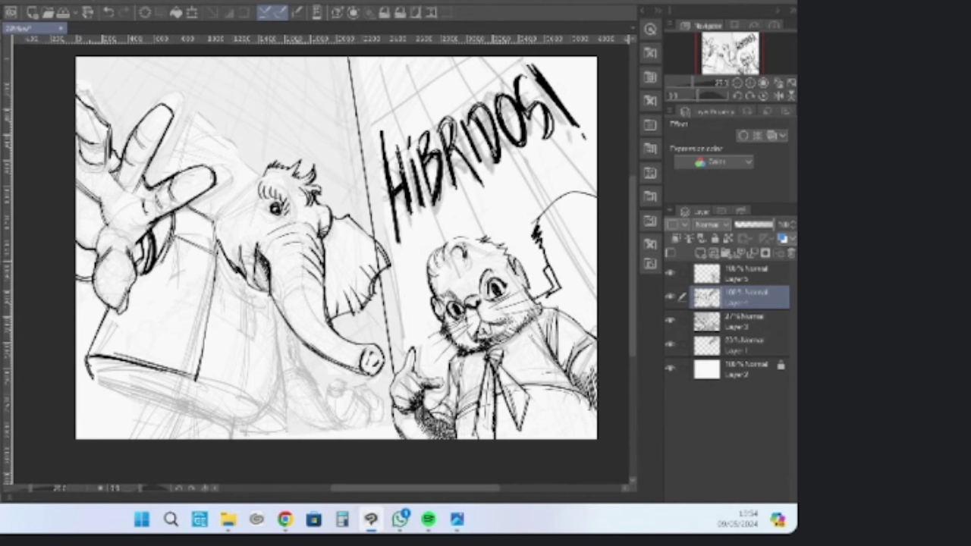
pyautogui.moveTo(258, 266)
pyautogui.mouseDown()
pyautogui.moveTo(269, 291)
pyautogui.moveTo(247, 288)
pyautogui.mouseUp()
pyautogui.moveTo(238, 255)
pyautogui.mouseDown()
pyautogui.moveTo(244, 271)
pyautogui.moveTo(238, 262)
pyautogui.mouseUp()
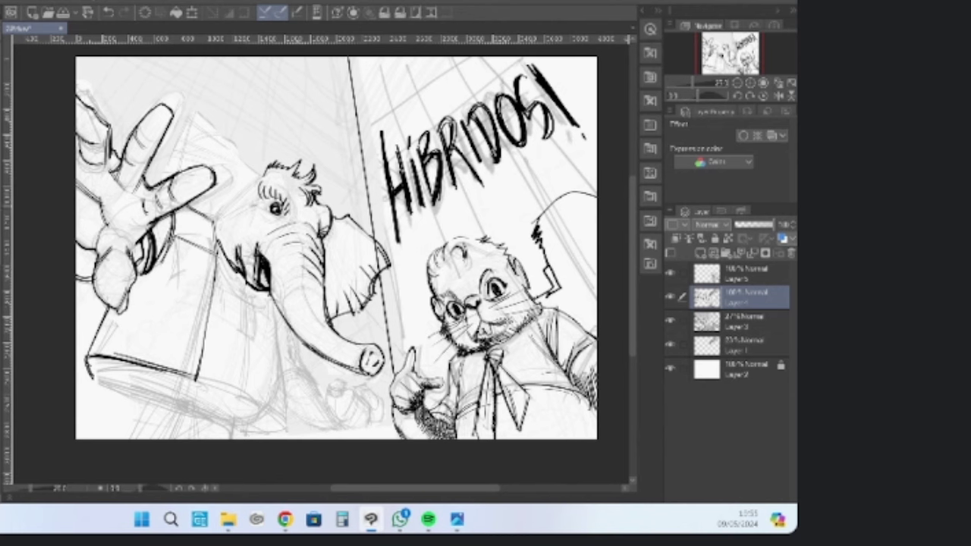
# Ink the elephant's other ear behind the raised fingers with its inner folds, and add the temple line and forehead marks
pyautogui.moveTo(263, 174)
pyautogui.mouseDown()
pyautogui.moveTo(248, 149)
pyautogui.moveTo(192, 116)
pyautogui.mouseUp()
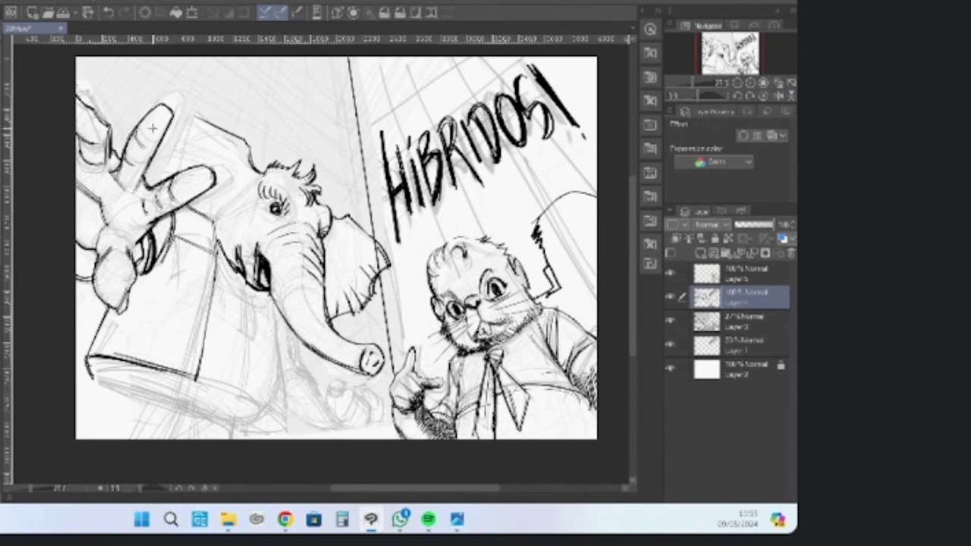
pyautogui.moveTo(173, 120); pyautogui.dragTo(198, 116)
pyautogui.moveTo(157, 151)
pyautogui.mouseDown()
pyautogui.moveTo(160, 175)
pyautogui.moveTo(191, 151)
pyautogui.moveTo(189, 140)
pyautogui.moveTo(169, 180)
pyautogui.moveTo(174, 167)
pyautogui.mouseUp()
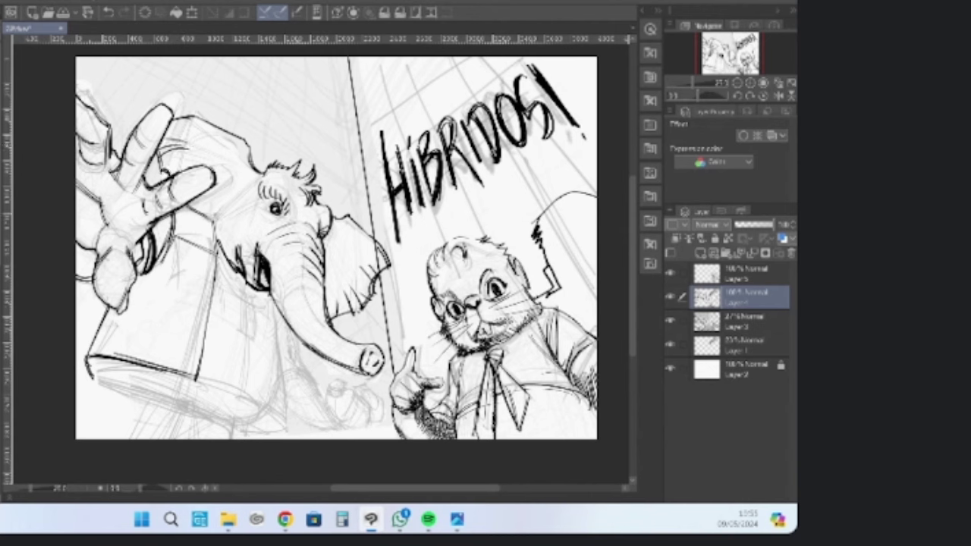
pyautogui.moveTo(217, 206)
pyautogui.mouseDown()
pyautogui.moveTo(218, 235)
pyautogui.moveTo(230, 200)
pyautogui.mouseUp()
pyautogui.moveTo(239, 164)
pyautogui.mouseDown()
pyautogui.moveTo(274, 195)
pyautogui.moveTo(281, 218)
pyautogui.mouseUp()
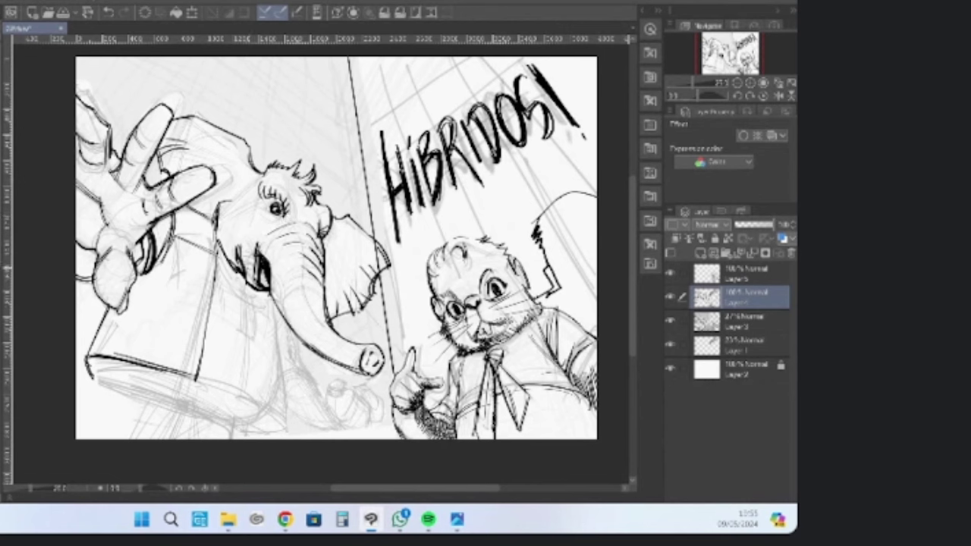
# Ink the collar line below the elephant's jaw and add fine radiating creases inside the ear next to the panel divider
pyautogui.moveTo(217, 248); pyautogui.dragTo(254, 324)
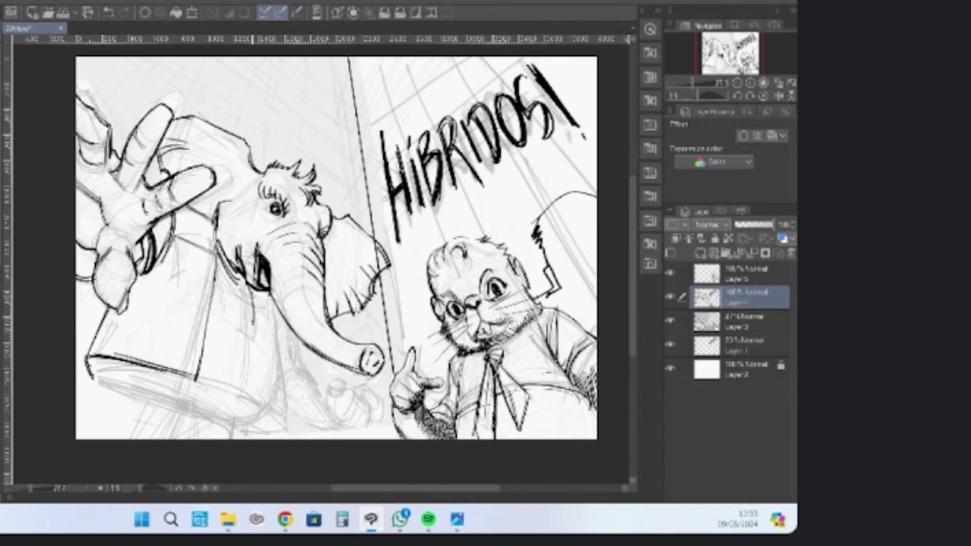
pyautogui.moveTo(252, 288); pyautogui.dragTo(255, 327)
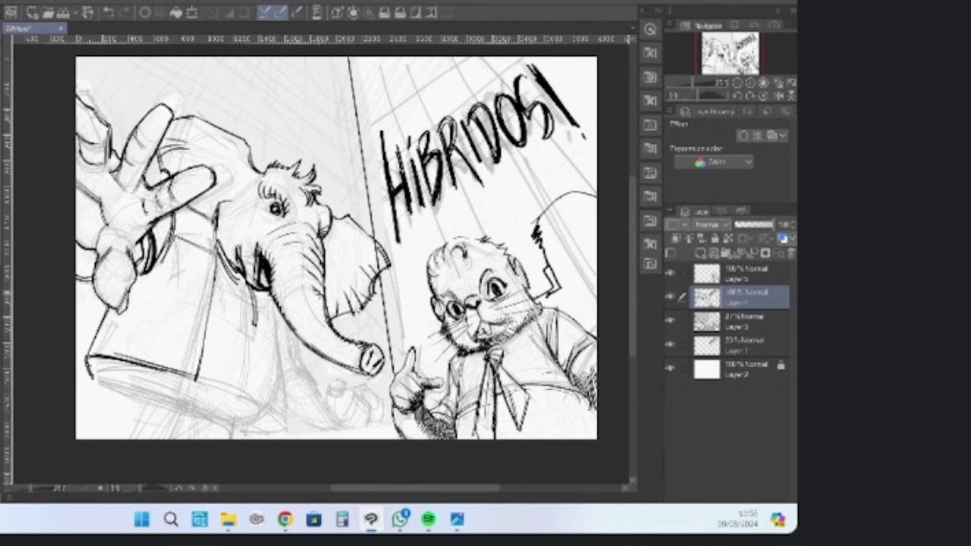
pyautogui.moveTo(340, 238); pyautogui.dragTo(364, 303)
pyautogui.moveTo(336, 275)
pyautogui.mouseDown()
pyautogui.moveTo(344, 309)
pyautogui.moveTo(332, 316)
pyautogui.mouseUp()
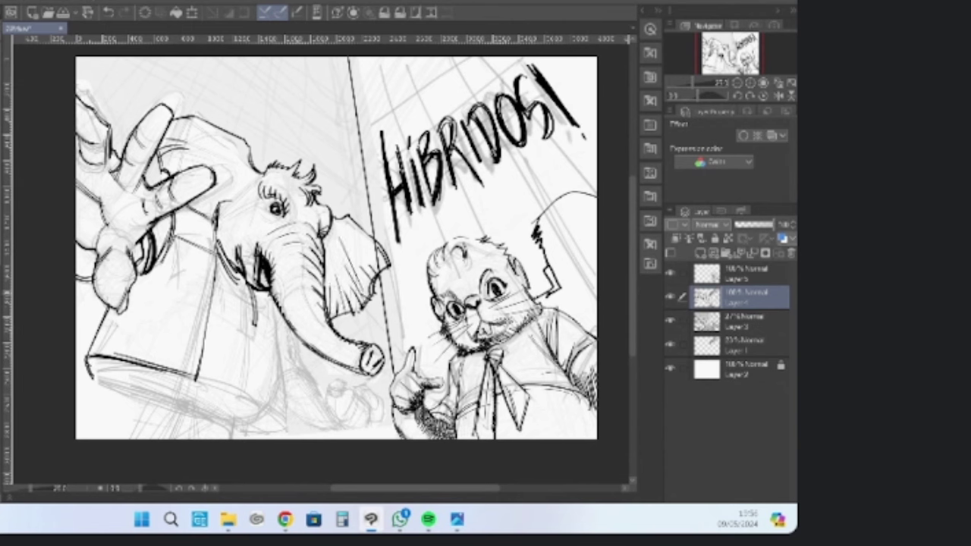
# Thicken the front edge of the elephant's coat and ink the lower curve of its hem across the full width
pyautogui.moveTo(218, 250); pyautogui.dragTo(195, 367)
pyautogui.moveTo(214, 263); pyautogui.dragTo(191, 383)
pyautogui.moveTo(199, 346); pyautogui.dragTo(192, 376)
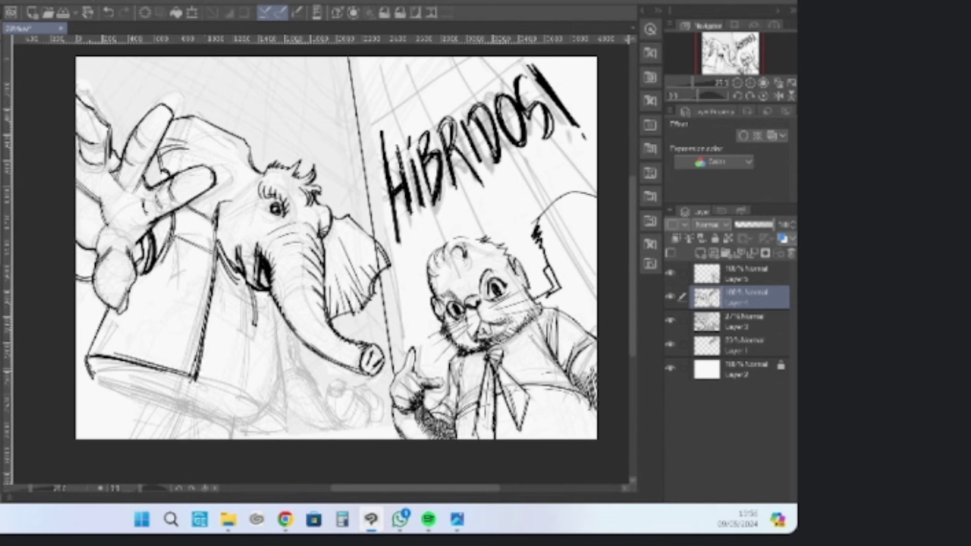
pyautogui.moveTo(91, 369); pyautogui.dragTo(285, 425)
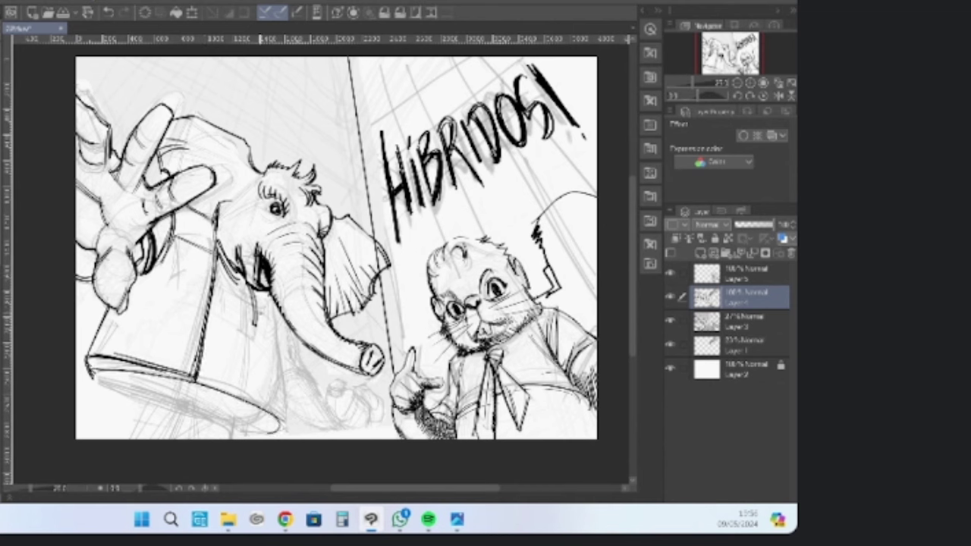
pyautogui.moveTo(261, 292); pyautogui.dragTo(276, 417)
pyautogui.moveTo(262, 294); pyautogui.dragTo(281, 393)
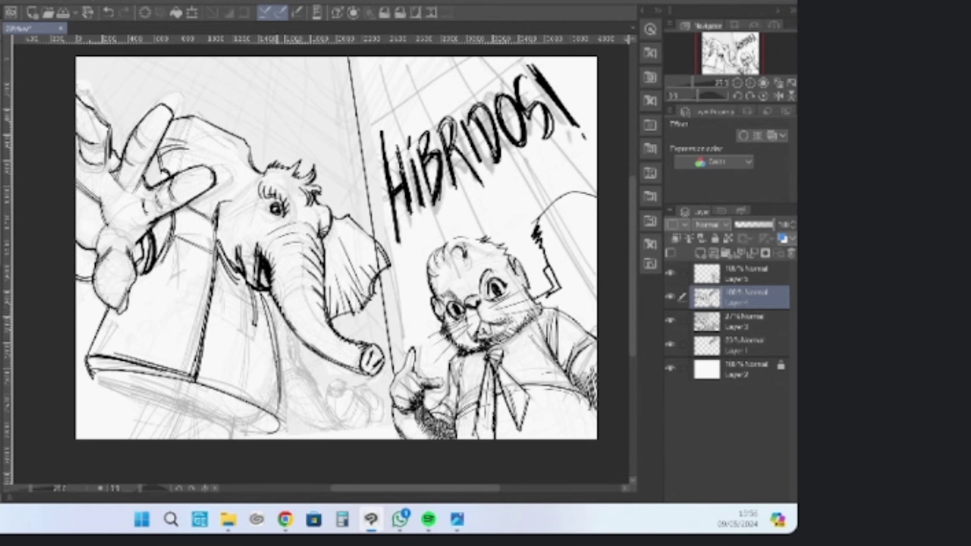
pyautogui.hotkey('ctrl', 'z')
pyautogui.hotkey('ctrl', 'z')
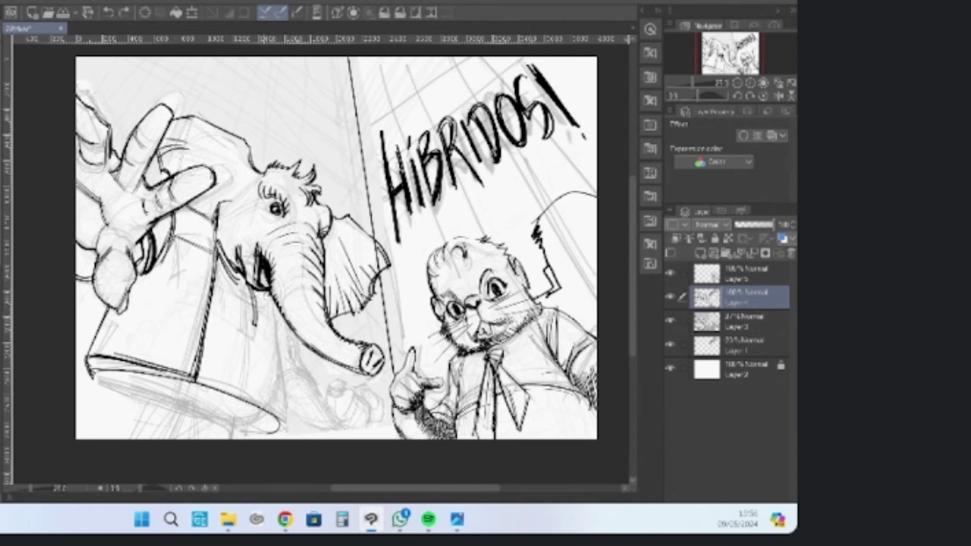
# Ink the coat's far edge from below the jaw to the hem, and the lowered arm's upper contour to the thumb tip
pyautogui.moveTo(266, 294); pyautogui.dragTo(283, 415)
pyautogui.moveTo(279, 371)
pyautogui.mouseDown()
pyautogui.moveTo(291, 418)
pyautogui.moveTo(270, 312)
pyautogui.moveTo(279, 345)
pyautogui.moveTo(298, 345)
pyautogui.mouseUp()
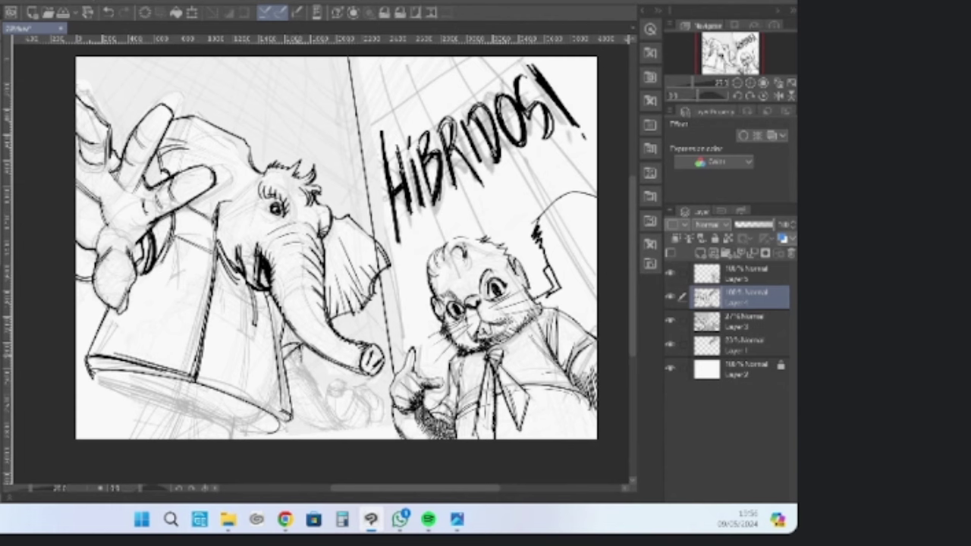
pyautogui.moveTo(299, 350); pyautogui.dragTo(320, 391)
pyautogui.moveTo(340, 388); pyautogui.dragTo(326, 385)
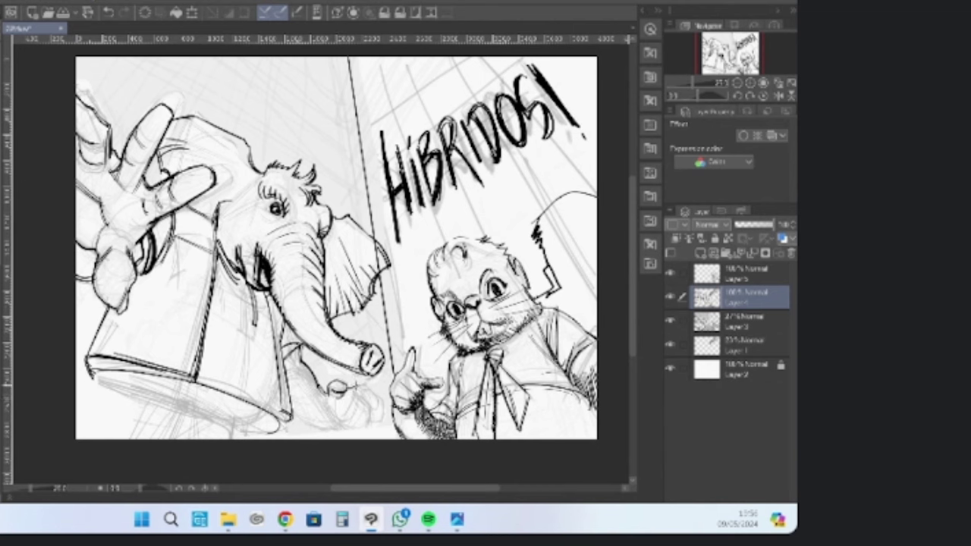
# Ink the curled fingers and palm of the elephant's lowered hand below the trunk, and add short shading strokes on the sleeve
pyautogui.moveTo(362, 382); pyautogui.dragTo(376, 393)
pyautogui.moveTo(358, 388); pyautogui.dragTo(367, 394)
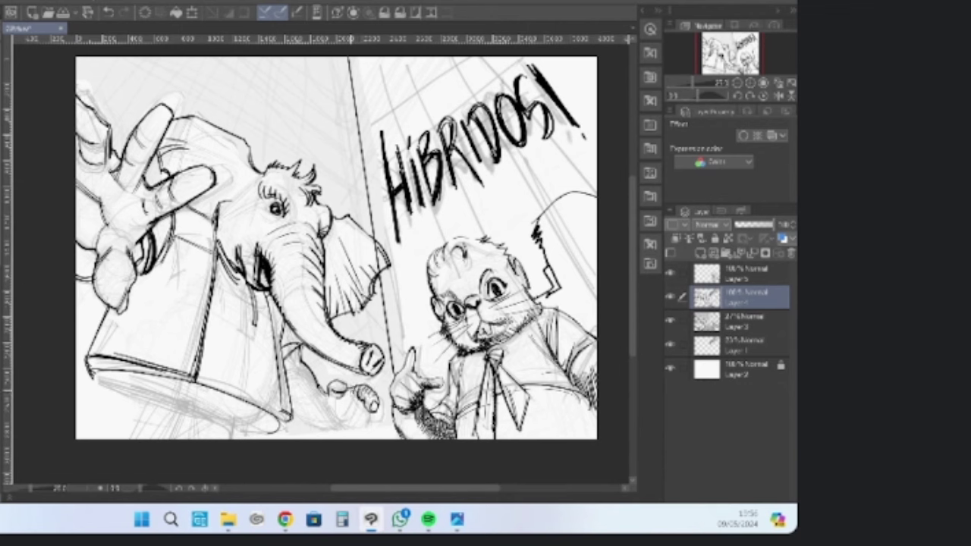
pyautogui.moveTo(378, 413)
pyautogui.mouseDown()
pyautogui.moveTo(382, 422)
pyautogui.moveTo(381, 405)
pyautogui.moveTo(374, 433)
pyautogui.moveTo(368, 421)
pyautogui.mouseUp()
pyautogui.moveTo(325, 397)
pyautogui.mouseDown()
pyautogui.moveTo(331, 409)
pyautogui.moveTo(335, 389)
pyautogui.moveTo(339, 419)
pyautogui.moveTo(364, 435)
pyautogui.moveTo(337, 405)
pyautogui.mouseUp()
pyautogui.moveTo(286, 367)
pyautogui.mouseDown()
pyautogui.moveTo(302, 358)
pyautogui.moveTo(293, 358)
pyautogui.moveTo(308, 373)
pyautogui.mouseUp()
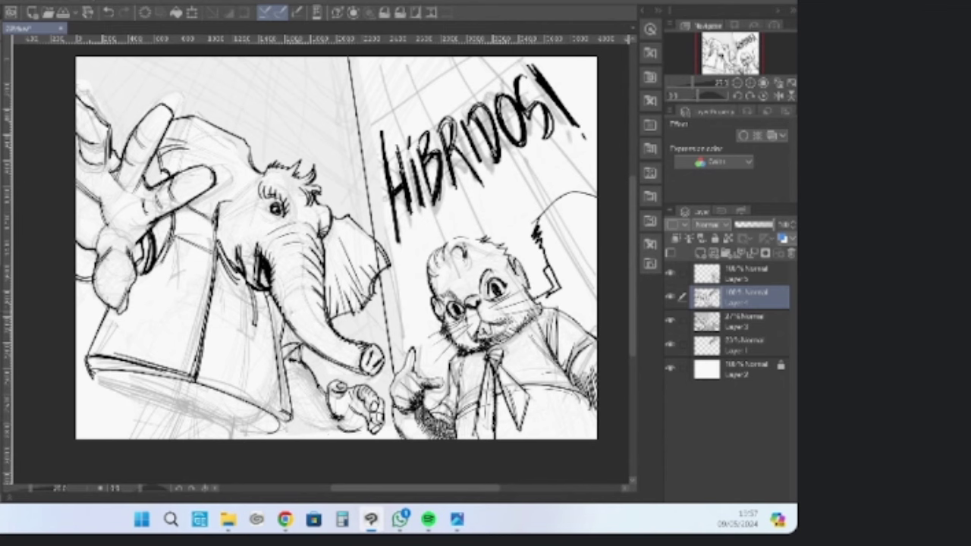
# Ink the underside of the elephant's lowered arm and darken the underside of the coat's hem with thick black strokes
pyautogui.moveTo(291, 407)
pyautogui.mouseDown()
pyautogui.moveTo(349, 436)
pyautogui.moveTo(334, 434)
pyautogui.mouseUp()
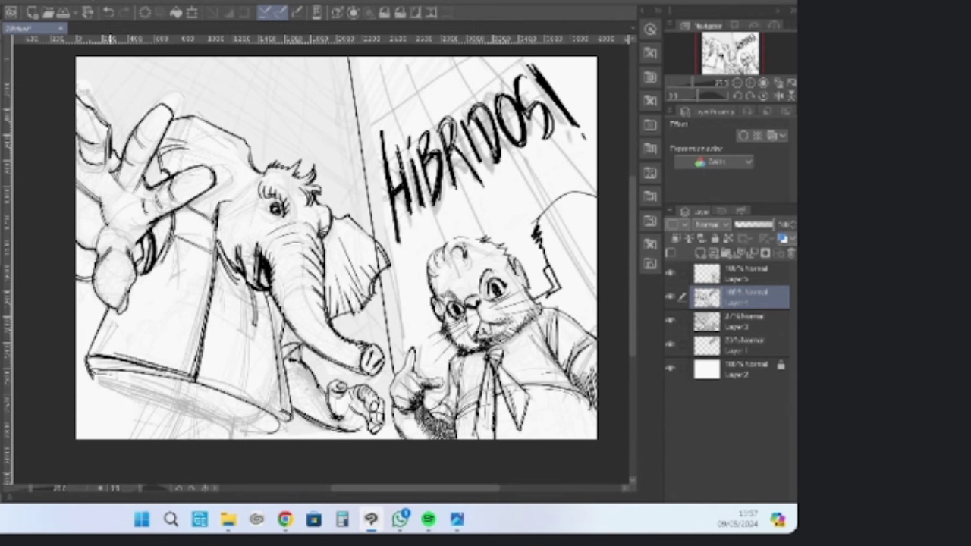
pyautogui.moveTo(106, 372)
pyautogui.mouseDown()
pyautogui.moveTo(241, 425)
pyautogui.moveTo(239, 404)
pyautogui.moveTo(249, 405)
pyautogui.moveTo(287, 432)
pyautogui.mouseUp()
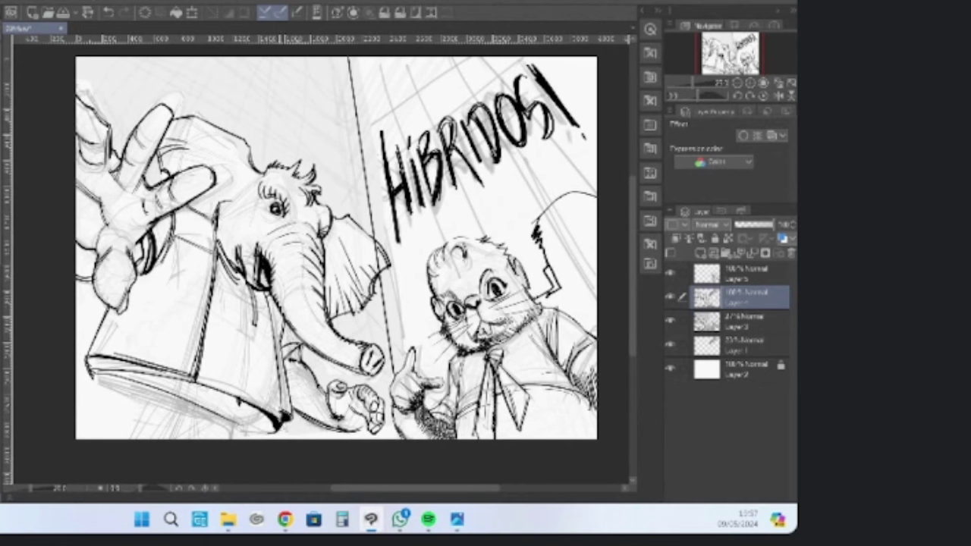
# Reinforce the coat's far edge below the elephant's jaw with repeated strokes and ink the seam lines across its shoulder and chest
pyautogui.moveTo(273, 363); pyautogui.dragTo(281, 409)
pyautogui.moveTo(266, 296); pyautogui.dragTo(275, 384)
pyautogui.moveTo(267, 293); pyautogui.dragTo(278, 374)
pyautogui.moveTo(276, 308); pyautogui.dragTo(281, 364)
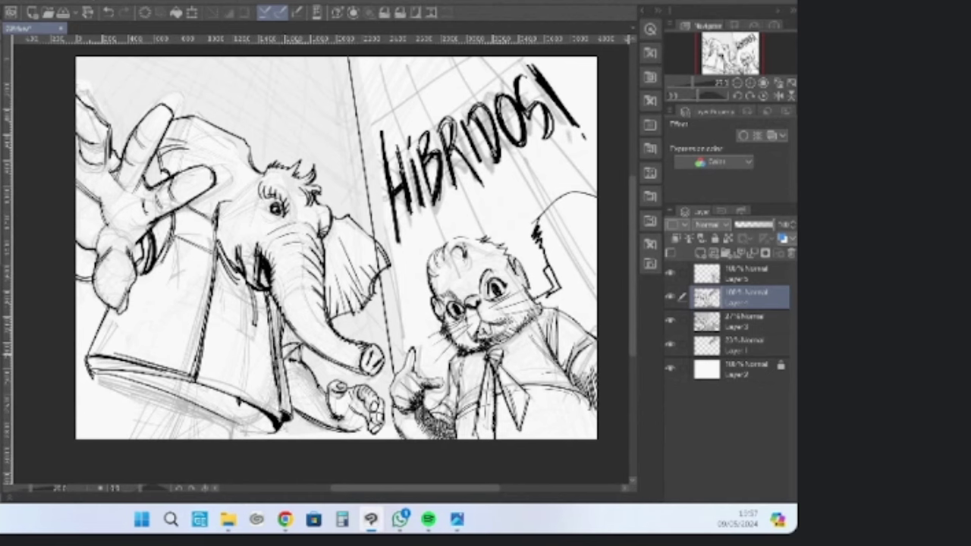
pyautogui.moveTo(188, 214)
pyautogui.mouseDown()
pyautogui.moveTo(150, 276)
pyautogui.moveTo(157, 267)
pyautogui.moveTo(211, 275)
pyautogui.mouseUp()
pyautogui.moveTo(151, 270); pyautogui.dragTo(208, 275)
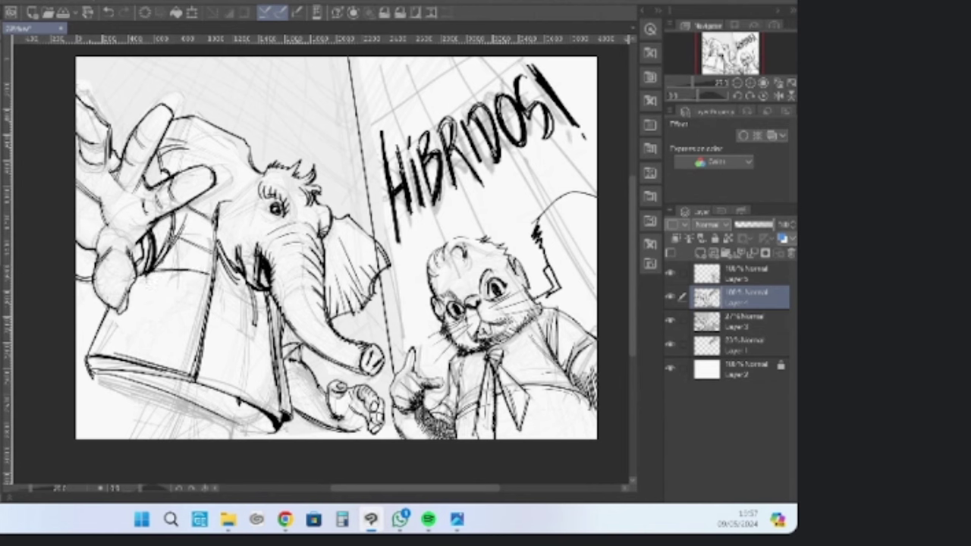
# Add short shading strokes to the palm of the elephant's raised hand and along its thumb
pyautogui.moveTo(108, 220)
pyautogui.mouseDown()
pyautogui.moveTo(83, 253)
pyautogui.moveTo(93, 229)
pyautogui.mouseUp()
pyautogui.moveTo(106, 208); pyautogui.dragTo(94, 219)
pyautogui.moveTo(109, 201); pyautogui.dragTo(90, 212)
pyautogui.moveTo(108, 187)
pyautogui.mouseDown()
pyautogui.moveTo(92, 207)
pyautogui.moveTo(91, 238)
pyautogui.mouseUp()
pyautogui.moveTo(101, 222); pyautogui.dragTo(91, 235)
pyautogui.moveTo(99, 237)
pyautogui.mouseDown()
pyautogui.moveTo(85, 252)
pyautogui.moveTo(94, 291)
pyautogui.moveTo(121, 313)
pyautogui.mouseUp()
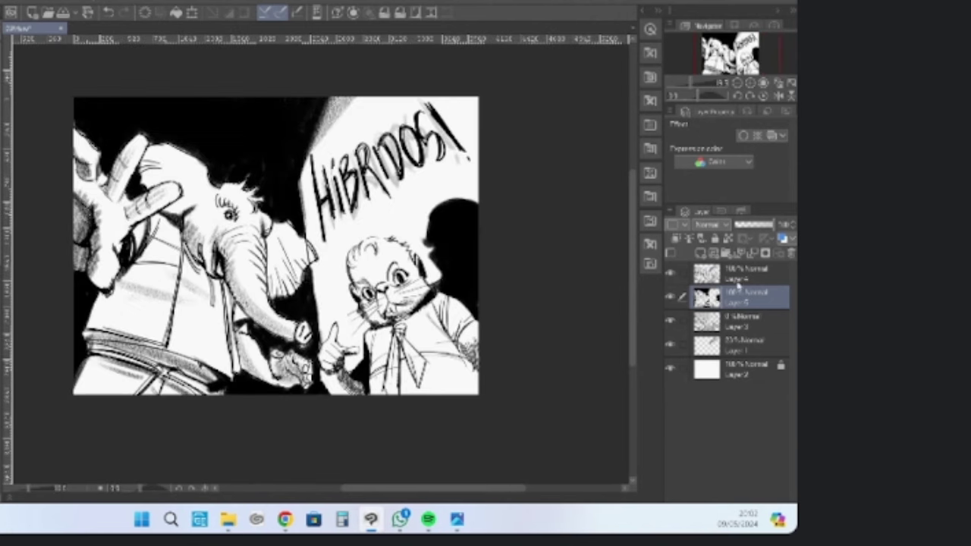
# Hide the sketch layers Layer 3 and Layer 1, and merge the Layer 4 line art down into Layer 5
pyautogui.moveTo(732, 297); pyautogui.dragTo(732, 275)
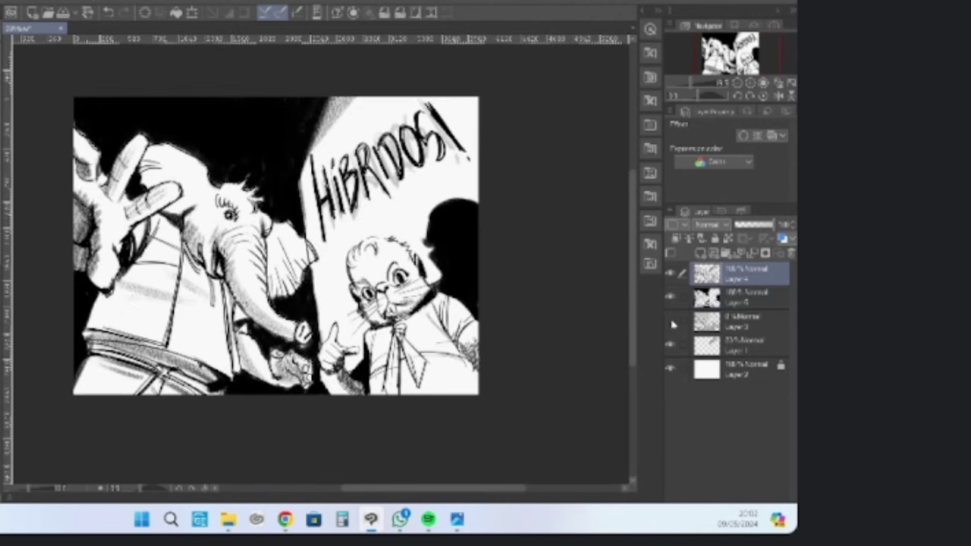
pyautogui.click(670, 345)
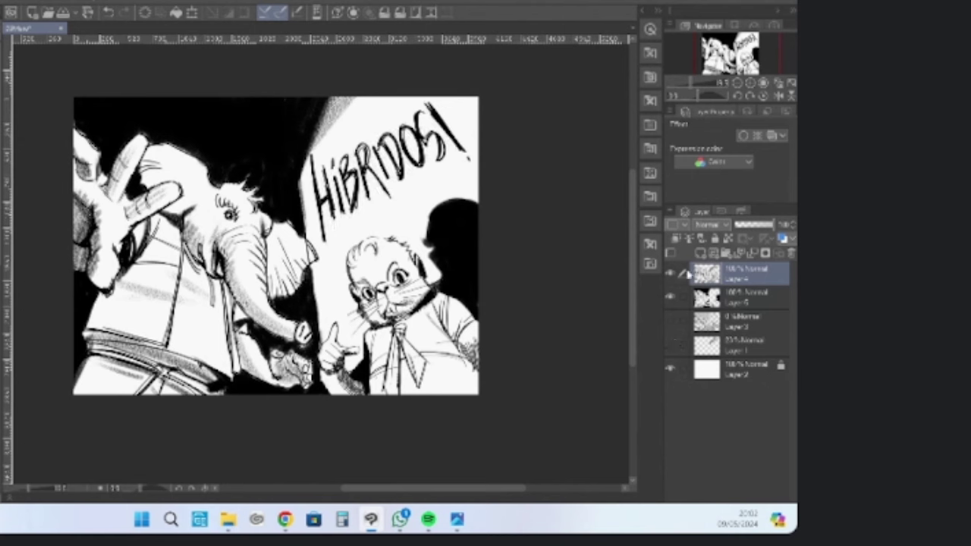
pyautogui.hotkey('ctrl', 'e')
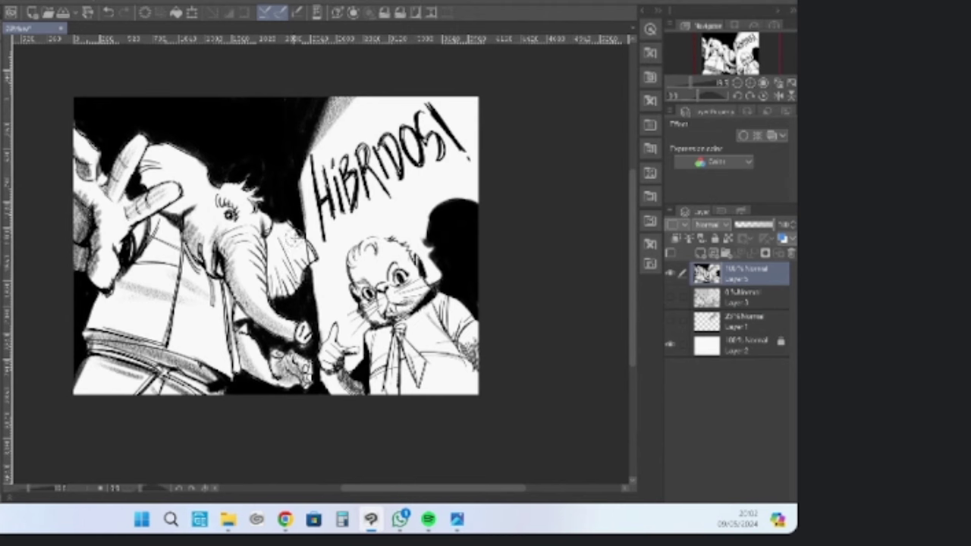
# Clean up the hatching on the elephant's far ear and face, and retouch the black background's edge toward the beaver's pointing hand
pyautogui.moveTo(290, 234)
pyautogui.mouseDown()
pyautogui.moveTo(298, 260)
pyautogui.moveTo(306, 250)
pyautogui.moveTo(297, 234)
pyautogui.moveTo(279, 228)
pyautogui.moveTo(295, 232)
pyautogui.moveTo(281, 226)
pyautogui.moveTo(274, 242)
pyautogui.moveTo(273, 230)
pyautogui.moveTo(275, 262)
pyautogui.moveTo(294, 241)
pyautogui.mouseUp()
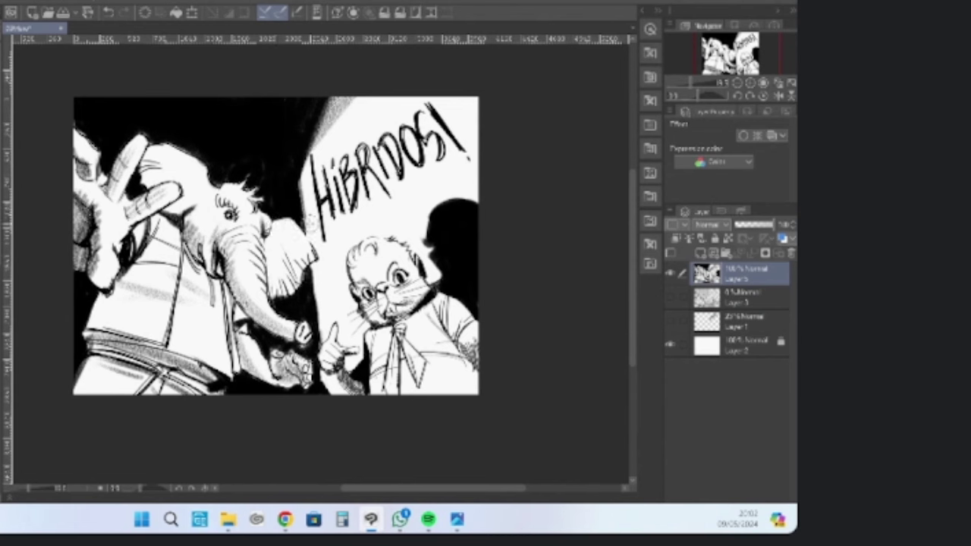
pyautogui.moveTo(304, 182); pyautogui.dragTo(323, 339)
pyautogui.scroll(1, 331, 342)
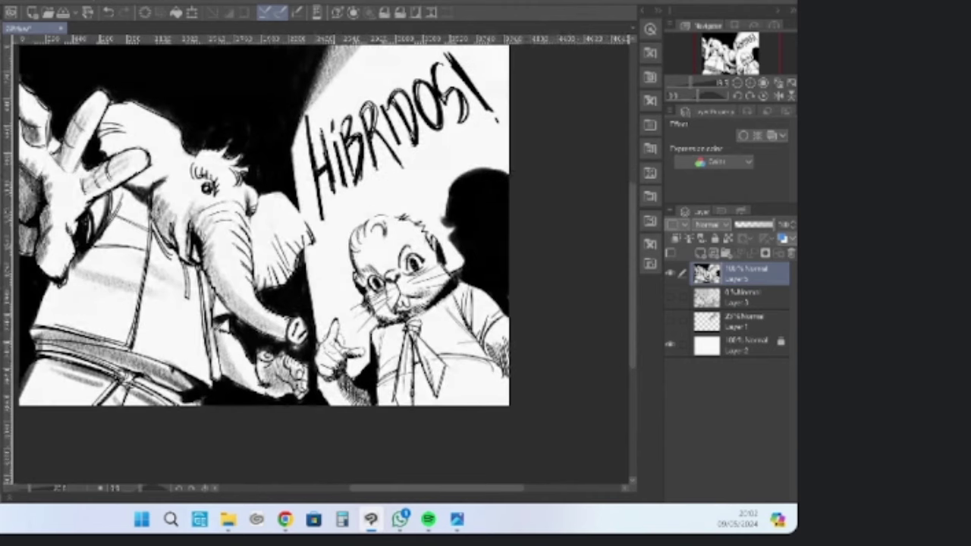
pyautogui.moveTo(332, 341); pyautogui.dragTo(326, 343)
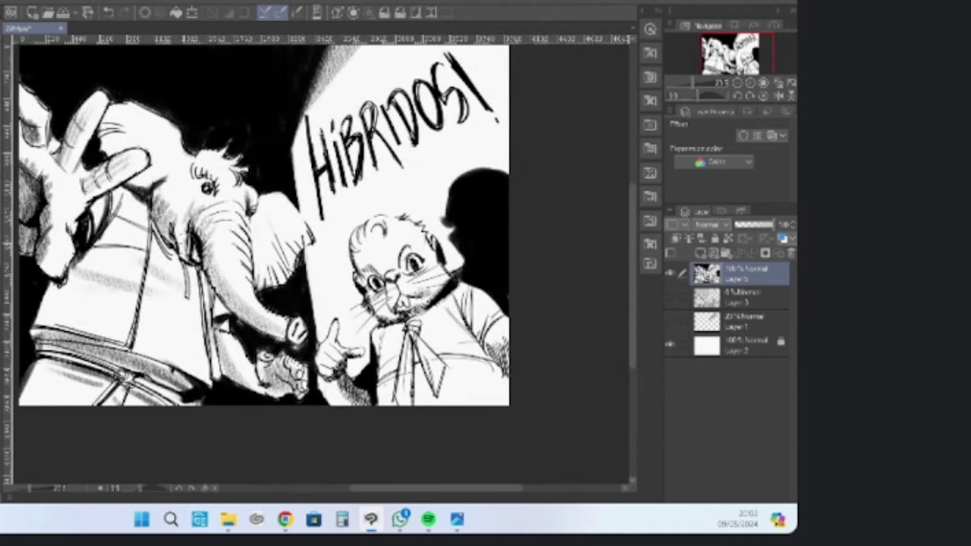
pyautogui.moveTo(228, 227); pyautogui.dragTo(311, 214)
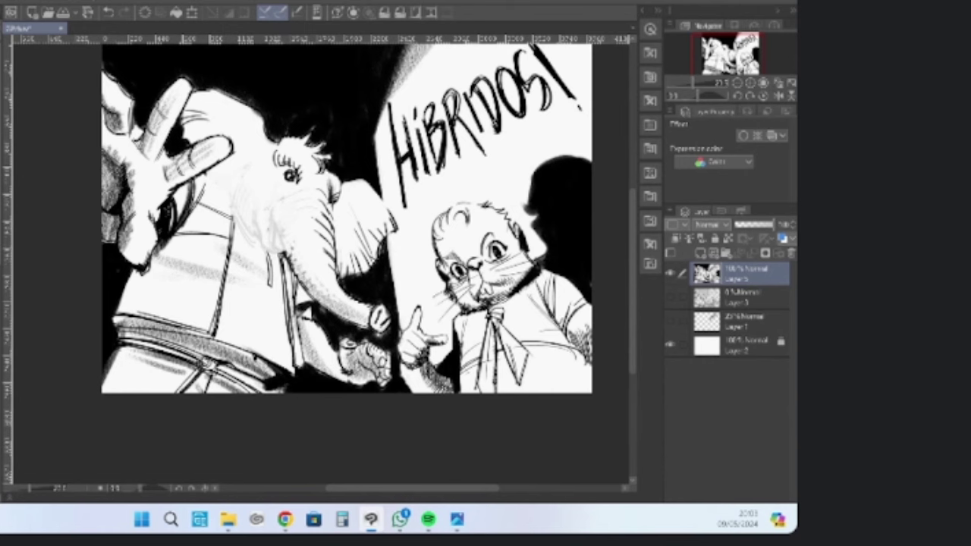
# Examine the elephant's trunk, mouth, shirt and vest in the reference photo
pyautogui.moveTo(0, 87); pyautogui.dragTo(70, 88)
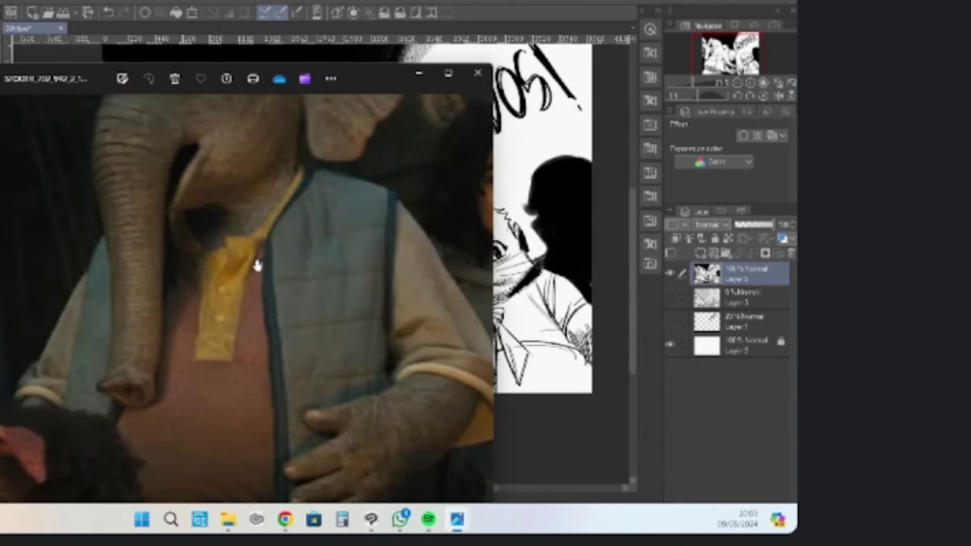
pyautogui.scroll(-3, 254, 262)
pyautogui.scroll(4, 252, 256)
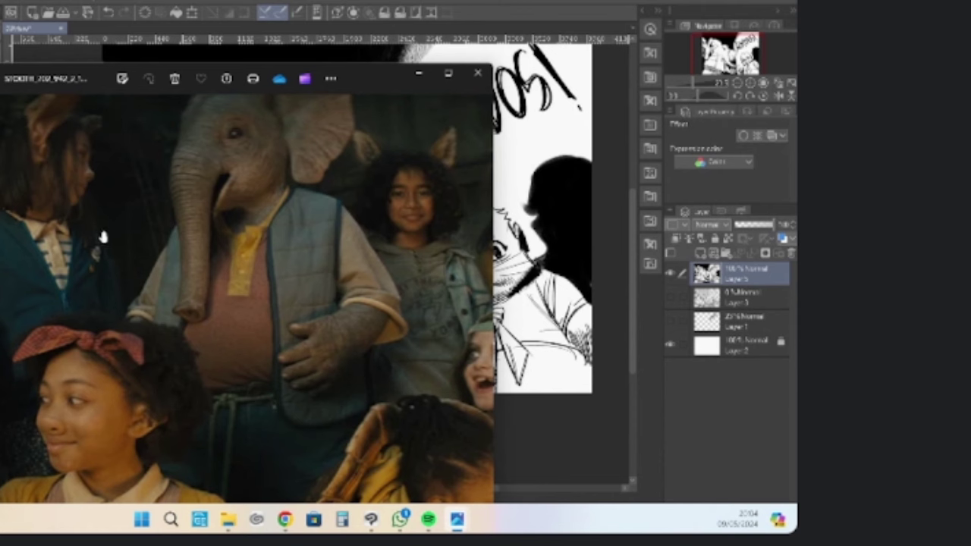
pyautogui.moveTo(67, 79); pyautogui.dragTo(0, 178)
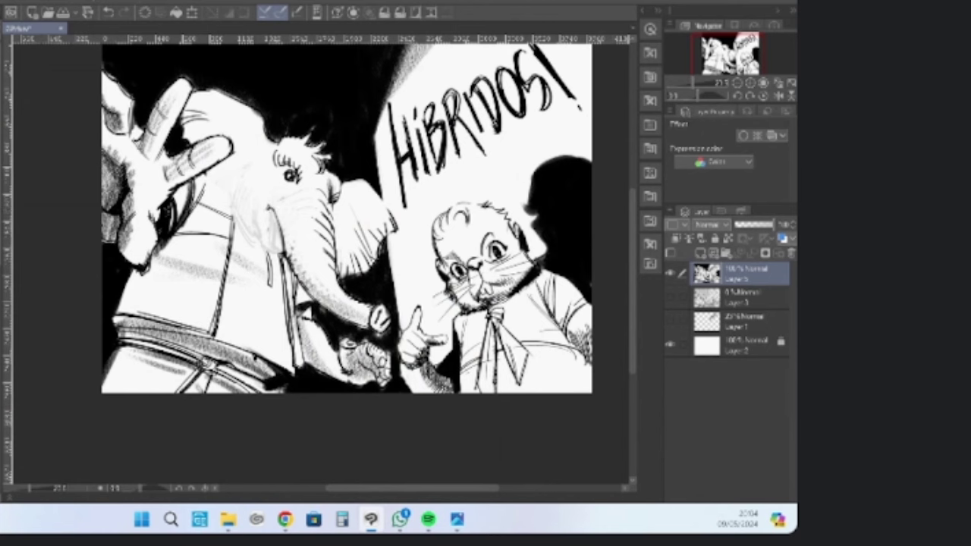
pyautogui.hotkey('alt', 'Tab')
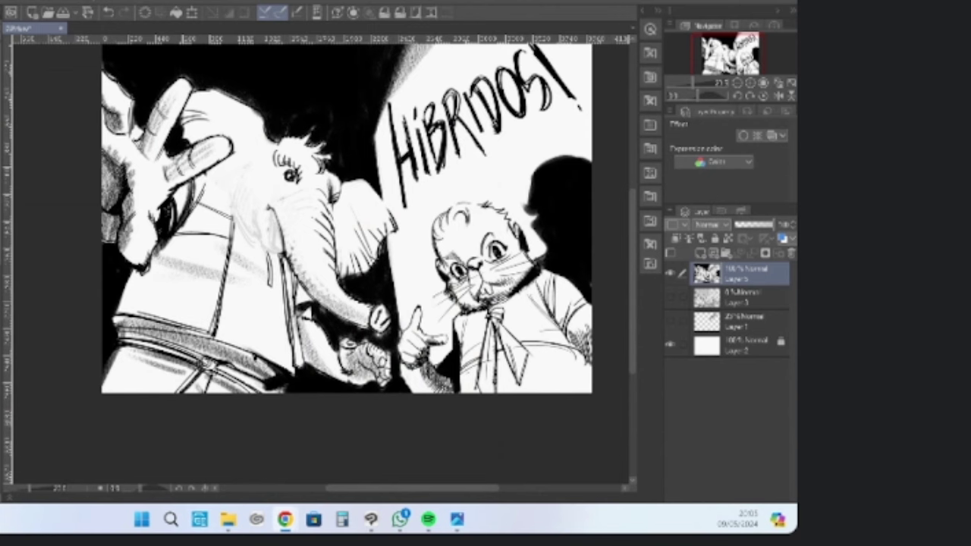
pyautogui.press('super+d')
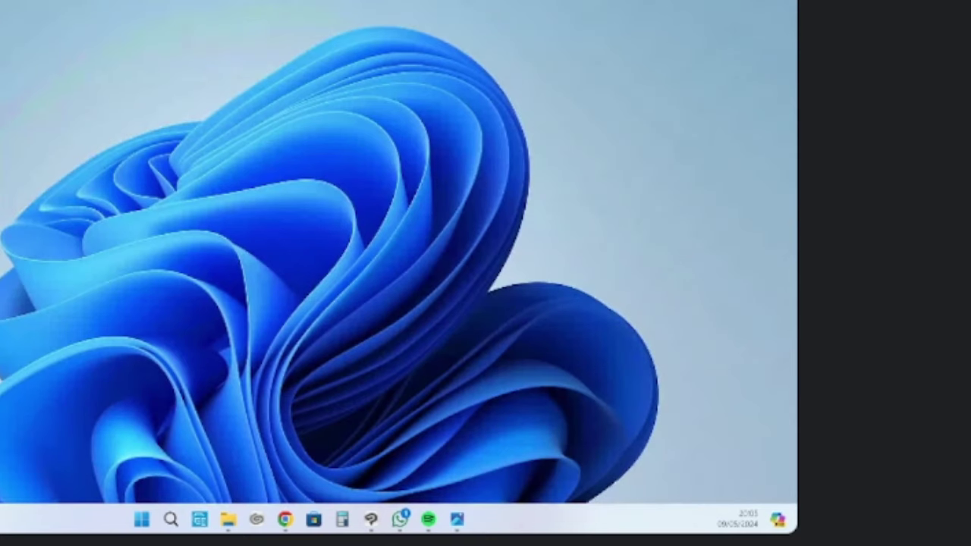
pyautogui.click(456, 519)
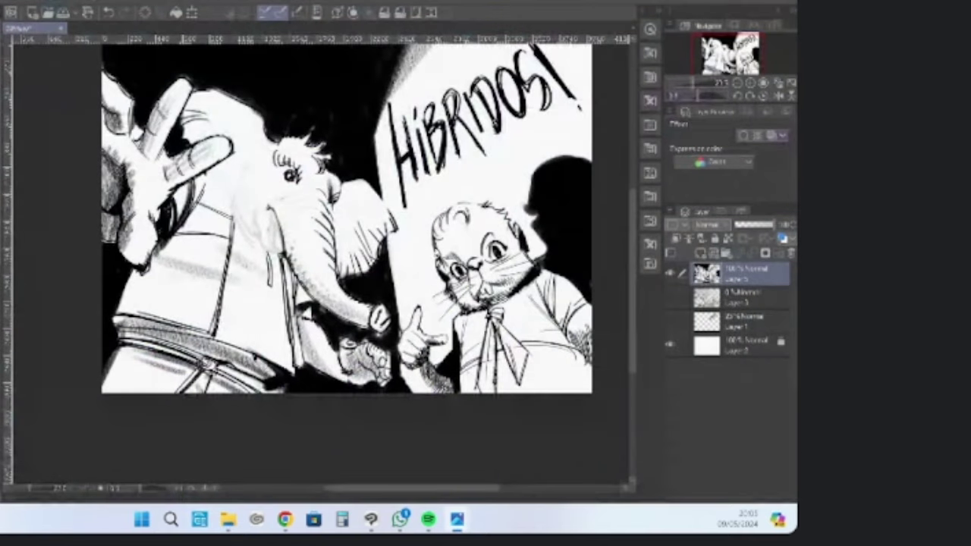
# Ink the elephant's mouth opening beside the trunk and darken its interior, continuing the line down the trunk's underside
pyautogui.scroll(2, 316, 205)
pyautogui.scroll(1, 315, 205)
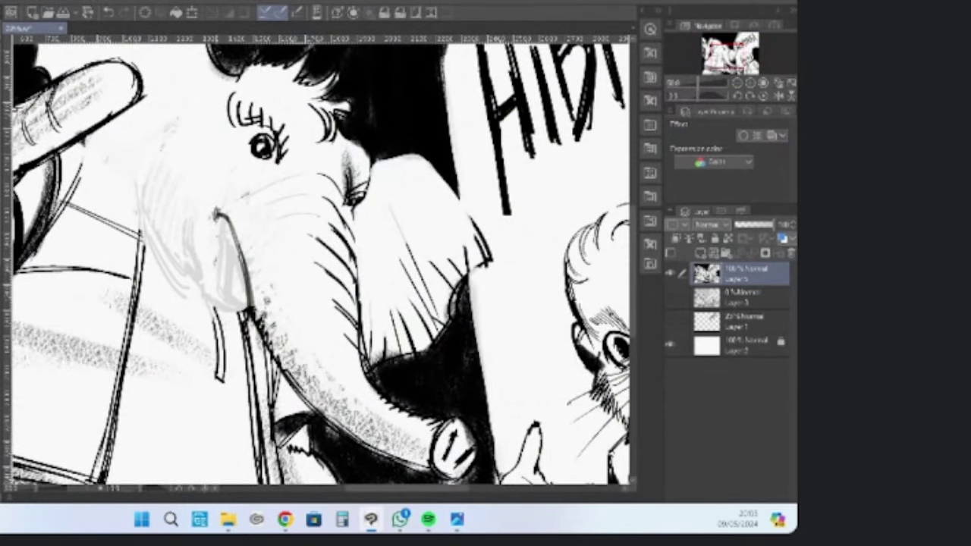
pyautogui.moveTo(219, 216); pyautogui.dragTo(240, 288)
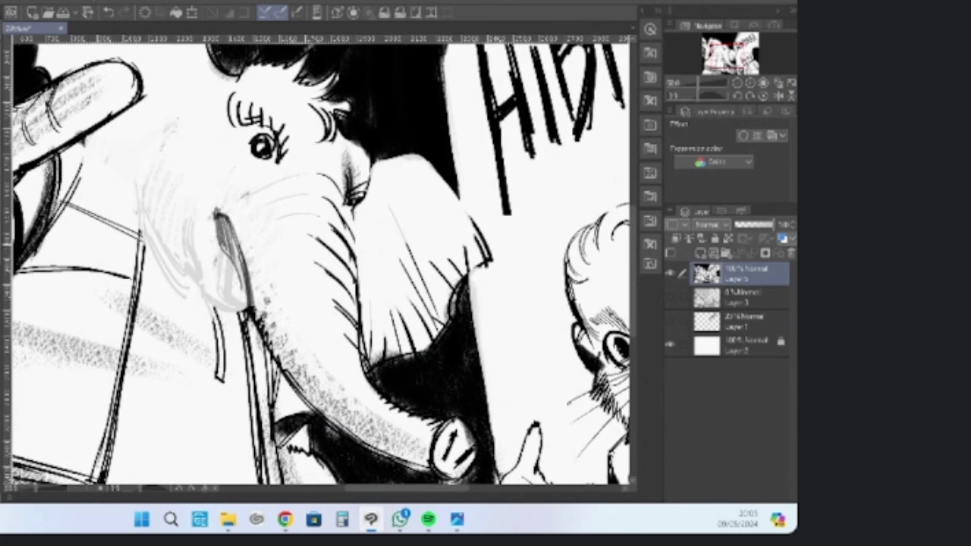
pyautogui.moveTo(222, 244)
pyautogui.mouseDown()
pyautogui.moveTo(244, 300)
pyautogui.moveTo(235, 243)
pyautogui.moveTo(245, 308)
pyautogui.mouseUp()
pyautogui.moveTo(240, 259); pyautogui.dragTo(246, 304)
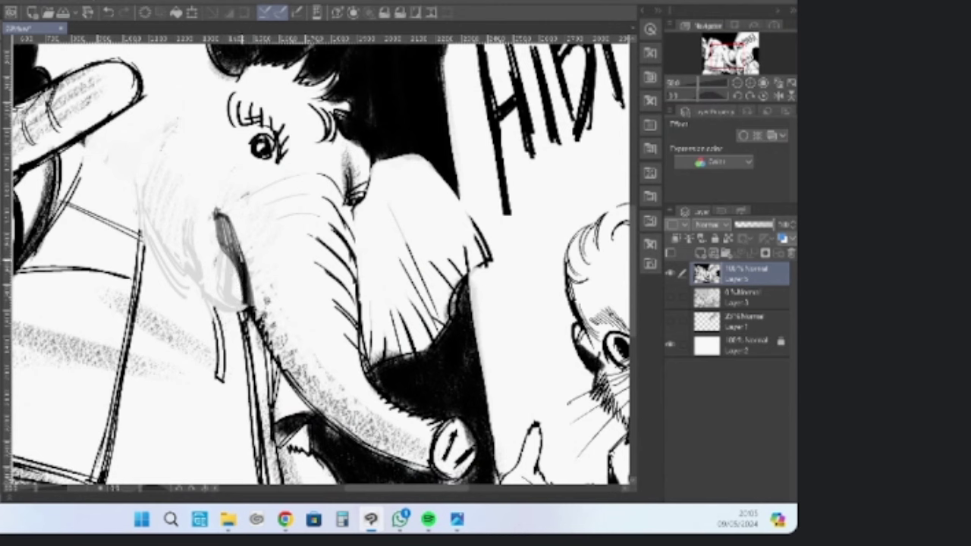
pyautogui.moveTo(232, 235); pyautogui.dragTo(242, 278)
pyautogui.moveTo(222, 217)
pyautogui.mouseDown()
pyautogui.moveTo(236, 243)
pyautogui.moveTo(226, 222)
pyautogui.mouseUp()
pyautogui.moveTo(242, 262); pyautogui.dragTo(282, 371)
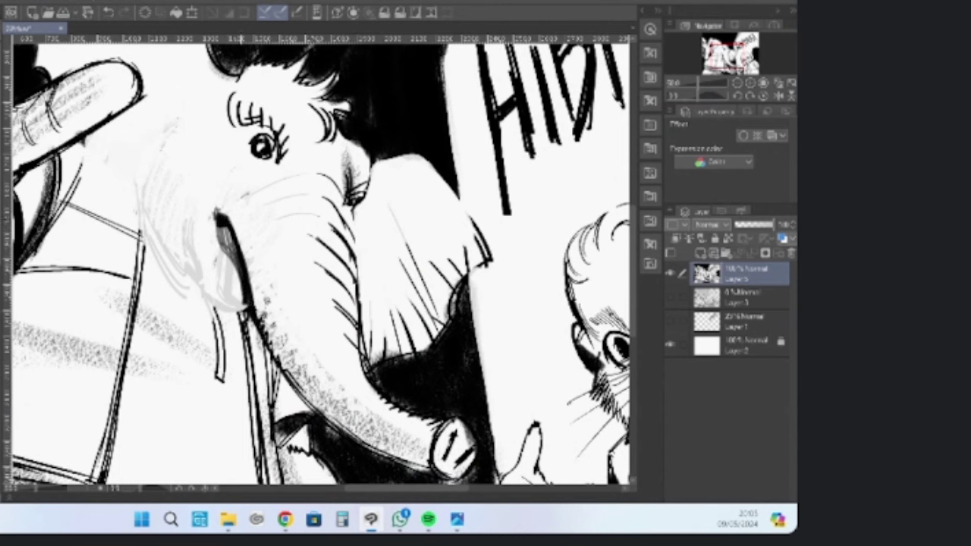
# Hatch the elephant's lower lip and chin with short strokes and darken the upper corner of the mouth
pyautogui.moveTo(231, 307); pyautogui.dragTo(217, 288)
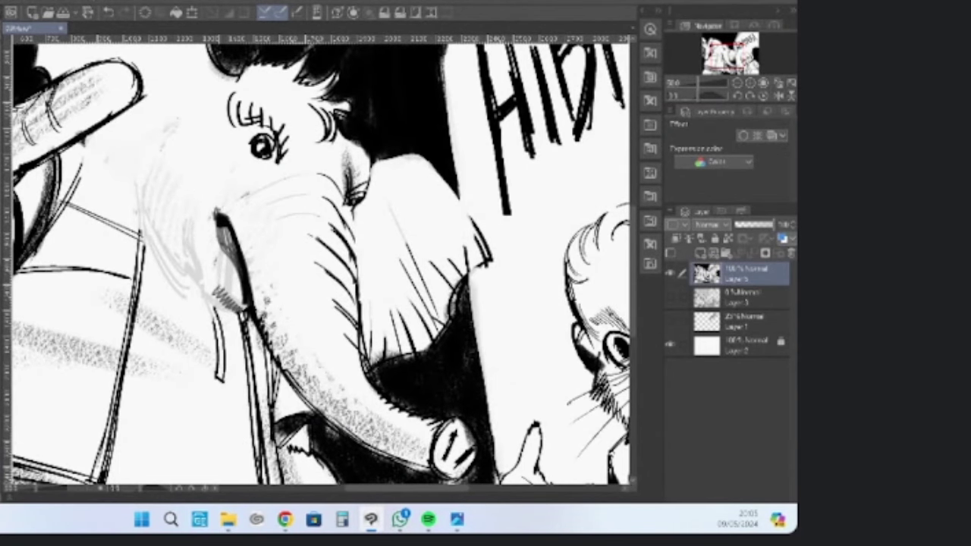
pyautogui.moveTo(220, 290); pyautogui.dragTo(195, 261)
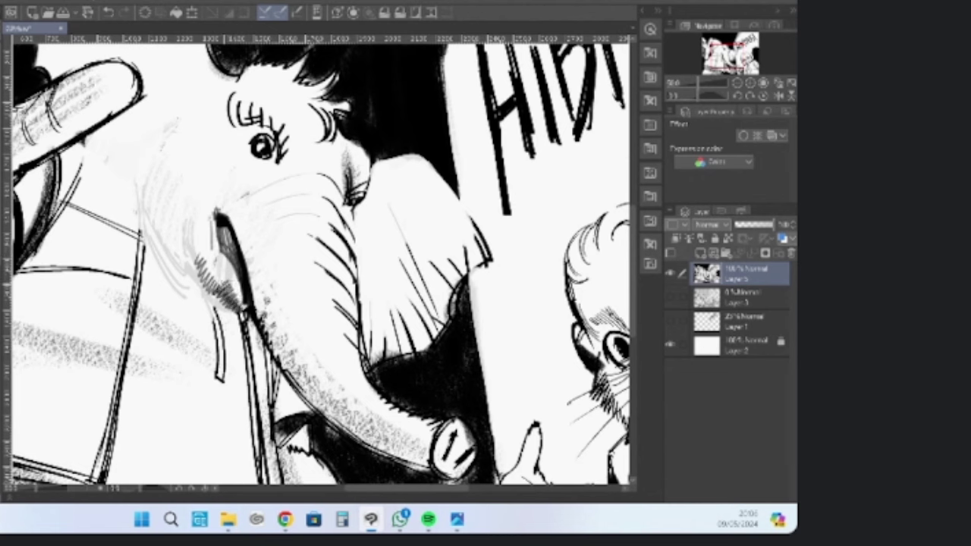
pyautogui.moveTo(220, 282)
pyautogui.mouseDown()
pyautogui.moveTo(195, 241)
pyautogui.moveTo(213, 221)
pyautogui.mouseUp()
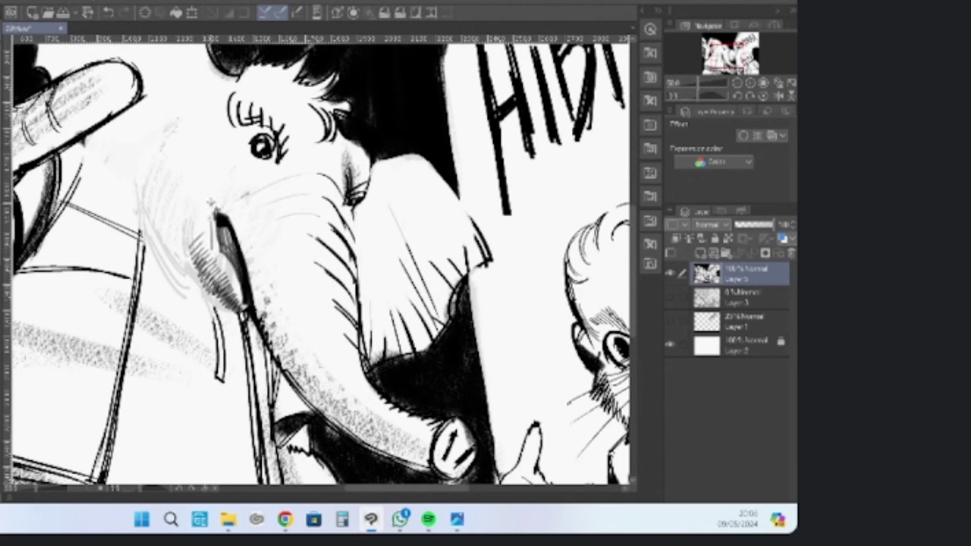
pyautogui.moveTo(213, 203)
pyautogui.mouseDown()
pyautogui.moveTo(226, 220)
pyautogui.moveTo(220, 203)
pyautogui.mouseUp()
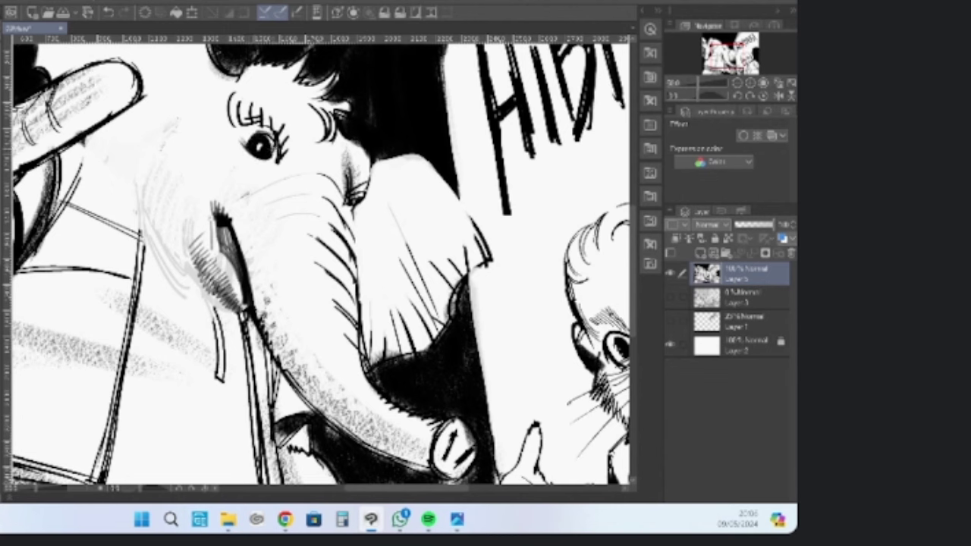
# Ink the elephant's brow hatching, eyelashes and lower-eyelid creases, and add shading strokes along the trunk's edge beside the far ear
pyautogui.moveTo(237, 93)
pyautogui.mouseDown()
pyautogui.moveTo(262, 91)
pyautogui.moveTo(255, 97)
pyautogui.mouseUp()
pyautogui.moveTo(275, 91); pyautogui.dragTo(264, 103)
pyautogui.moveTo(285, 96)
pyautogui.mouseDown()
pyautogui.moveTo(270, 106)
pyautogui.moveTo(277, 110)
pyautogui.moveTo(228, 85)
pyautogui.moveTo(241, 80)
pyautogui.moveTo(219, 120)
pyautogui.moveTo(241, 142)
pyautogui.moveTo(256, 125)
pyautogui.moveTo(271, 126)
pyautogui.moveTo(273, 159)
pyautogui.mouseUp()
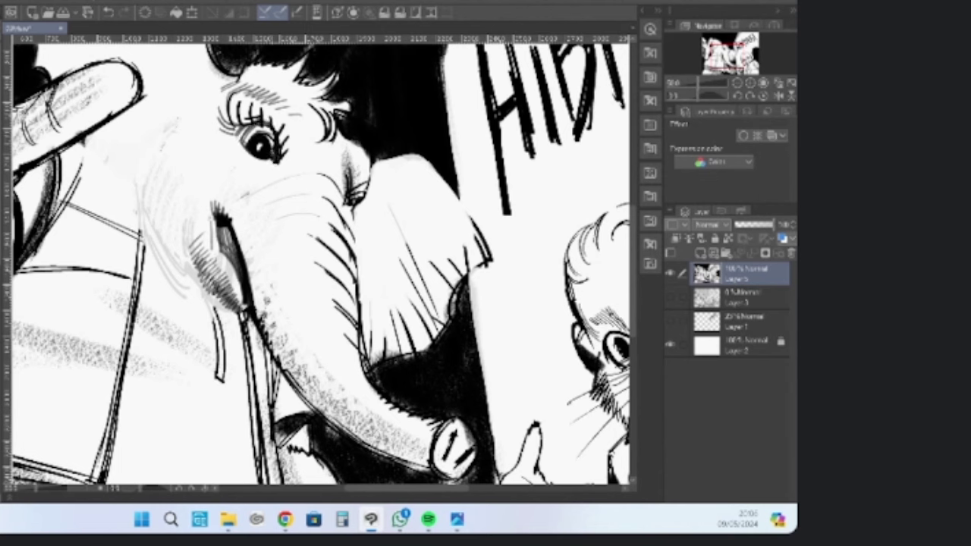
pyautogui.moveTo(271, 169)
pyautogui.mouseDown()
pyautogui.moveTo(246, 168)
pyautogui.moveTo(241, 157)
pyautogui.mouseUp()
pyautogui.moveTo(355, 204); pyautogui.dragTo(353, 253)
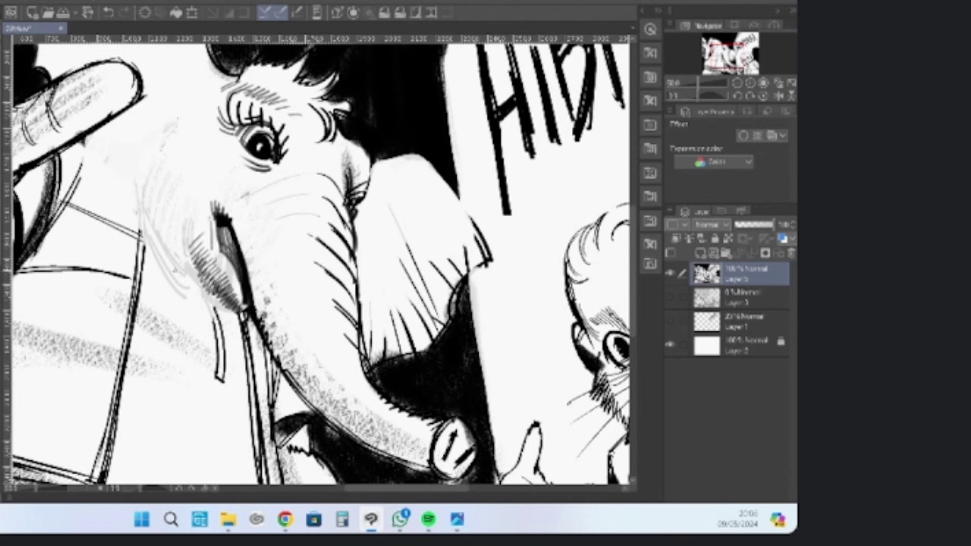
# Hatch the elephant's jaw and cheek contour behind the mouth, and add curved strokes at the temple near the raised finger
pyautogui.moveTo(205, 281); pyautogui.dragTo(145, 238)
pyautogui.moveTo(195, 261); pyautogui.dragTo(157, 231)
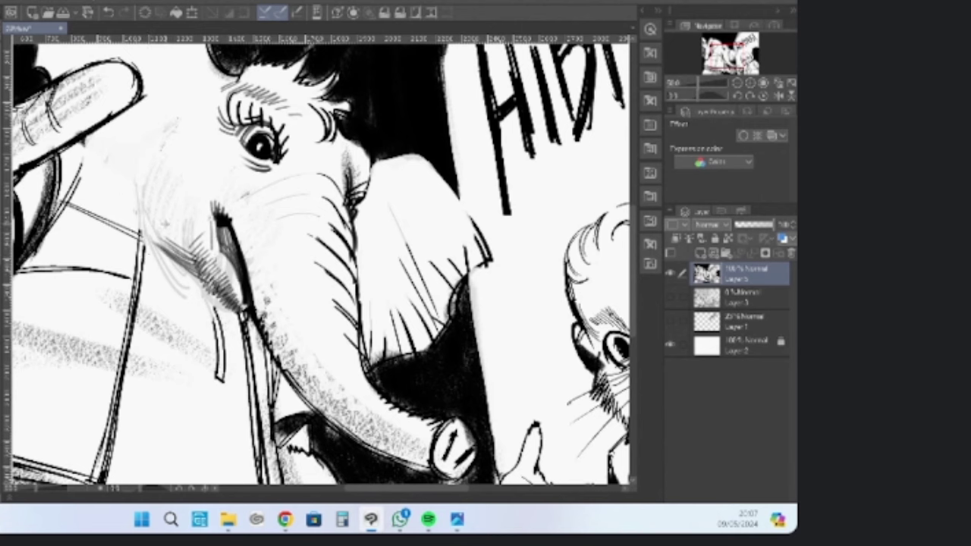
pyautogui.moveTo(151, 242); pyautogui.dragTo(143, 186)
pyautogui.moveTo(155, 237)
pyautogui.mouseDown()
pyautogui.moveTo(149, 192)
pyautogui.moveTo(156, 220)
pyautogui.mouseUp()
pyautogui.moveTo(169, 251); pyautogui.dragTo(164, 233)
pyautogui.moveTo(177, 257)
pyautogui.mouseDown()
pyautogui.moveTo(166, 236)
pyautogui.moveTo(174, 243)
pyautogui.mouseUp()
pyautogui.moveTo(187, 265)
pyautogui.mouseDown()
pyautogui.moveTo(138, 185)
pyautogui.moveTo(138, 231)
pyautogui.mouseUp()
pyautogui.moveTo(136, 186); pyautogui.dragTo(133, 231)
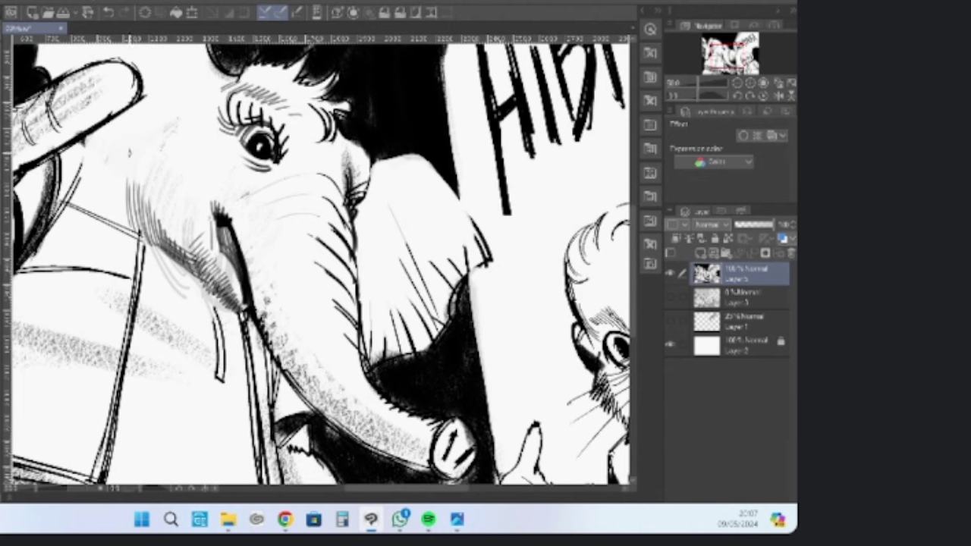
pyautogui.moveTo(180, 99); pyautogui.dragTo(134, 150)
pyautogui.moveTo(185, 87)
pyautogui.mouseDown()
pyautogui.moveTo(135, 140)
pyautogui.moveTo(188, 88)
pyautogui.mouseUp()
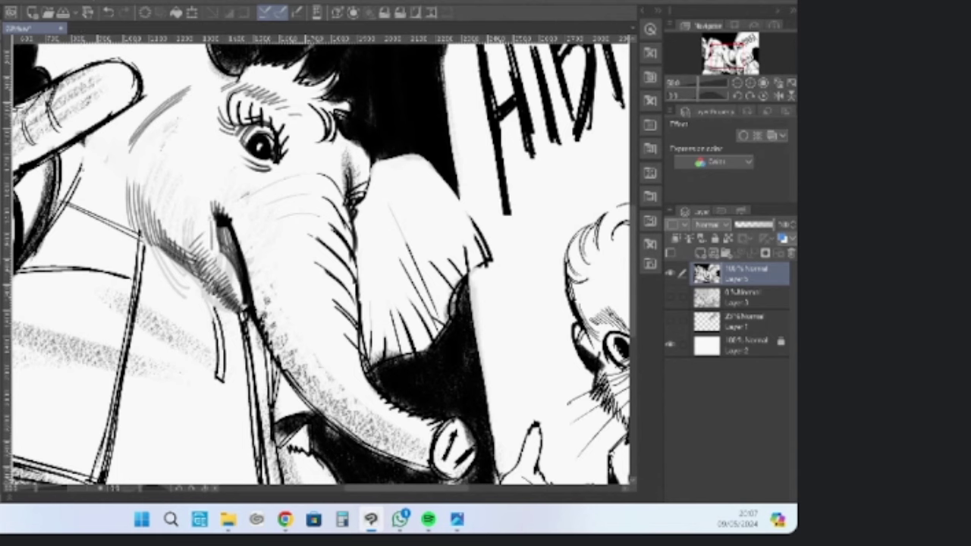
# Draw fine fold lines fanning across the elephant's far ear beside the trunk
pyautogui.scroll(-2, 109, 99)
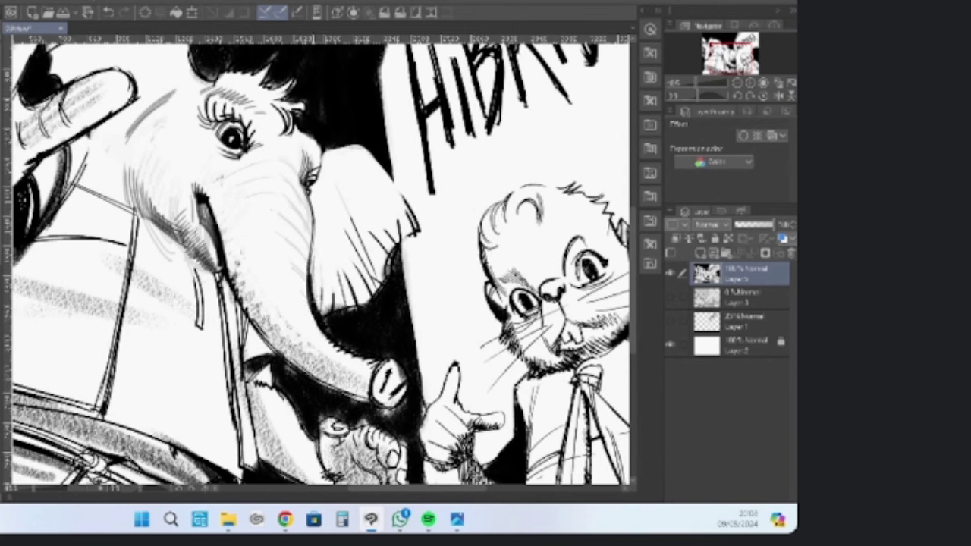
pyautogui.moveTo(320, 246)
pyautogui.mouseDown()
pyautogui.moveTo(326, 301)
pyautogui.moveTo(341, 303)
pyautogui.mouseUp()
pyautogui.moveTo(330, 236)
pyautogui.mouseDown()
pyautogui.moveTo(353, 288)
pyautogui.moveTo(360, 271)
pyautogui.mouseUp()
pyautogui.moveTo(360, 233); pyautogui.dragTo(371, 257)
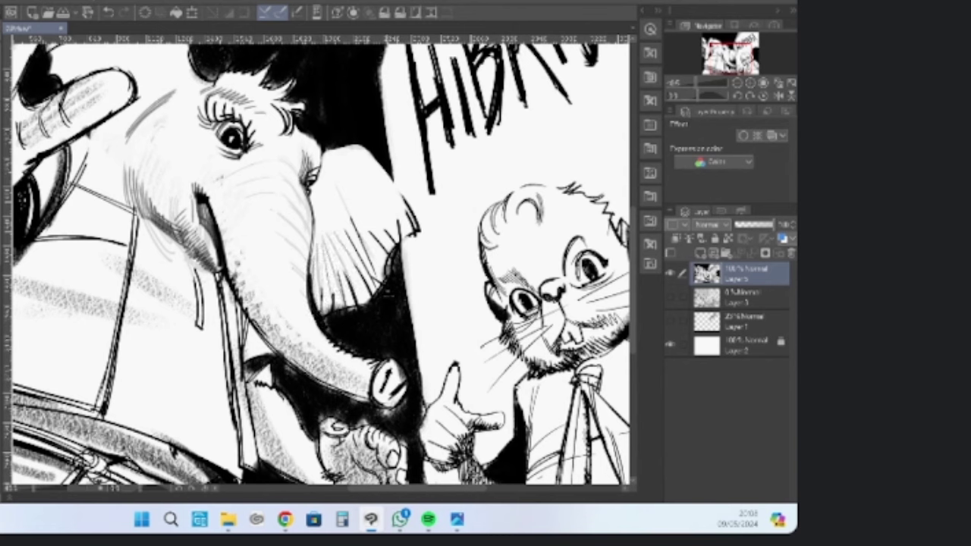
# Ink the dark fold between the elephant's cheek and collar under the raised finger, and extend its contour up toward the temple
pyautogui.moveTo(191, 179); pyautogui.dragTo(279, 283)
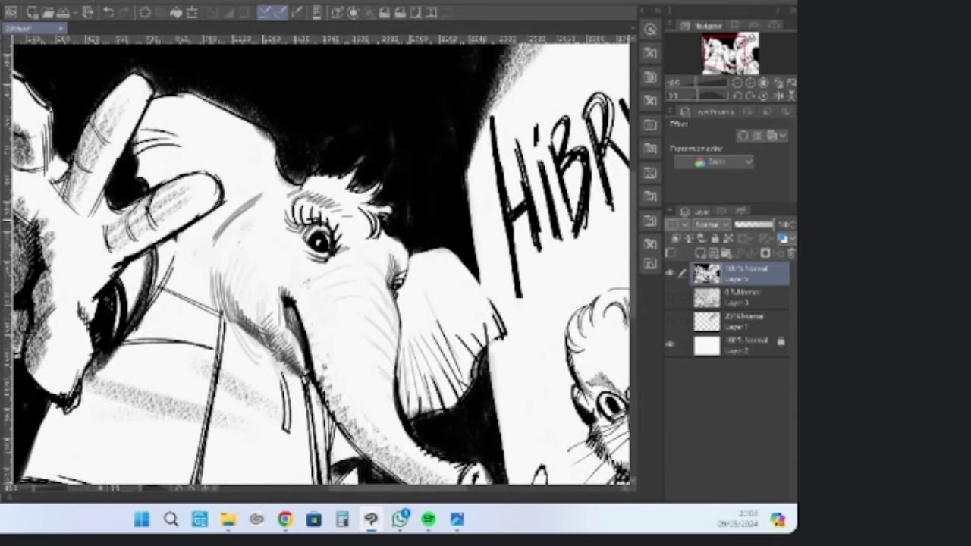
pyautogui.moveTo(169, 240)
pyautogui.mouseDown()
pyautogui.moveTo(170, 274)
pyautogui.moveTo(173, 256)
pyautogui.moveTo(188, 277)
pyautogui.mouseUp()
pyautogui.moveTo(229, 317)
pyautogui.mouseDown()
pyautogui.moveTo(180, 256)
pyautogui.moveTo(184, 273)
pyautogui.mouseUp()
pyautogui.moveTo(184, 265)
pyautogui.mouseDown()
pyautogui.moveTo(204, 282)
pyautogui.moveTo(199, 295)
pyautogui.moveTo(182, 270)
pyautogui.mouseUp()
pyautogui.moveTo(176, 260); pyautogui.dragTo(182, 273)
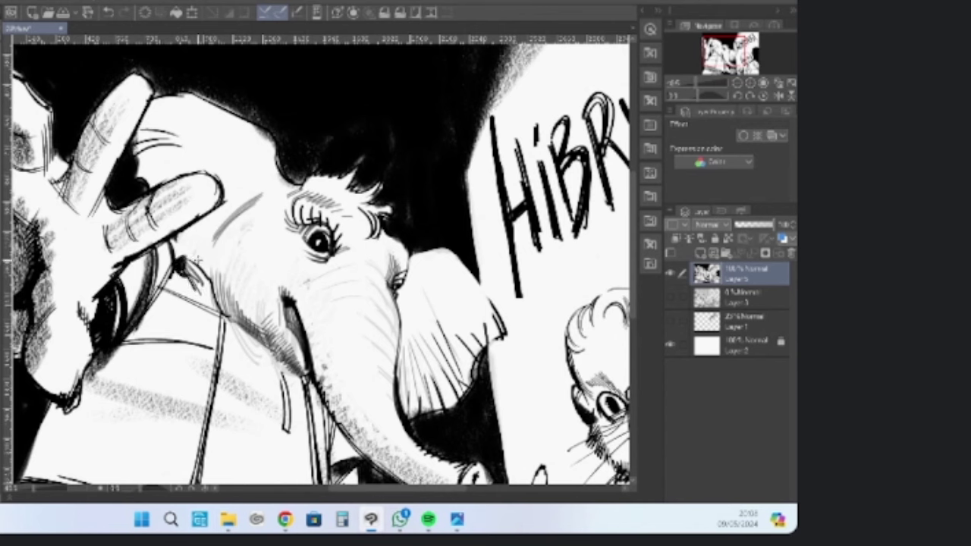
pyautogui.moveTo(194, 261); pyautogui.dragTo(216, 217)
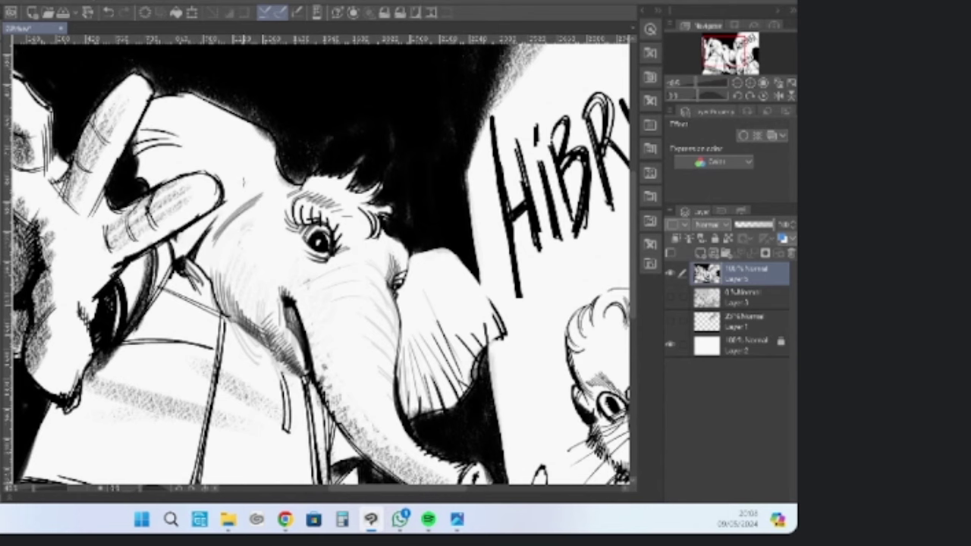
pyautogui.moveTo(326, 258); pyautogui.dragTo(223, 254)
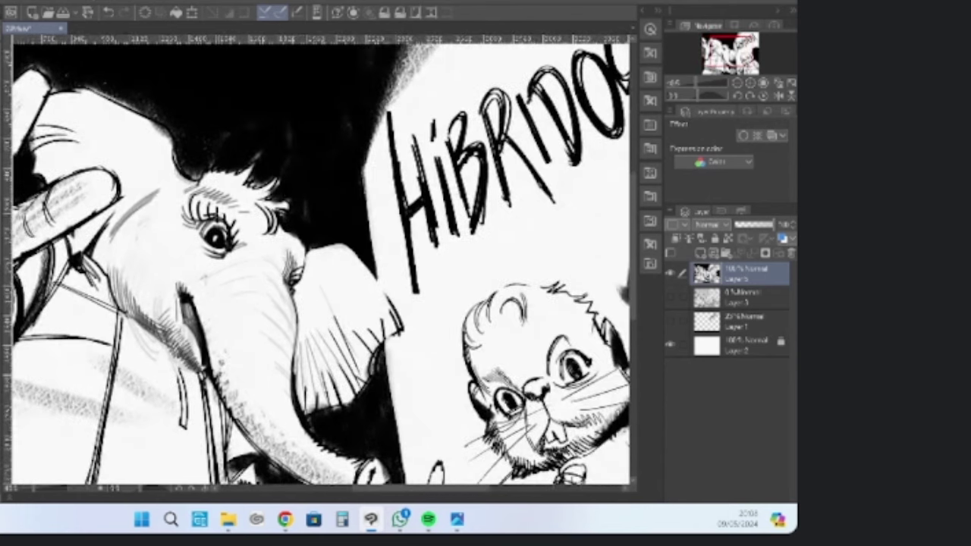
# Refine the elephant's eyelashes and upper eyelid with fine strokes, and add light hatching around the eye toward the trunk's bridge
pyautogui.moveTo(212, 209)
pyautogui.mouseDown()
pyautogui.moveTo(201, 201)
pyautogui.moveTo(189, 210)
pyautogui.moveTo(225, 209)
pyautogui.mouseUp()
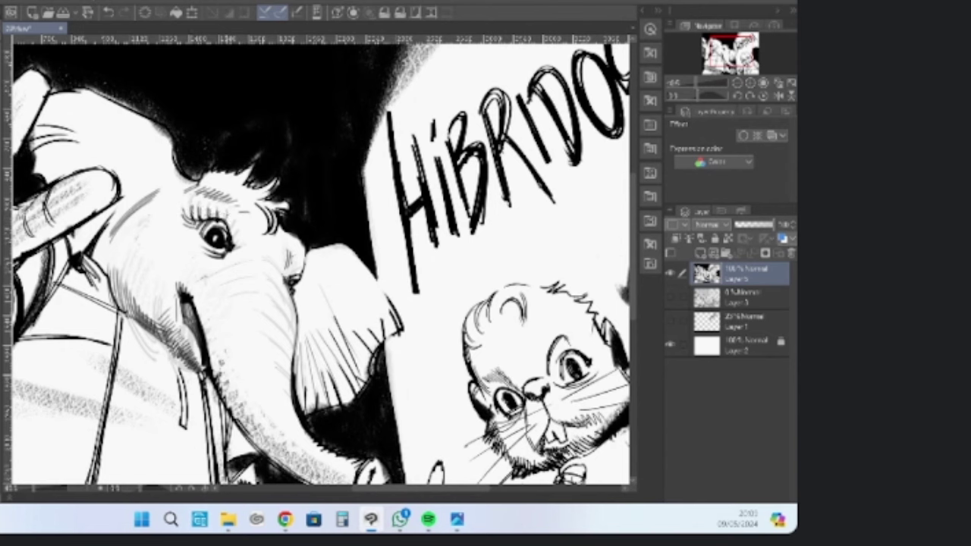
pyautogui.moveTo(226, 217); pyautogui.dragTo(235, 242)
pyautogui.moveTo(262, 254)
pyautogui.mouseDown()
pyautogui.moveTo(287, 280)
pyautogui.moveTo(297, 262)
pyautogui.moveTo(300, 276)
pyautogui.mouseUp()
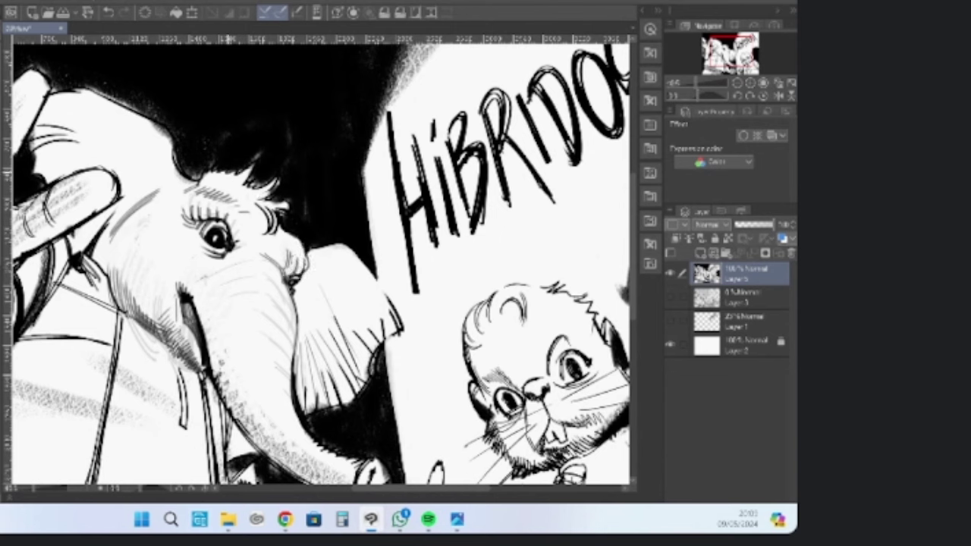
pyautogui.moveTo(214, 186)
pyautogui.mouseDown()
pyautogui.moveTo(226, 170)
pyautogui.moveTo(194, 188)
pyautogui.mouseUp()
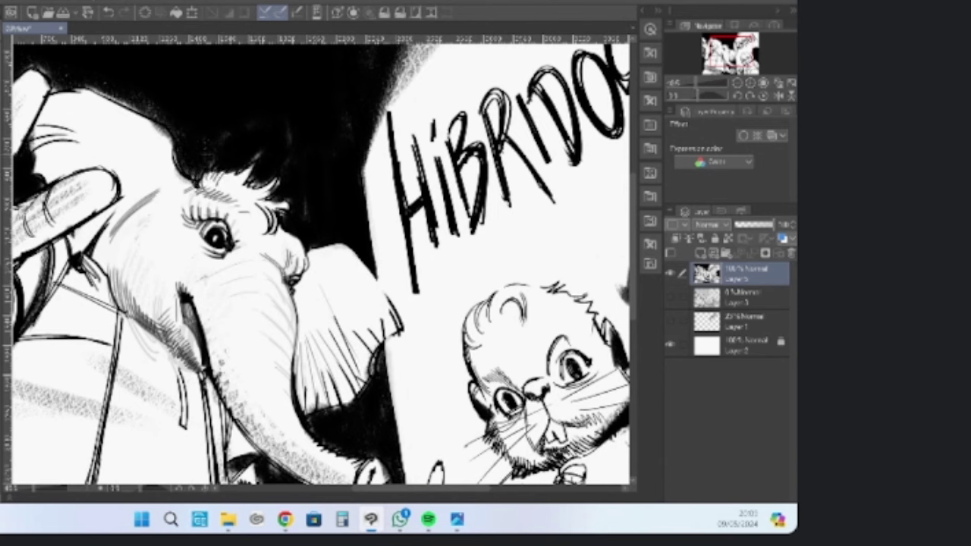
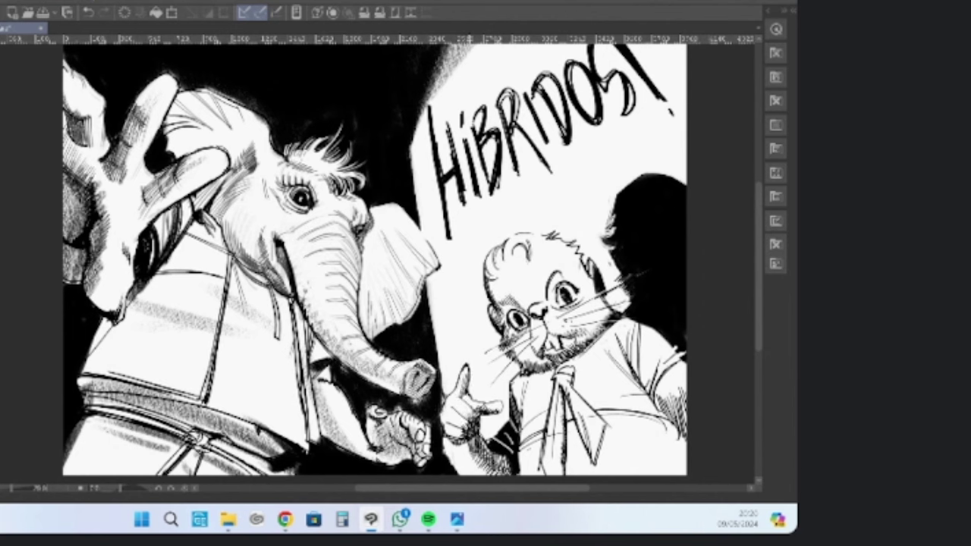
# Cross-hatch the beaver's forearm below the pointing hand to darken it toward the sleeve
pyautogui.moveTo(462, 425)
pyautogui.mouseDown()
pyautogui.moveTo(460, 466)
pyautogui.moveTo(449, 455)
pyautogui.moveTo(460, 468)
pyautogui.moveTo(466, 462)
pyautogui.moveTo(453, 451)
pyautogui.moveTo(461, 454)
pyautogui.mouseUp()
pyautogui.moveTo(447, 444); pyautogui.dragTo(466, 462)
pyautogui.moveTo(449, 453); pyautogui.dragTo(468, 467)
pyautogui.moveTo(453, 462)
pyautogui.mouseDown()
pyautogui.moveTo(468, 472)
pyautogui.moveTo(468, 459)
pyautogui.moveTo(501, 480)
pyautogui.mouseUp()
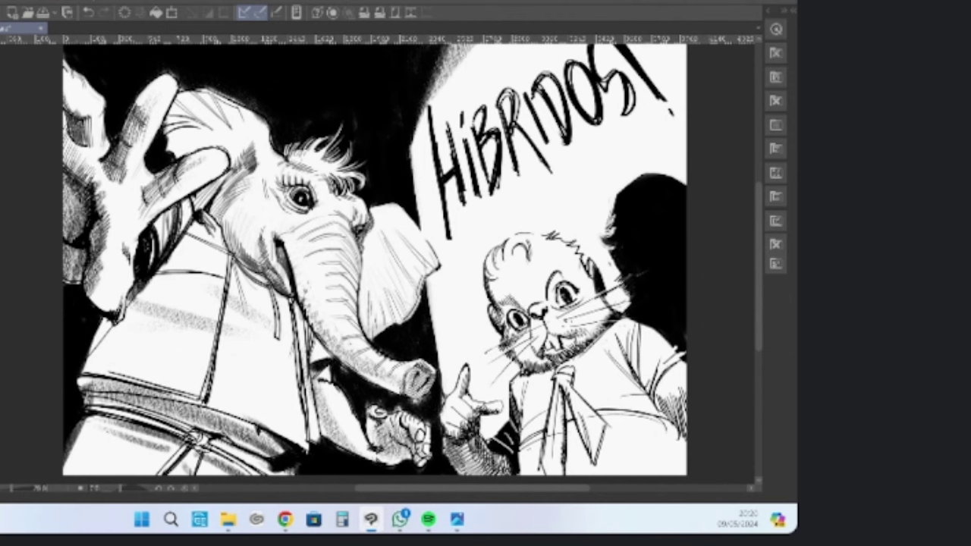
pyautogui.moveTo(473, 445)
pyautogui.mouseDown()
pyautogui.moveTo(487, 471)
pyautogui.moveTo(513, 482)
pyautogui.mouseUp()
pyautogui.moveTo(498, 459); pyautogui.dragTo(513, 473)
pyautogui.moveTo(488, 451)
pyautogui.mouseDown()
pyautogui.moveTo(509, 473)
pyautogui.moveTo(508, 465)
pyautogui.mouseUp()
pyautogui.moveTo(480, 443); pyautogui.dragTo(499, 453)
pyautogui.moveTo(473, 447); pyautogui.dragTo(485, 455)
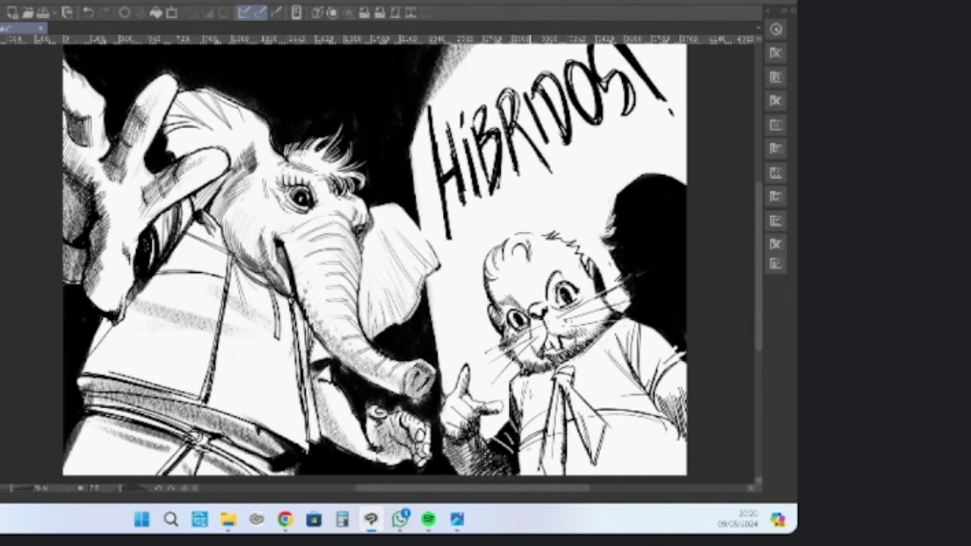
# Ink the dark centre fold of the beaver's tie and extend its side edges to the bottom of the canvas
pyautogui.moveTo(562, 388)
pyautogui.mouseDown()
pyautogui.moveTo(558, 464)
pyautogui.moveTo(563, 443)
pyautogui.mouseUp()
pyautogui.moveTo(566, 386)
pyautogui.mouseDown()
pyautogui.moveTo(575, 391)
pyautogui.moveTo(572, 468)
pyautogui.mouseUp()
pyautogui.moveTo(567, 409); pyautogui.dragTo(571, 473)
pyautogui.moveTo(568, 414); pyautogui.dragTo(569, 476)
pyautogui.moveTo(567, 420)
pyautogui.mouseDown()
pyautogui.moveTo(568, 475)
pyautogui.moveTo(567, 460)
pyautogui.mouseUp()
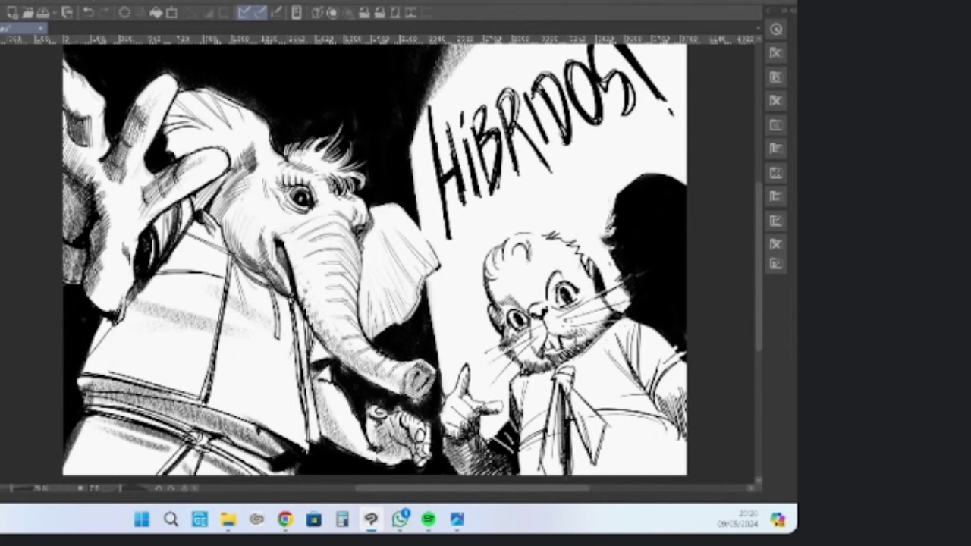
pyautogui.moveTo(567, 404)
pyautogui.mouseDown()
pyautogui.moveTo(569, 473)
pyautogui.moveTo(564, 420)
pyautogui.mouseUp()
pyautogui.moveTo(570, 400)
pyautogui.mouseDown()
pyautogui.moveTo(574, 445)
pyautogui.moveTo(600, 475)
pyautogui.mouseUp()
pyautogui.moveTo(599, 432); pyautogui.dragTo(600, 470)
pyautogui.moveTo(604, 430); pyautogui.dragTo(599, 475)
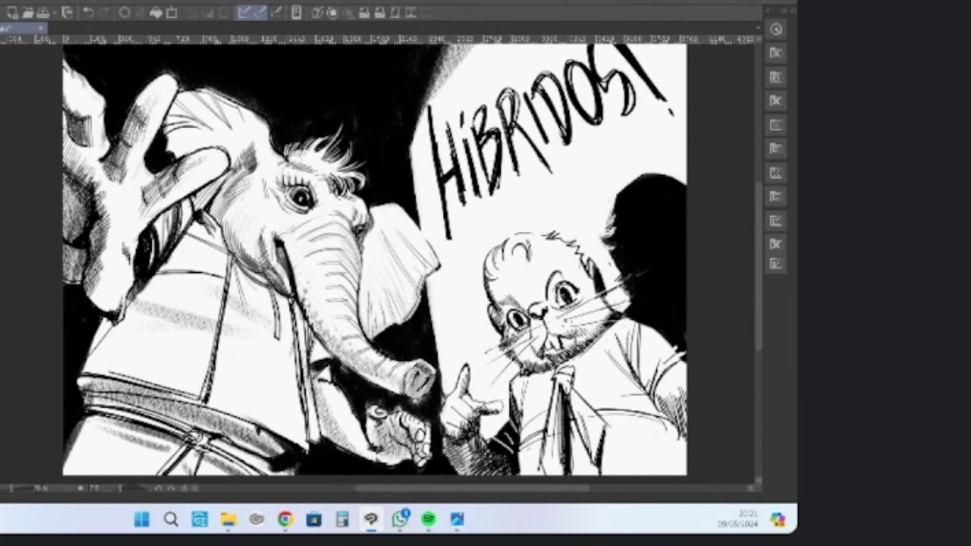
# Hatch the beaver's far arm below the sleeve and draw two horizontal bands across the shirt beside the tie
pyautogui.moveTo(660, 379)
pyautogui.mouseDown()
pyautogui.moveTo(663, 409)
pyautogui.moveTo(676, 408)
pyautogui.moveTo(661, 400)
pyautogui.mouseUp()
pyautogui.moveTo(656, 388); pyautogui.dragTo(661, 416)
pyautogui.moveTo(658, 403); pyautogui.dragTo(677, 434)
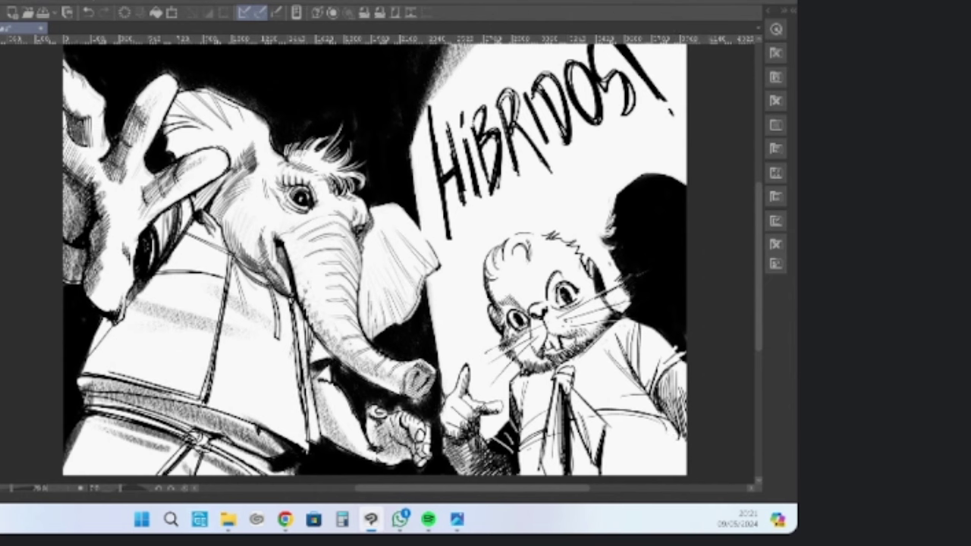
pyautogui.moveTo(604, 419); pyautogui.dragTo(675, 417)
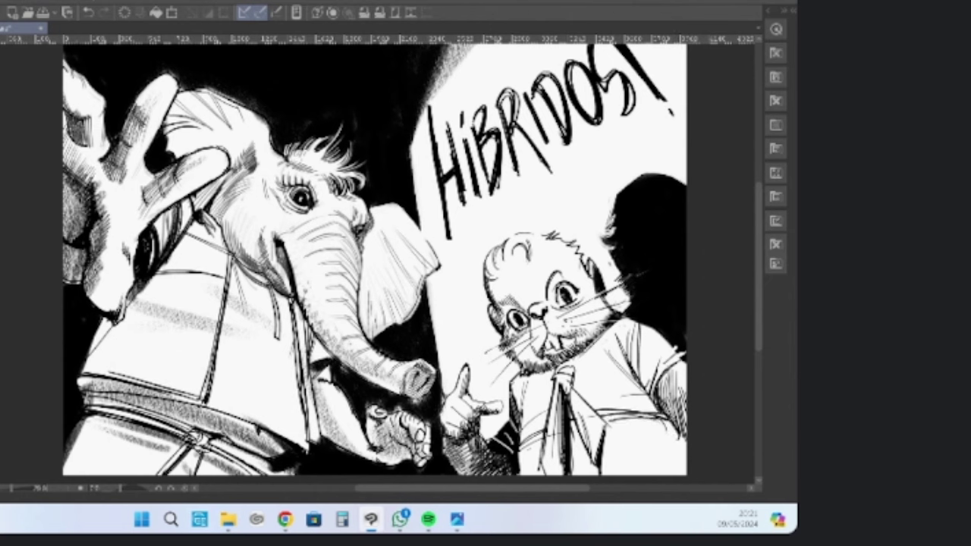
pyautogui.moveTo(600, 445); pyautogui.dragTo(687, 439)
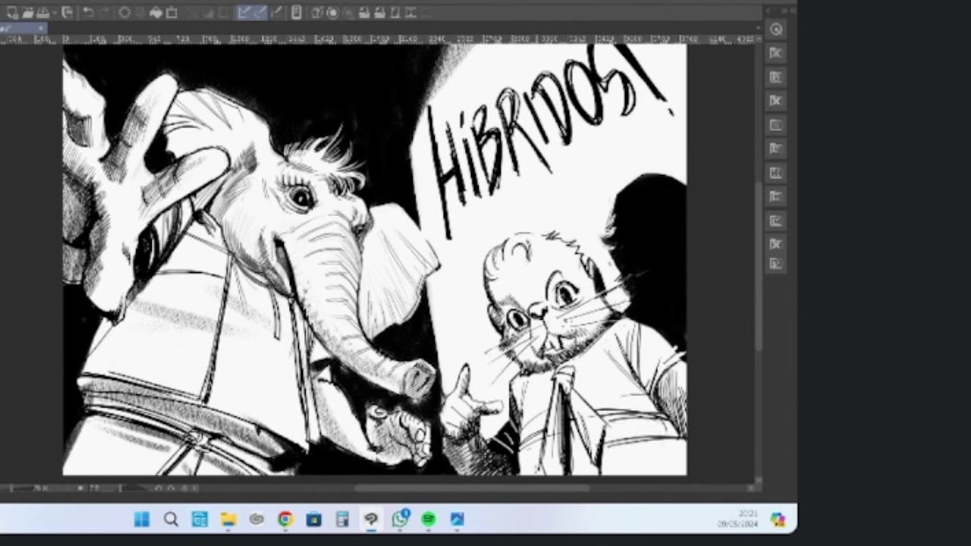
# Hatch the narrow strip of the beaver's shirt between the tie and the pointing arm
pyautogui.moveTo(531, 474)
pyautogui.mouseDown()
pyautogui.moveTo(593, 448)
pyautogui.moveTo(519, 472)
pyautogui.mouseUp()
pyautogui.moveTo(549, 437)
pyautogui.mouseDown()
pyautogui.moveTo(521, 450)
pyautogui.moveTo(539, 446)
pyautogui.mouseUp()
pyautogui.moveTo(528, 461)
pyautogui.mouseDown()
pyautogui.moveTo(544, 445)
pyautogui.moveTo(531, 456)
pyautogui.mouseUp()
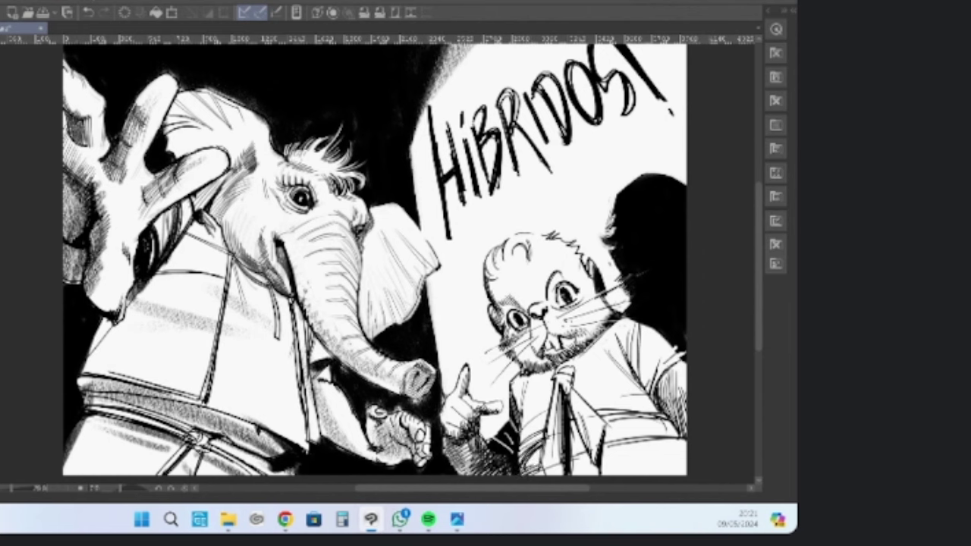
pyautogui.moveTo(531, 384)
pyautogui.mouseDown()
pyautogui.moveTo(520, 458)
pyautogui.moveTo(517, 423)
pyautogui.mouseUp()
pyautogui.moveTo(521, 451); pyautogui.dragTo(517, 459)
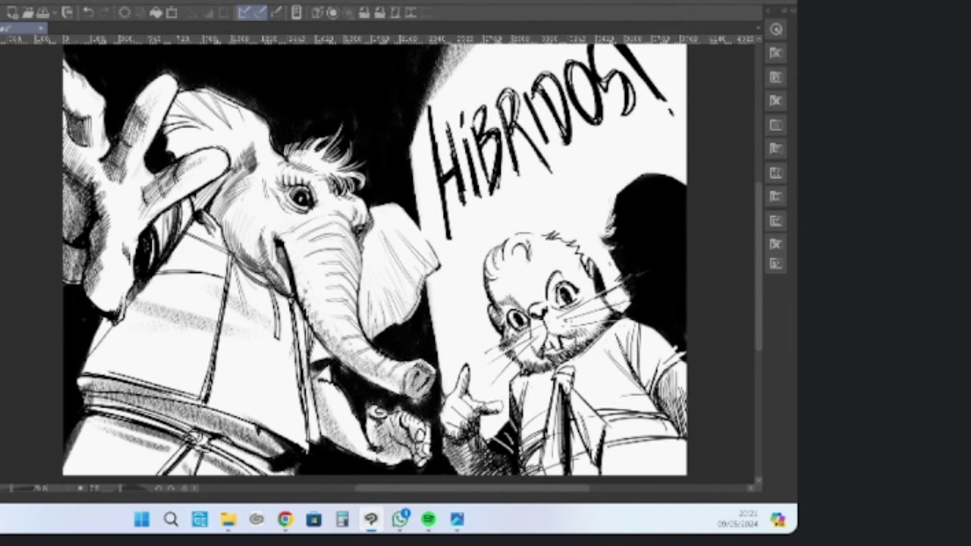
# Hatch the shadow at the base of the elephant's far ear, along the edge of the trunk
pyautogui.moveTo(358, 232); pyautogui.dragTo(355, 270)
pyautogui.moveTo(356, 270); pyautogui.dragTo(355, 288)
pyautogui.moveTo(373, 206); pyautogui.dragTo(358, 269)
pyautogui.moveTo(373, 234); pyautogui.dragTo(359, 251)
pyautogui.moveTo(371, 243); pyautogui.dragTo(359, 260)
pyautogui.moveTo(370, 252); pyautogui.dragTo(357, 271)
pyautogui.moveTo(368, 264); pyautogui.dragTo(357, 285)
pyautogui.moveTo(360, 294); pyautogui.dragTo(347, 309)
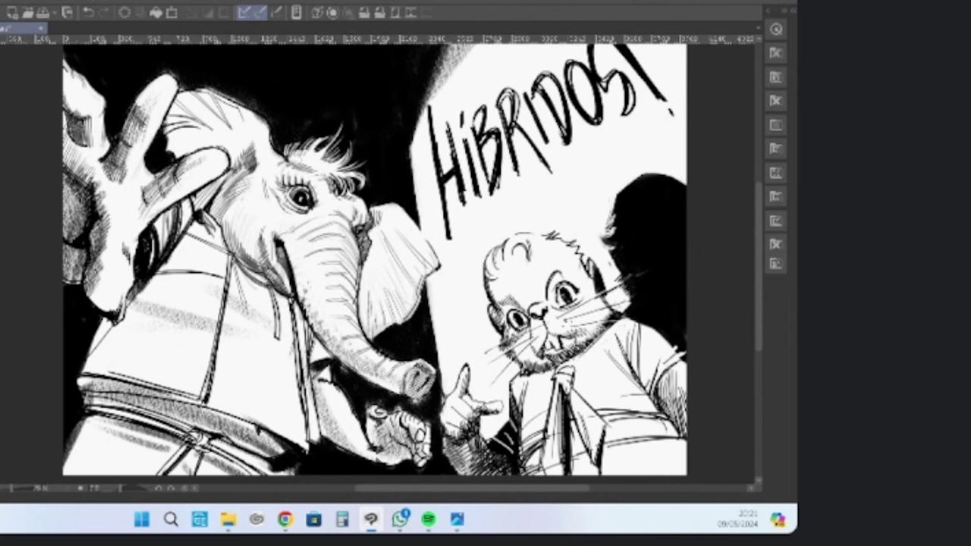
# Draw long curved fold lines across the front of the elephant's vest, beneath the collar and trunk
pyautogui.moveTo(247, 321); pyautogui.dragTo(302, 377)
pyautogui.moveTo(228, 299); pyautogui.dragTo(271, 325)
pyautogui.moveTo(263, 358); pyautogui.dragTo(301, 406)
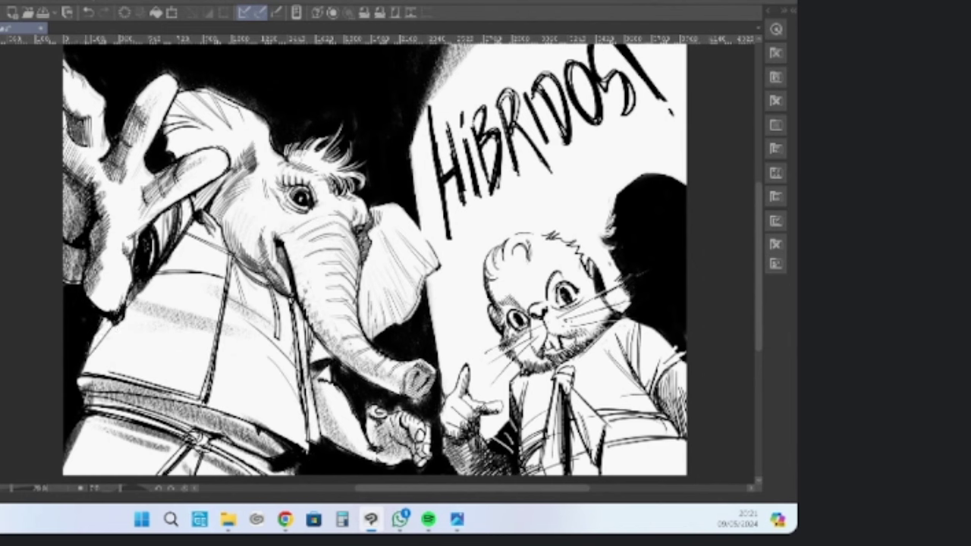
# Extend the back corner of the elephant's vest outward in white, and touch up the sleeve details behind the raised hand
pyautogui.moveTo(93, 341); pyautogui.dragTo(70, 382)
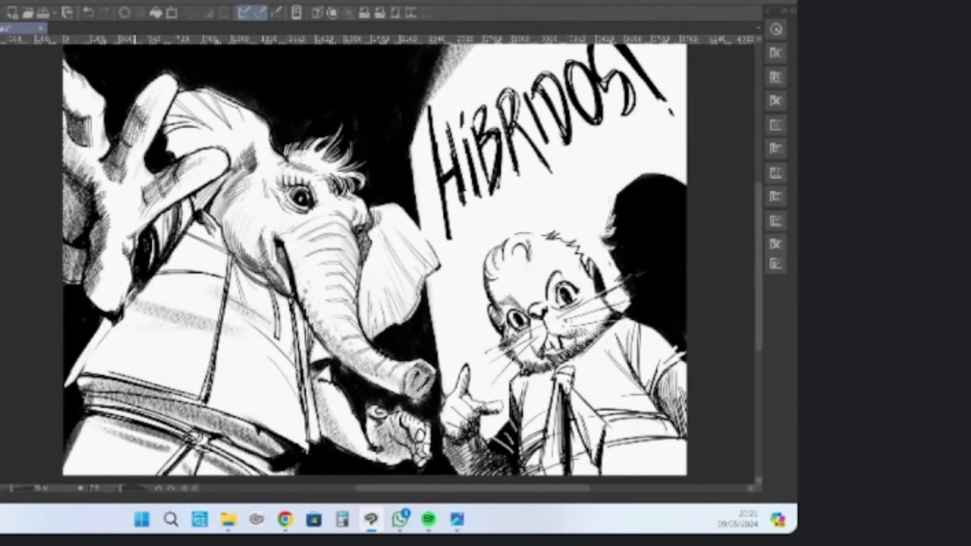
pyautogui.moveTo(149, 232); pyautogui.dragTo(148, 276)
pyautogui.moveTo(168, 226)
pyautogui.mouseDown()
pyautogui.moveTo(153, 276)
pyautogui.moveTo(160, 259)
pyautogui.mouseUp()
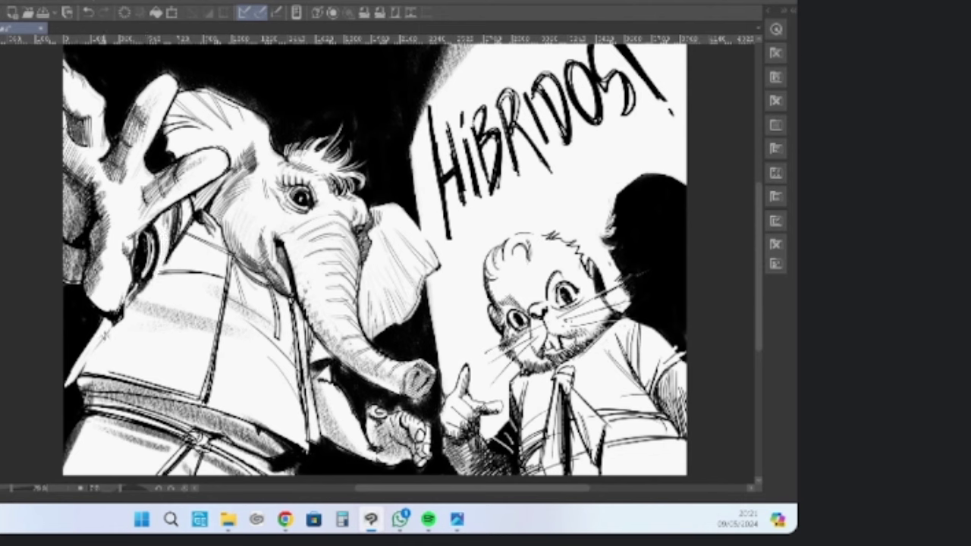
pyautogui.moveTo(107, 332)
pyautogui.mouseDown()
pyautogui.moveTo(90, 353)
pyautogui.moveTo(116, 323)
pyautogui.mouseUp()
pyautogui.moveTo(141, 292)
pyautogui.mouseDown()
pyautogui.moveTo(125, 308)
pyautogui.moveTo(127, 301)
pyautogui.mouseUp()
# Shape the elephant's waist edge, ink dark folds on the trousers around the belt knot, and add a stroke beside the trunk
pyautogui.moveTo(94, 356)
pyautogui.mouseDown()
pyautogui.moveTo(65, 391)
pyautogui.moveTo(73, 374)
pyautogui.moveTo(107, 394)
pyautogui.moveTo(141, 397)
pyautogui.moveTo(78, 411)
pyautogui.moveTo(186, 422)
pyautogui.moveTo(77, 445)
pyautogui.mouseUp()
pyautogui.moveTo(172, 443); pyautogui.dragTo(75, 455)
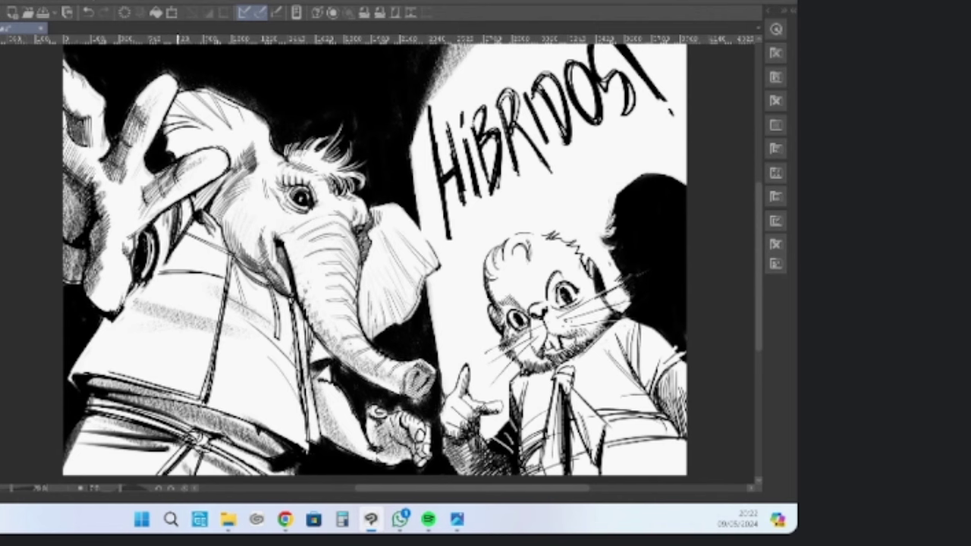
pyautogui.moveTo(180, 440); pyautogui.dragTo(159, 473)
pyautogui.moveTo(198, 447)
pyautogui.mouseDown()
pyautogui.moveTo(183, 476)
pyautogui.moveTo(194, 437)
pyautogui.mouseUp()
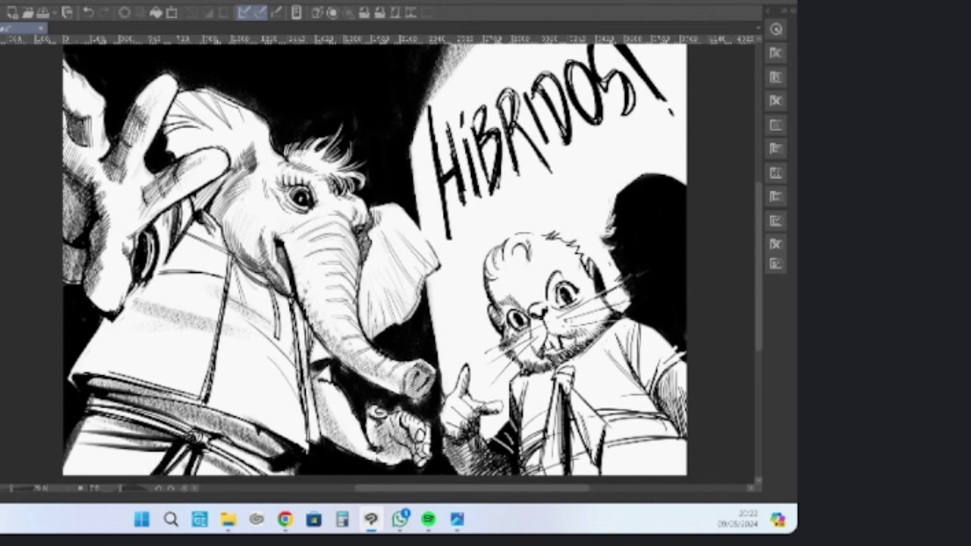
pyautogui.moveTo(302, 317); pyautogui.dragTo(305, 361)
# Hatch shading across the palm, fingers and wrist of the elephant's raised hand
pyautogui.scroll(-5, 361, 258)
pyautogui.scroll(5, 362, 236)
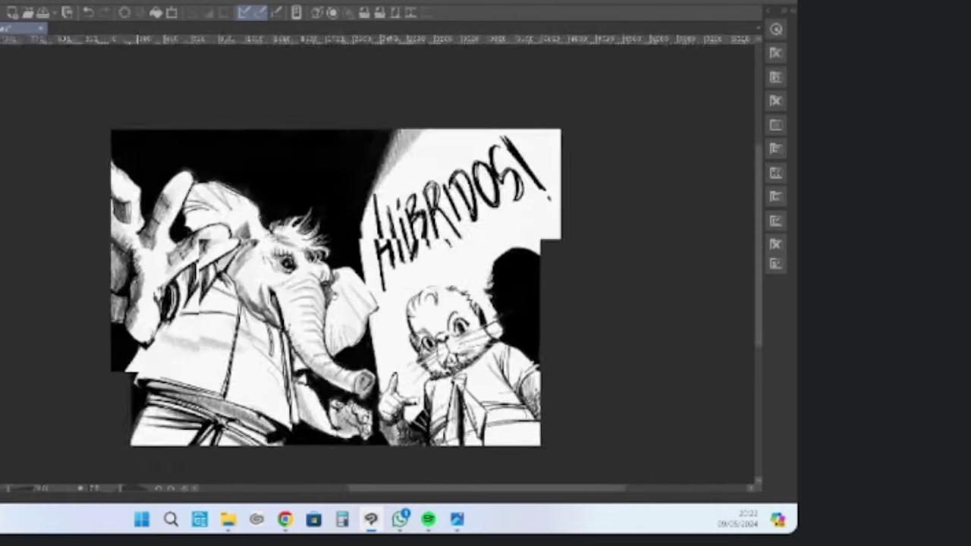
pyautogui.moveTo(349, 275); pyautogui.dragTo(323, 277)
pyautogui.scroll(1, 334, 262)
pyautogui.scroll(2, 313, 320)
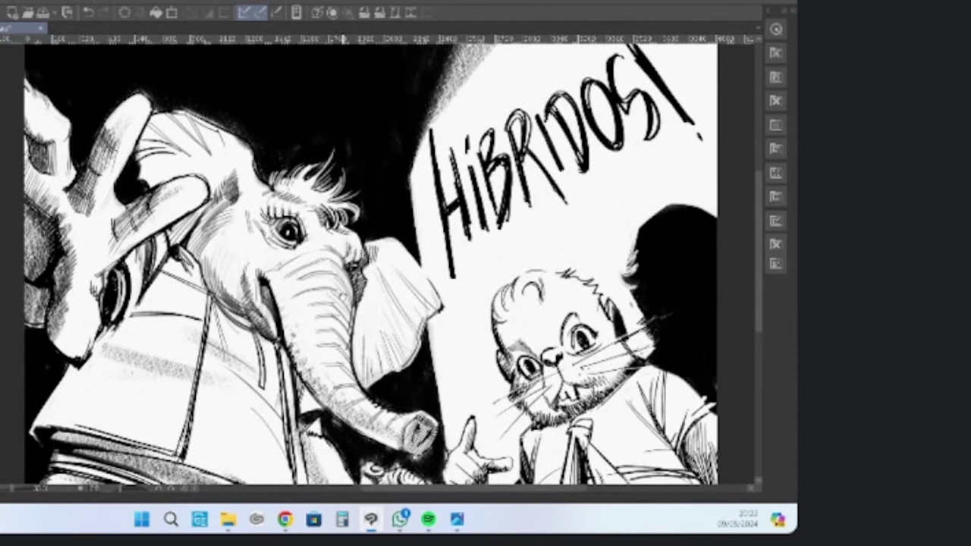
pyautogui.moveTo(343, 295); pyautogui.dragTo(344, 276)
pyautogui.scroll(-1, 347, 273)
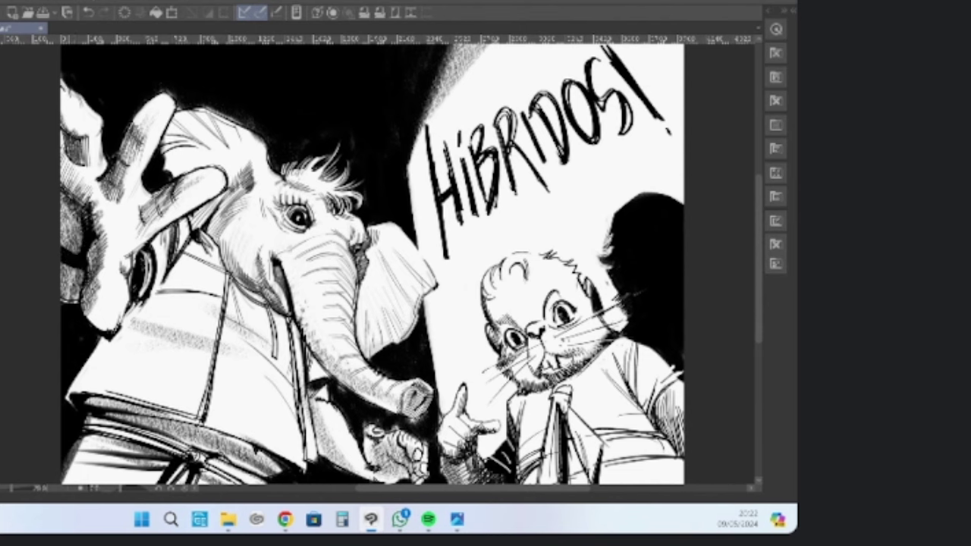
pyautogui.moveTo(66, 142); pyautogui.dragTo(60, 210)
pyautogui.moveTo(82, 147); pyautogui.dragTo(64, 208)
pyautogui.moveTo(86, 157); pyautogui.dragTo(73, 223)
pyautogui.moveTo(98, 181)
pyautogui.mouseDown()
pyautogui.moveTo(76, 229)
pyautogui.moveTo(94, 196)
pyautogui.mouseUp()
pyautogui.moveTo(102, 184)
pyautogui.mouseDown()
pyautogui.moveTo(77, 235)
pyautogui.moveTo(91, 210)
pyautogui.mouseUp()
pyautogui.moveTo(114, 183)
pyautogui.mouseDown()
pyautogui.moveTo(95, 227)
pyautogui.moveTo(163, 189)
pyautogui.mouseUp()
pyautogui.moveTo(90, 251); pyautogui.dragTo(161, 210)
pyautogui.moveTo(89, 269)
pyautogui.mouseDown()
pyautogui.moveTo(163, 213)
pyautogui.moveTo(155, 283)
pyautogui.mouseUp()
pyautogui.scroll(-1, 133, 196)
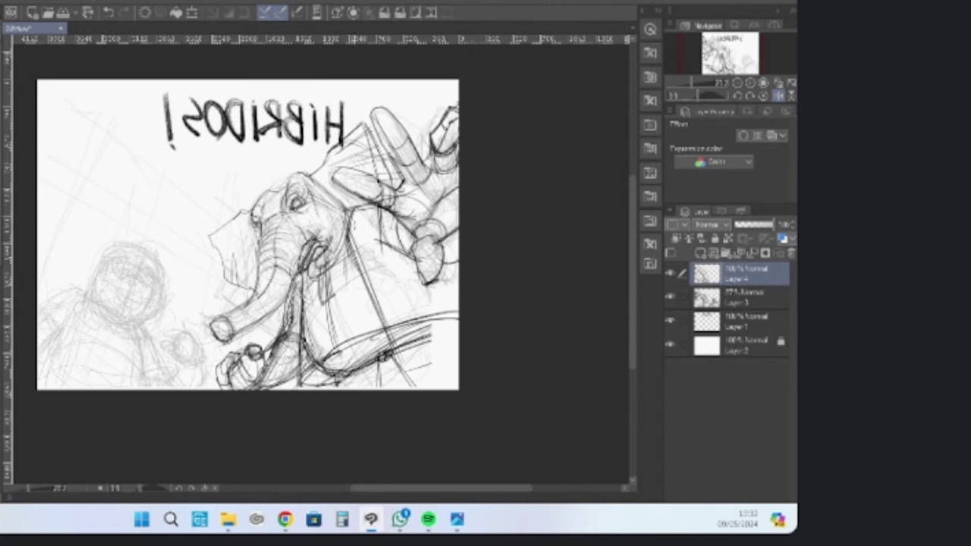
# On Layer 4, sketch the elephant's vest hem out to the canvas edge and rough in the belt and trouser lines below
pyautogui.moveTo(366, 343)
pyautogui.mouseDown()
pyautogui.moveTo(418, 351)
pyautogui.moveTo(385, 356)
pyautogui.mouseUp()
pyautogui.moveTo(438, 279); pyautogui.dragTo(459, 305)
pyautogui.moveTo(384, 355); pyautogui.dragTo(405, 388)
pyautogui.moveTo(347, 369)
pyautogui.mouseDown()
pyautogui.moveTo(352, 390)
pyautogui.moveTo(459, 325)
pyautogui.mouseUp()
pyautogui.moveTo(401, 352); pyautogui.dragTo(459, 325)
pyautogui.moveTo(362, 372); pyautogui.dragTo(460, 324)
pyautogui.moveTo(414, 355); pyautogui.dragTo(458, 326)
pyautogui.moveTo(421, 348); pyautogui.dragTo(444, 391)
pyautogui.moveTo(417, 351); pyautogui.dragTo(443, 391)
pyautogui.moveTo(386, 362)
pyautogui.mouseDown()
pyautogui.moveTo(414, 392)
pyautogui.moveTo(396, 392)
pyautogui.moveTo(407, 391)
pyautogui.moveTo(410, 371)
pyautogui.moveTo(426, 392)
pyautogui.mouseUp()
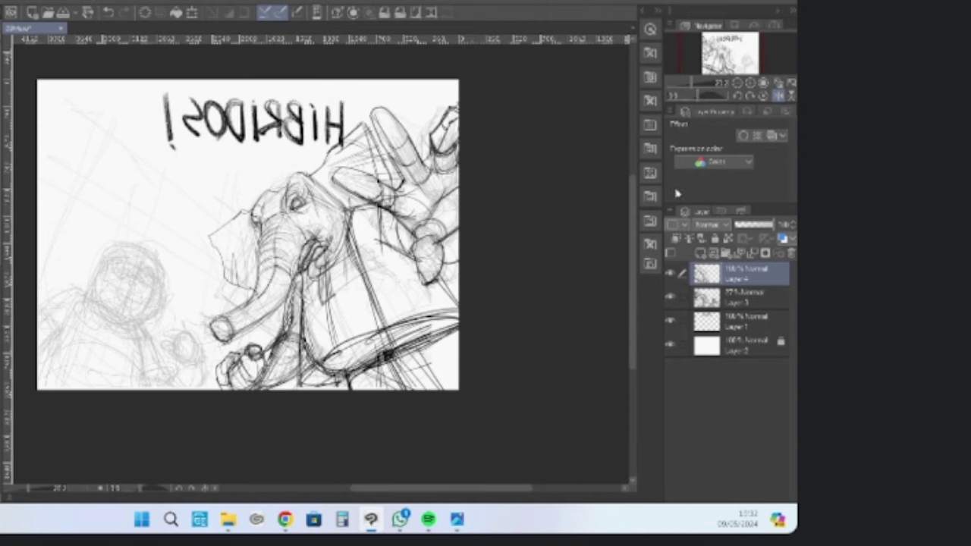
# Check the sketch in normal orientation, consult the other open windows, and return to the mirrored canvas view
pyautogui.click(778, 97)
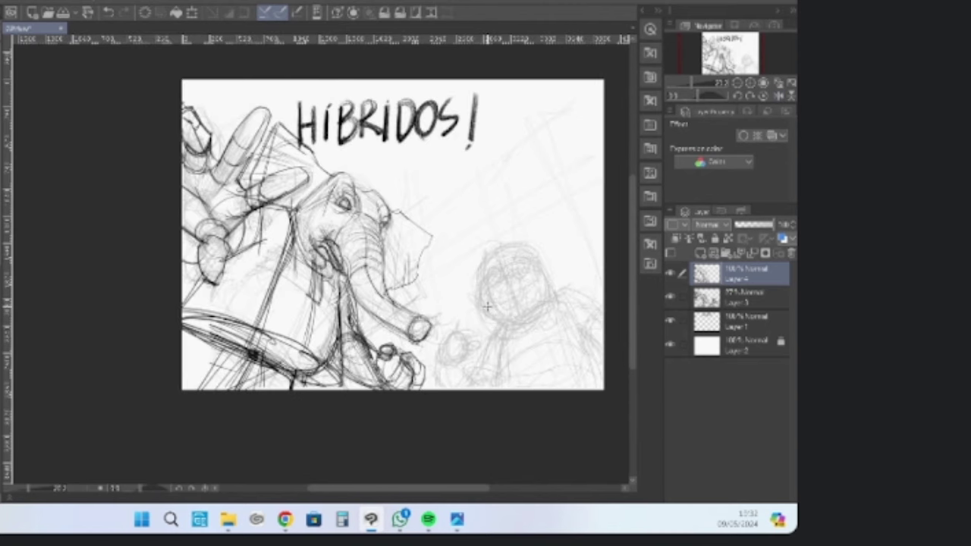
pyautogui.hotkey('alt', 'Tab')
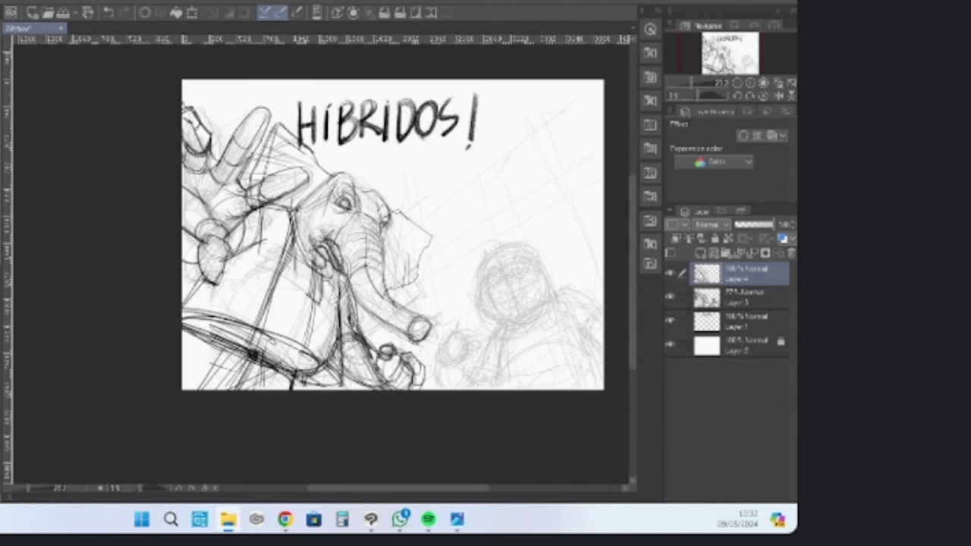
pyautogui.hotkey('alt', 'Tab')
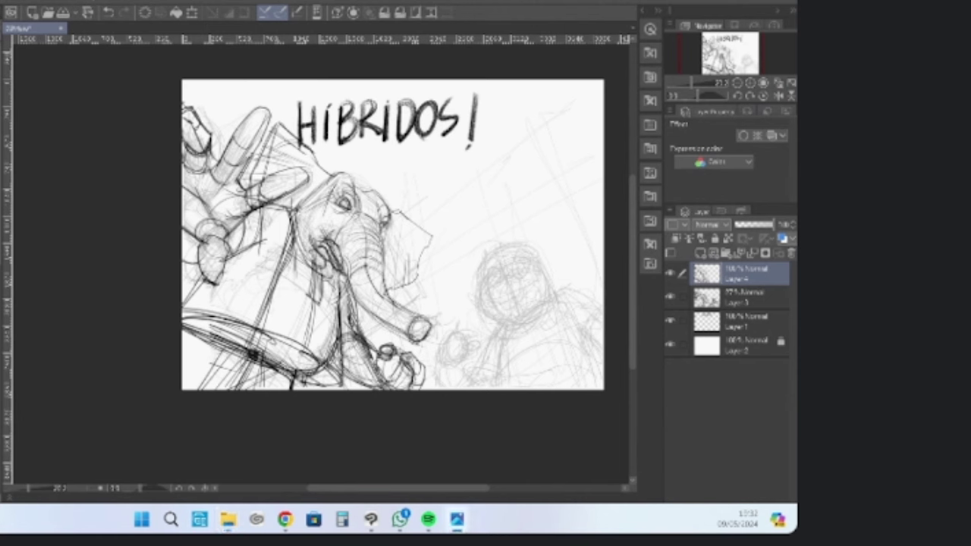
pyautogui.hotkey('alt', 'Tab')
pyautogui.hotkey('alt', 'Tab')
pyautogui.hotkey('alt', 'Tab')
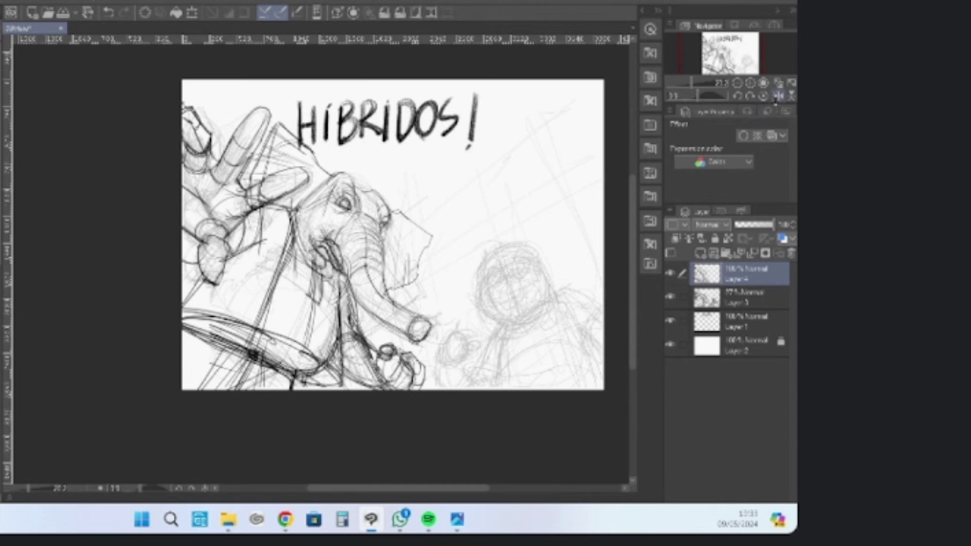
pyautogui.click(777, 95)
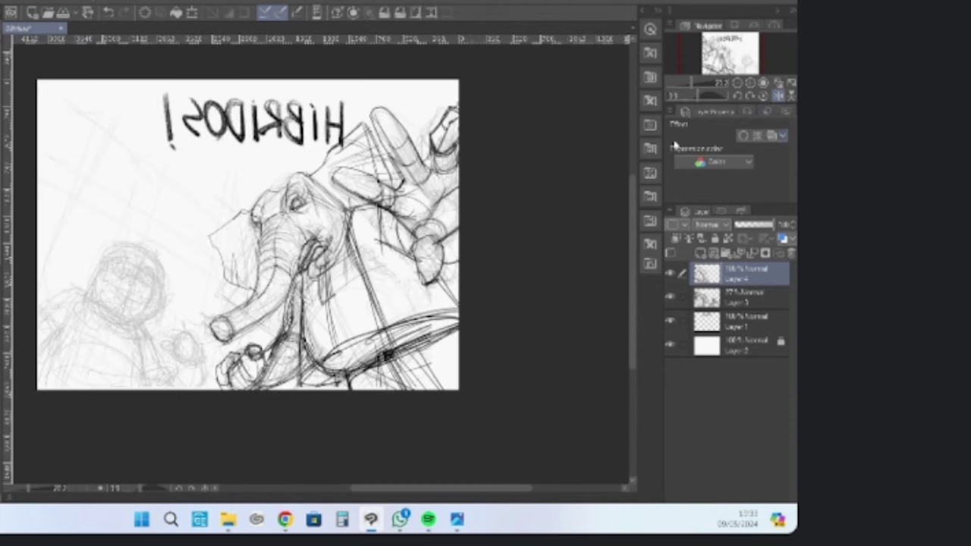
# Sketch the beaver's eyes, brow, nose and open mouth with front teeth over the rough head circle
pyautogui.moveTo(130, 277)
pyautogui.mouseDown()
pyautogui.moveTo(144, 282)
pyautogui.moveTo(135, 289)
pyautogui.moveTo(117, 265)
pyautogui.moveTo(148, 288)
pyautogui.moveTo(159, 276)
pyautogui.moveTo(120, 304)
pyautogui.moveTo(111, 294)
pyautogui.moveTo(130, 290)
pyautogui.moveTo(137, 306)
pyautogui.moveTo(127, 306)
pyautogui.mouseUp()
pyautogui.hotkey('ctrl', 'z')
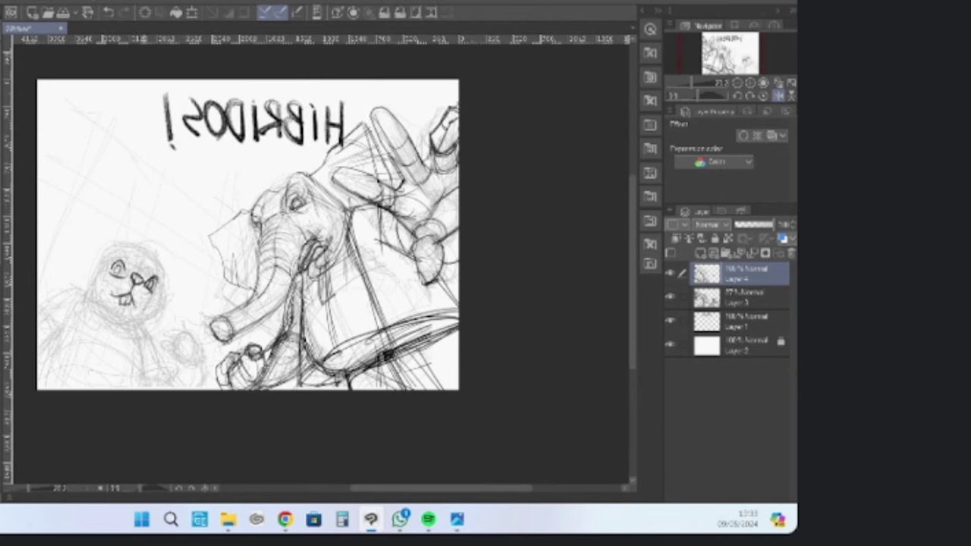
pyautogui.moveTo(140, 271)
pyautogui.mouseDown()
pyautogui.moveTo(143, 308)
pyautogui.moveTo(123, 277)
pyautogui.moveTo(113, 290)
pyautogui.moveTo(133, 310)
pyautogui.mouseUp()
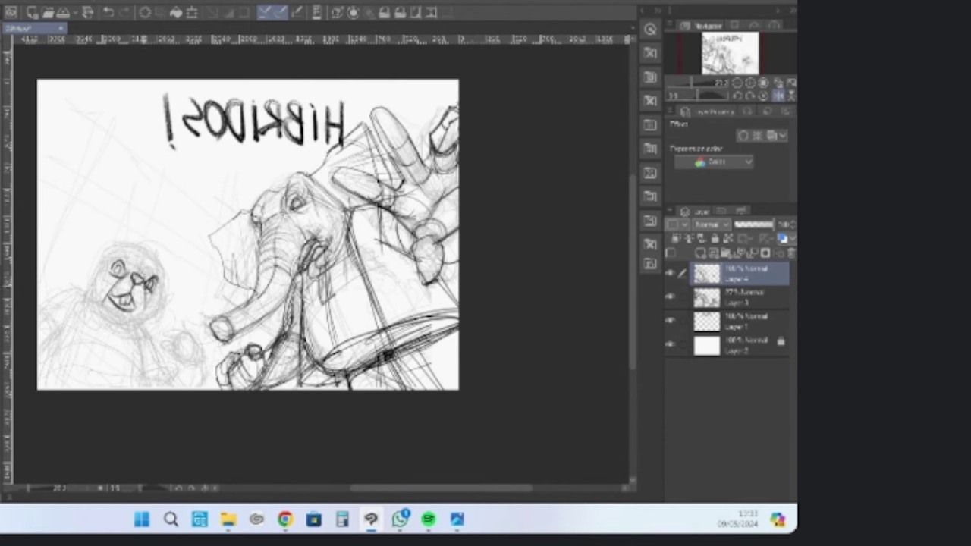
pyautogui.moveTo(115, 258)
pyautogui.mouseDown()
pyautogui.moveTo(129, 281)
pyautogui.moveTo(162, 271)
pyautogui.moveTo(149, 276)
pyautogui.mouseUp()
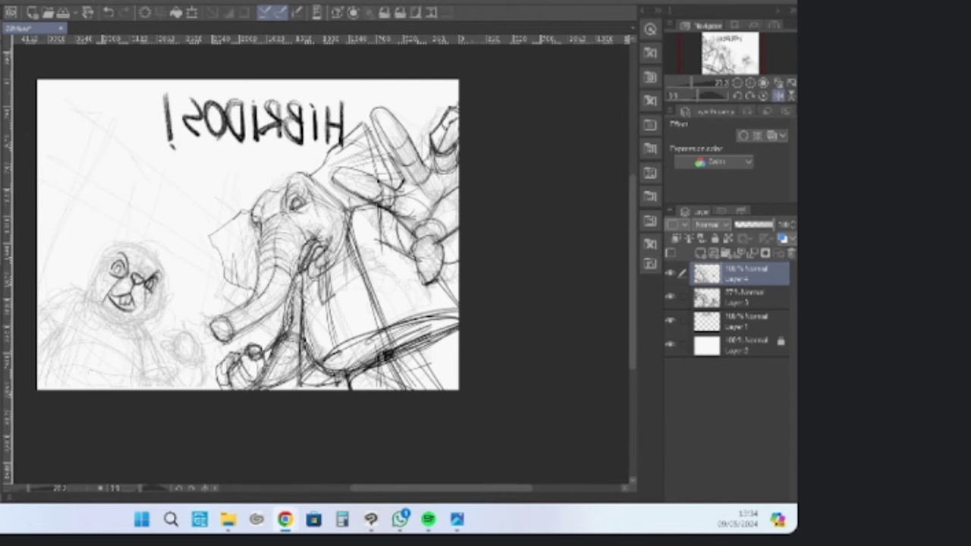
# Check the other open windows, and sketch the beaver's outer head contour and jawline around the face
pyautogui.press('super+d')
pyautogui.press('super+d')
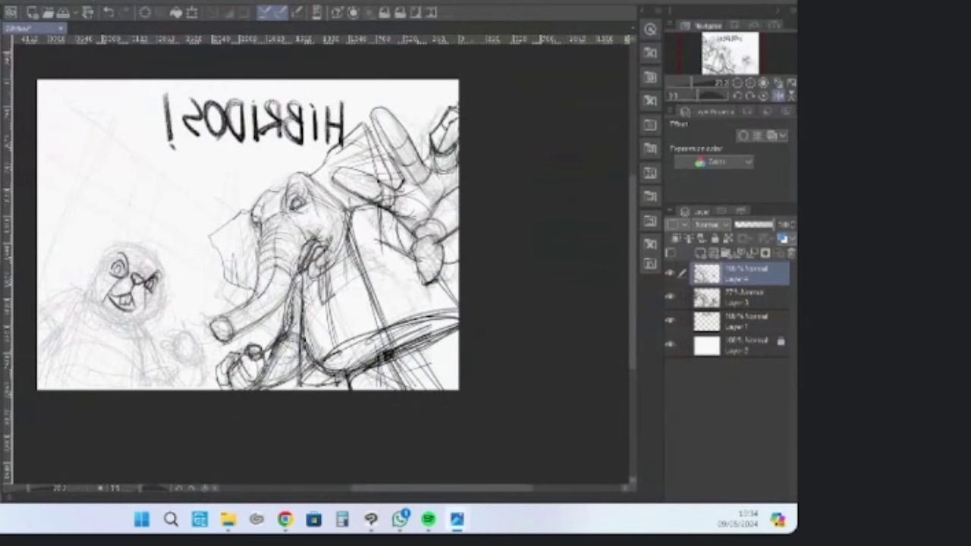
pyautogui.click(144, 276)
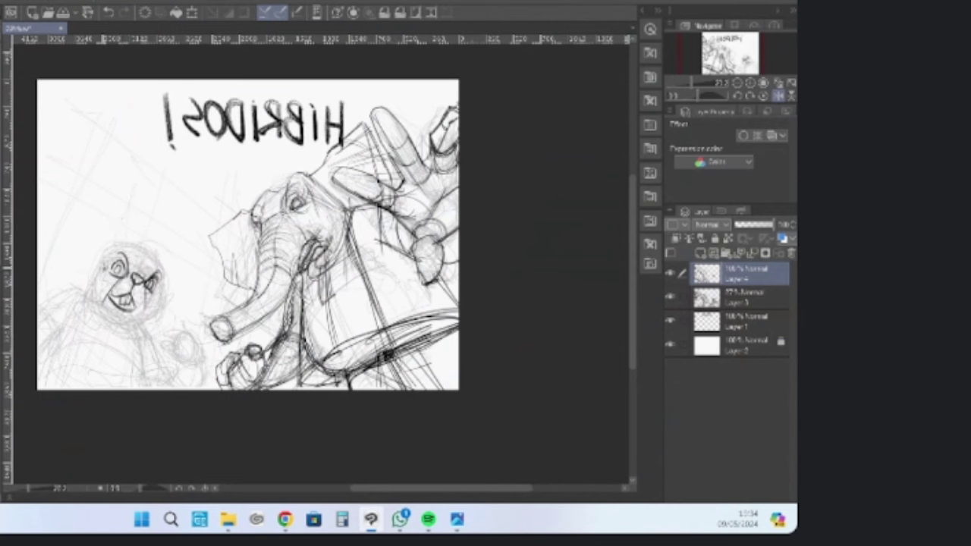
pyautogui.moveTo(109, 255)
pyautogui.mouseDown()
pyautogui.moveTo(84, 288)
pyautogui.moveTo(90, 296)
pyautogui.moveTo(124, 318)
pyautogui.moveTo(153, 317)
pyautogui.mouseUp()
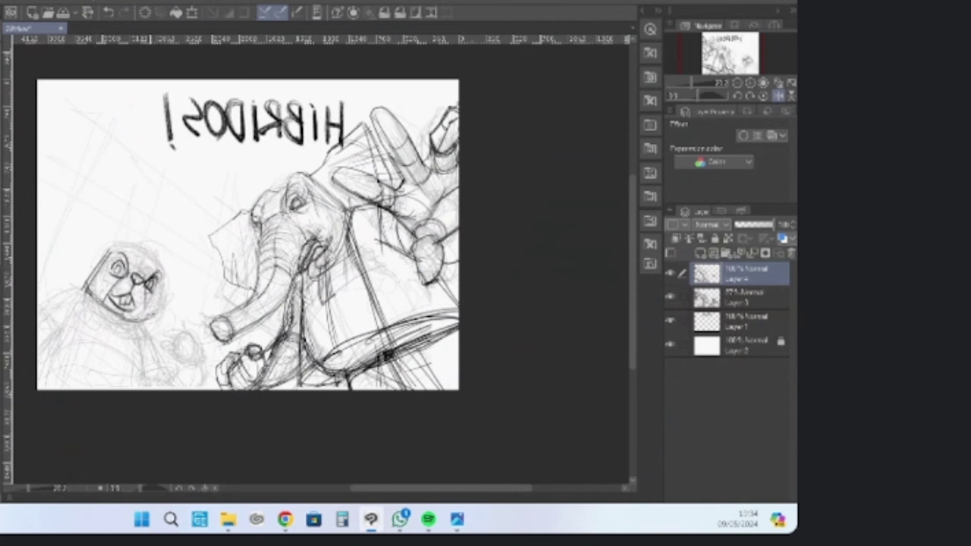
# Strengthen the beaver's jawline and sketch its ears, the hair tuft on top and the tie knot under the chin
pyautogui.moveTo(159, 273); pyautogui.dragTo(147, 320)
pyautogui.moveTo(161, 275)
pyautogui.mouseDown()
pyautogui.moveTo(145, 322)
pyautogui.moveTo(153, 316)
pyautogui.mouseUp()
pyautogui.moveTo(86, 281)
pyautogui.mouseDown()
pyautogui.moveTo(111, 313)
pyautogui.moveTo(132, 317)
pyautogui.mouseUp()
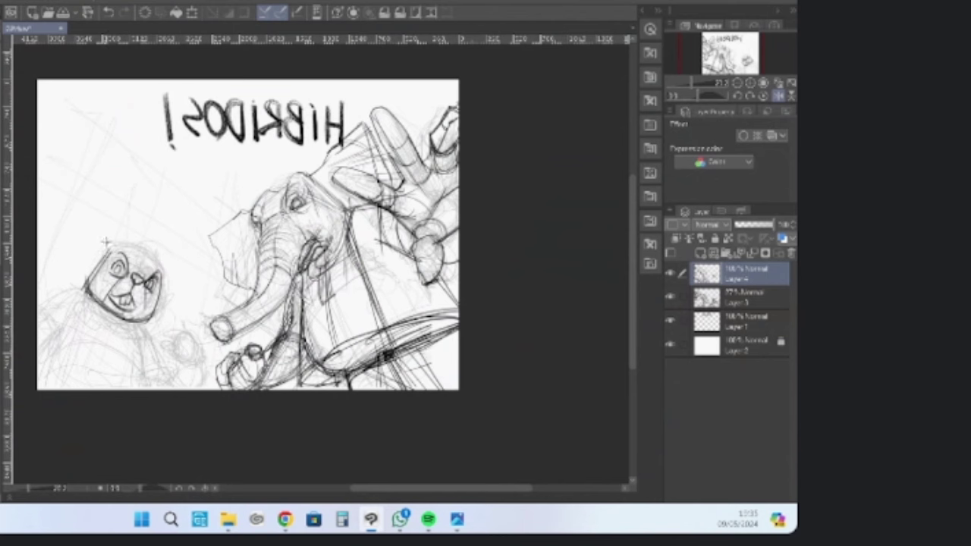
pyautogui.moveTo(105, 242)
pyautogui.mouseDown()
pyautogui.moveTo(111, 252)
pyautogui.moveTo(92, 270)
pyautogui.moveTo(127, 240)
pyautogui.moveTo(169, 245)
pyautogui.moveTo(161, 294)
pyautogui.mouseUp()
pyautogui.moveTo(140, 242)
pyautogui.mouseDown()
pyautogui.moveTo(163, 230)
pyautogui.moveTo(160, 245)
pyautogui.moveTo(143, 244)
pyautogui.moveTo(156, 231)
pyautogui.moveTo(166, 285)
pyautogui.moveTo(151, 322)
pyautogui.moveTo(118, 331)
pyautogui.moveTo(128, 326)
pyautogui.moveTo(119, 357)
pyautogui.mouseUp()
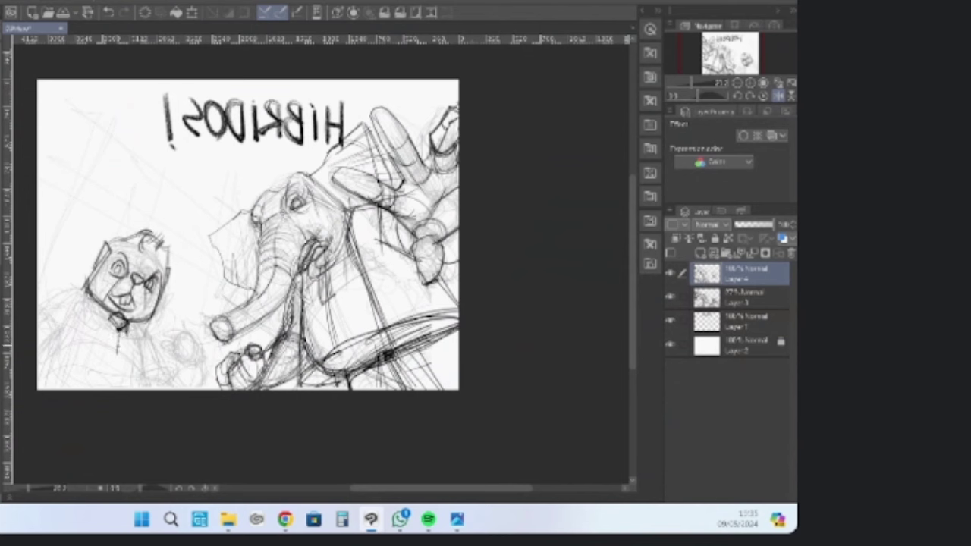
# Sketch the two hanging tails of the beaver's neckerchief below the knot
pyautogui.moveTo(117, 322)
pyautogui.mouseDown()
pyautogui.moveTo(122, 354)
pyautogui.moveTo(104, 346)
pyautogui.moveTo(120, 334)
pyautogui.moveTo(96, 348)
pyautogui.moveTo(94, 382)
pyautogui.mouseUp()
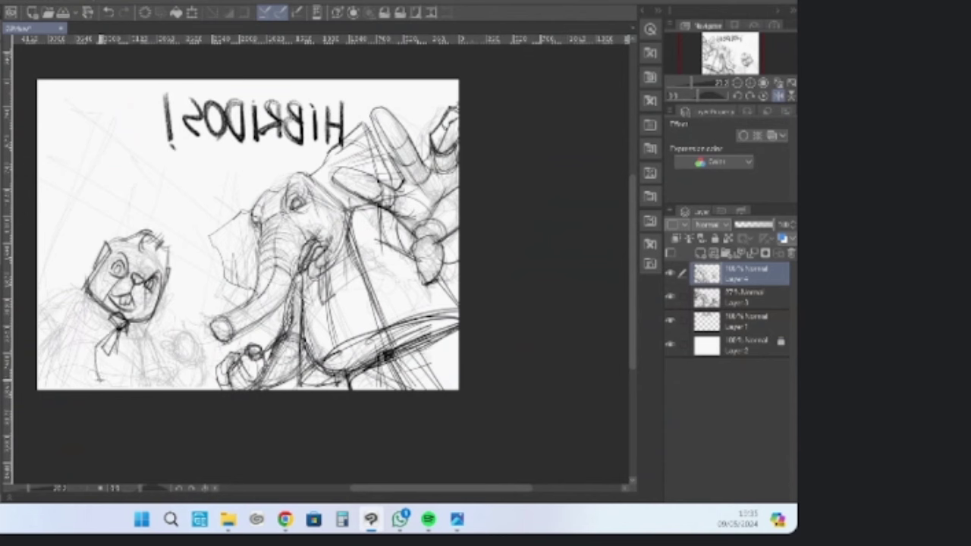
pyautogui.moveTo(115, 347); pyautogui.dragTo(102, 378)
pyautogui.moveTo(121, 332)
pyautogui.mouseDown()
pyautogui.moveTo(121, 351)
pyautogui.moveTo(130, 346)
pyautogui.moveTo(137, 357)
pyautogui.moveTo(121, 384)
pyautogui.mouseUp()
pyautogui.moveTo(128, 346); pyautogui.dragTo(121, 355)
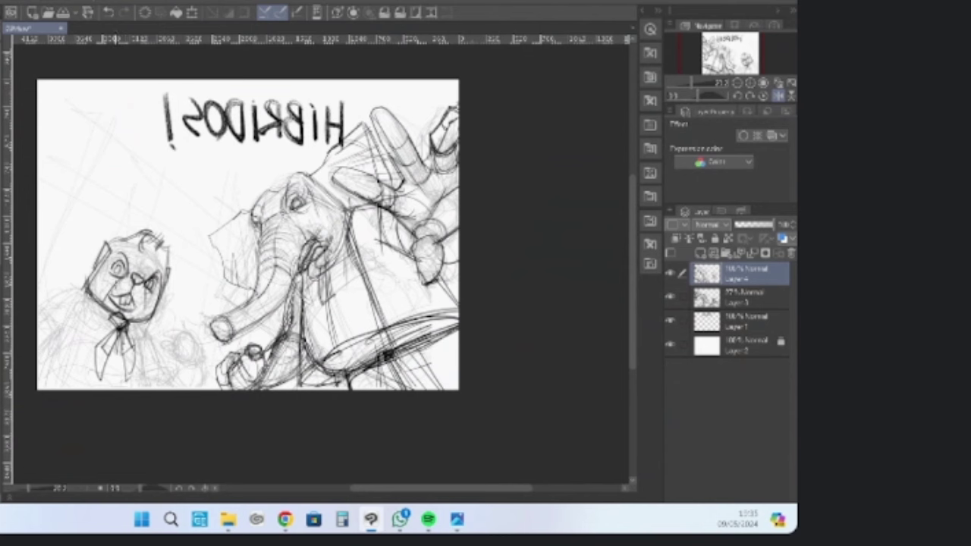
# Sketch the beaver's shoulders, collar, outer arm and chest lines around the neckerchief
pyautogui.moveTo(70, 288)
pyautogui.mouseDown()
pyautogui.moveTo(78, 329)
pyautogui.moveTo(94, 300)
pyautogui.mouseUp()
pyautogui.moveTo(153, 322); pyautogui.dragTo(142, 347)
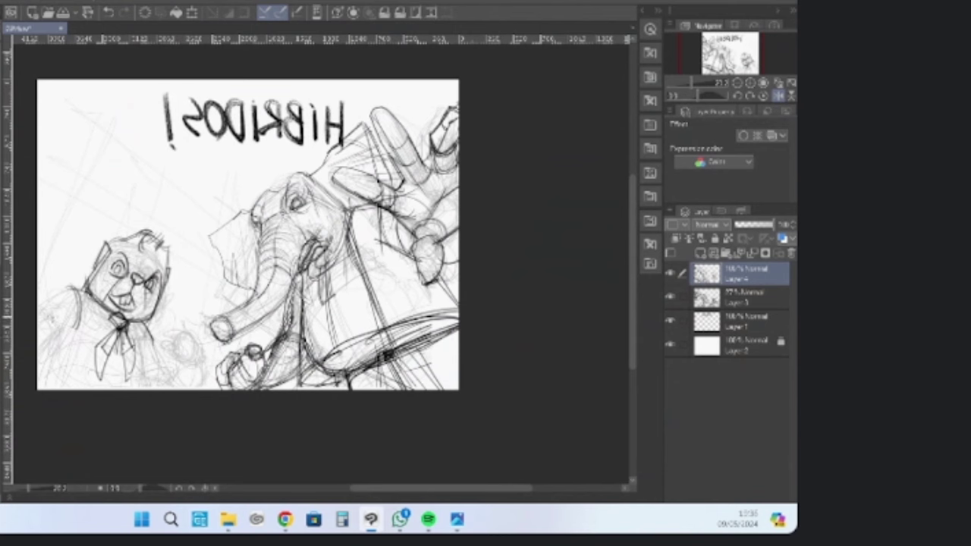
pyautogui.moveTo(38, 313)
pyautogui.mouseDown()
pyautogui.moveTo(53, 346)
pyautogui.moveTo(71, 287)
pyautogui.moveTo(39, 309)
pyautogui.moveTo(50, 357)
pyautogui.mouseUp()
pyautogui.moveTo(84, 308)
pyautogui.mouseDown()
pyautogui.moveTo(46, 361)
pyautogui.moveTo(78, 334)
pyautogui.moveTo(103, 330)
pyautogui.moveTo(157, 384)
pyautogui.mouseUp()
pyautogui.moveTo(133, 345); pyautogui.dragTo(154, 386)
pyautogui.moveTo(138, 317)
pyautogui.mouseDown()
pyautogui.moveTo(154, 357)
pyautogui.moveTo(149, 372)
pyautogui.mouseUp()
# Sketch the beaver's raised hand with the pointing finger and curled fingers, undoing the misplaced strokes
pyautogui.moveTo(154, 358)
pyautogui.mouseDown()
pyautogui.moveTo(169, 370)
pyautogui.moveTo(189, 339)
pyautogui.mouseUp()
pyautogui.hotkey('ctrl', 'z')
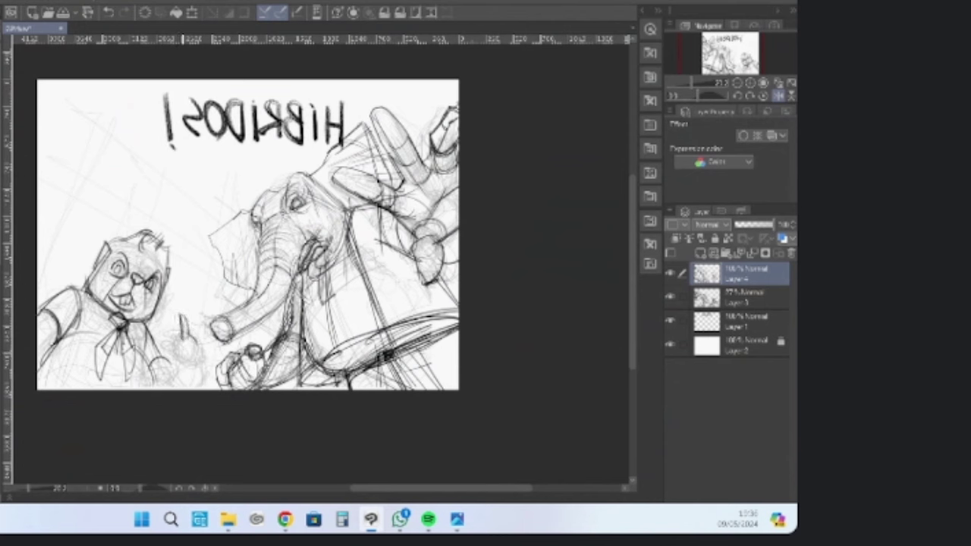
pyautogui.hotkey('ctrl', 'z')
pyautogui.moveTo(180, 332); pyautogui.dragTo(161, 345)
pyautogui.moveTo(190, 335); pyautogui.dragTo(197, 360)
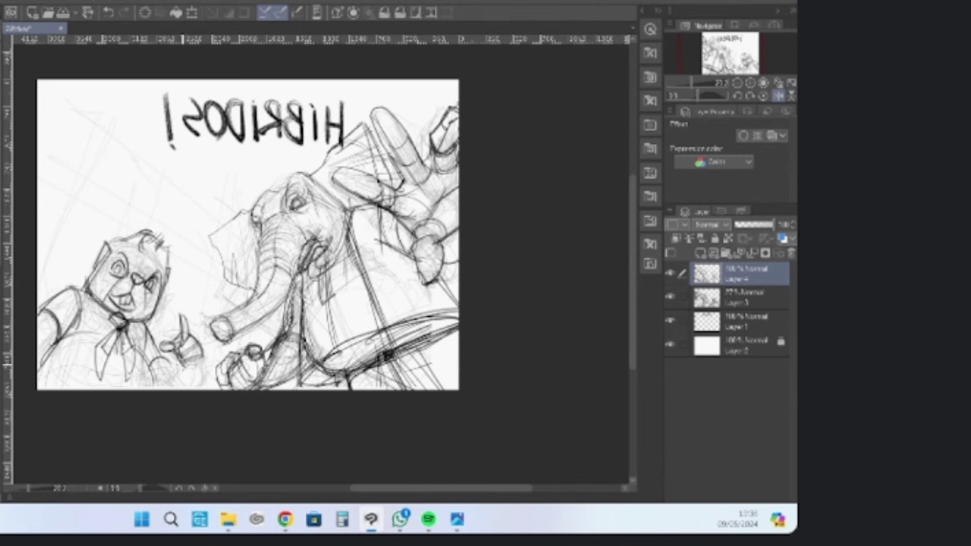
pyautogui.moveTo(203, 353)
pyautogui.mouseDown()
pyautogui.moveTo(176, 389)
pyautogui.moveTo(164, 389)
pyautogui.moveTo(165, 380)
pyautogui.moveTo(164, 391)
pyautogui.moveTo(189, 390)
pyautogui.moveTo(161, 390)
pyautogui.mouseUp()
# Add the forearm and sleeve lines on both of the beaver's arms and firm up its jacket edge
pyautogui.moveTo(148, 332)
pyautogui.mouseDown()
pyautogui.moveTo(162, 370)
pyautogui.moveTo(172, 357)
pyautogui.mouseUp()
pyautogui.moveTo(58, 313); pyautogui.dragTo(35, 357)
pyautogui.moveTo(59, 297)
pyautogui.mouseDown()
pyautogui.moveTo(38, 340)
pyautogui.moveTo(71, 287)
pyautogui.moveTo(69, 344)
pyautogui.mouseUp()
pyautogui.moveTo(102, 281); pyautogui.dragTo(85, 306)
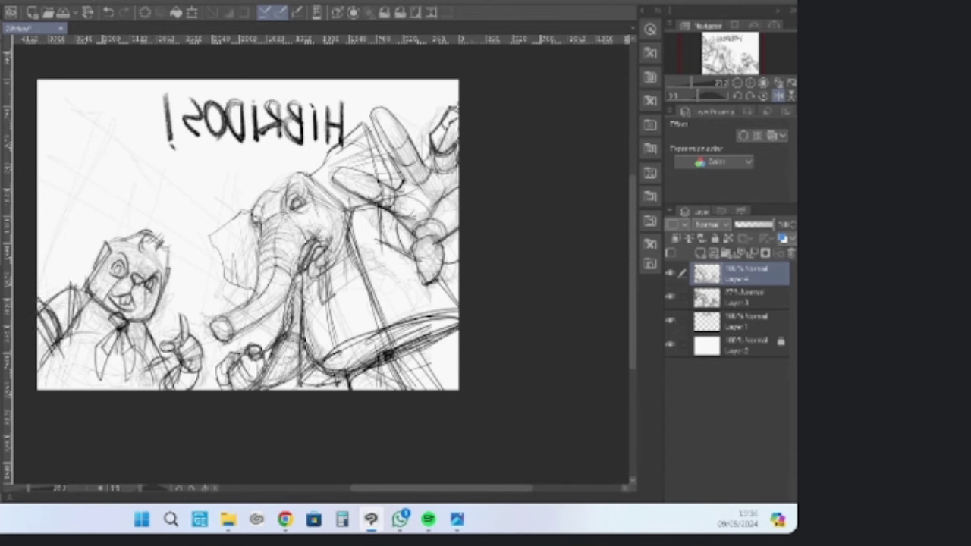
pyautogui.moveTo(154, 324)
pyautogui.mouseDown()
pyautogui.moveTo(145, 354)
pyautogui.moveTo(156, 394)
pyautogui.mouseUp()
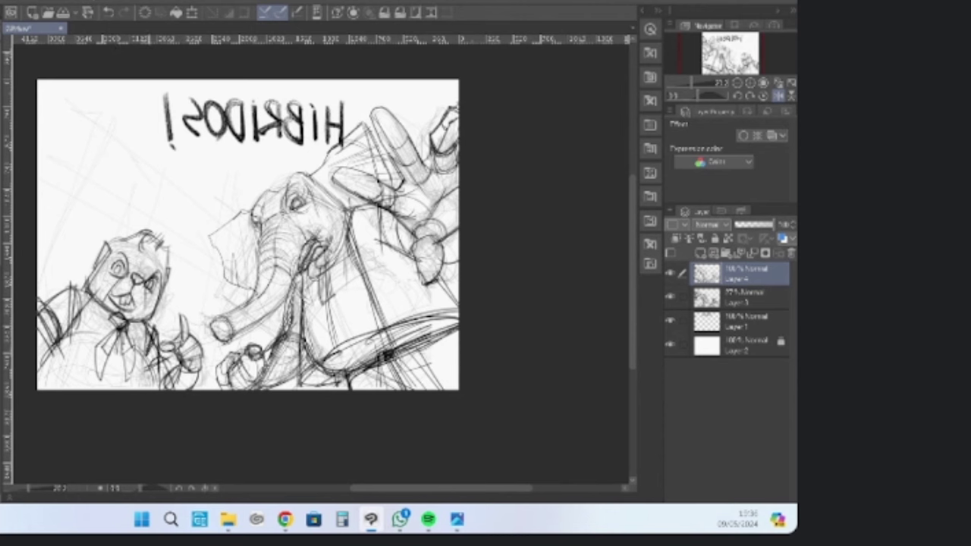
# Sketch the beaver's rounded belly as an arc across the torso and darken its side beside the raised hand
pyautogui.moveTo(153, 349); pyautogui.dragTo(144, 390)
pyautogui.moveTo(47, 360); pyautogui.dragTo(144, 345)
pyautogui.moveTo(170, 356); pyautogui.dragTo(149, 387)
pyautogui.moveTo(48, 356); pyautogui.dragTo(144, 343)
pyautogui.moveTo(160, 361); pyautogui.dragTo(144, 388)
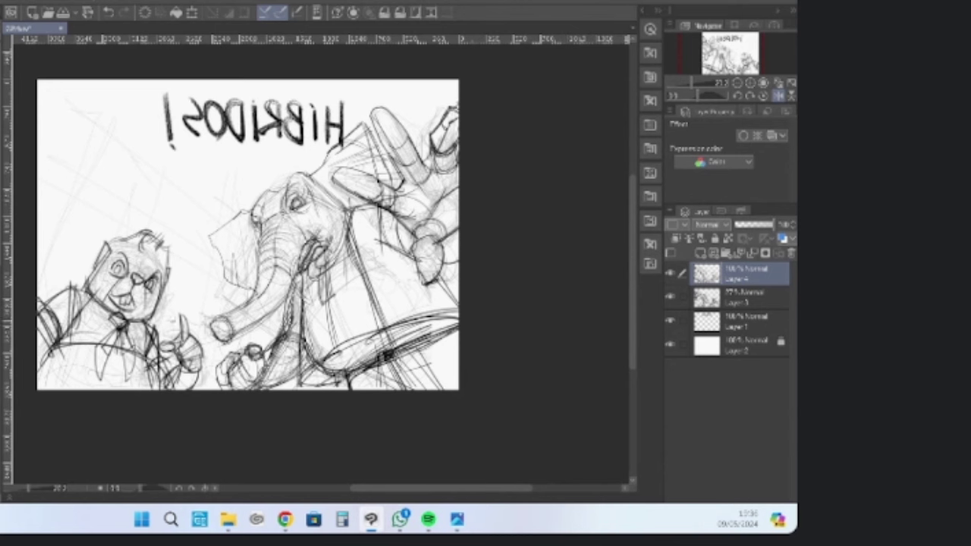
# Sketch long diagonal perspective lines in the background above the beaver and behind the "HIBRIDOS!" lettering
pyautogui.moveTo(39, 268)
pyautogui.mouseDown()
pyautogui.moveTo(117, 133)
pyautogui.moveTo(206, 220)
pyautogui.mouseUp()
pyautogui.moveTo(92, 109); pyautogui.dragTo(241, 216)
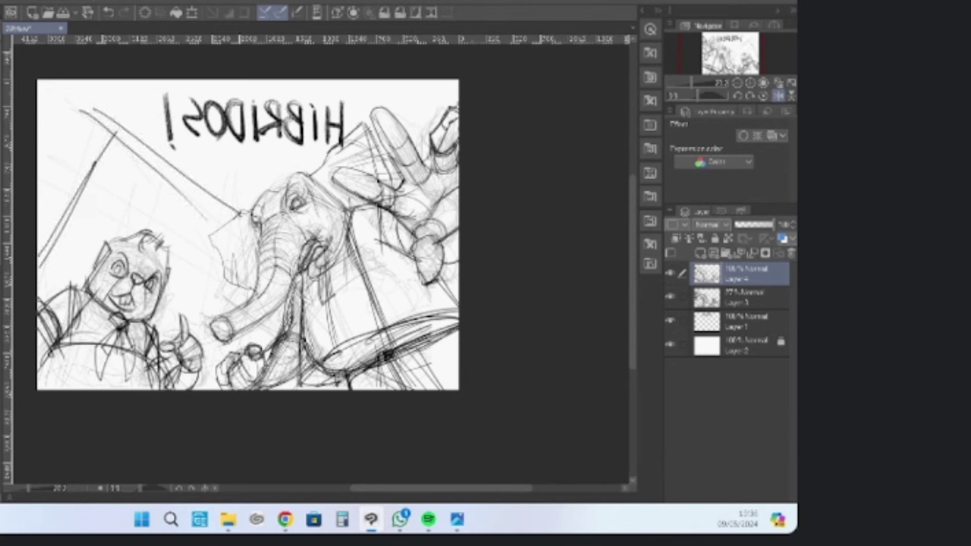
pyautogui.moveTo(99, 80); pyautogui.dragTo(257, 205)
pyautogui.moveTo(214, 159)
pyautogui.mouseDown()
pyautogui.moveTo(258, 185)
pyautogui.moveTo(274, 152)
pyautogui.mouseUp()
pyautogui.moveTo(191, 199); pyautogui.dragTo(365, 80)
pyautogui.moveTo(198, 177); pyautogui.dragTo(312, 99)
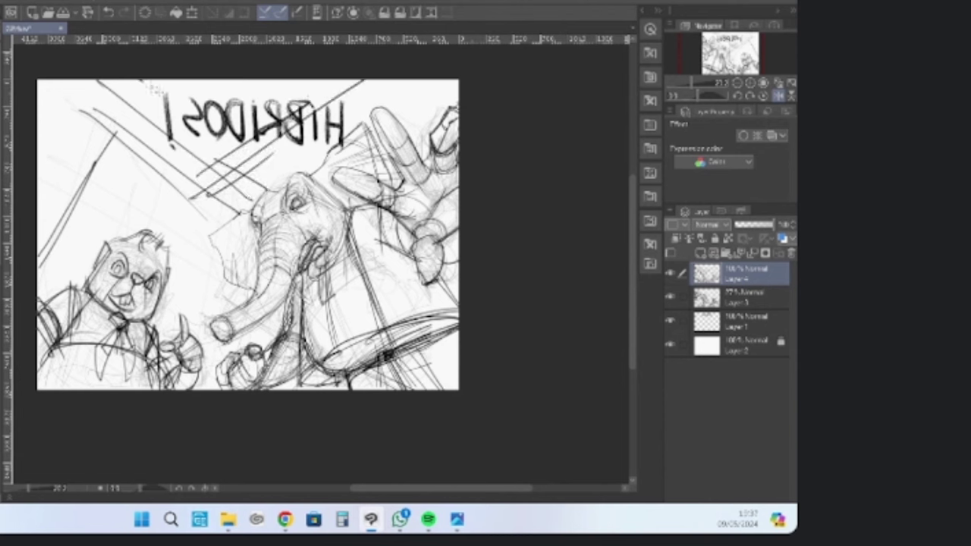
# Cross the background with further diagonals and draw the steep dividing edge between the elephant and the beaver
pyautogui.moveTo(140, 81); pyautogui.dragTo(243, 151)
pyautogui.moveTo(212, 90)
pyautogui.mouseDown()
pyautogui.moveTo(144, 263)
pyautogui.moveTo(118, 235)
pyautogui.mouseUp()
pyautogui.moveTo(158, 79)
pyautogui.mouseDown()
pyautogui.moveTo(36, 277)
pyautogui.moveTo(34, 193)
pyautogui.mouseUp()
pyautogui.moveTo(244, 94); pyautogui.dragTo(183, 374)
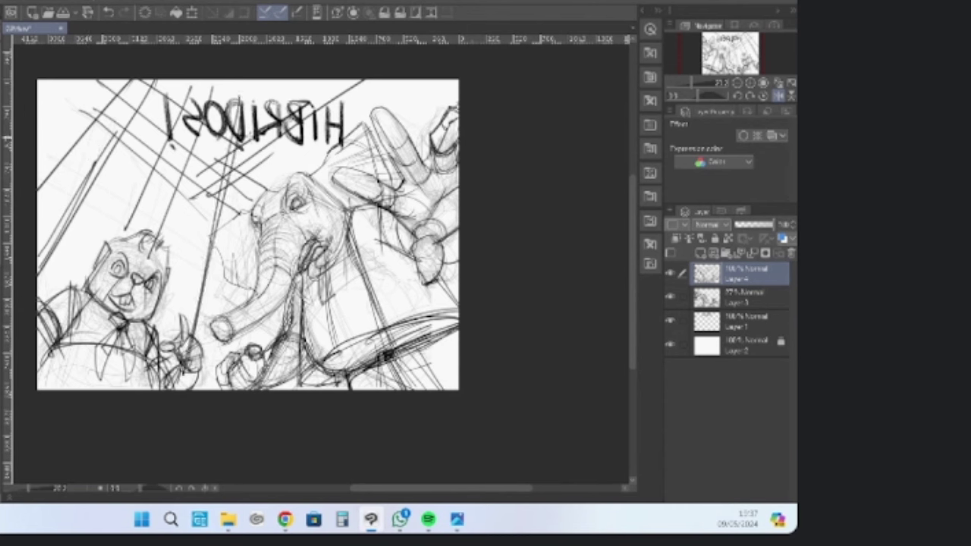
pyautogui.moveTo(232, 126)
pyautogui.mouseDown()
pyautogui.moveTo(189, 309)
pyautogui.moveTo(230, 276)
pyautogui.moveTo(194, 314)
pyautogui.mouseUp()
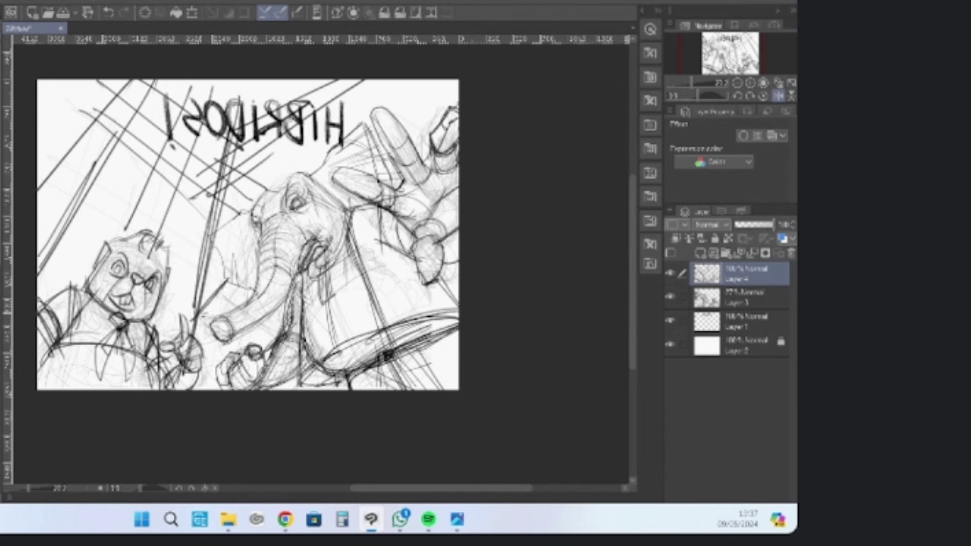
# Lasso the background around the elephant, fill it with grey, set Layer 4 to Multiply and deselect
pyautogui.moveTo(195, 315); pyautogui.dragTo(216, 170)
pyautogui.moveTo(229, 79)
pyautogui.mouseDown()
pyautogui.moveTo(352, 63)
pyautogui.moveTo(453, 101)
pyautogui.moveTo(436, 125)
pyautogui.mouseUp()
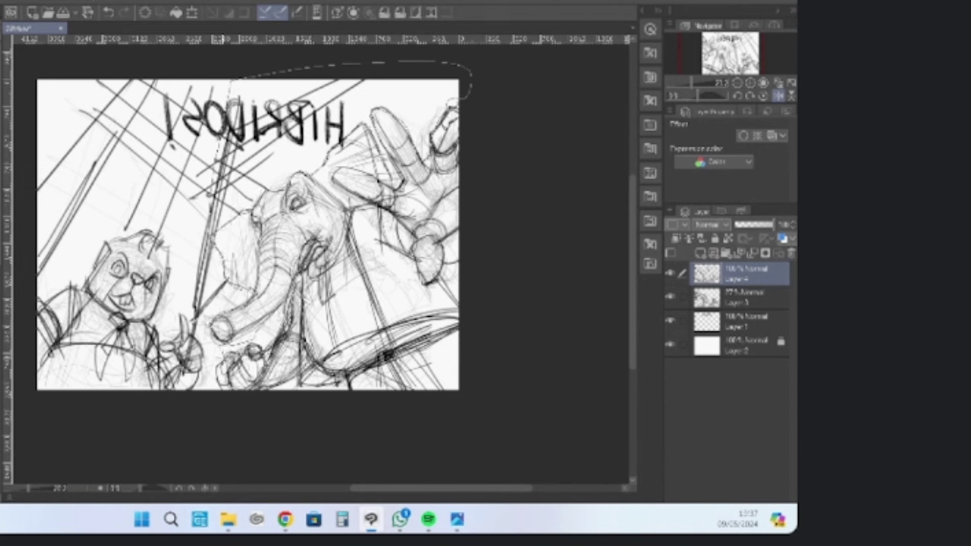
pyautogui.moveTo(220, 363)
pyautogui.mouseDown()
pyautogui.moveTo(232, 395)
pyautogui.moveTo(267, 395)
pyautogui.moveTo(182, 409)
pyautogui.moveTo(198, 361)
pyautogui.moveTo(197, 315)
pyautogui.mouseUp()
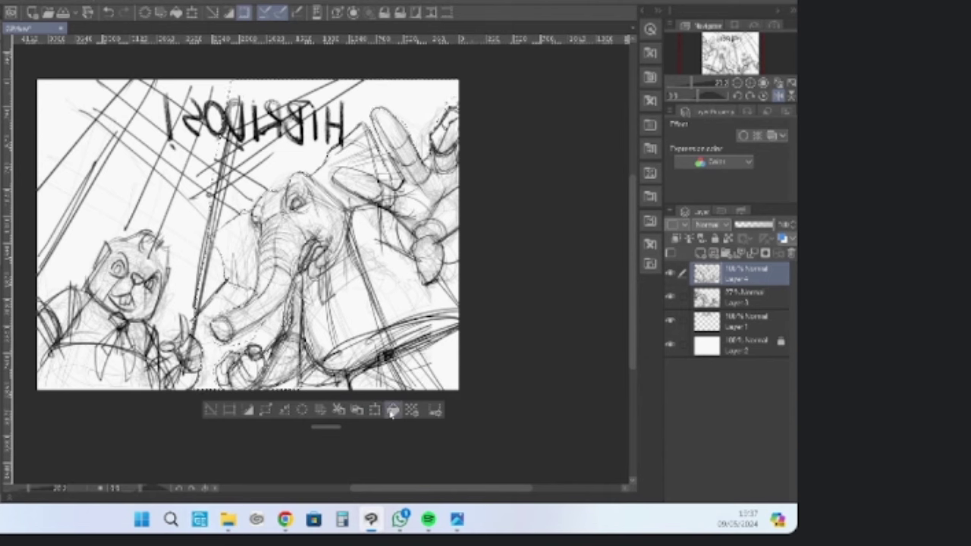
pyautogui.click(393, 409)
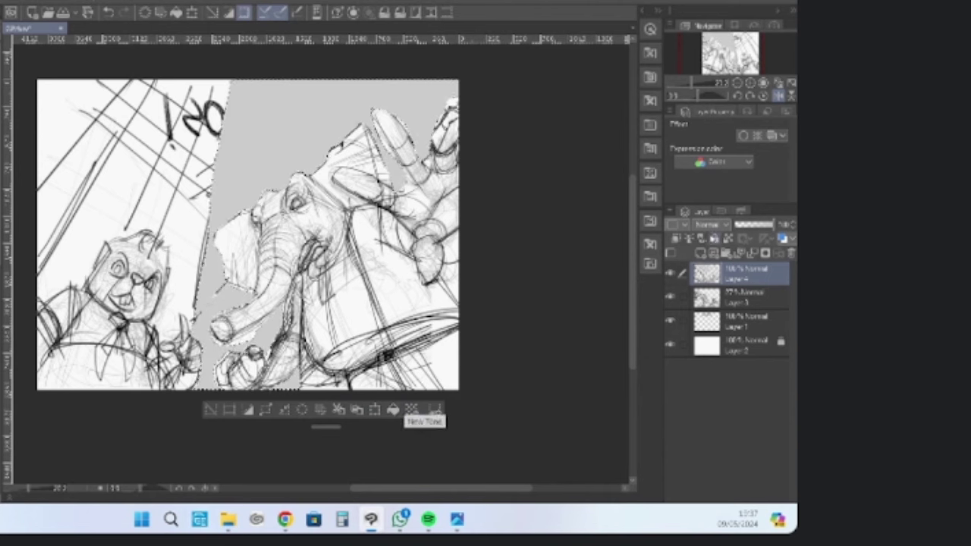
pyautogui.click(709, 226)
pyautogui.click(709, 241)
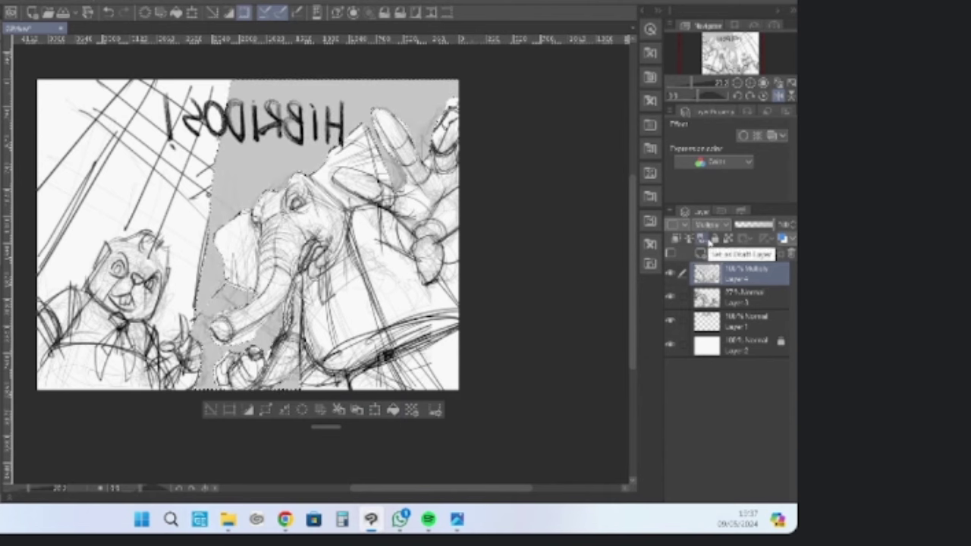
pyautogui.hotkey('ctrl', 'd')
# Return the canvas view to its normal unmirrored orientation, centre it and select Layer 1 with the lettering
pyautogui.click(744, 303)
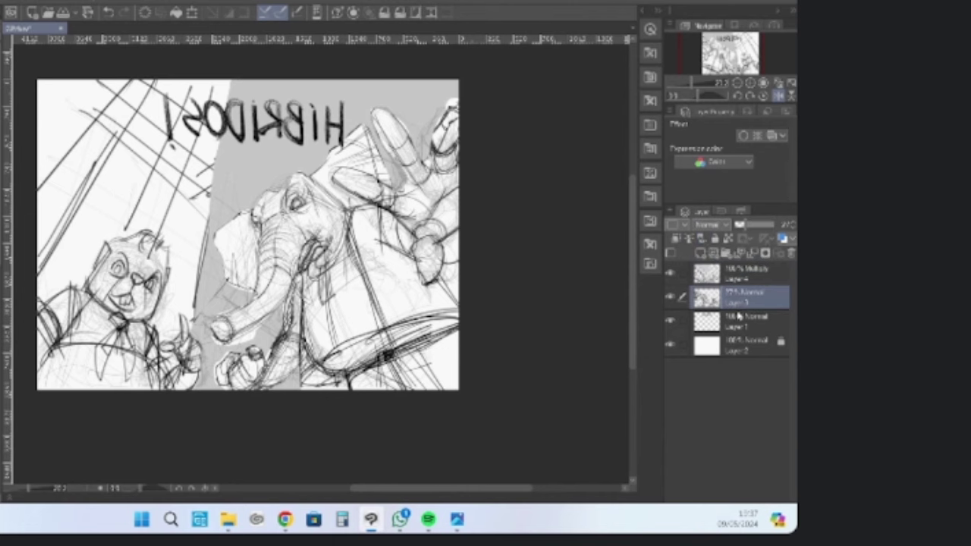
pyautogui.click(740, 322)
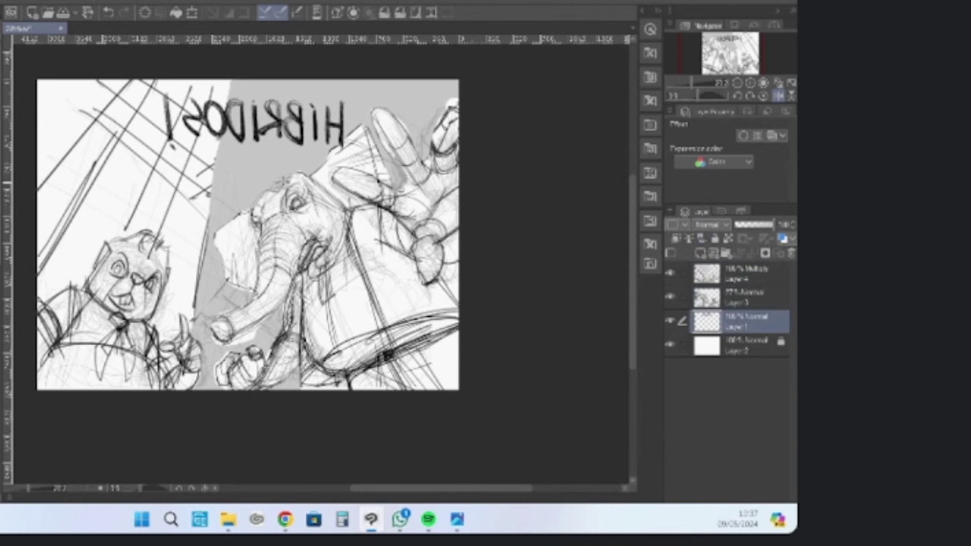
pyautogui.click(779, 97)
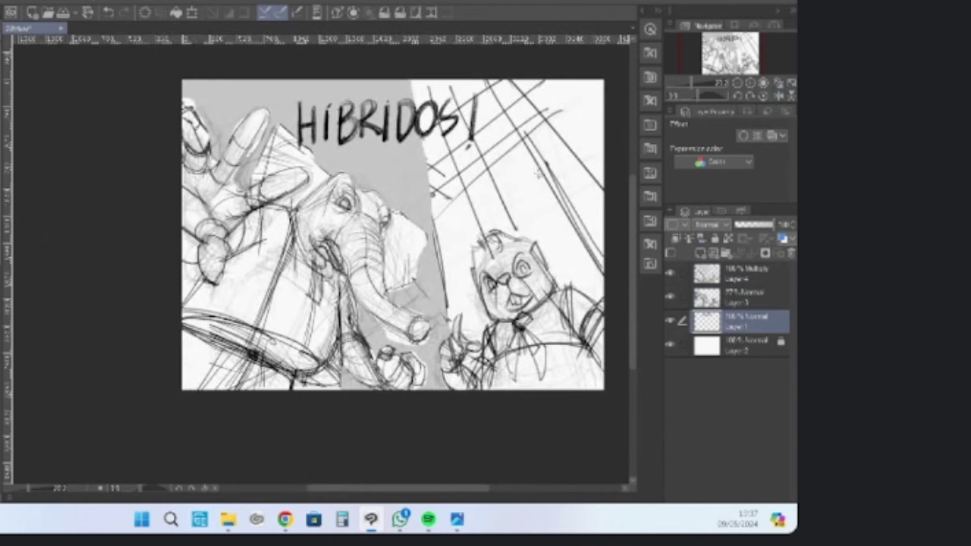
pyautogui.moveTo(512, 197); pyautogui.dragTo(436, 227)
pyautogui.click(754, 294)
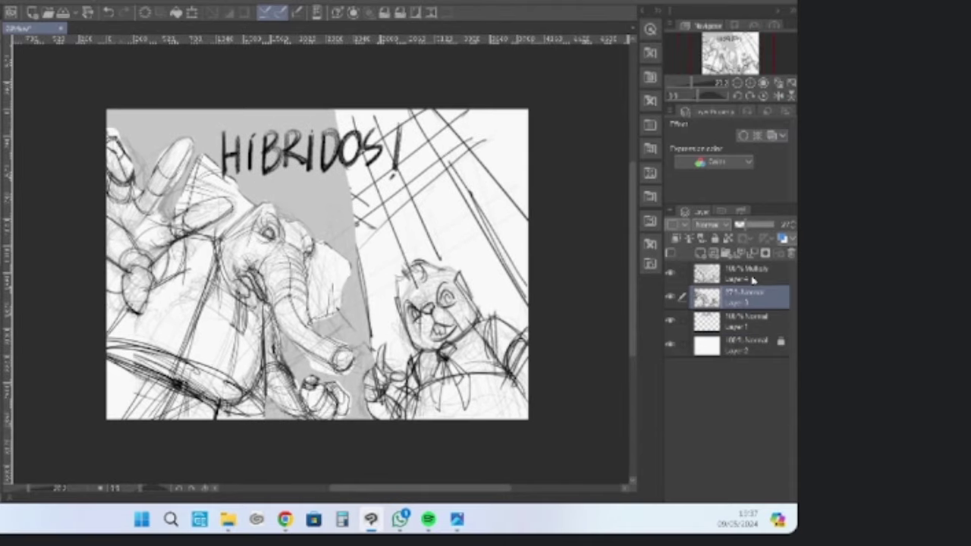
pyautogui.click(751, 275)
pyautogui.moveTo(761, 227)
pyautogui.mouseDown()
pyautogui.moveTo(751, 229)
pyautogui.moveTo(782, 225)
pyautogui.mouseUp()
pyautogui.click(736, 303)
pyautogui.click(734, 315)
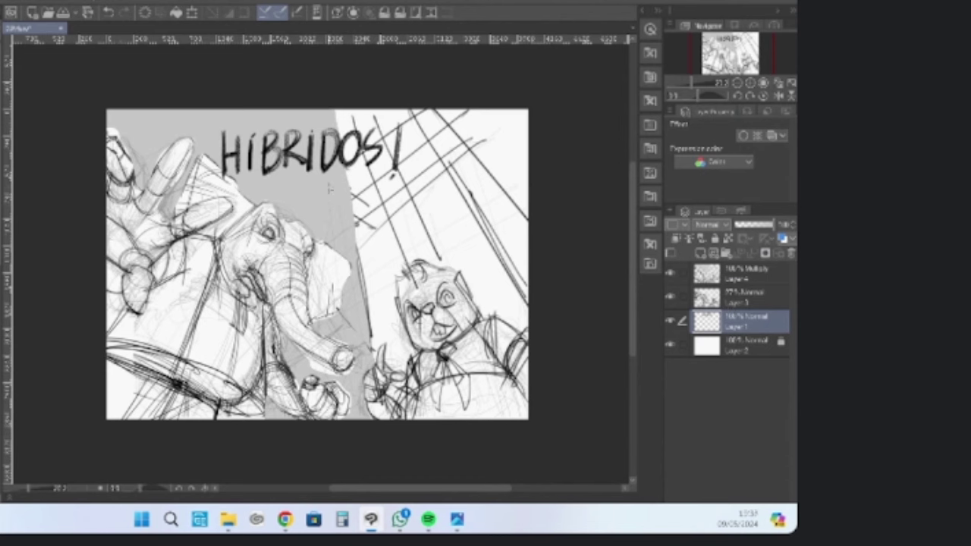
# Transform the "HIBRIDOS!" lettering, moving it above the beaver and distorting its H end inward to the grey area's edge
pyautogui.hotkey('ctrl', 't')
pyautogui.moveTo(330, 190); pyautogui.dragTo(428, 243)
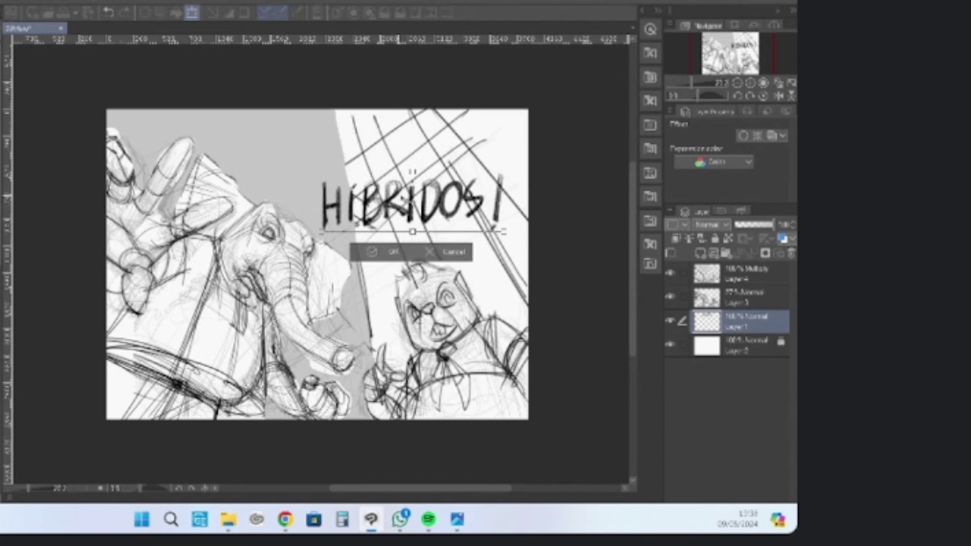
pyautogui.rightClick(436, 192)
pyautogui.click(446, 282)
pyautogui.moveTo(323, 231); pyautogui.dragTo(358, 251)
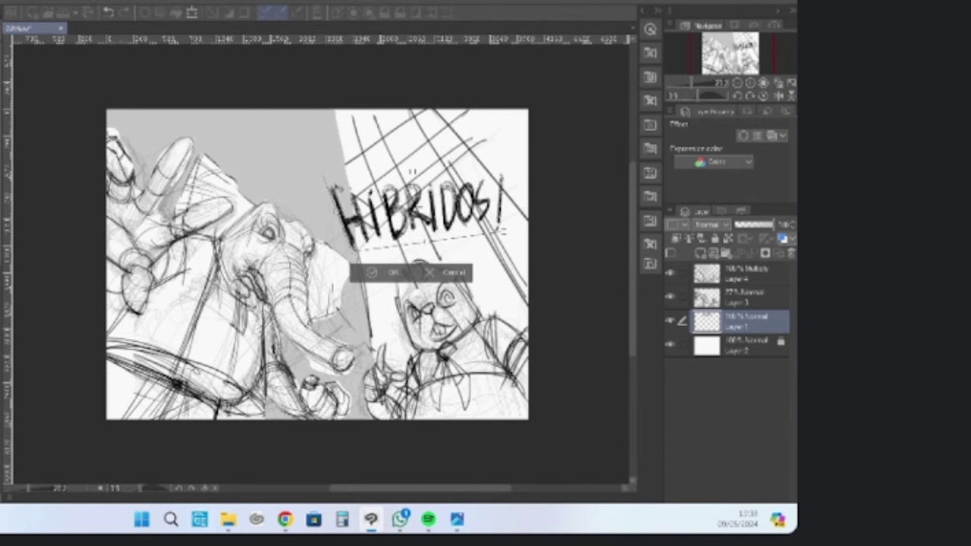
pyautogui.moveTo(324, 176); pyautogui.dragTo(344, 182)
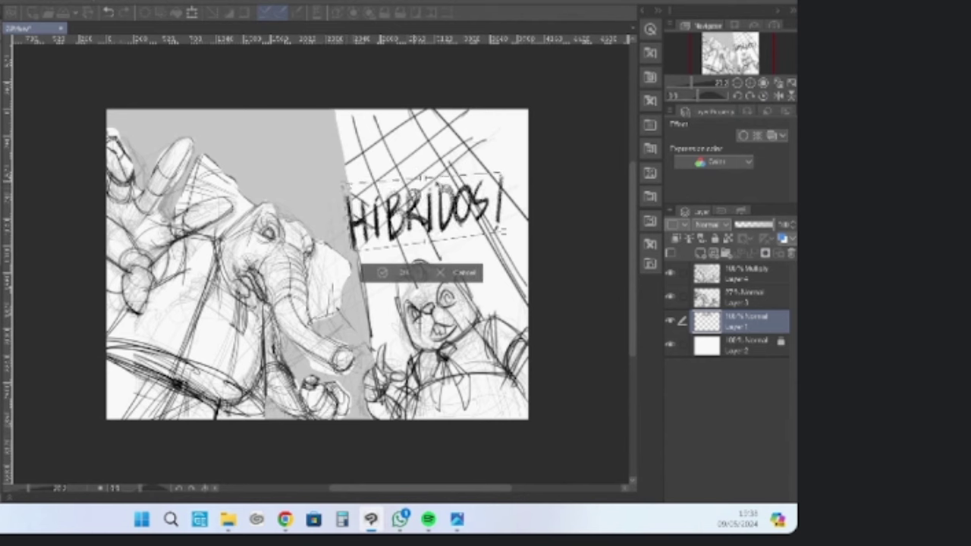
# Distort the exclamation-mark end of the lettering upward so the word slants along the background perspective lines
pyautogui.moveTo(504, 175); pyautogui.dragTo(480, 142)
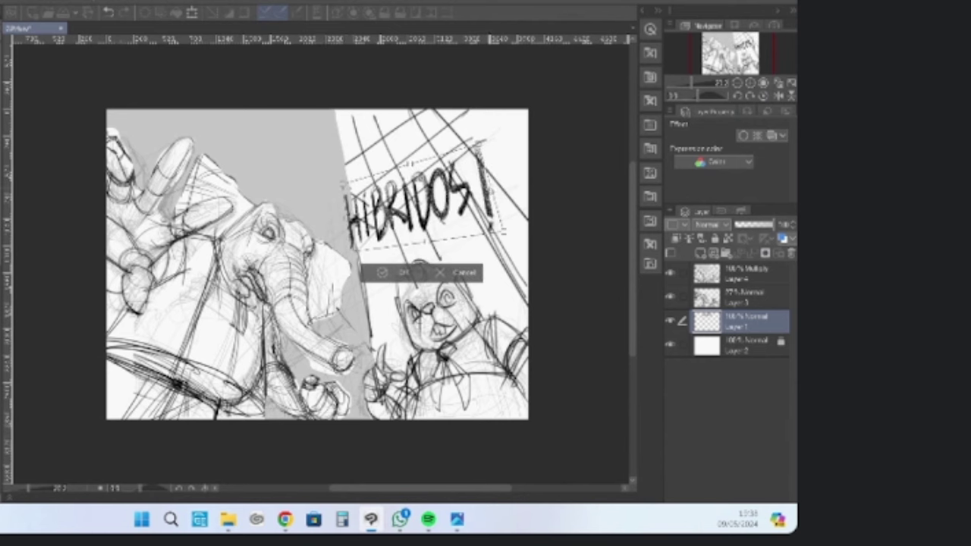
pyautogui.moveTo(492, 189); pyautogui.dragTo(490, 174)
pyautogui.moveTo(476, 127); pyautogui.dragTo(475, 118)
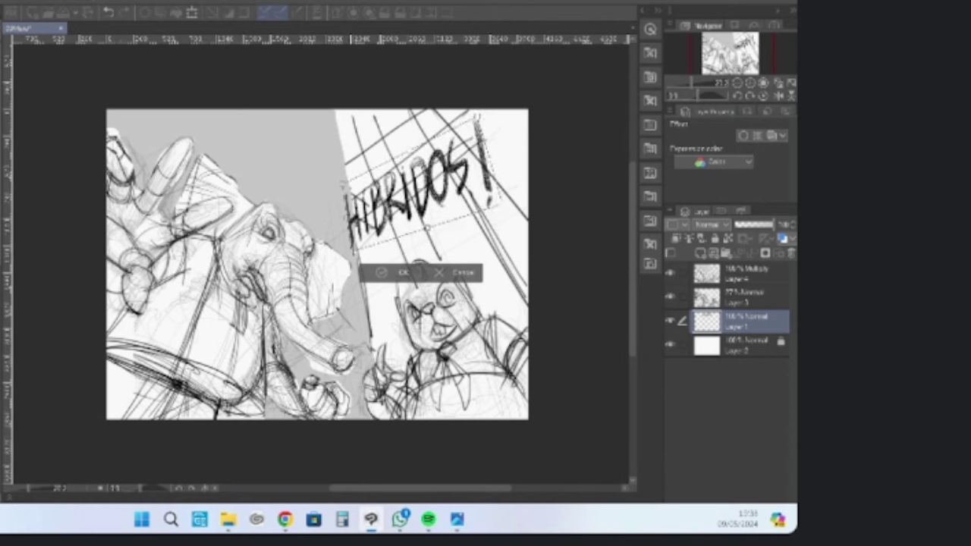
pyautogui.moveTo(426, 227); pyautogui.dragTo(430, 235)
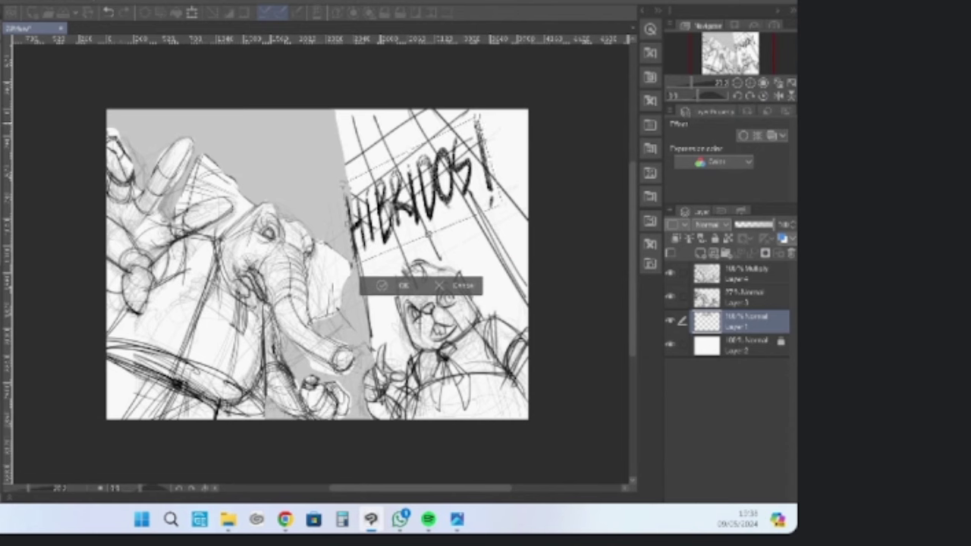
pyautogui.moveTo(477, 118); pyautogui.dragTo(449, 125)
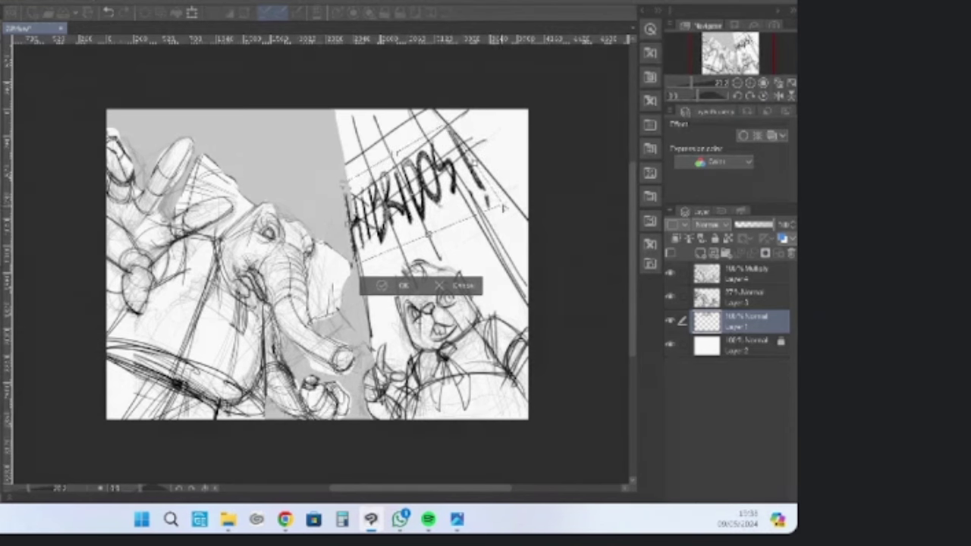
pyautogui.moveTo(502, 207); pyautogui.dragTo(510, 182)
pyautogui.moveTo(515, 176); pyautogui.dragTo(513, 174)
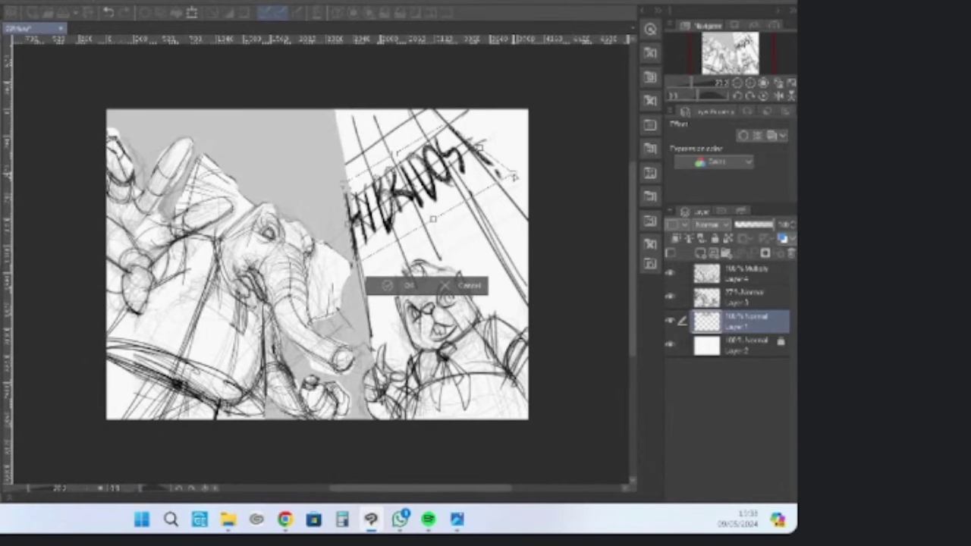
pyautogui.moveTo(451, 126); pyautogui.dragTo(457, 117)
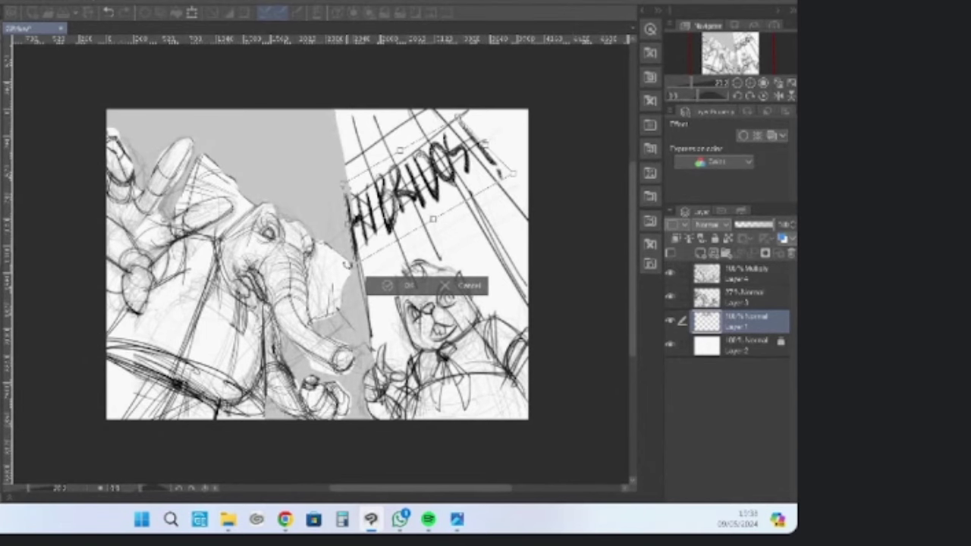
# Nudge the slanted lettering away from the grey area, fine-tune its upper corners and apply the transformation
pyautogui.moveTo(352, 265); pyautogui.dragTo(359, 266)
pyautogui.moveTo(384, 211); pyautogui.dragTo(392, 211)
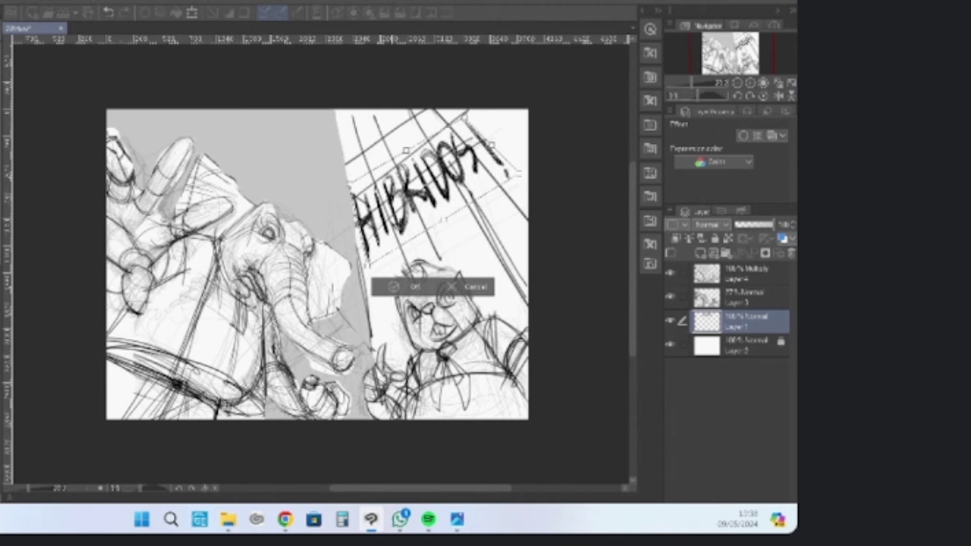
pyautogui.moveTo(464, 118); pyautogui.dragTo(468, 111)
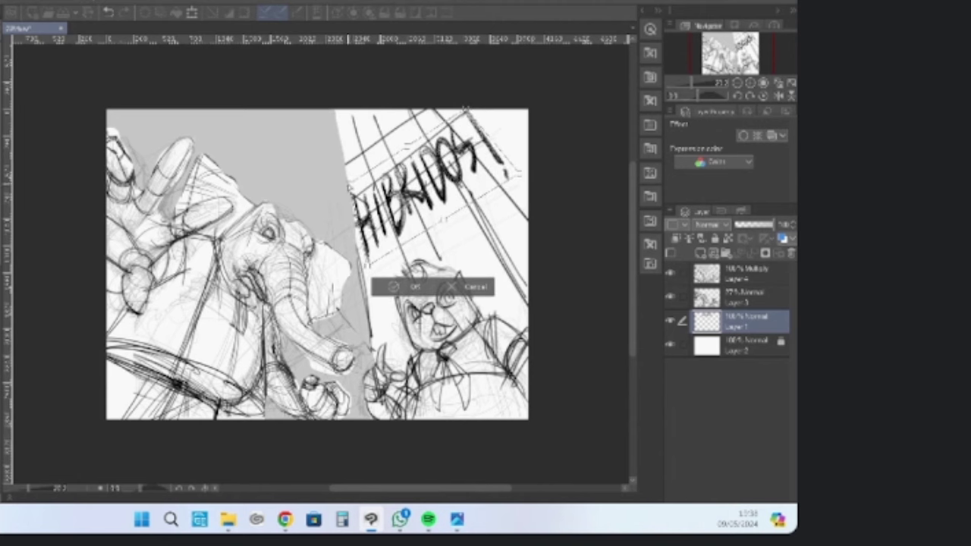
pyautogui.moveTo(354, 187); pyautogui.dragTo(350, 184)
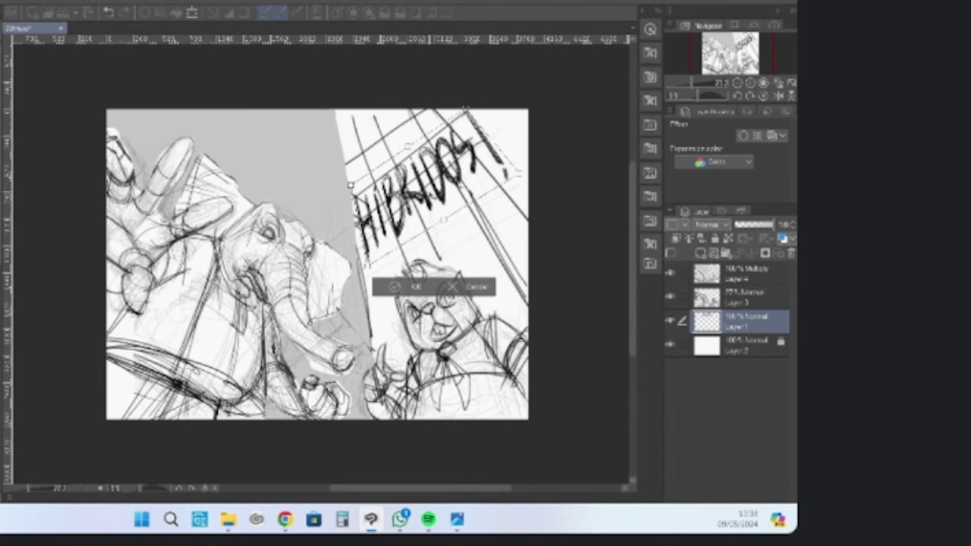
pyautogui.press('Return')
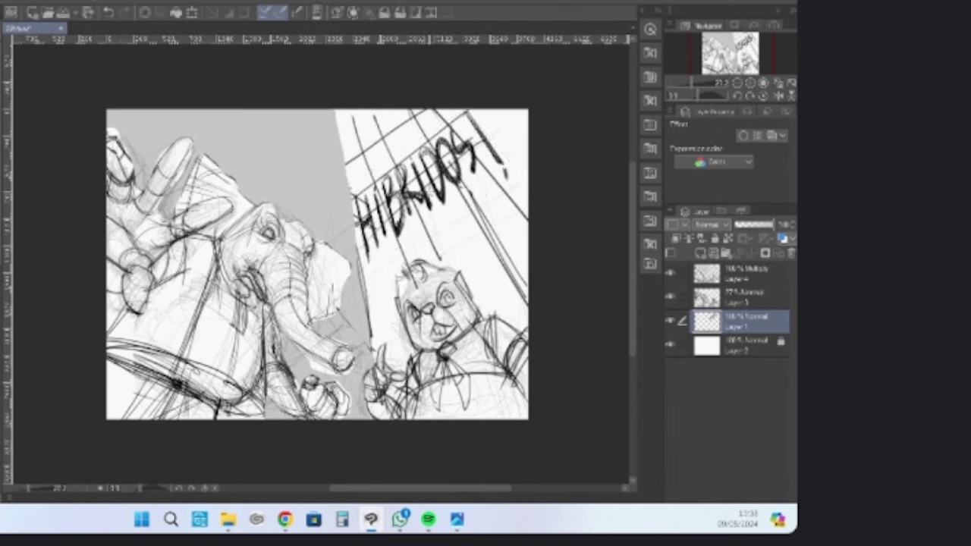